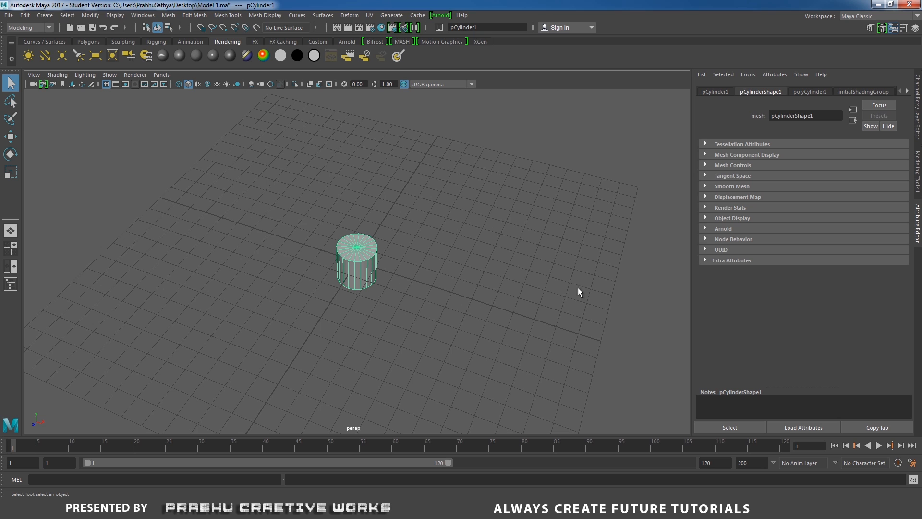
# Step: Set the cylinder's Subdivisions Axis to 32
pyautogui.click(918, 120)
pyautogui.click(719, 307)
pyautogui.scroll(-2, 812, 258)
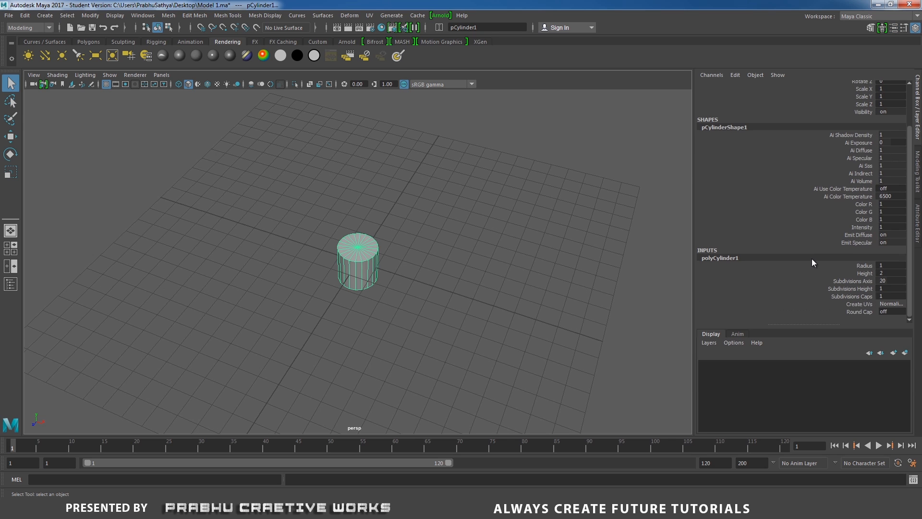
pyautogui.doubleClick(892, 281)
pyautogui.press('Return')
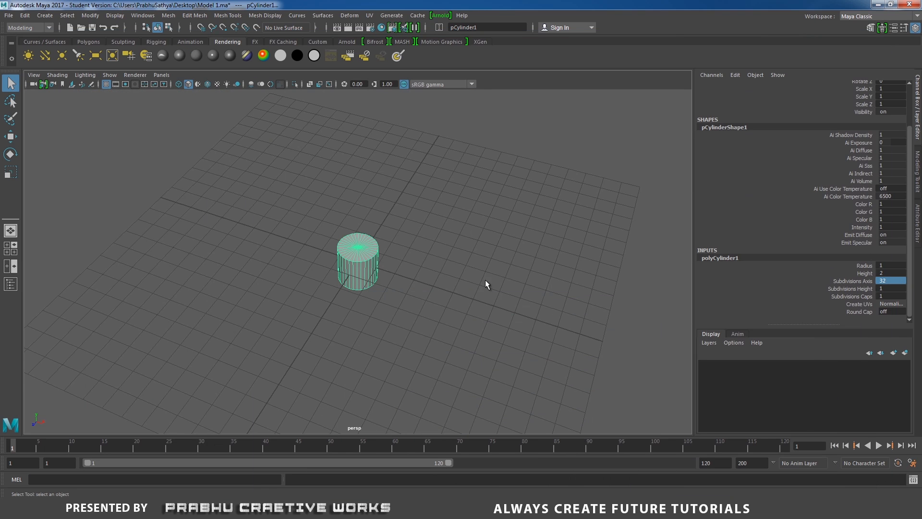
# Step: Scale the cylinder uniformly to about 2.769, then flatten it into a thin disc with Scale Y about 0.092
pyautogui.keyDown('alt'); pyautogui.moveTo(487, 284); pyautogui.dragTo(429, 283); pyautogui.keyUp('alt')
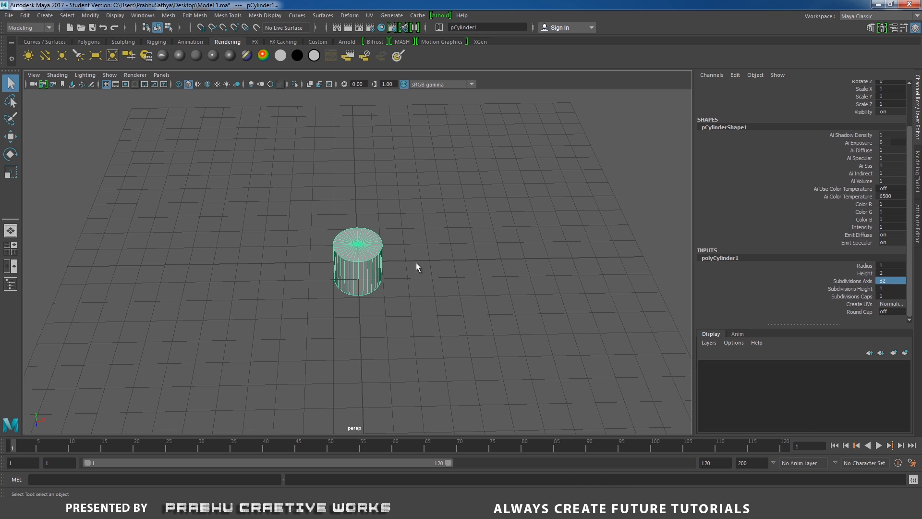
pyautogui.press('r')
pyautogui.moveTo(359, 262); pyautogui.dragTo(491, 252)
pyautogui.press('space')
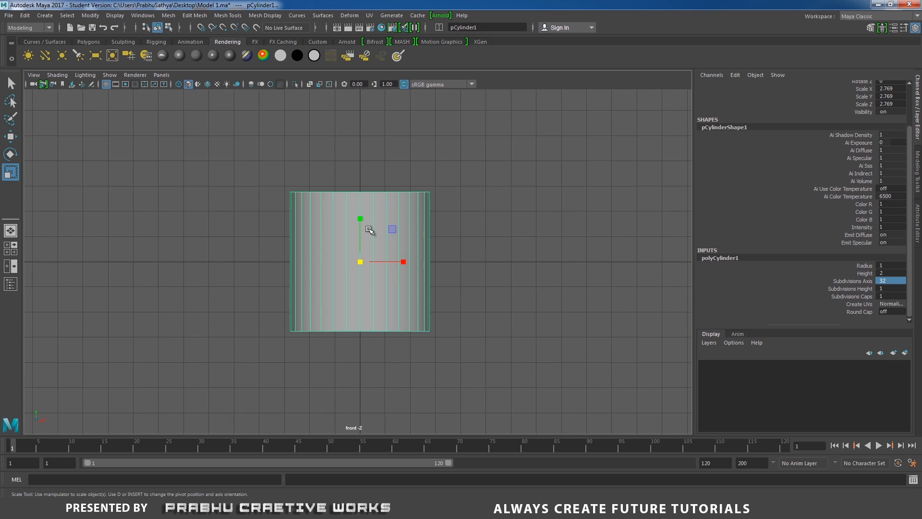
pyautogui.moveTo(359, 218); pyautogui.dragTo(363, 262)
# Step: Raise the disc about 0.098 in Y so its underside rests on the grid plane
pyautogui.scroll(7, 613, 325)
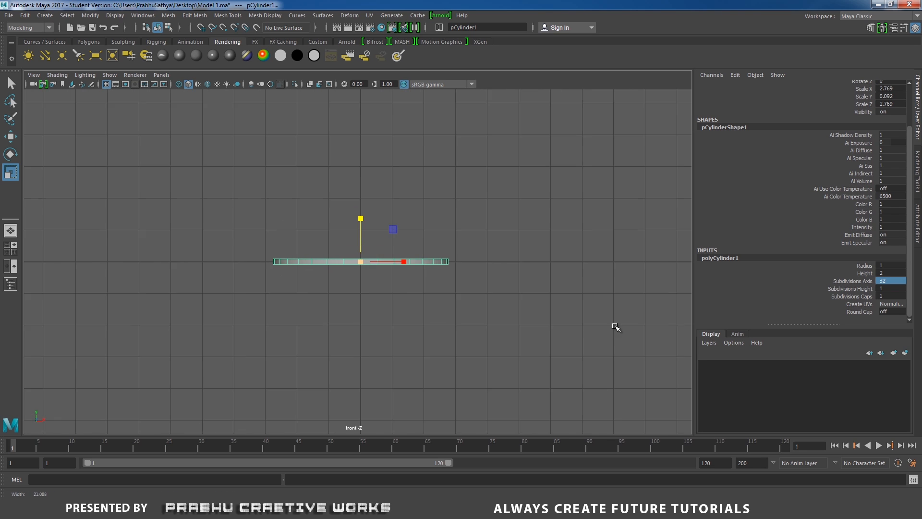
pyautogui.press('w')
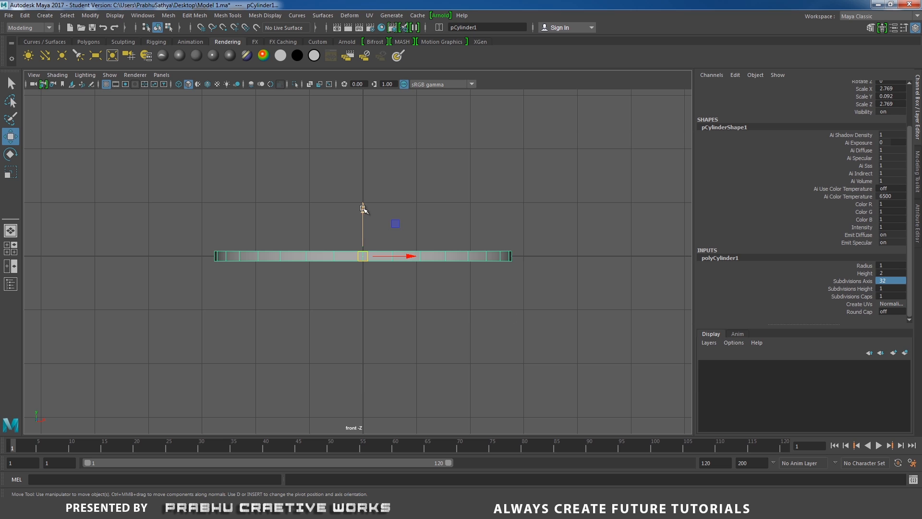
pyautogui.moveTo(362, 210); pyautogui.dragTo(365, 204)
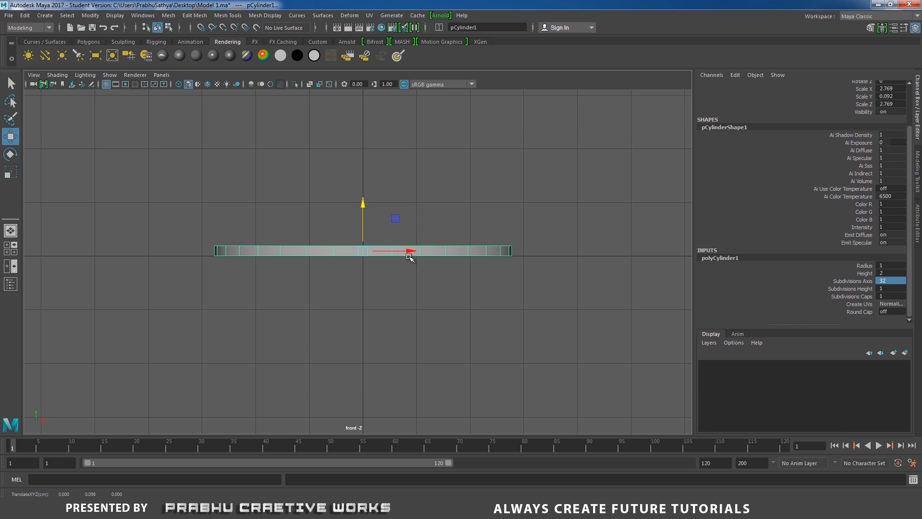
# Step: Extrude all top cap faces of the disc and scale them inward to about 0.533 to form an inner circle
pyautogui.press('space')
pyautogui.moveTo(432, 271); pyautogui.dragTo(437, 232)
pyautogui.keyDown('alt'); pyautogui.moveTo(429, 248); pyautogui.dragTo(427, 283); pyautogui.keyUp('alt')
pyautogui.scroll(4, 451, 285)
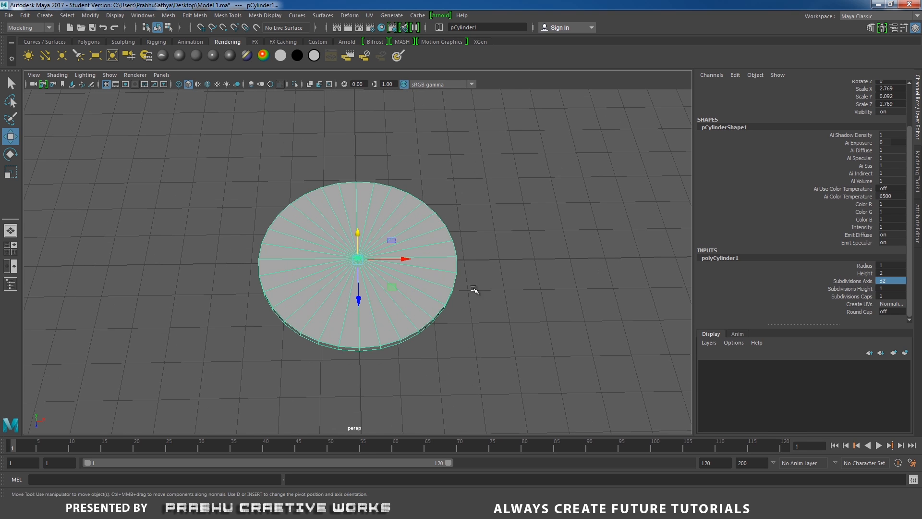
pyautogui.keyDown('alt'); pyautogui.moveTo(479, 305); pyautogui.dragTo(464, 294); pyautogui.keyUp('alt')
pyautogui.scroll(2, 468, 269)
pyautogui.moveTo(461, 229); pyautogui.dragTo(418, 229, button='right')
pyautogui.scroll(2, 483, 277)
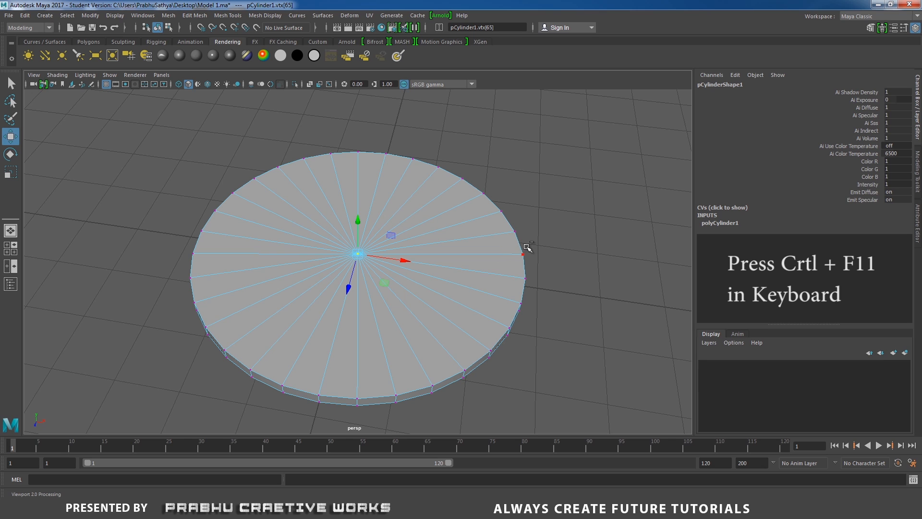
pyautogui.hotkey('ctrl', 'F11')
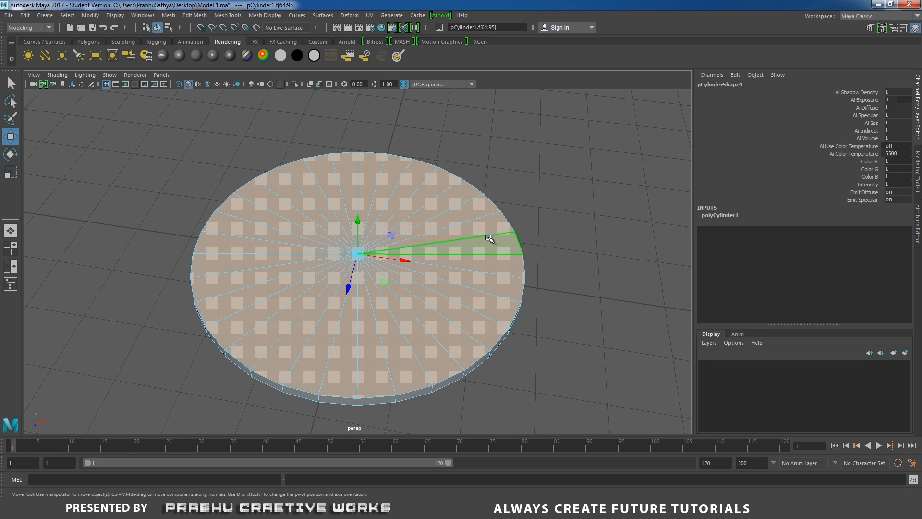
pyautogui.keyDown('shift'); pyautogui.moveTo(488, 237); pyautogui.dragTo(495, 255, button='right'); pyautogui.keyUp('shift')
pyautogui.press('r')
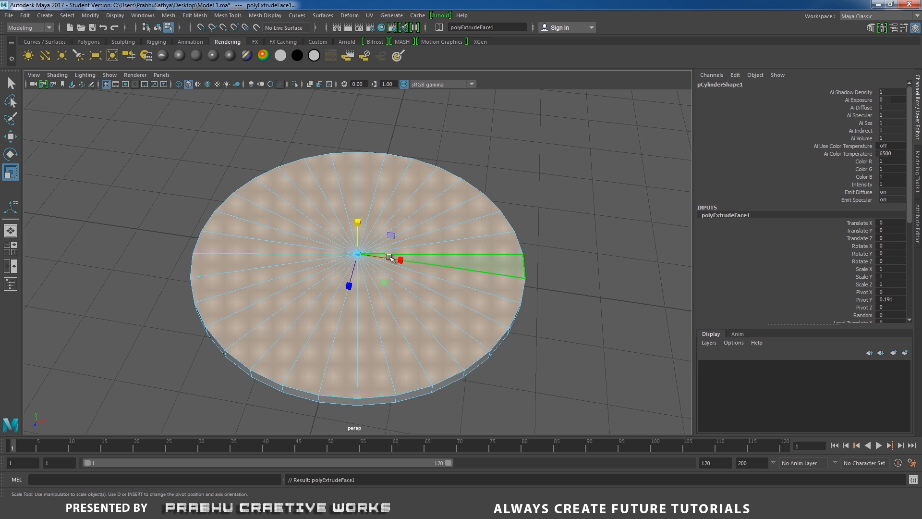
pyautogui.moveTo(359, 254); pyautogui.dragTo(252, 269)
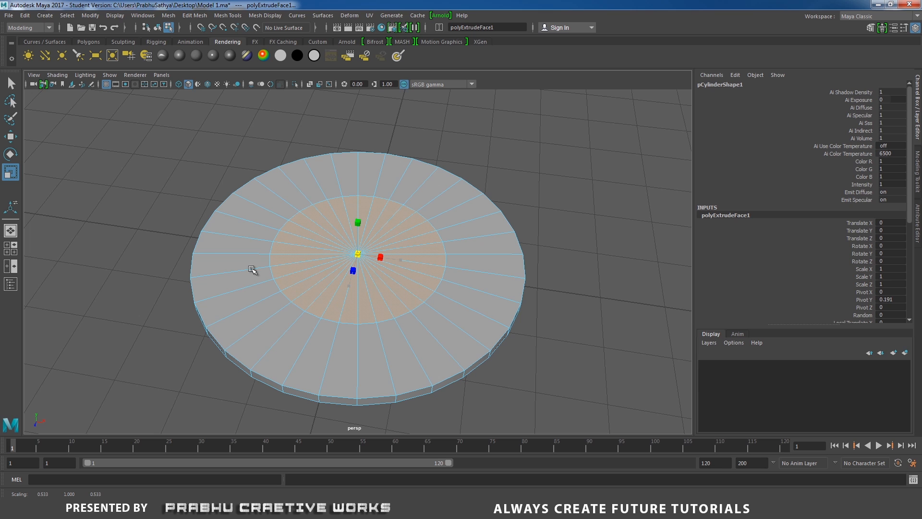
pyautogui.click(571, 243)
# Step: Extrude the outer ring of top faces with Keep Faces Together off and Local Translate Z about 0.209
pyautogui.keyDown('alt'); pyautogui.moveTo(537, 234); pyautogui.dragTo(547, 198); pyautogui.keyUp('alt')
pyautogui.moveTo(249, 307); pyautogui.dragTo(247, 259, button='right')
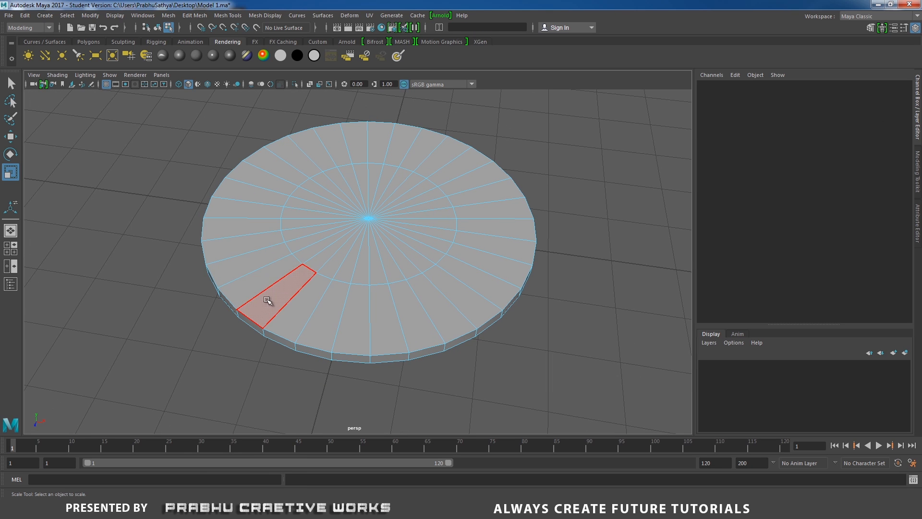
pyautogui.click(287, 316)
pyautogui.doubleClick(271, 311)
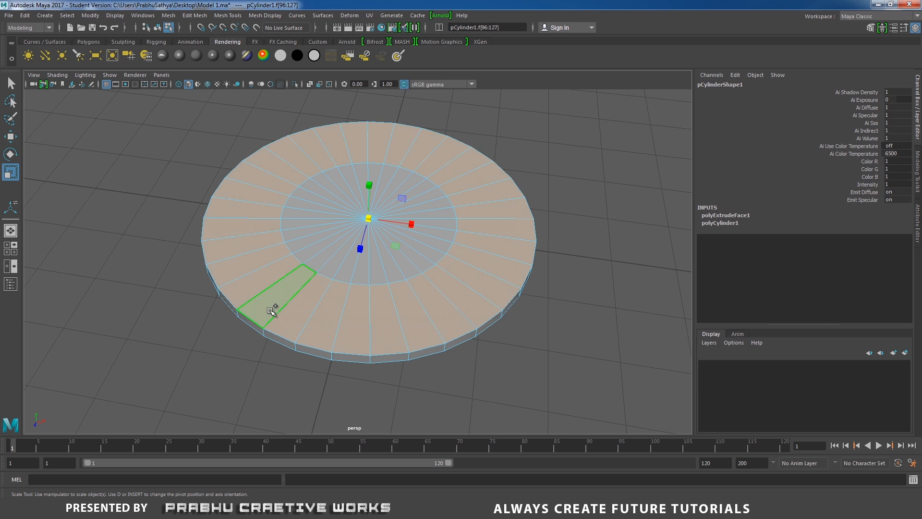
pyautogui.keyDown('alt'); pyautogui.moveTo(319, 267); pyautogui.dragTo(360, 255); pyautogui.keyUp('alt')
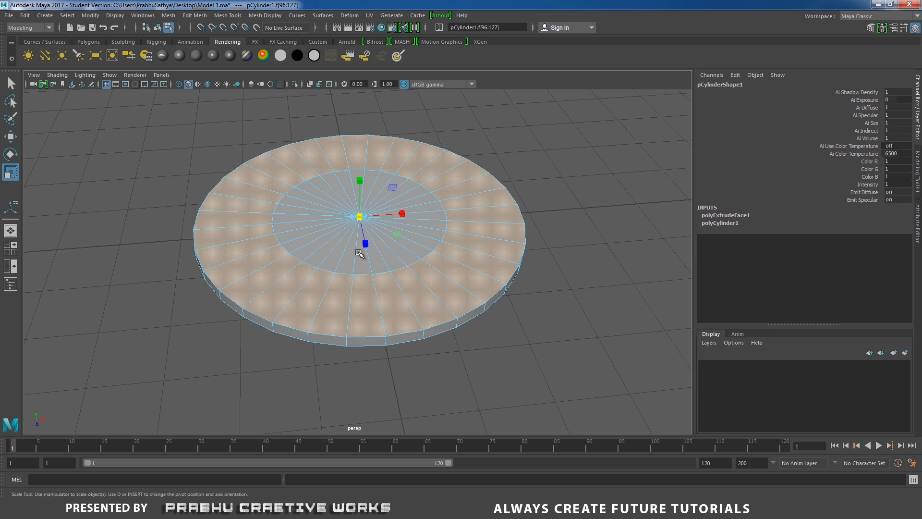
pyautogui.keyDown('alt'); pyautogui.moveTo(355, 264); pyautogui.dragTo(329, 272, button='middle'); pyautogui.keyUp('alt')
pyautogui.keyDown('shift'); pyautogui.moveTo(443, 199); pyautogui.dragTo(443, 230, button='right'); pyautogui.keyUp('shift')
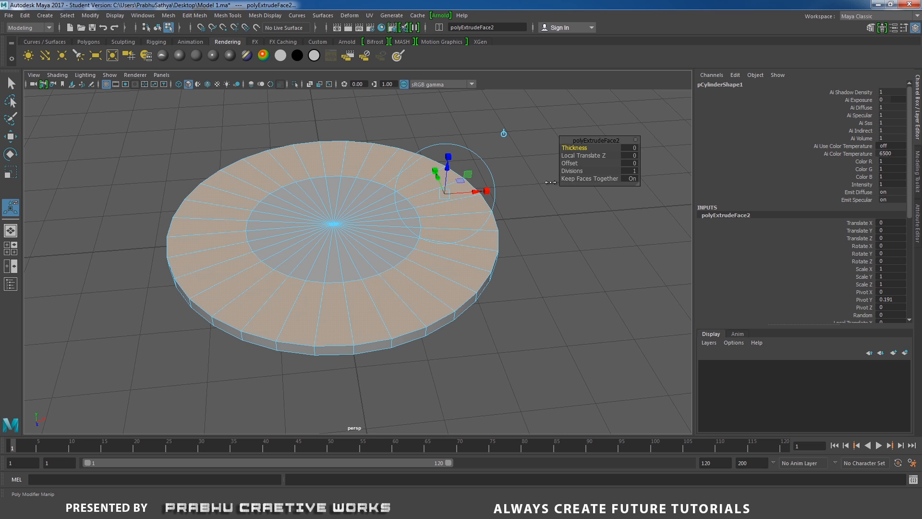
pyautogui.click(586, 179)
pyautogui.keyDown('alt'); pyautogui.moveTo(444, 199); pyautogui.dragTo(462, 175); pyautogui.keyUp('alt')
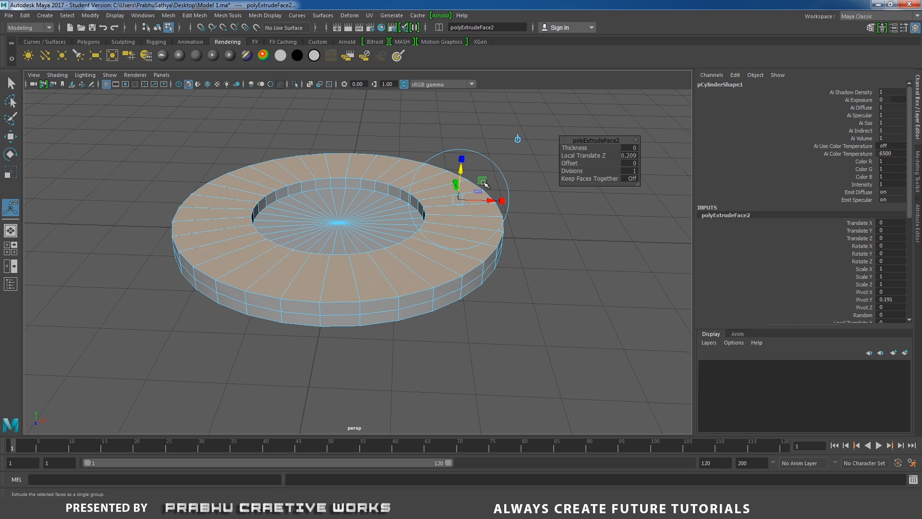
# Step: Scale each extruded ring face slightly inward to open narrow tapered gaps between the segments
pyautogui.click(502, 200)
pyautogui.moveTo(458, 201); pyautogui.dragTo(456, 200)
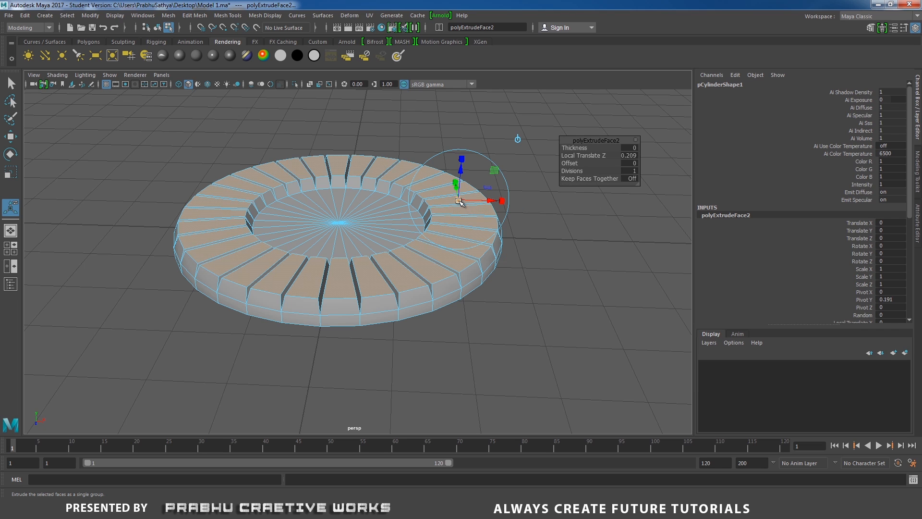
pyautogui.moveTo(459, 202); pyautogui.dragTo(458, 201)
# Step: Return to object mode and examine the segmented rim in smooth mesh preview before restoring the unsmoothed display
pyautogui.keyDown('alt'); pyautogui.moveTo(397, 216); pyautogui.dragTo(371, 196); pyautogui.keyUp('alt')
pyautogui.moveTo(371, 196); pyautogui.dragTo(315, 277, button='right')
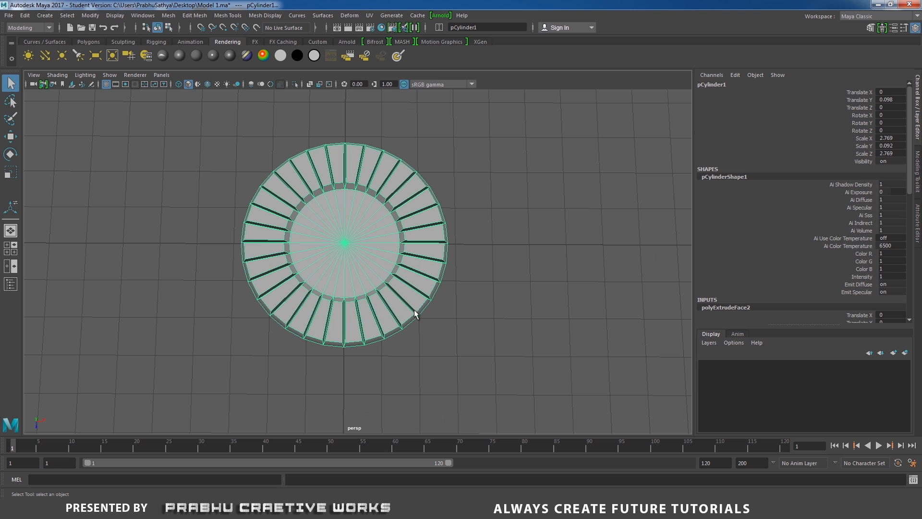
pyautogui.press('3')
pyautogui.click(481, 256)
pyautogui.keyDown('alt'); pyautogui.moveTo(413, 252); pyautogui.dragTo(355, 225); pyautogui.keyUp('alt')
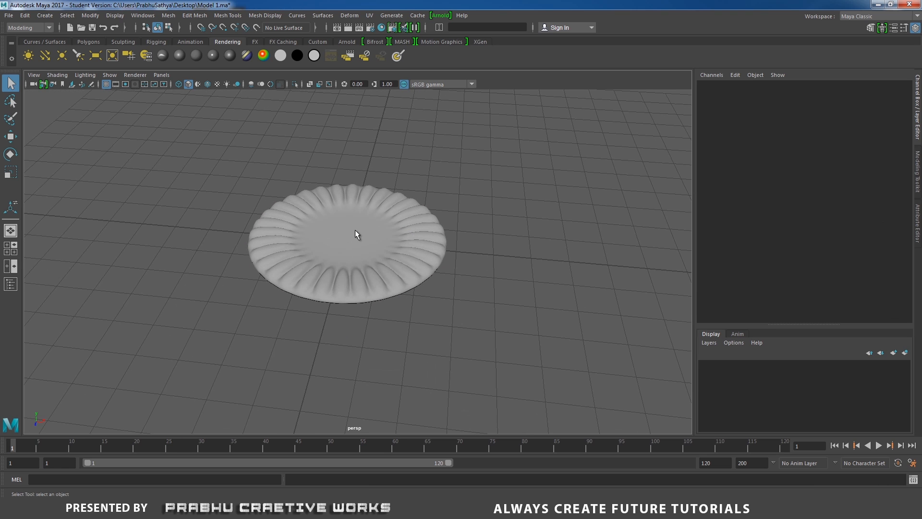
pyautogui.click(360, 263)
pyautogui.keyDown('alt'); pyautogui.moveTo(392, 302); pyautogui.dragTo(492, 317, button='right'); pyautogui.keyUp('alt')
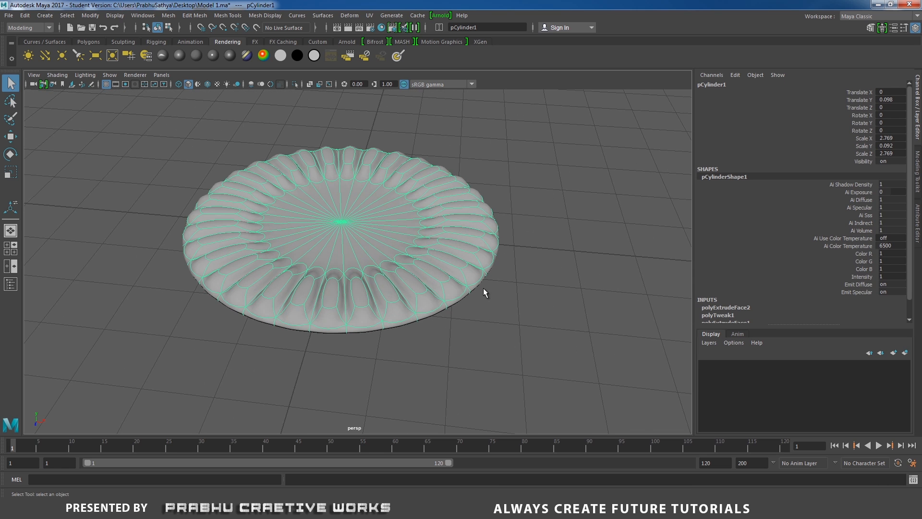
pyautogui.scroll(4, 308, 283)
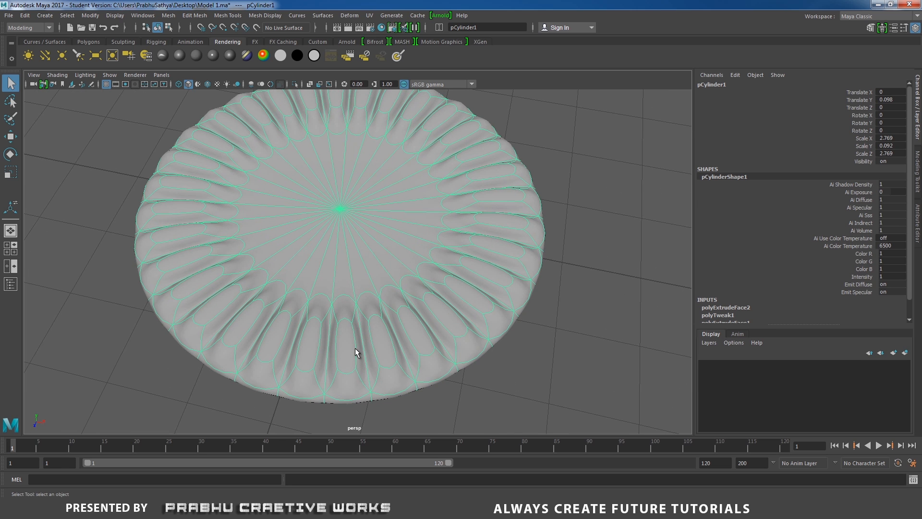
pyautogui.press('1')
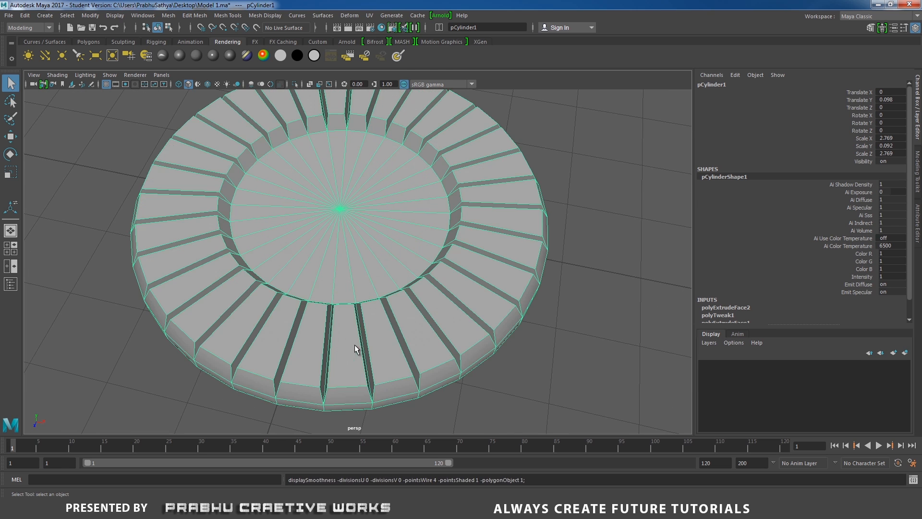
# Step: Insert an edge loop around the disc's outer side wall, close to its bottom edge, in the front view
pyautogui.keyDown('alt'); pyautogui.moveTo(354, 344); pyautogui.dragTo(383, 299); pyautogui.keyUp('alt')
pyautogui.press('space')
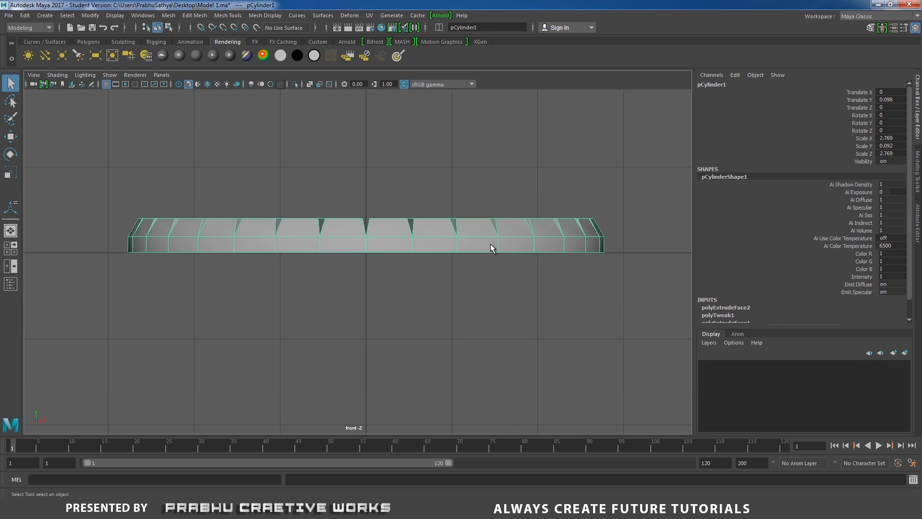
pyautogui.keyDown('shift'); pyautogui.moveTo(492, 247); pyautogui.dragTo(443, 260, button='right'); pyautogui.keyUp('shift')
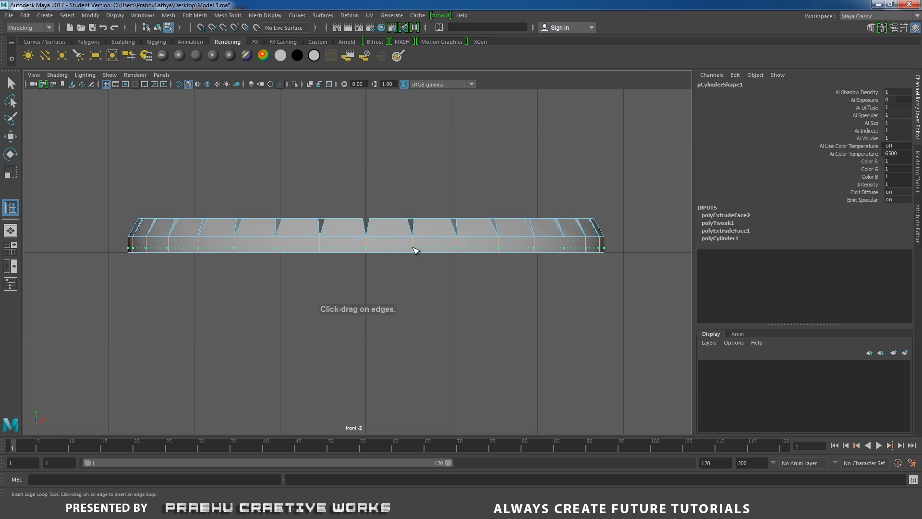
pyautogui.click(416, 250)
# Step: Extrude the faces of the recessed center circle and scale them inward to about 0.95 to add a supporting edge ring
pyautogui.press('space')
pyautogui.moveTo(419, 268); pyautogui.dragTo(348, 266)
pyautogui.keyDown('alt'); pyautogui.moveTo(347, 265); pyautogui.dragTo(370, 271, button='middle'); pyautogui.keyUp('alt')
pyautogui.press('w')
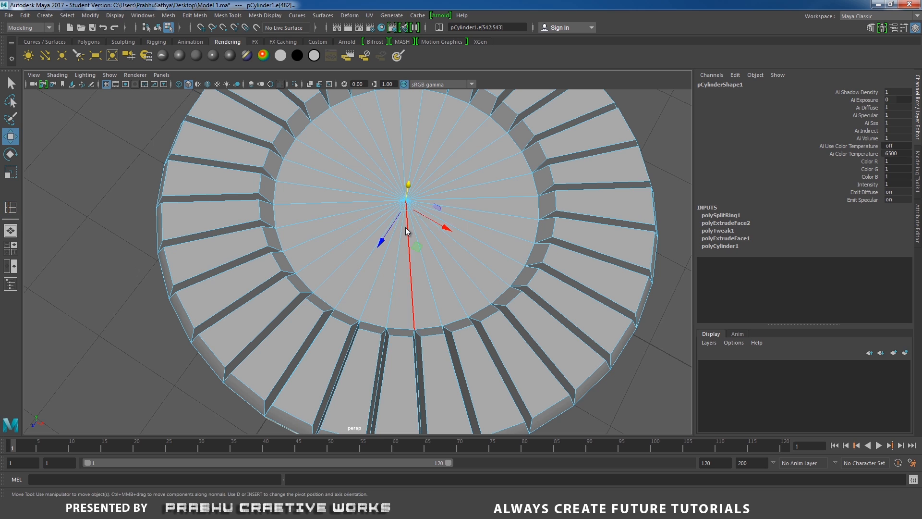
pyautogui.moveTo(406, 225); pyautogui.dragTo(362, 233, button='right')
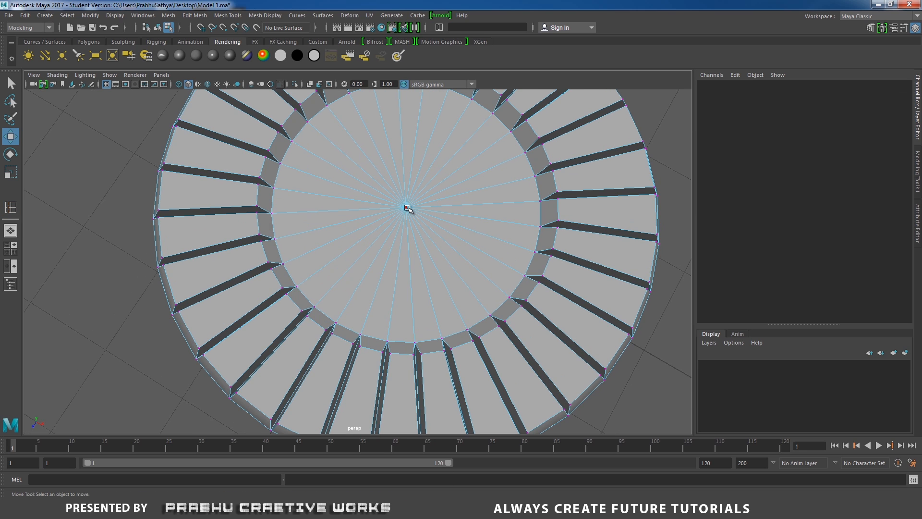
pyautogui.click(407, 208)
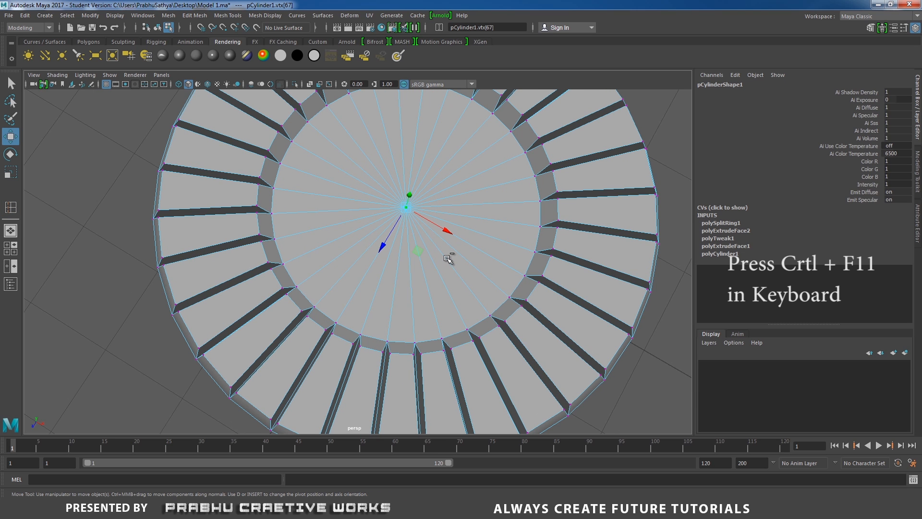
pyautogui.hotkey('ctrl', 'F11')
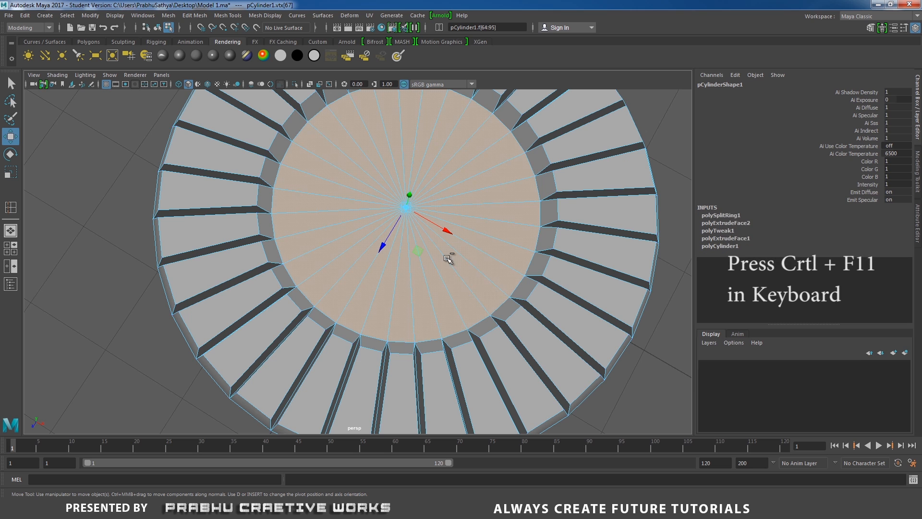
pyautogui.keyDown('alt'); pyautogui.moveTo(420, 258); pyautogui.dragTo(447, 252); pyautogui.keyUp('alt')
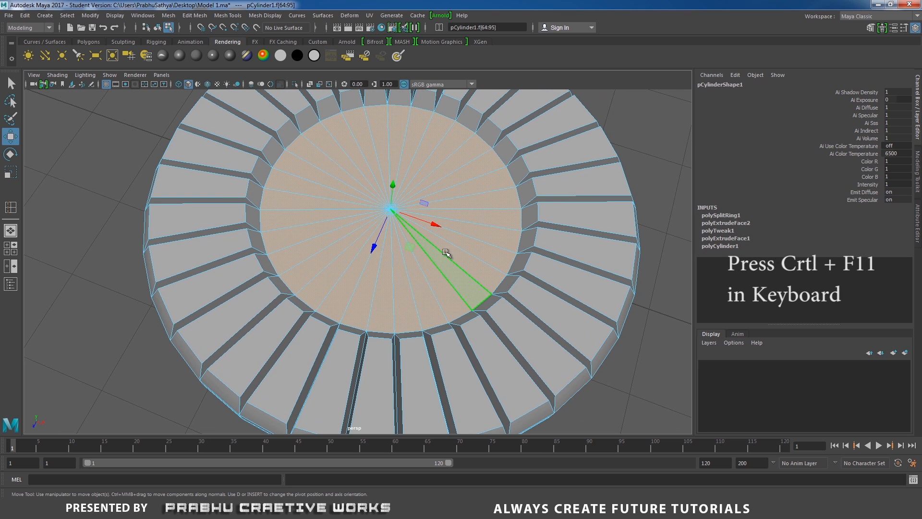
pyautogui.keyDown('shift'); pyautogui.moveTo(460, 249); pyautogui.dragTo(461, 267, button='right'); pyautogui.keyUp('shift')
pyautogui.press('r')
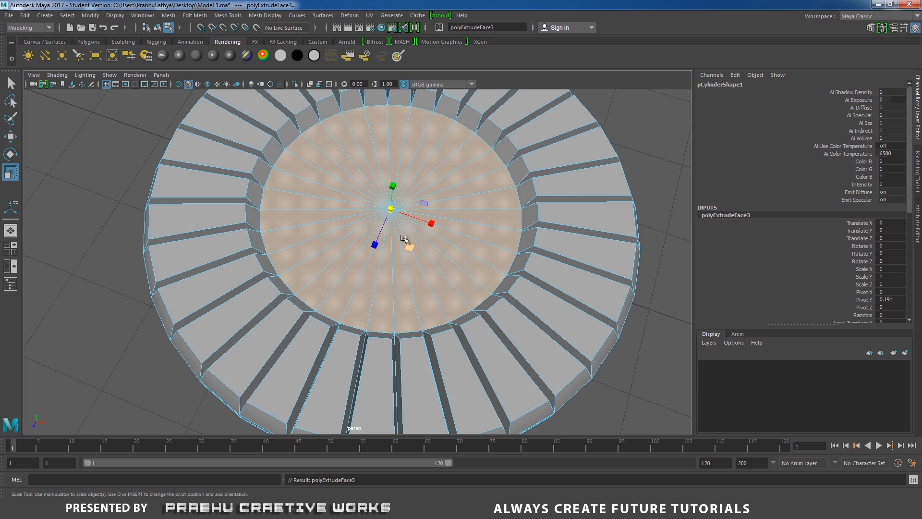
pyautogui.moveTo(389, 208); pyautogui.dragTo(390, 209)
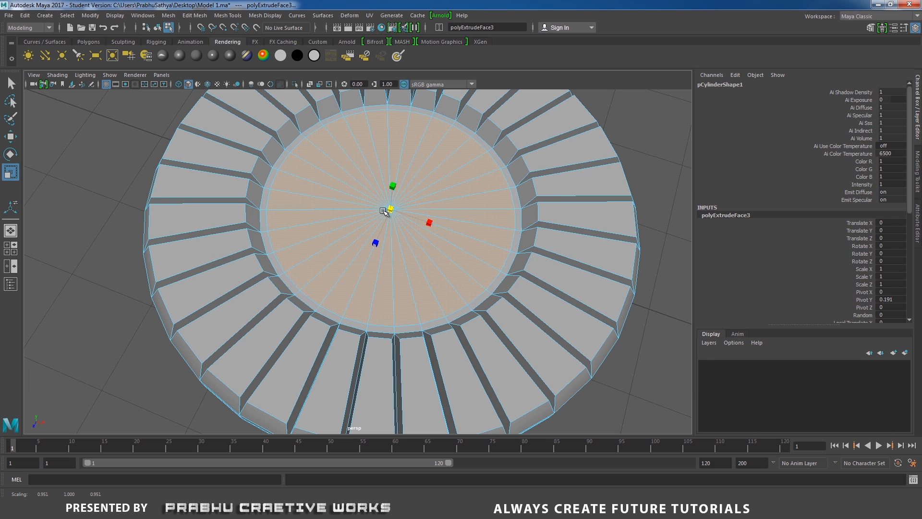
pyautogui.moveTo(386, 210); pyautogui.dragTo(331, 197)
# Step: Return the disc to object mode and display it in smooth mesh preview to check the rim and flat center
pyautogui.moveTo(324, 193); pyautogui.dragTo(374, 179, button='right')
pyautogui.scroll(-4, 200, 216)
pyautogui.keyDown('alt'); pyautogui.moveTo(200, 217); pyautogui.dragTo(253, 263); pyautogui.keyUp('alt')
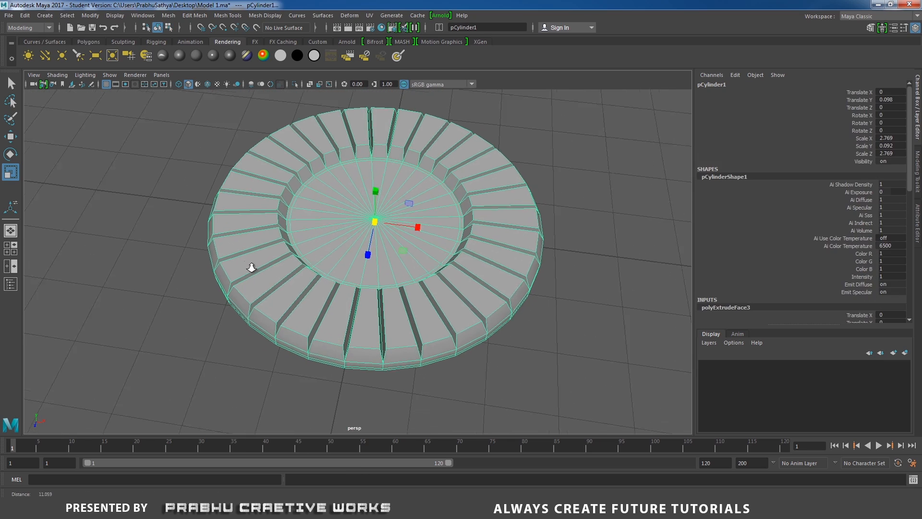
pyautogui.press('3')
pyautogui.click(223, 320)
pyautogui.keyDown('alt'); pyautogui.moveTo(223, 320); pyautogui.dragTo(247, 309); pyautogui.keyUp('alt')
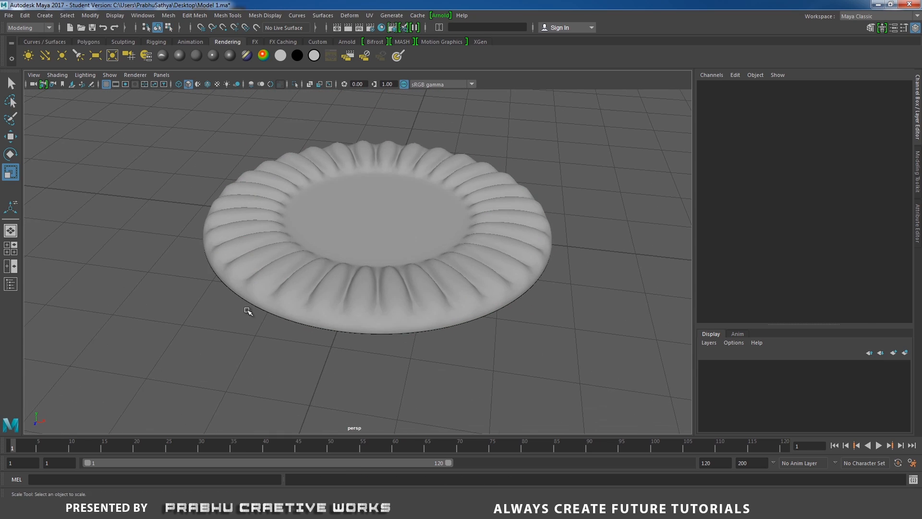
pyautogui.click(303, 290)
pyautogui.keyDown('alt'); pyautogui.moveTo(303, 291); pyautogui.dragTo(296, 313); pyautogui.keyUp('alt')
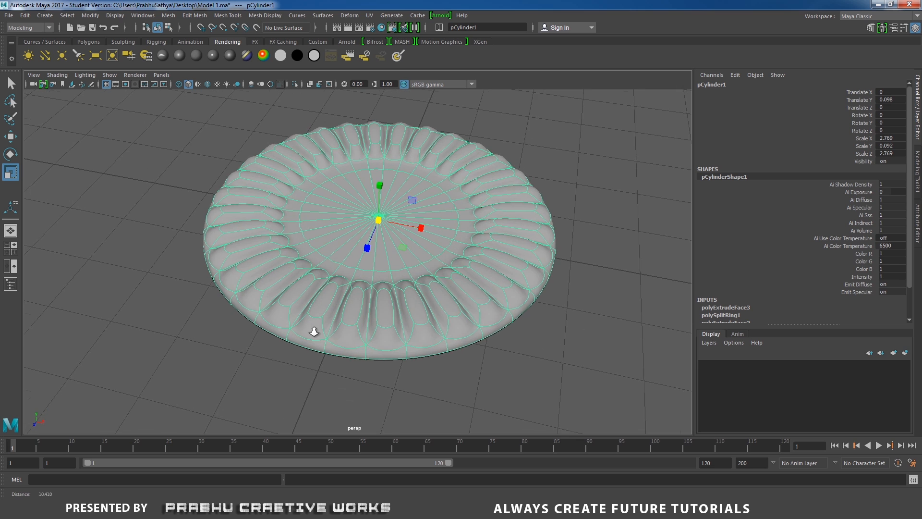
# Step: Restore the unsmoothed disc display and, in the top view, set the Insert Edge Loop tool to multiple edge loops with one loop
pyautogui.press('1')
pyautogui.scroll(2, 282, 313)
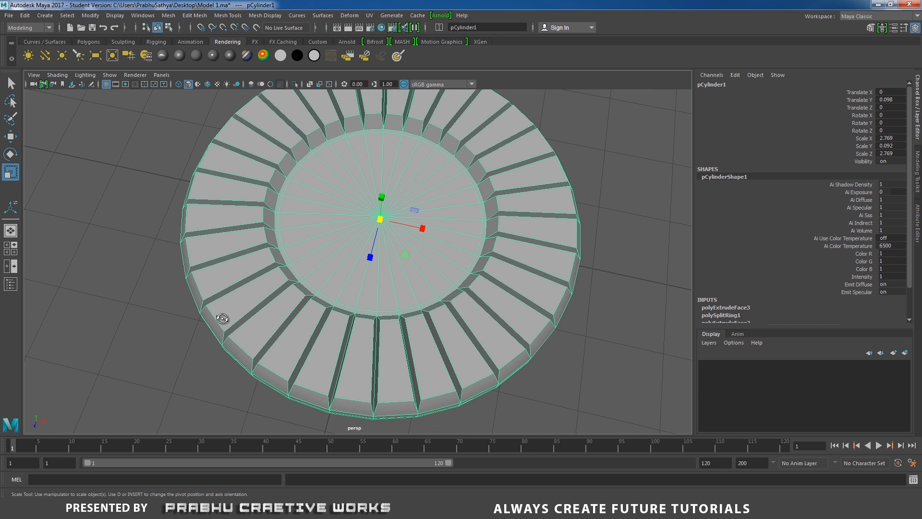
pyautogui.keyDown('alt'); pyautogui.moveTo(221, 317); pyautogui.dragTo(309, 273); pyautogui.keyUp('alt')
pyautogui.press('space')
pyautogui.scroll(5, 405, 288)
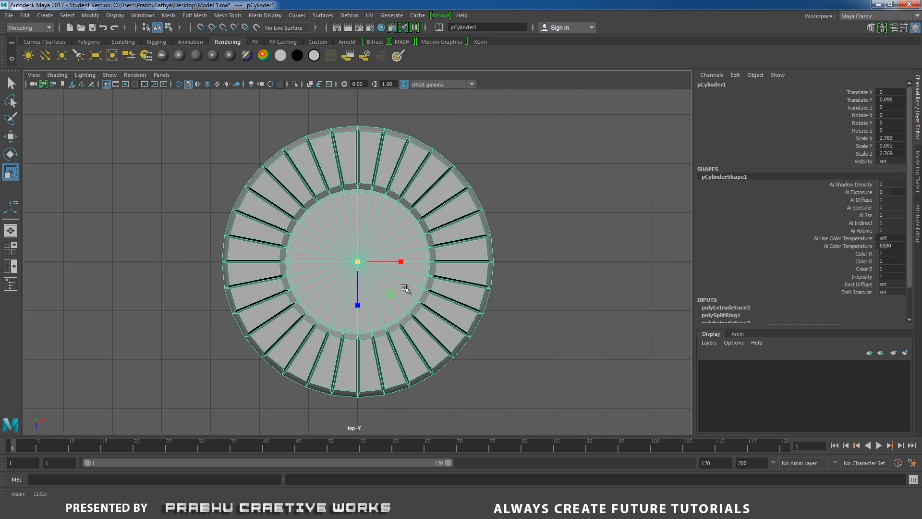
pyautogui.keyDown('shift'); pyautogui.rightClick(364, 220); pyautogui.keyUp('shift')
pyautogui.keyDown('shift'); pyautogui.moveTo(364, 221); pyautogui.dragTo(339, 234, button='right'); pyautogui.keyUp('shift')
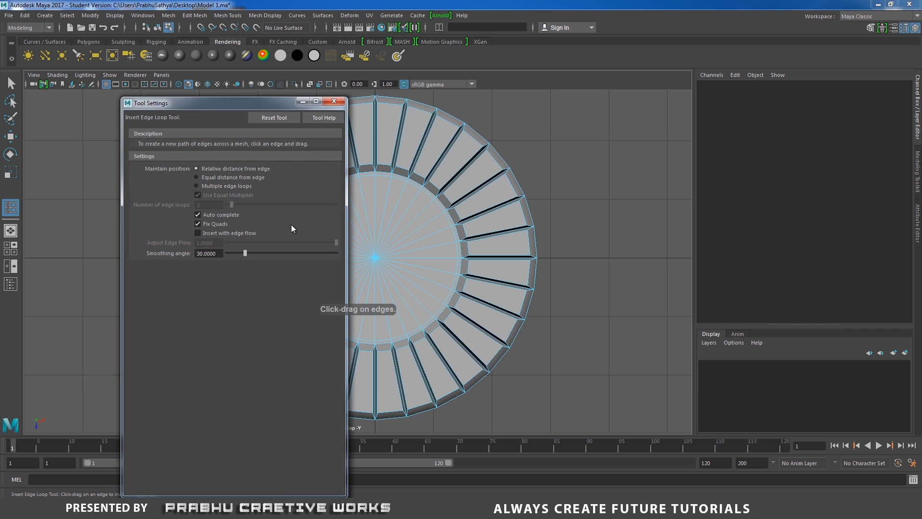
pyautogui.click(220, 186)
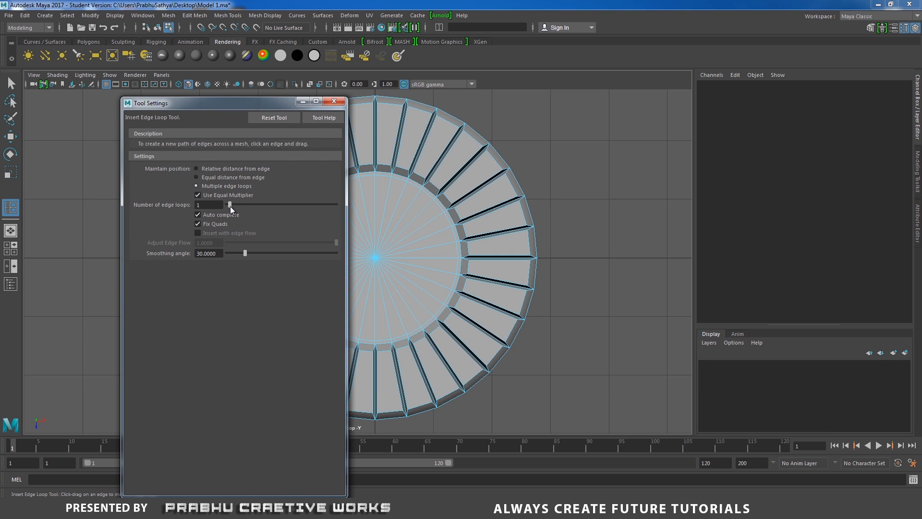
pyautogui.click(334, 104)
pyautogui.press('f')
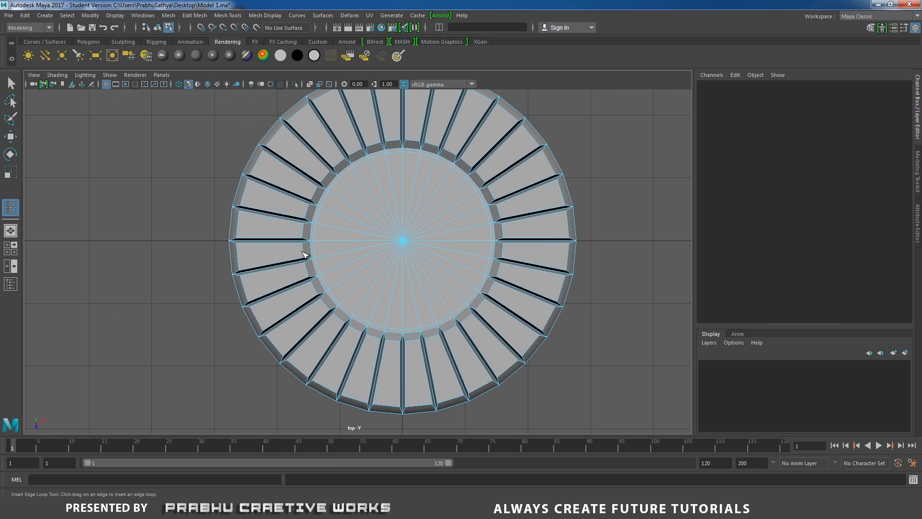
# Step: Insert a centered radial edge loop through each raised segment all the way around the disc's rim
pyautogui.click(306, 254)
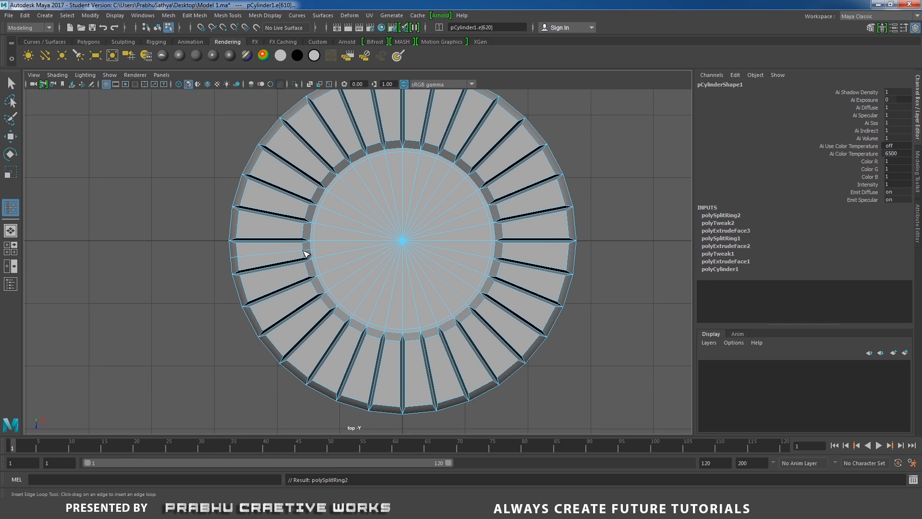
pyautogui.click(305, 226)
pyautogui.click(311, 205)
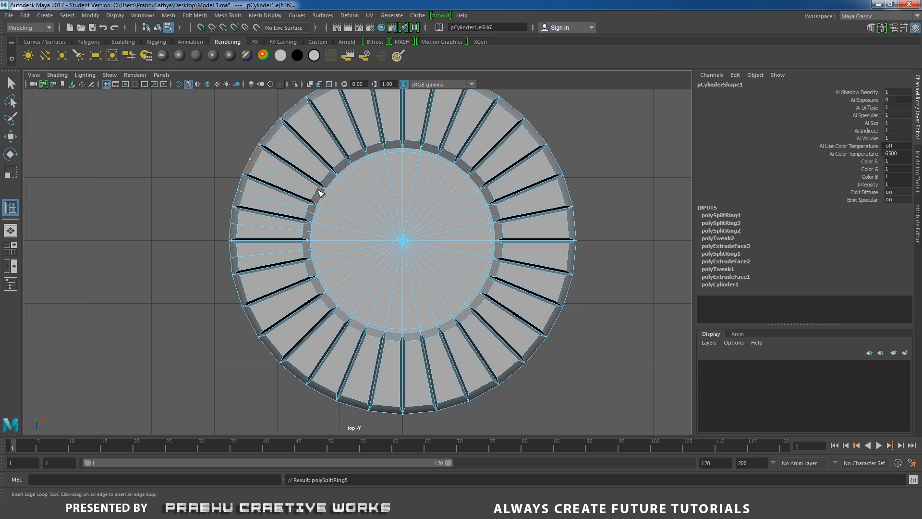
pyautogui.click(326, 176)
pyautogui.click(340, 163)
pyautogui.click(356, 153)
pyautogui.click(374, 145)
pyautogui.click(393, 142)
pyautogui.click(413, 142)
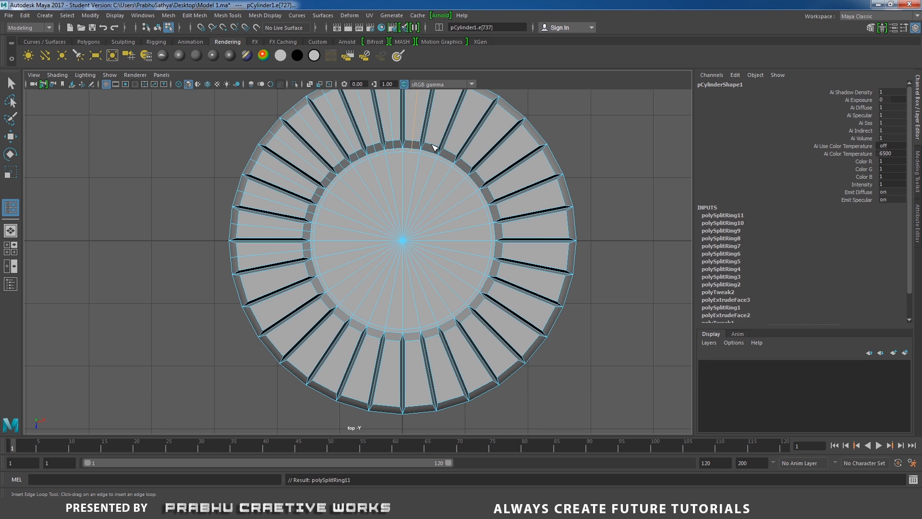
pyautogui.click(432, 147)
pyautogui.click(449, 153)
pyautogui.click(465, 164)
pyautogui.click(480, 178)
pyautogui.click(491, 195)
pyautogui.click(500, 214)
pyautogui.click(504, 233)
pyautogui.click(505, 253)
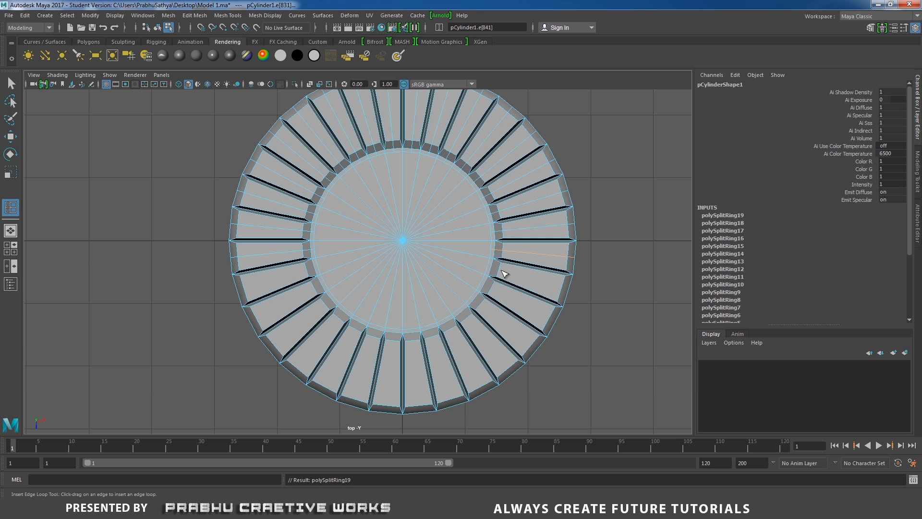
pyautogui.click(502, 272)
pyautogui.click(493, 290)
pyautogui.click(482, 306)
pyautogui.click(468, 320)
pyautogui.click(451, 331)
pyautogui.click(433, 339)
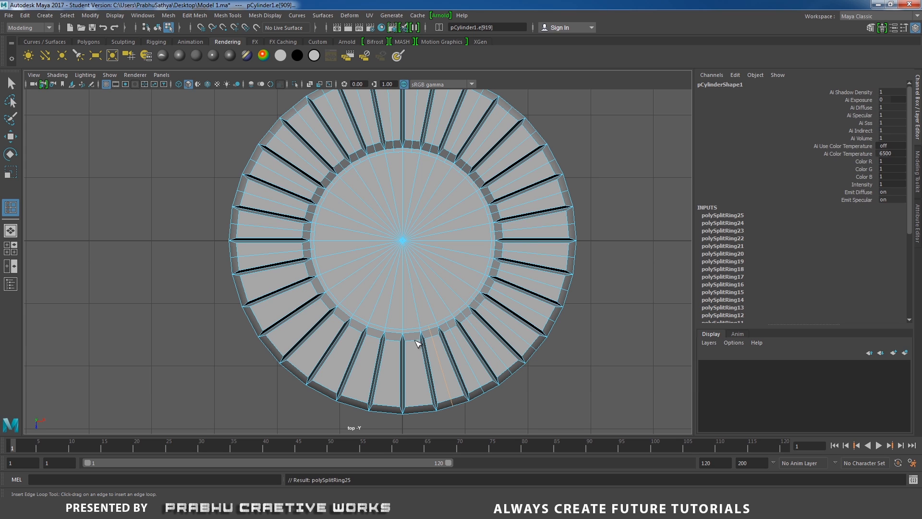
pyautogui.click(373, 339)
pyautogui.click(356, 330)
pyautogui.click(341, 319)
pyautogui.click(327, 307)
pyautogui.click(316, 290)
pyautogui.click(314, 269)
pyautogui.press('w')
# Step: Select the middle vertices at the outer end of every rim segment and scale them outward together to form a scalloped edge
pyautogui.rightClick(361, 191)
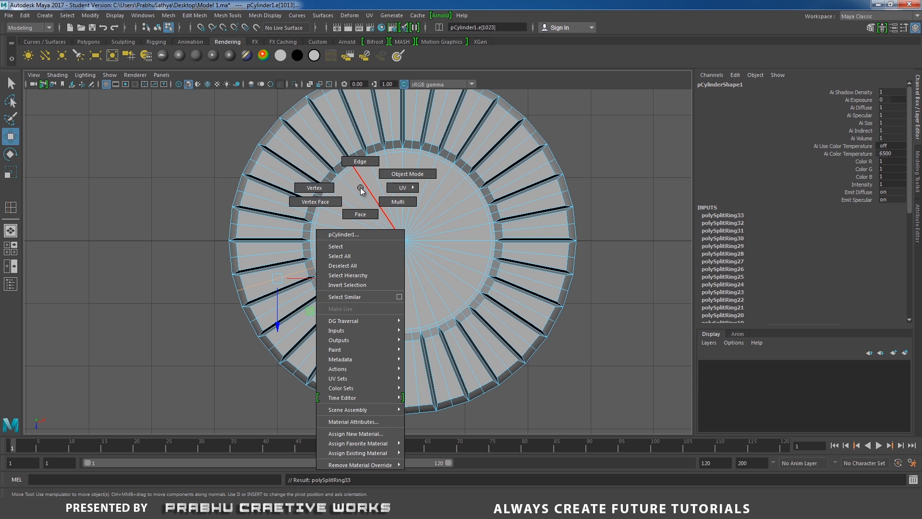
pyautogui.moveTo(361, 188); pyautogui.dragTo(312, 183, button='right')
pyautogui.scroll(1, 329, 224)
pyautogui.keyDown('alt'); pyautogui.moveTo(338, 234); pyautogui.dragTo(350, 285, button='middle'); pyautogui.keyUp('alt')
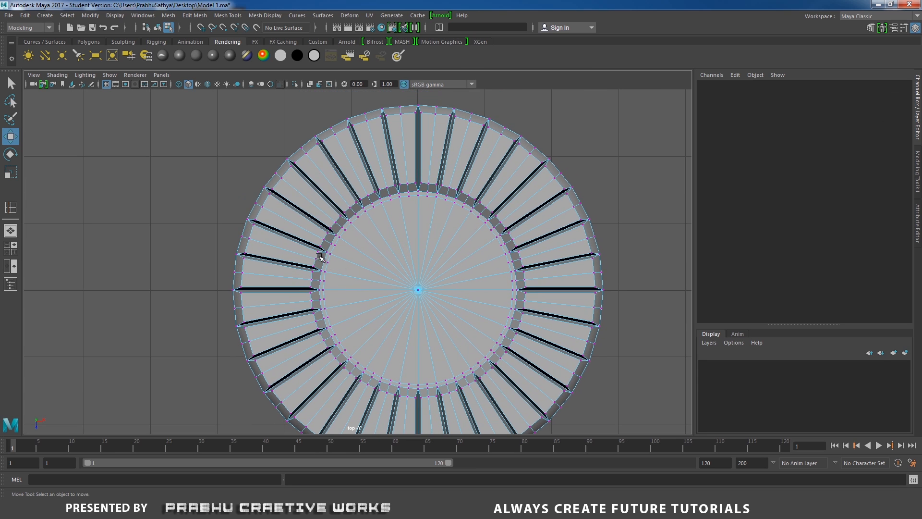
pyautogui.moveTo(247, 195); pyautogui.dragTo(272, 217)
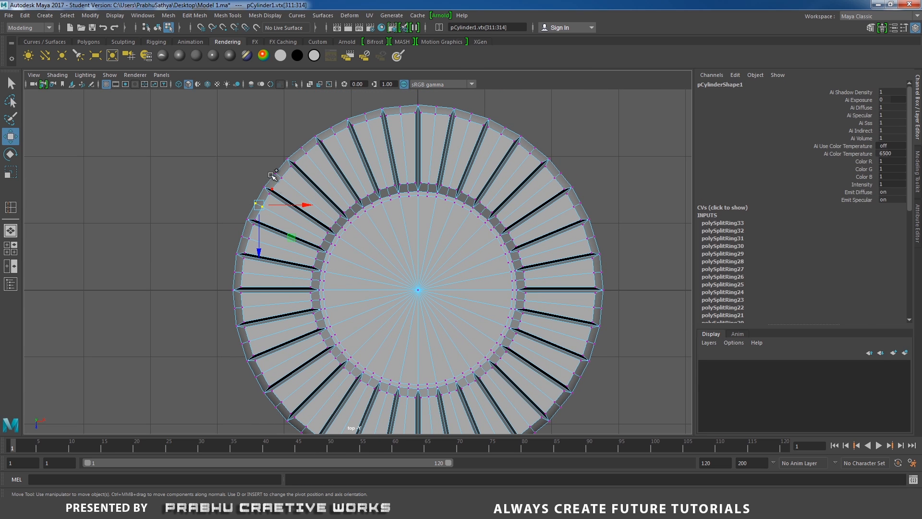
pyautogui.keyDown('shift'); pyautogui.moveTo(270, 166); pyautogui.dragTo(287, 183); pyautogui.keyUp('shift')
pyautogui.keyDown('shift'); pyautogui.moveTo(294, 147); pyautogui.dragTo(313, 159); pyautogui.keyUp('shift')
pyautogui.keyDown('shift'); pyautogui.moveTo(325, 119); pyautogui.dragTo(372, 123); pyautogui.keyUp('shift')
pyautogui.keyDown('shift'); pyautogui.moveTo(395, 101); pyautogui.dragTo(407, 121); pyautogui.keyUp('shift')
pyautogui.keyDown('shift'); pyautogui.moveTo(429, 101); pyautogui.dragTo(476, 125); pyautogui.keyUp('shift')
pyautogui.keyDown('shift'); pyautogui.moveTo(496, 120); pyautogui.dragTo(543, 157); pyautogui.keyUp('shift')
pyautogui.keyDown('shift'); pyautogui.moveTo(552, 170); pyautogui.dragTo(565, 184); pyautogui.keyUp('shift')
pyautogui.keyDown('shift'); pyautogui.moveTo(573, 200); pyautogui.dragTo(590, 212); pyautogui.keyUp('shift')
pyautogui.keyDown('shift'); pyautogui.moveTo(582, 233); pyautogui.dragTo(606, 281); pyautogui.keyUp('shift')
pyautogui.keyDown('shift'); pyautogui.moveTo(591, 303); pyautogui.dragTo(604, 317); pyautogui.keyUp('shift')
pyautogui.keyDown('alt'); pyautogui.moveTo(598, 303); pyautogui.dragTo(587, 205, button='middle'); pyautogui.keyUp('alt')
pyautogui.keyDown('shift'); pyautogui.moveTo(568, 239); pyautogui.dragTo(553, 313); pyautogui.keyUp('shift')
pyautogui.keyDown('shift'); pyautogui.moveTo(514, 326); pyautogui.dragTo(535, 341); pyautogui.keyUp('shift')
pyautogui.keyDown('shift'); pyautogui.moveTo(453, 356); pyautogui.dragTo(464, 378); pyautogui.keyUp('shift')
pyautogui.keyDown('shift'); pyautogui.moveTo(421, 361); pyautogui.dragTo(431, 378); pyautogui.keyUp('shift')
pyautogui.keyDown('shift'); pyautogui.moveTo(383, 363); pyautogui.dragTo(392, 387); pyautogui.keyUp('shift')
pyautogui.keyDown('shift'); pyautogui.moveTo(349, 356); pyautogui.dragTo(359, 374); pyautogui.keyUp('shift')
pyautogui.keyDown('shift'); pyautogui.moveTo(317, 345); pyautogui.dragTo(330, 359); pyautogui.keyUp('shift')
pyautogui.keyDown('shift'); pyautogui.moveTo(285, 321); pyautogui.dragTo(298, 336); pyautogui.keyUp('shift')
pyautogui.keyDown('shift'); pyautogui.moveTo(259, 299); pyautogui.dragTo(276, 314); pyautogui.keyUp('shift')
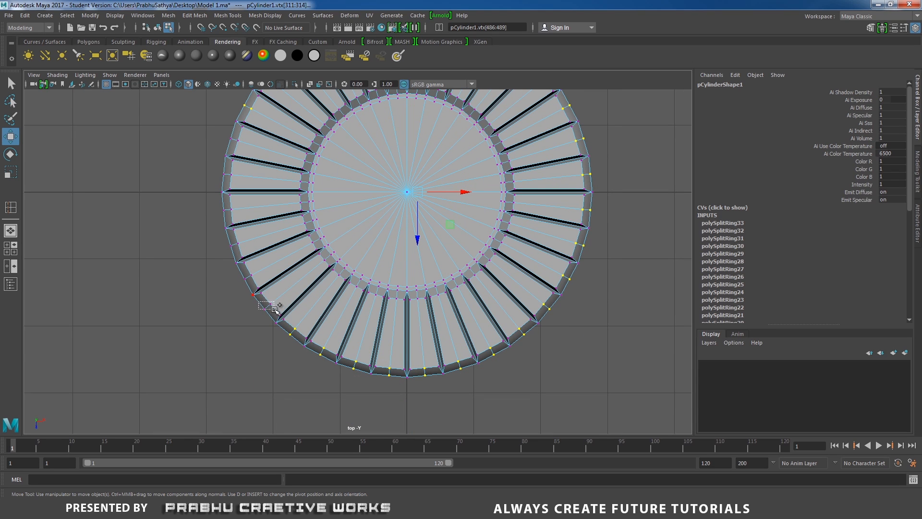
pyautogui.keyDown('shift'); pyautogui.moveTo(239, 270); pyautogui.dragTo(255, 284); pyautogui.keyUp('shift')
pyautogui.keyDown('shift'); pyautogui.moveTo(220, 236); pyautogui.dragTo(243, 251); pyautogui.keyUp('shift')
pyautogui.keyDown('shift'); pyautogui.moveTo(219, 203); pyautogui.dragTo(235, 214); pyautogui.keyUp('shift')
pyautogui.keyDown('shift'); pyautogui.moveTo(221, 167); pyautogui.dragTo(241, 181); pyautogui.keyUp('shift')
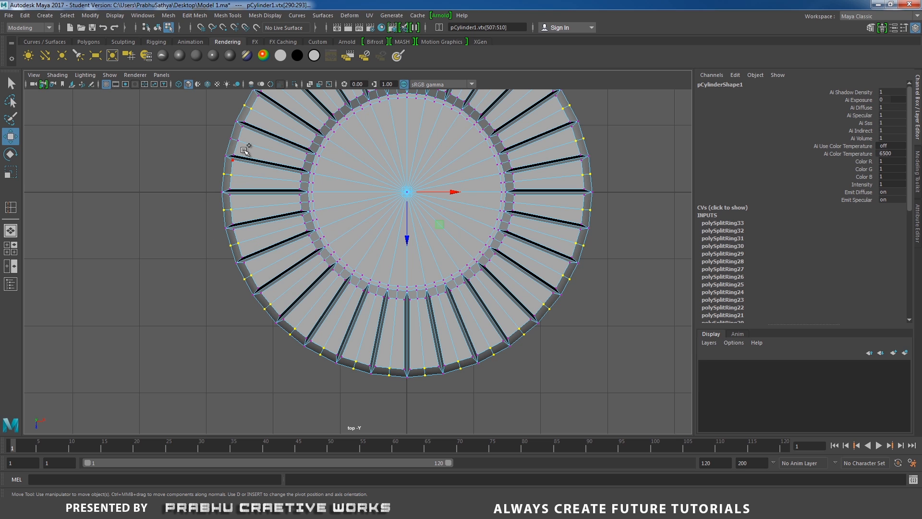
pyautogui.keyDown('shift'); pyautogui.moveTo(230, 131); pyautogui.dragTo(246, 147); pyautogui.keyUp('shift')
pyautogui.press('r')
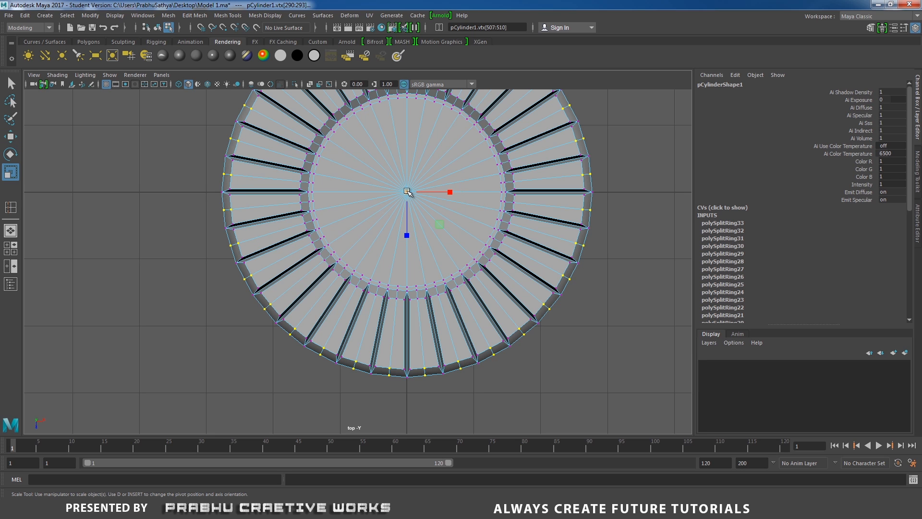
pyautogui.moveTo(407, 191); pyautogui.dragTo(423, 177)
# Step: Select the middle vertices at the inner end of every rim segment around the center circle and scale them slightly inward together
pyautogui.keyDown('alt'); pyautogui.moveTo(495, 197); pyautogui.dragTo(487, 255, button='middle'); pyautogui.keyUp('alt')
pyautogui.scroll(1, 485, 281)
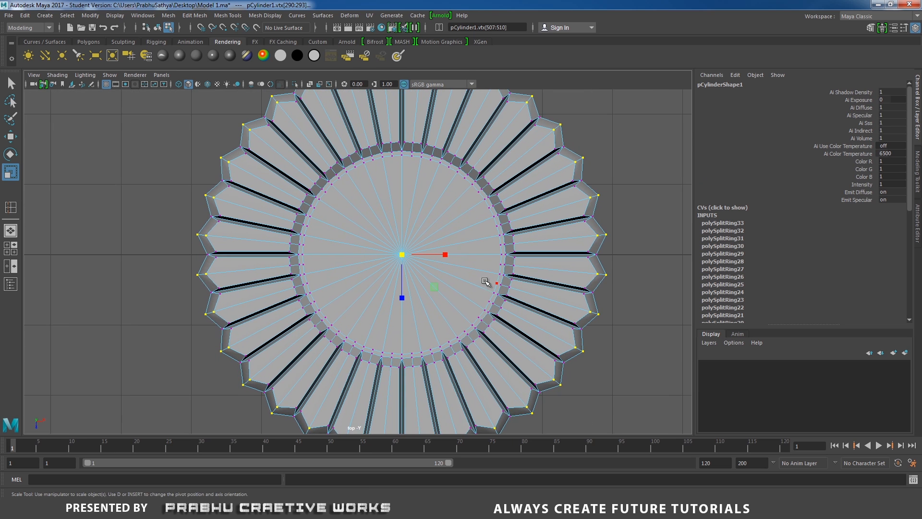
pyautogui.keyDown('alt'); pyautogui.moveTo(341, 254); pyautogui.dragTo(340, 248, button='middle'); pyautogui.keyUp('alt')
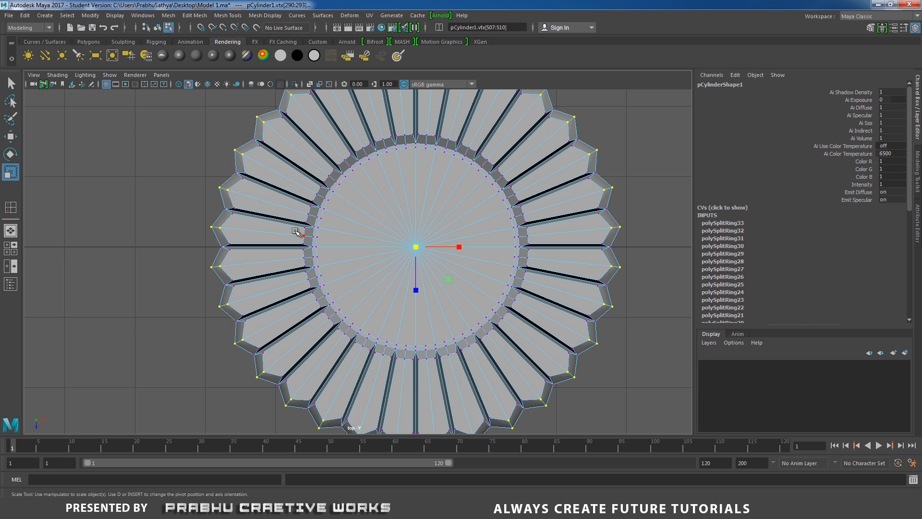
pyautogui.moveTo(322, 239); pyautogui.dragTo(322, 238)
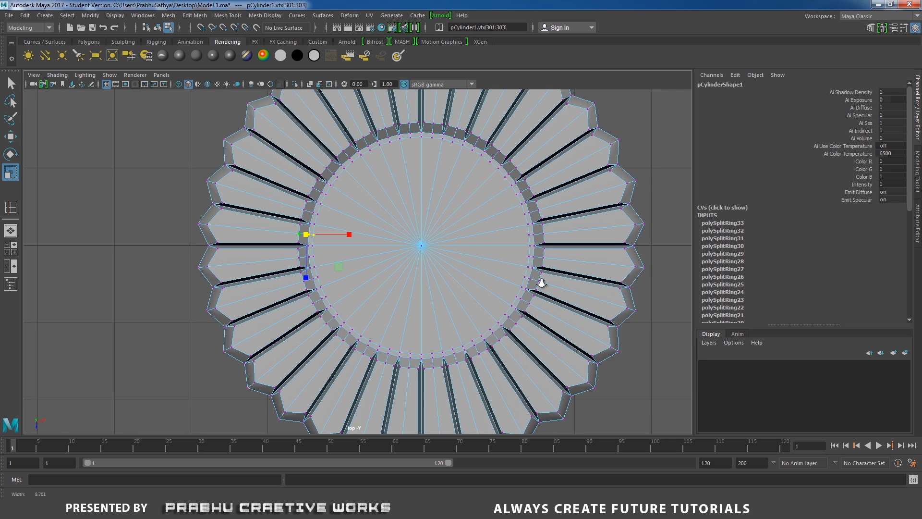
pyautogui.scroll(5, 254, 233)
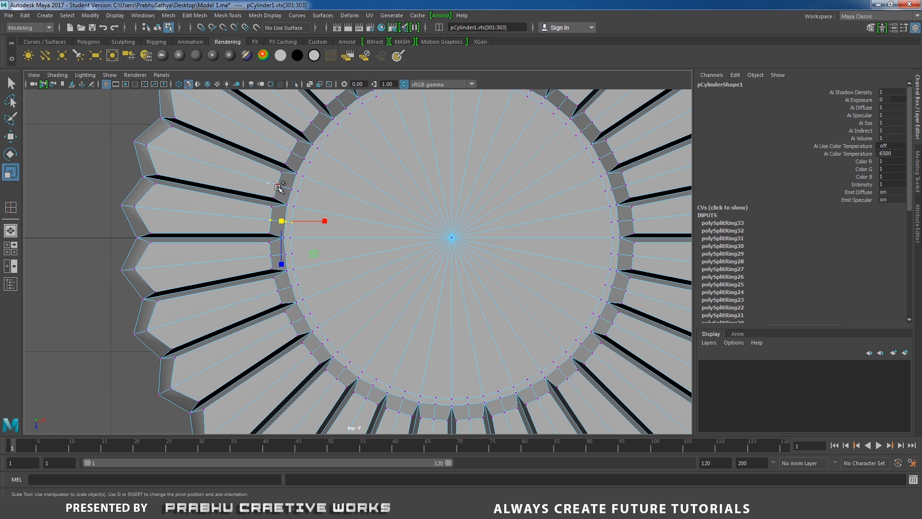
pyautogui.keyDown('shift'); pyautogui.moveTo(278, 187); pyautogui.dragTo(309, 197); pyautogui.keyUp('shift')
pyautogui.keyDown('alt'); pyautogui.moveTo(332, 195); pyautogui.dragTo(336, 225, button='middle'); pyautogui.keyUp('alt')
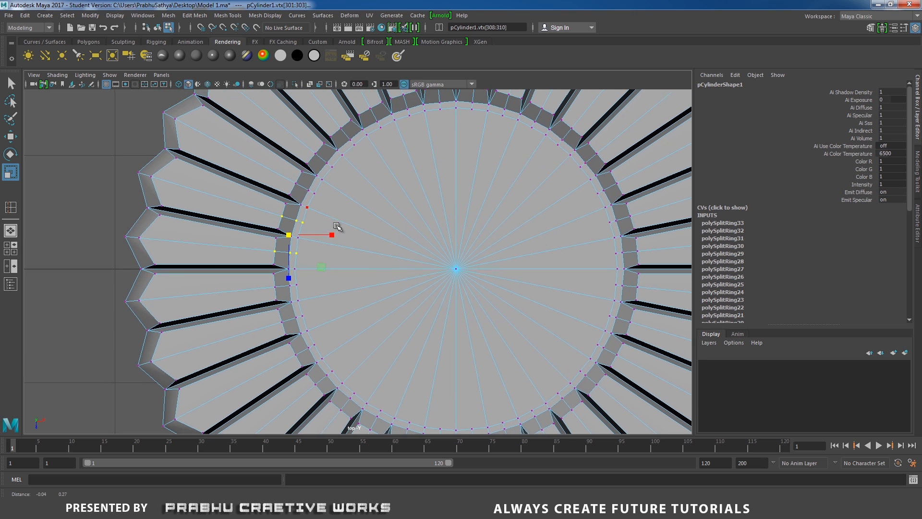
pyautogui.keyDown('shift'); pyautogui.moveTo(290, 171); pyautogui.dragTo(314, 197); pyautogui.keyUp('shift')
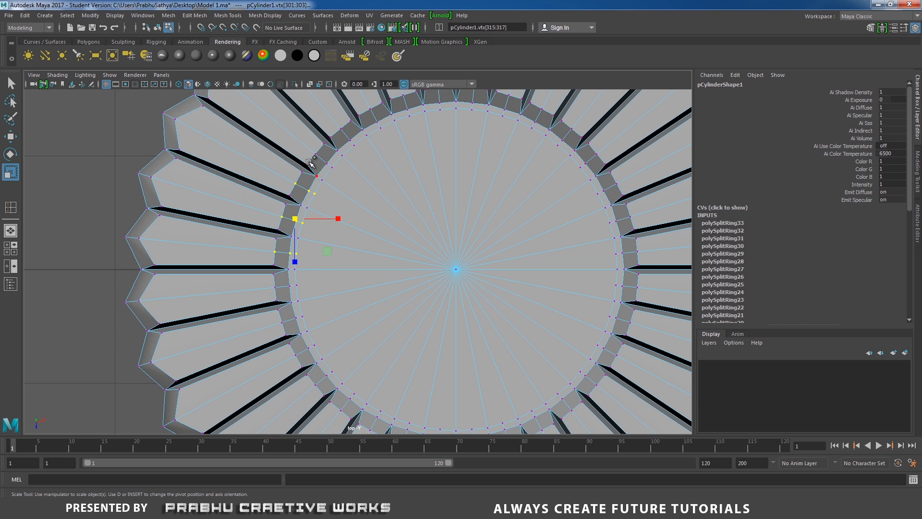
pyautogui.keyDown('shift'); pyautogui.moveTo(309, 152); pyautogui.dragTo(336, 171); pyautogui.keyUp('shift')
pyautogui.keyDown('shift'); pyautogui.moveTo(337, 126); pyautogui.dragTo(356, 149); pyautogui.keyUp('shift')
pyautogui.keyDown('shift'); pyautogui.moveTo(367, 106); pyautogui.dragTo(384, 130); pyautogui.keyUp('shift')
pyautogui.keyDown('shift'); pyautogui.moveTo(401, 92); pyautogui.dragTo(412, 118); pyautogui.keyUp('shift')
pyautogui.keyDown('alt'); pyautogui.moveTo(463, 137); pyautogui.dragTo(432, 178, button='middle'); pyautogui.keyUp('alt')
pyautogui.keyDown('shift'); pyautogui.moveTo(405, 125); pyautogui.dragTo(413, 153); pyautogui.keyUp('shift')
pyautogui.keyDown('shift'); pyautogui.moveTo(446, 127); pyautogui.dragTo(440, 153); pyautogui.keyUp('shift')
pyautogui.keyDown('shift'); pyautogui.moveTo(480, 134); pyautogui.dragTo(569, 211); pyautogui.keyUp('shift')
pyautogui.keyDown('alt'); pyautogui.moveTo(554, 231); pyautogui.dragTo(504, 193, button='middle'); pyautogui.keyUp('alt')
pyautogui.keyDown('shift'); pyautogui.moveTo(515, 190); pyautogui.dragTo(538, 200); pyautogui.keyUp('shift')
pyautogui.keyDown('shift'); pyautogui.moveTo(527, 222); pyautogui.dragTo(553, 230); pyautogui.keyUp('shift')
pyautogui.keyDown('shift'); pyautogui.moveTo(532, 253); pyautogui.dragTo(561, 264); pyautogui.keyUp('shift')
pyautogui.keyDown('alt'); pyautogui.moveTo(559, 284); pyautogui.dragTo(553, 224, button='middle'); pyautogui.keyUp('alt')
pyautogui.keyDown('shift'); pyautogui.moveTo(526, 225); pyautogui.dragTo(559, 235); pyautogui.keyUp('shift')
pyautogui.keyDown('alt'); pyautogui.moveTo(566, 250); pyautogui.dragTo(566, 207, button='middle'); pyautogui.keyUp('alt')
pyautogui.keyDown('shift'); pyautogui.moveTo(519, 210); pyautogui.dragTo(549, 226); pyautogui.keyUp('shift')
pyautogui.keyDown('shift'); pyautogui.moveTo(505, 239); pyautogui.dragTo(460, 333); pyautogui.keyUp('shift')
pyautogui.keyDown('shift'); pyautogui.moveTo(411, 316); pyautogui.dragTo(427, 348); pyautogui.keyUp('shift')
pyautogui.keyDown('shift'); pyautogui.moveTo(379, 321); pyautogui.dragTo(393, 355); pyautogui.keyUp('shift')
pyautogui.keyDown('shift'); pyautogui.moveTo(348, 320); pyautogui.dragTo(361, 355); pyautogui.keyUp('shift')
pyautogui.keyDown('shift'); pyautogui.moveTo(317, 318); pyautogui.dragTo(331, 333); pyautogui.keyUp('shift')
pyautogui.keyDown('shift'); pyautogui.moveTo(310, 338); pyautogui.dragTo(321, 347); pyautogui.keyUp('shift')
pyautogui.keyDown('shift'); pyautogui.moveTo(277, 324); pyautogui.dragTo(299, 318); pyautogui.keyUp('shift')
pyautogui.keyDown('shift'); pyautogui.moveTo(248, 304); pyautogui.dragTo(262, 312); pyautogui.keyUp('shift')
pyautogui.keyDown('shift'); pyautogui.moveTo(260, 289); pyautogui.dragTo(273, 301); pyautogui.keyUp('shift')
pyautogui.keyDown('shift'); pyautogui.moveTo(222, 280); pyautogui.dragTo(249, 278); pyautogui.keyUp('shift')
pyautogui.keyDown('shift'); pyautogui.moveTo(203, 248); pyautogui.dragTo(232, 251); pyautogui.keyUp('shift')
pyautogui.keyDown('shift'); pyautogui.moveTo(191, 215); pyautogui.dragTo(222, 221); pyautogui.keyUp('shift')
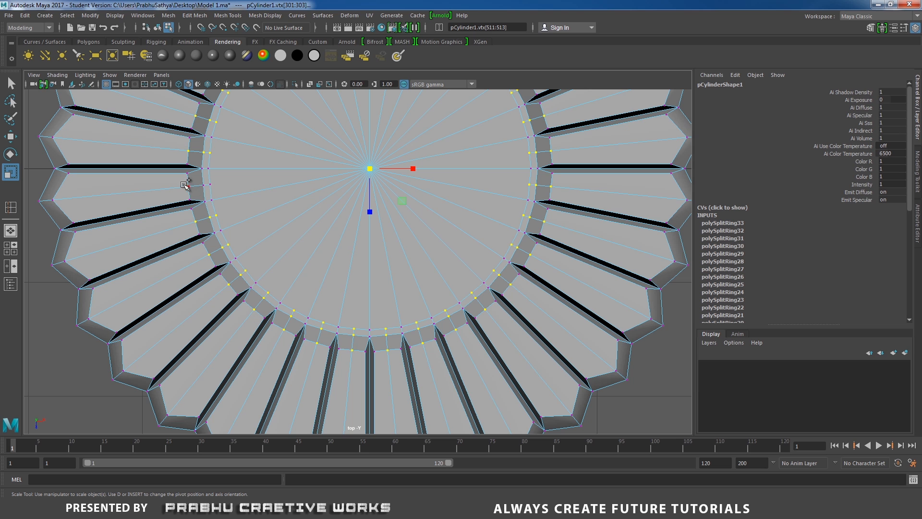
pyautogui.keyDown('shift'); pyautogui.moveTo(194, 187); pyautogui.dragTo(194, 190); pyautogui.keyUp('shift')
pyautogui.keyDown('shift'); pyautogui.moveTo(198, 179); pyautogui.dragTo(217, 188); pyautogui.keyUp('shift')
pyautogui.keyDown('alt'); pyautogui.moveTo(304, 213); pyautogui.dragTo(305, 275, button='middle'); pyautogui.keyUp('alt')
pyautogui.scroll(-5, 352, 265)
pyautogui.scroll(2, 377, 274)
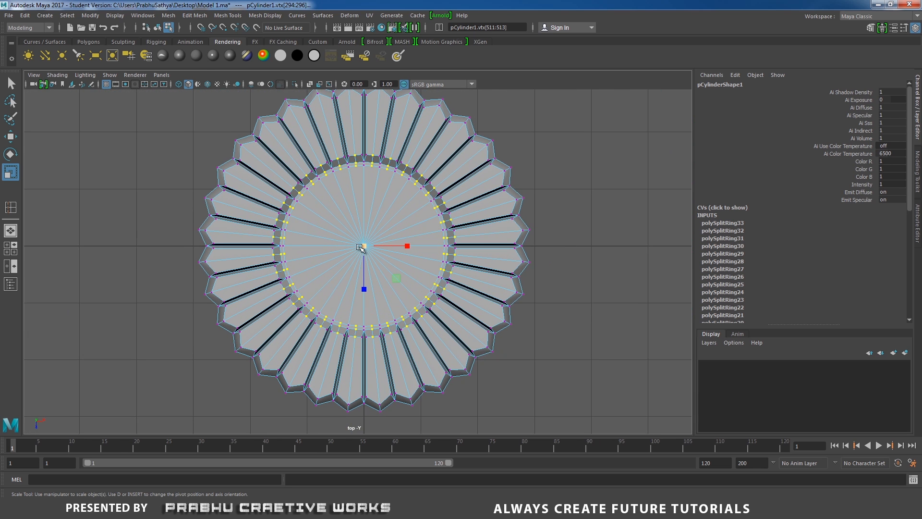
pyautogui.moveTo(363, 247); pyautogui.dragTo(356, 225)
# Step: Return the disc to object mode in the perspective view and compare its smooth mesh preview with the biscuit reference image
pyautogui.press('space')
pyautogui.keyDown('alt'); pyautogui.moveTo(356, 226); pyautogui.dragTo(350, 187); pyautogui.keyUp('alt')
pyautogui.moveTo(288, 206); pyautogui.dragTo(269, 221, button='right')
pyautogui.keyDown('alt'); pyautogui.moveTo(285, 207); pyautogui.dragTo(231, 315); pyautogui.keyUp('alt')
pyautogui.press('3')
pyautogui.click(154, 256)
pyautogui.click(268, 257)
pyautogui.click(228, 348)
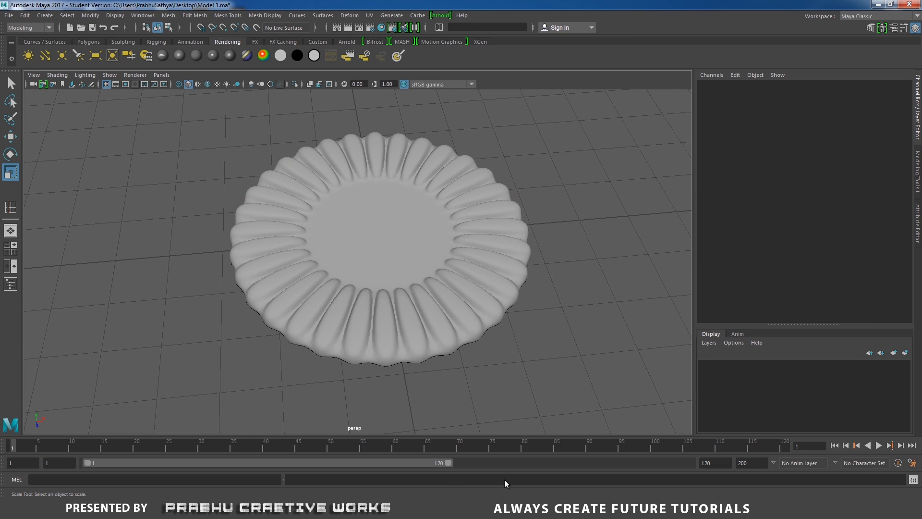
pyautogui.click(491, 508)
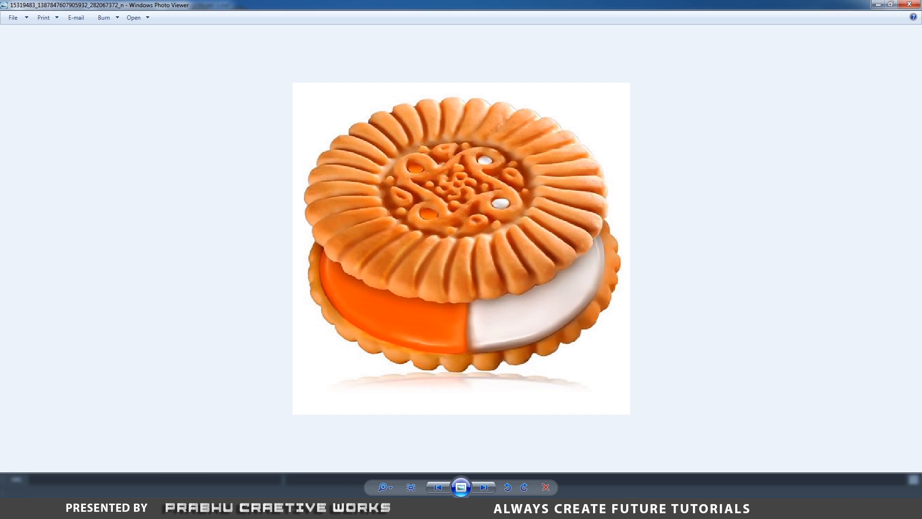
pyautogui.hotkey('alt', 'Tab')
# Step: Restore the disc's unsmoothed display and insert one circular edge loop midway along the rim segments
pyautogui.click(293, 275)
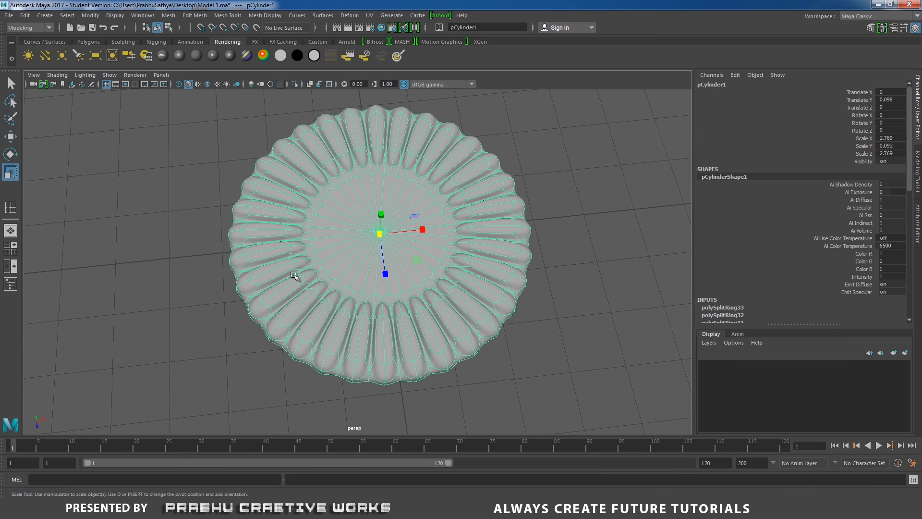
pyautogui.press('1')
pyautogui.keyDown('alt'); pyautogui.moveTo(272, 261); pyautogui.dragTo(276, 238); pyautogui.keyUp('alt')
pyautogui.keyDown('alt'); pyautogui.moveTo(284, 259); pyautogui.dragTo(334, 322, button='right'); pyautogui.keyUp('alt')
pyautogui.keyDown('shift'); pyautogui.rightClick(311, 286); pyautogui.keyUp('shift')
pyautogui.click(287, 287)
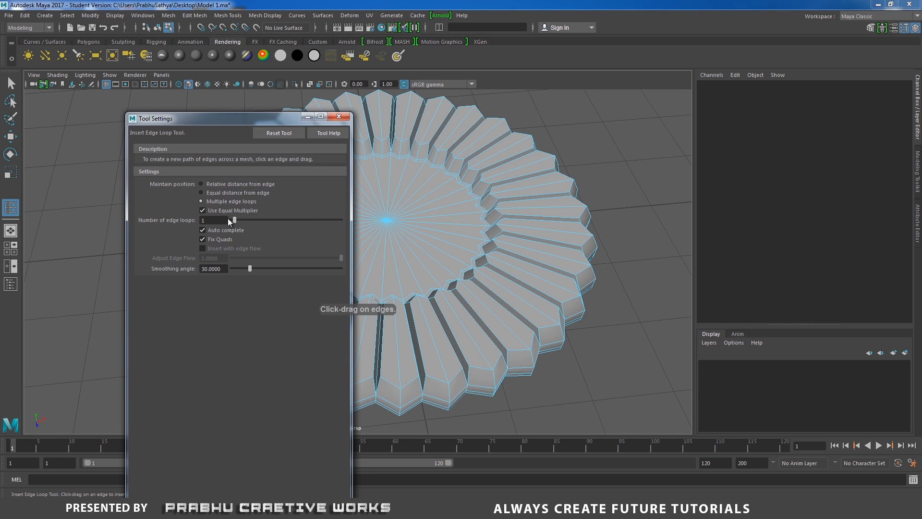
pyautogui.click(339, 117)
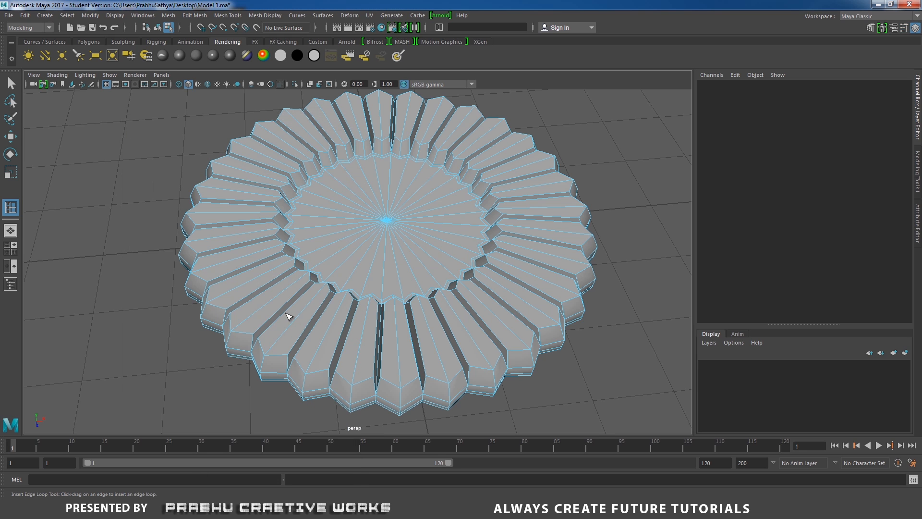
pyautogui.click(270, 301)
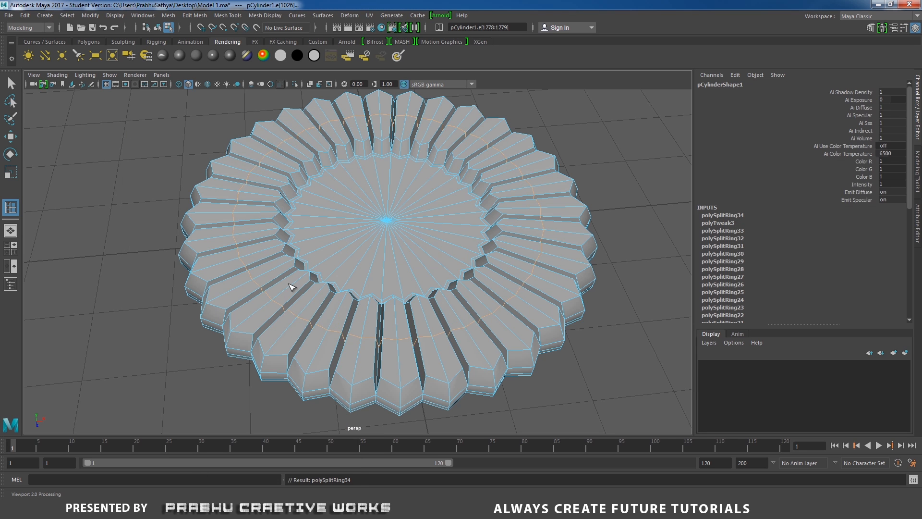
# Step: Rotate the new circular edge loop slightly about the vertical axis to bend the rim segments into curved flutes
pyautogui.press('w')
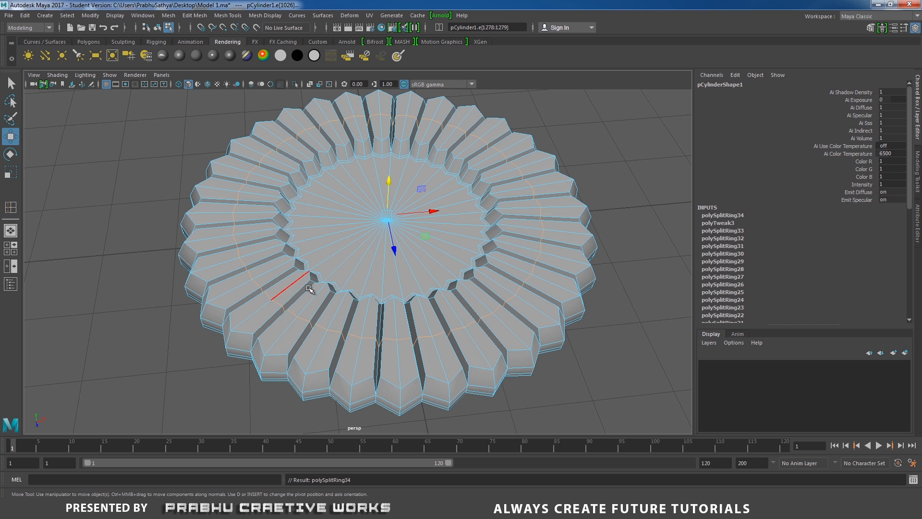
pyautogui.press('e')
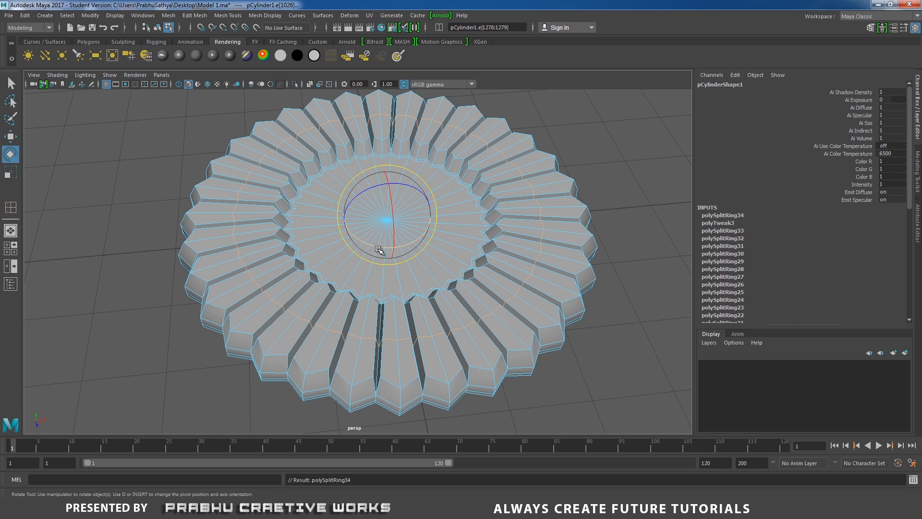
pyautogui.moveTo(380, 245)
pyautogui.mouseDown()
pyautogui.moveTo(391, 243)
pyautogui.moveTo(376, 241)
pyautogui.mouseUp()
# Step: Return the disc to object mode and examine the curved flutes in smooth mesh preview
pyautogui.moveTo(267, 228); pyautogui.dragTo(310, 216, button='right')
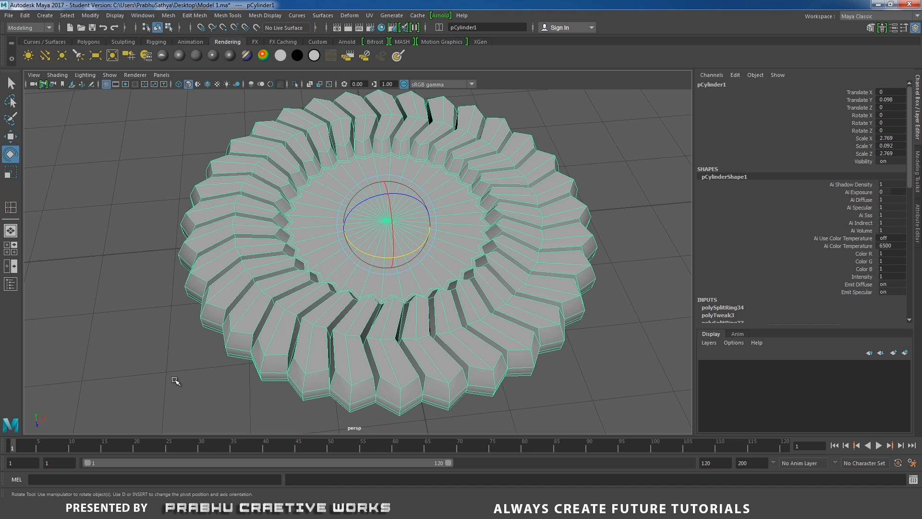
pyautogui.press('3')
pyautogui.click(155, 384)
pyautogui.keyDown('alt'); pyautogui.moveTo(304, 346); pyautogui.dragTo(236, 341); pyautogui.keyUp('alt')
pyautogui.click(473, 508)
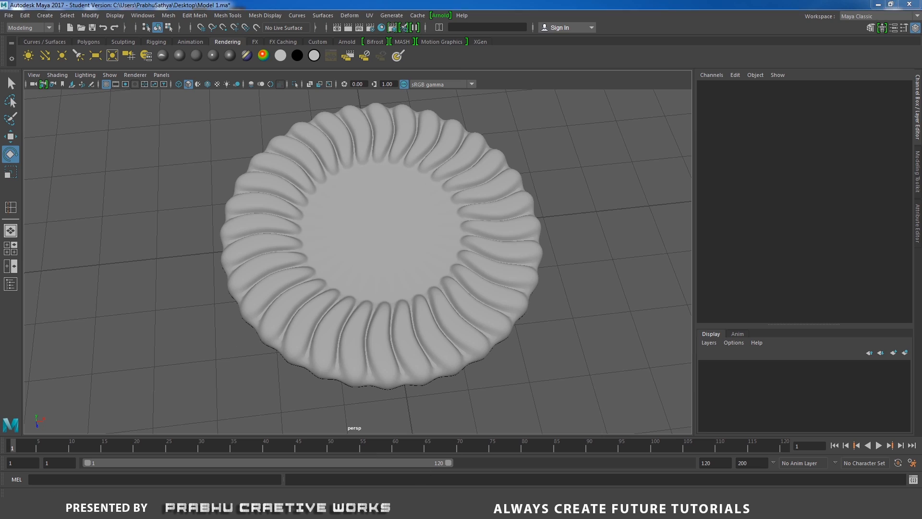
pyautogui.click(472, 508)
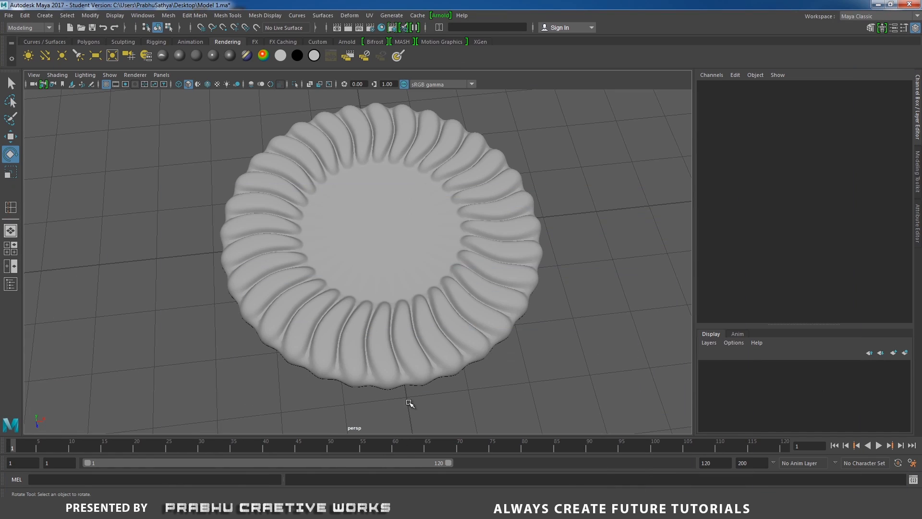
# Step: Compare the smoothed disc with the biscuit reference image
pyautogui.click(361, 323)
pyautogui.click(447, 508)
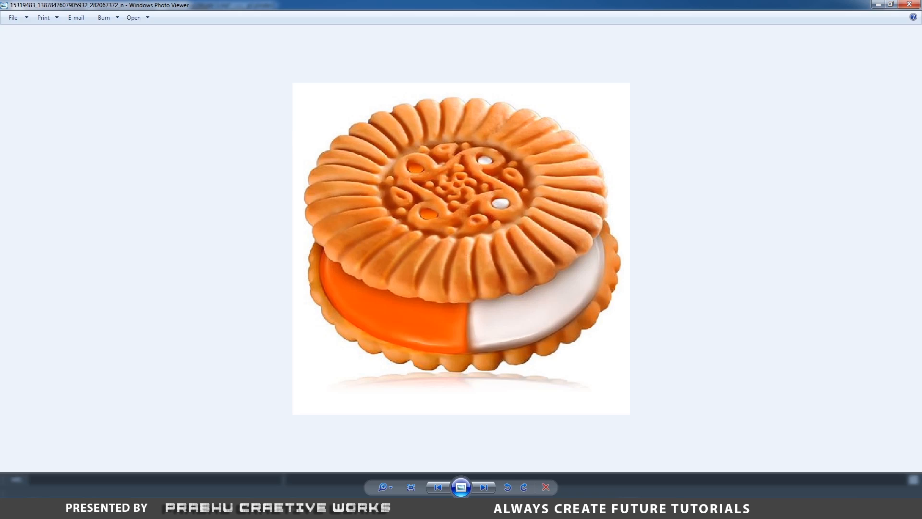
pyautogui.click(446, 508)
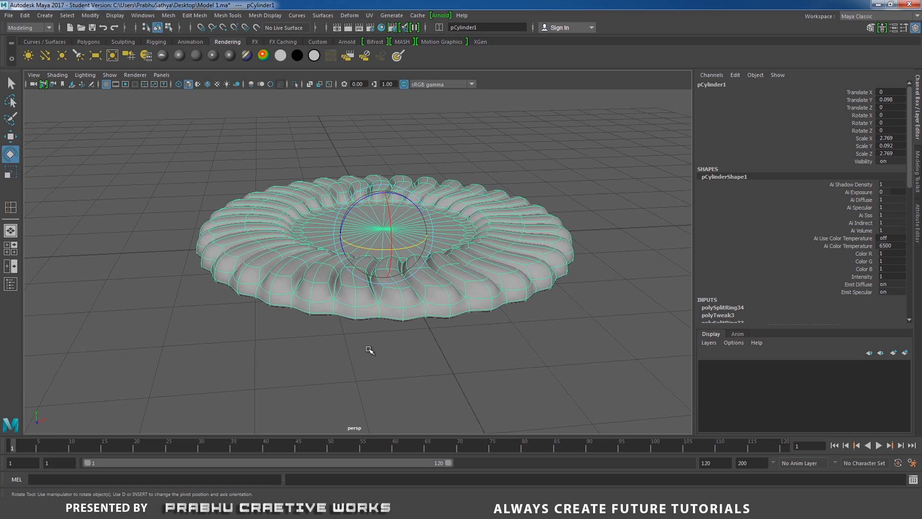
# Step: Extrude all the faces of the unsmoothed disc's flat underside and scale them slightly inward
pyautogui.press('1')
pyautogui.keyDown('alt'); pyautogui.moveTo(370, 349); pyautogui.dragTo(306, 216); pyautogui.keyUp('alt')
pyautogui.moveTo(306, 216); pyautogui.dragTo(264, 214, button='right')
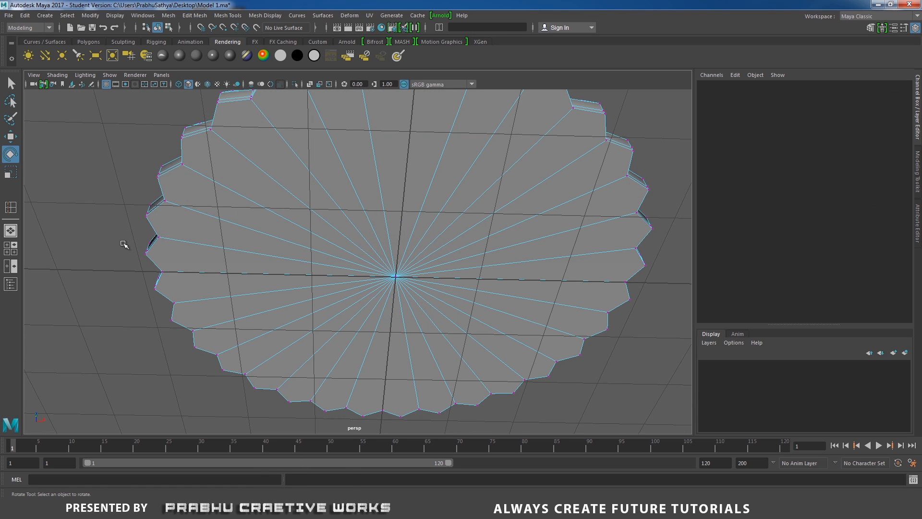
pyautogui.click(395, 277)
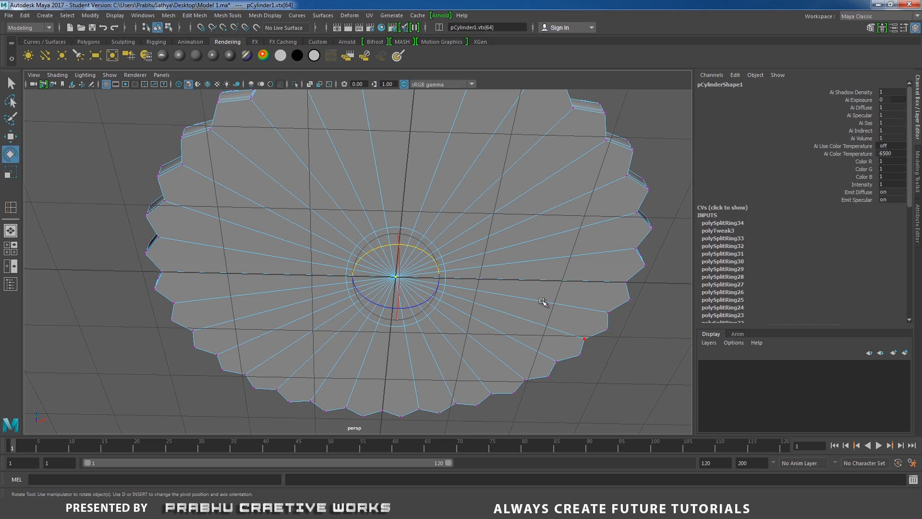
pyautogui.hotkey('ctrl', 'F11')
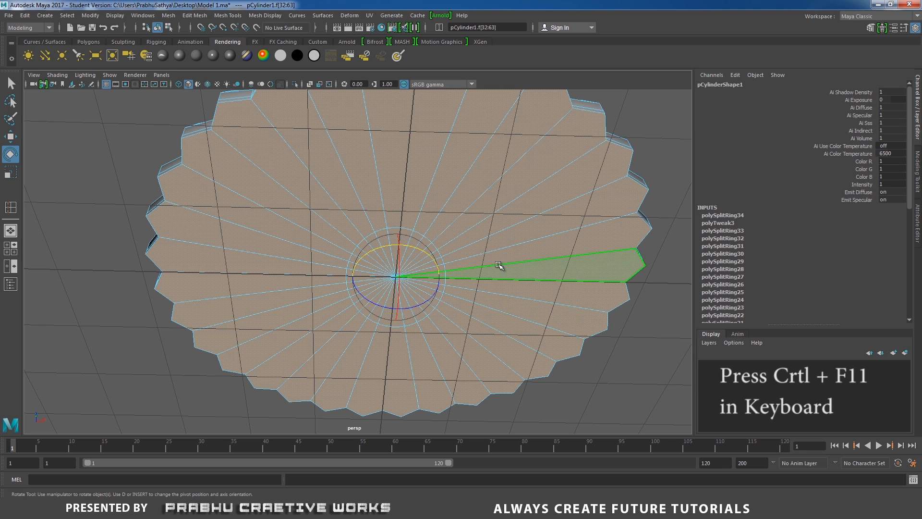
pyautogui.keyDown('shift'); pyautogui.moveTo(501, 260); pyautogui.dragTo(500, 282, button='right'); pyautogui.keyUp('shift')
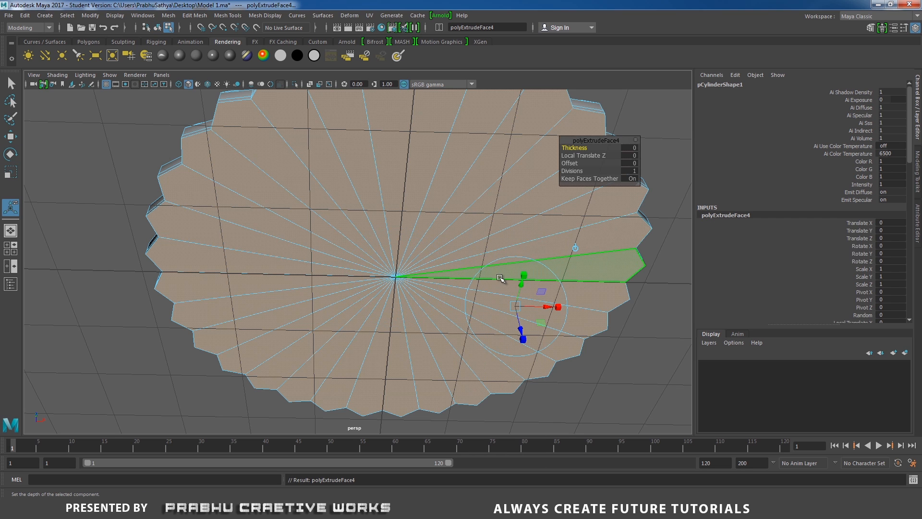
pyautogui.press('r')
pyautogui.moveTo(395, 277); pyautogui.dragTo(382, 279)
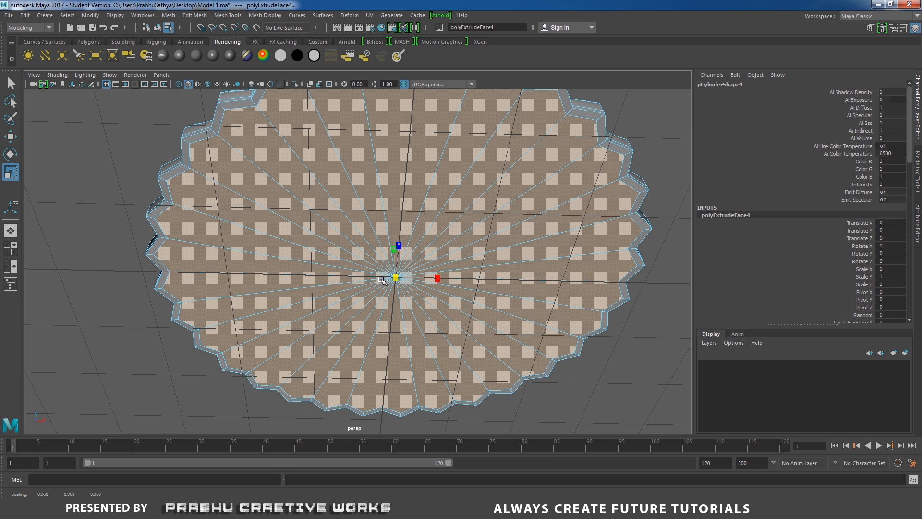
# Step: Return the disc to object mode and examine the rim and flutes from several angles in smooth mesh preview
pyautogui.moveTo(239, 197); pyautogui.dragTo(306, 185, button='right')
pyautogui.keyDown('alt'); pyautogui.moveTo(306, 186); pyautogui.dragTo(263, 273); pyautogui.keyUp('alt')
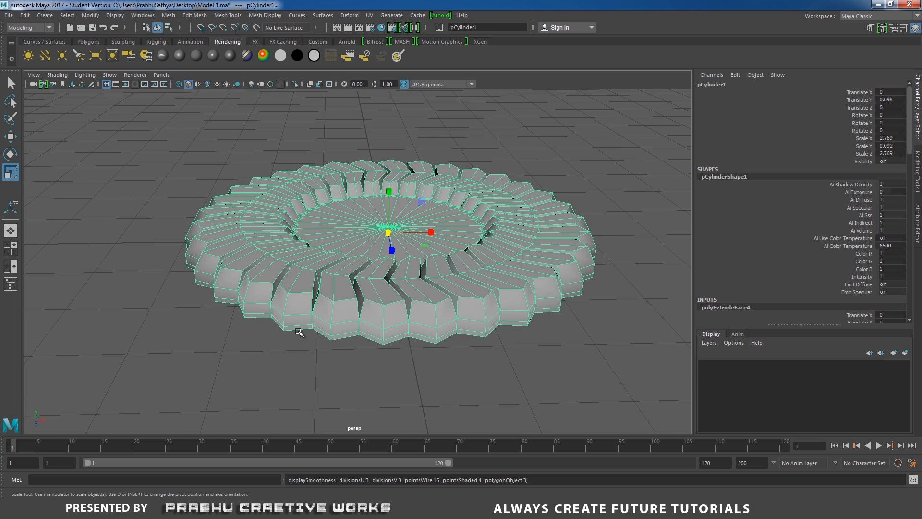
pyautogui.press('3')
pyautogui.click(274, 343)
pyautogui.keyDown('alt'); pyautogui.moveTo(275, 342); pyautogui.dragTo(249, 286); pyautogui.keyUp('alt')
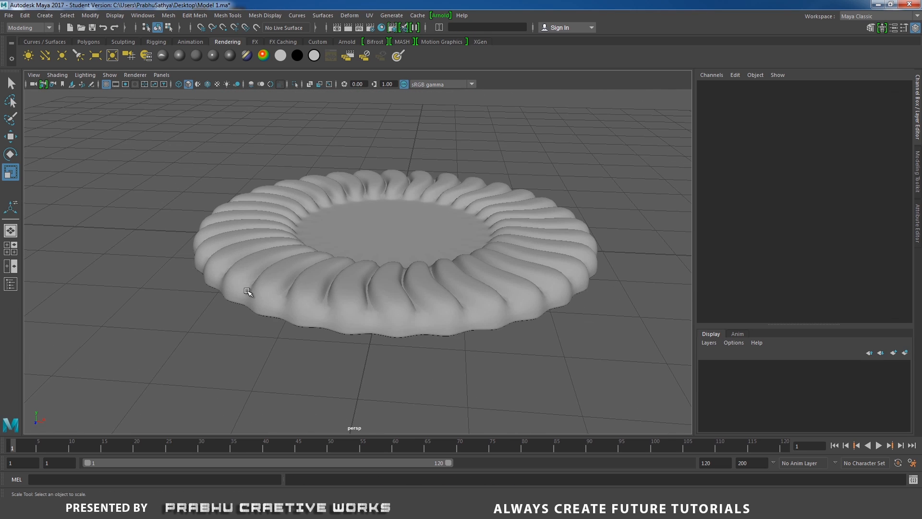
pyautogui.click(240, 309)
pyautogui.keyDown('alt'); pyautogui.moveTo(284, 331); pyautogui.dragTo(275, 375); pyautogui.keyUp('alt')
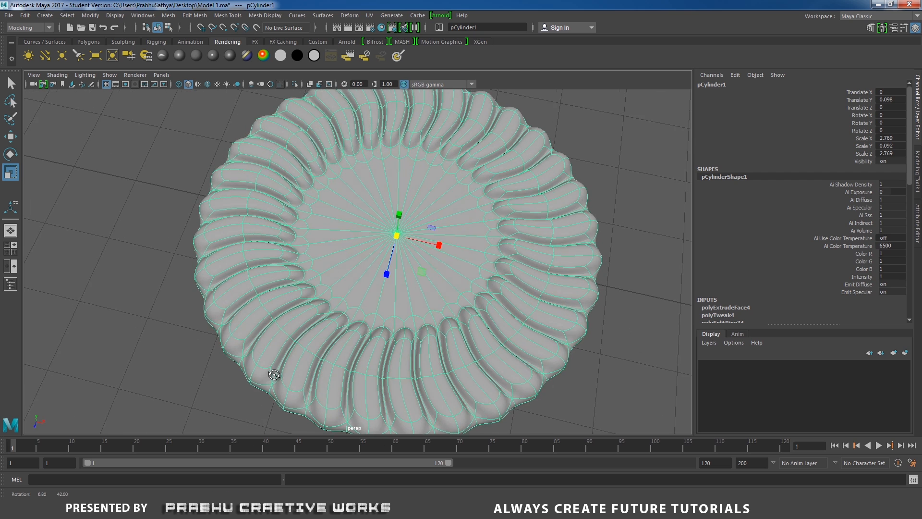
pyautogui.click(193, 332)
pyautogui.scroll(-3, 318, 290)
pyautogui.keyDown('alt'); pyautogui.moveTo(330, 291); pyautogui.dragTo(336, 280); pyautogui.keyUp('alt')
pyautogui.click(368, 291)
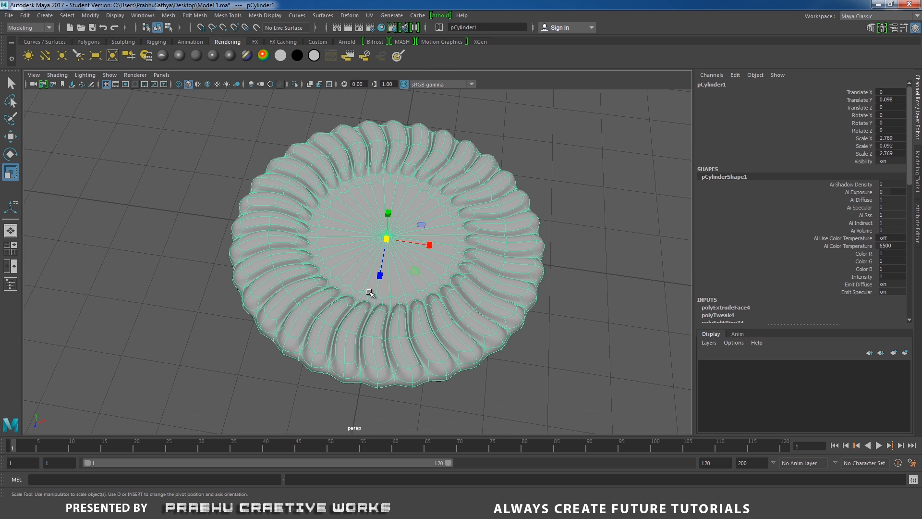
pyautogui.click(473, 495)
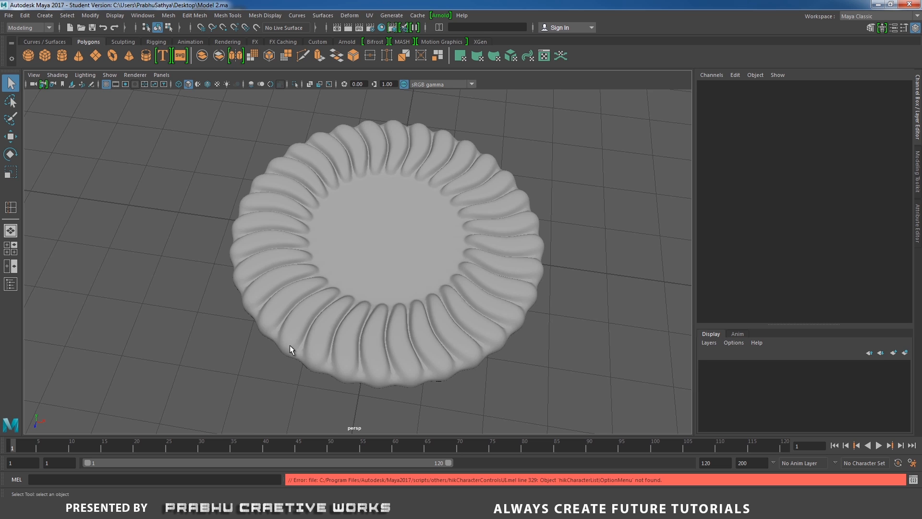
# Step: Restore the disc's unsmoothed display and insert one circular edge loop across the flutes' outer half with default Insert Edge Loop settings
pyautogui.keyDown('alt'); pyautogui.moveTo(290, 345); pyautogui.dragTo(331, 328); pyautogui.keyUp('alt')
pyautogui.click(310, 309)
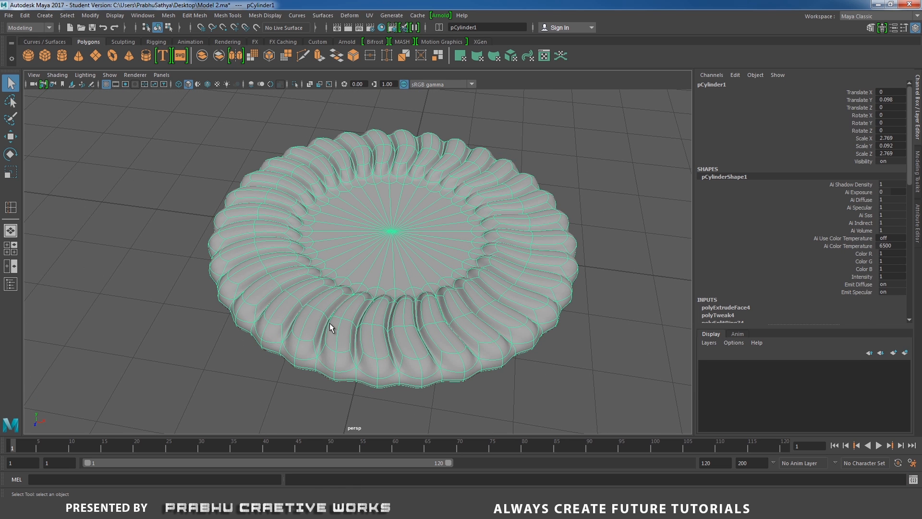
pyautogui.press('1')
pyautogui.keyDown('alt'); pyautogui.moveTo(386, 315); pyautogui.dragTo(410, 262, button='middle'); pyautogui.keyUp('alt')
pyautogui.keyDown('alt'); pyautogui.moveTo(410, 263); pyautogui.dragTo(426, 303, button='right'); pyautogui.keyUp('alt')
pyautogui.keyDown('alt'); pyautogui.moveTo(426, 303); pyautogui.dragTo(429, 331); pyautogui.keyUp('alt')
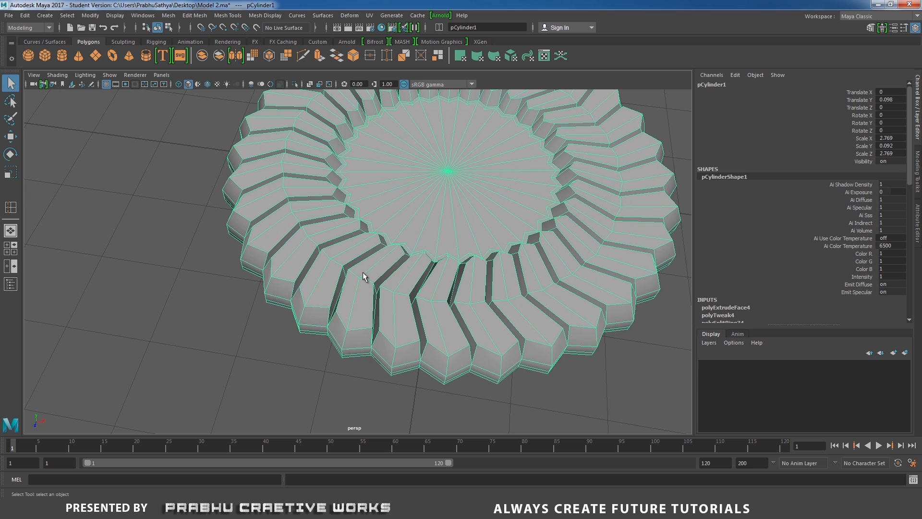
pyautogui.keyDown('shift'); pyautogui.moveTo(366, 271); pyautogui.dragTo(345, 284, button='right'); pyautogui.keyUp('shift')
pyautogui.click(299, 195)
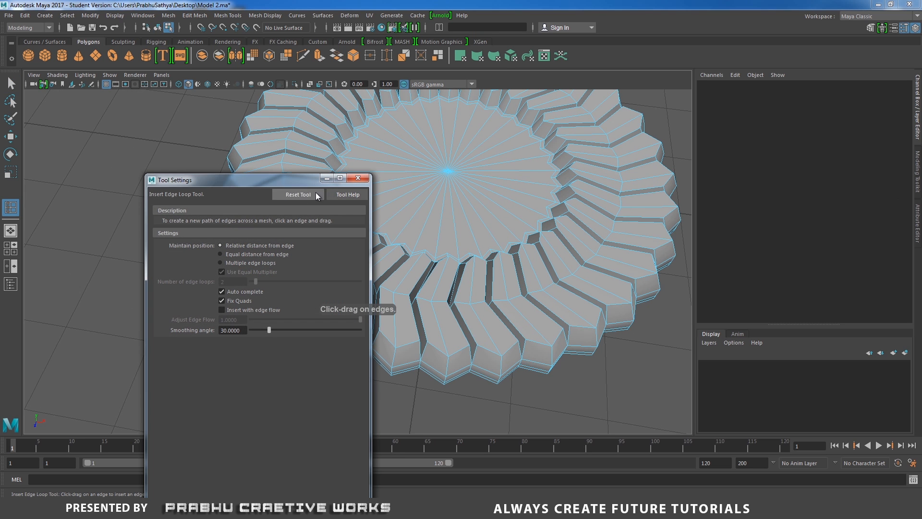
pyautogui.click(358, 178)
pyautogui.scroll(2, 404, 258)
pyautogui.scroll(1, 404, 258)
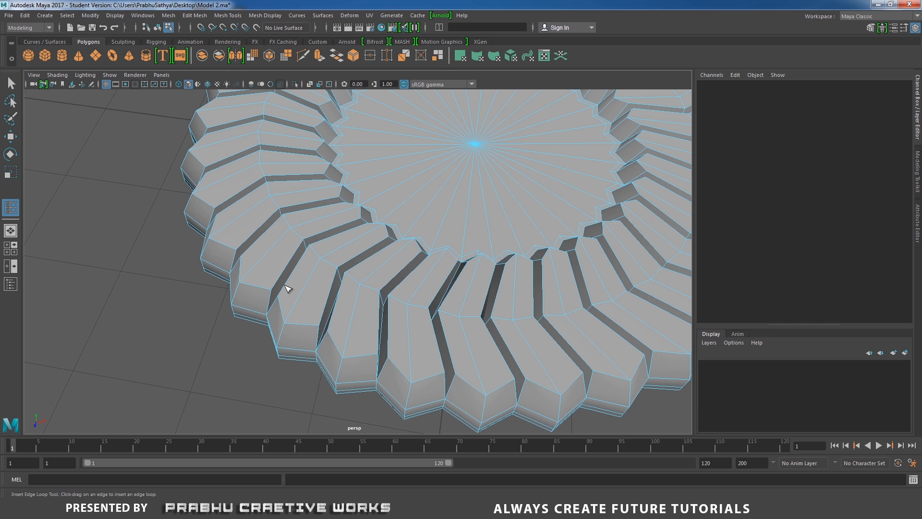
pyautogui.moveTo(285, 285); pyautogui.dragTo(285, 288)
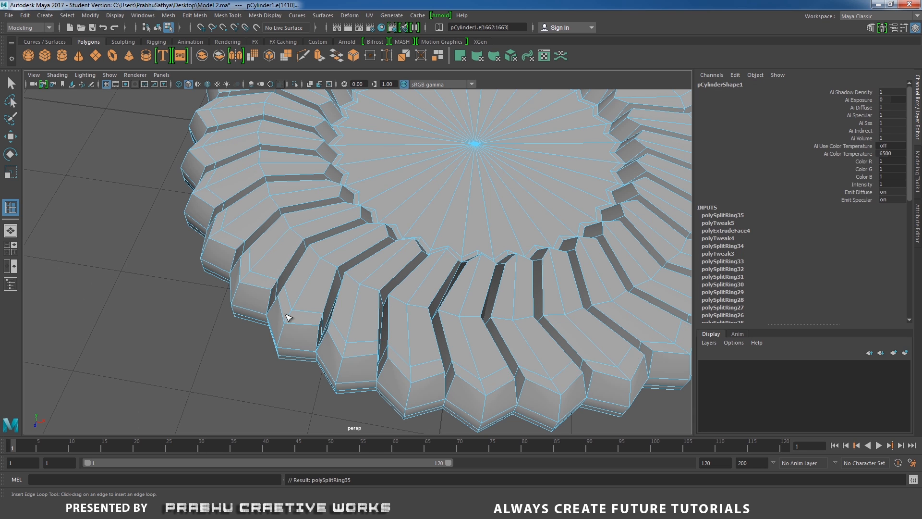
pyautogui.press('w')
# Step: Return the disc to object mode and check its smooth mesh preview against the center pattern of the biscuit reference image
pyautogui.moveTo(332, 235); pyautogui.dragTo(373, 215, button='right')
pyautogui.scroll(-3, 339, 229)
pyautogui.keyDown('alt'); pyautogui.moveTo(338, 230); pyautogui.dragTo(315, 280, button='middle'); pyautogui.keyUp('alt')
pyautogui.moveTo(332, 241); pyautogui.dragTo(390, 219, button='right')
pyautogui.press('3')
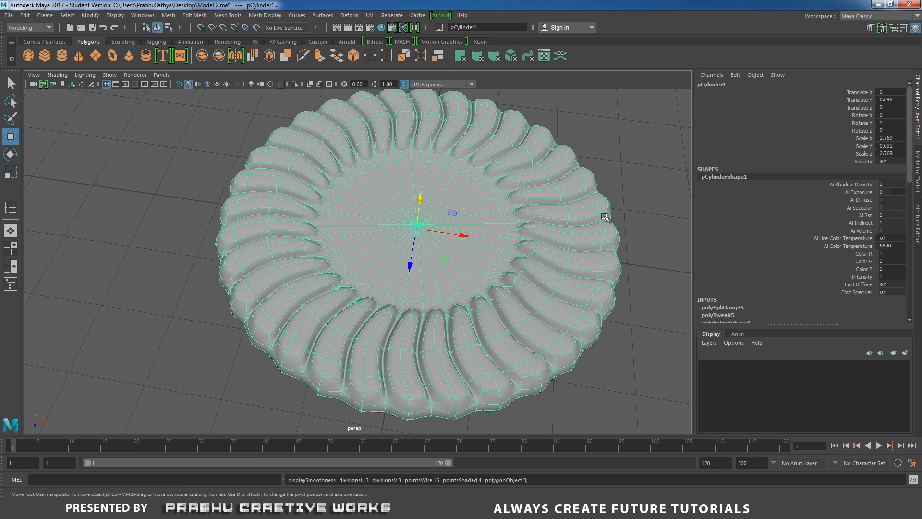
pyautogui.click(617, 232)
pyautogui.scroll(-2, 429, 262)
pyautogui.click(311, 328)
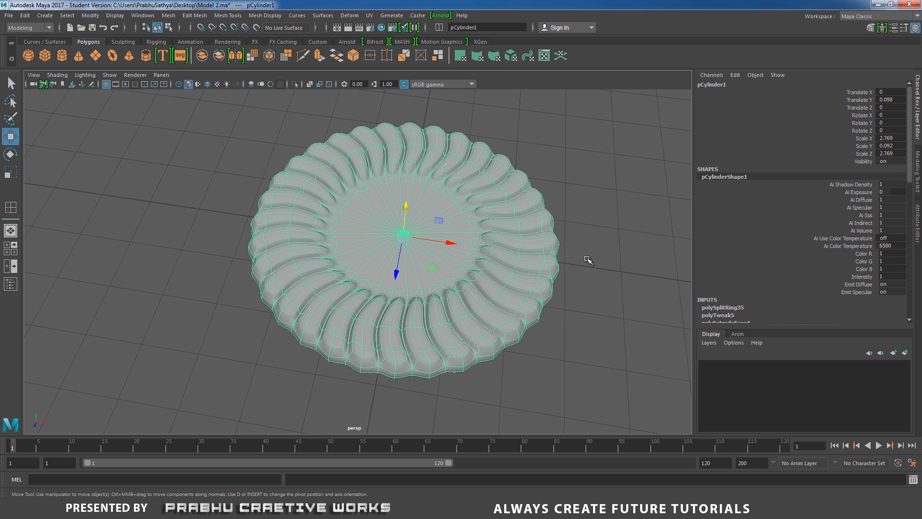
pyautogui.click(588, 259)
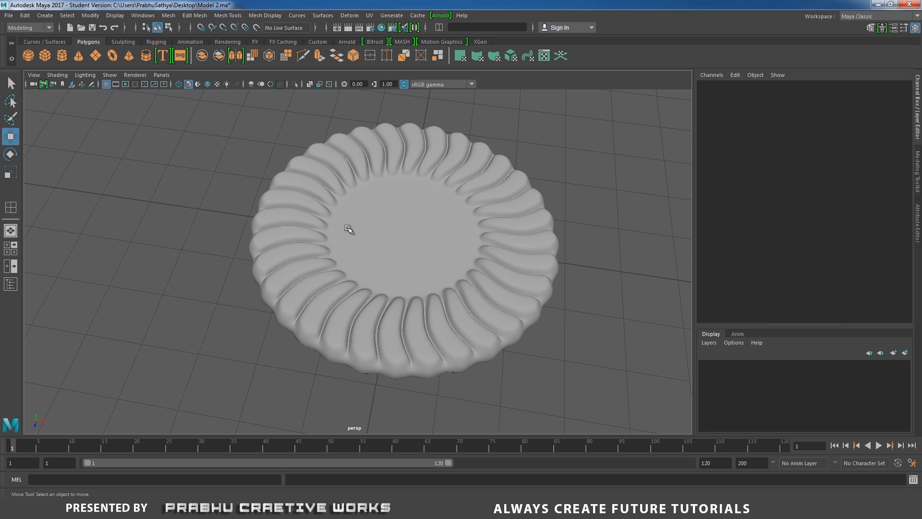
pyautogui.keyDown('alt'); pyautogui.moveTo(347, 229); pyautogui.dragTo(350, 224); pyautogui.keyUp('alt')
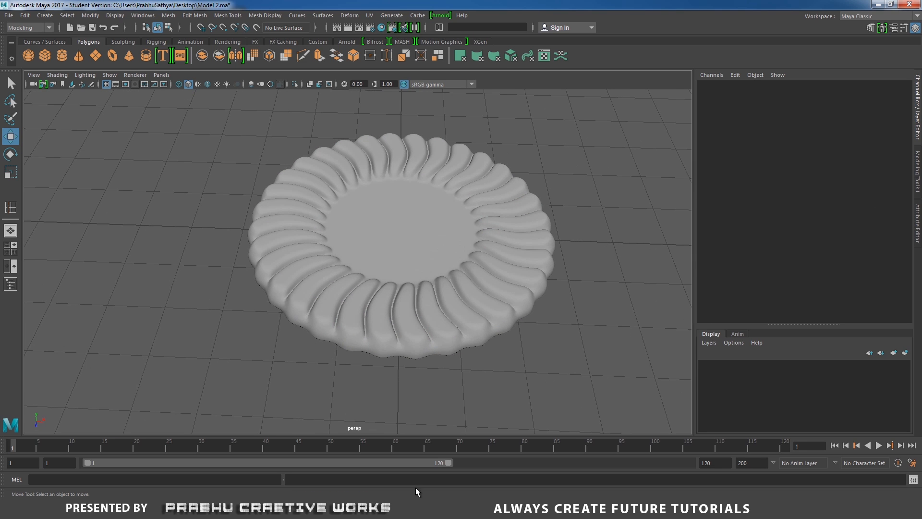
pyautogui.click(421, 506)
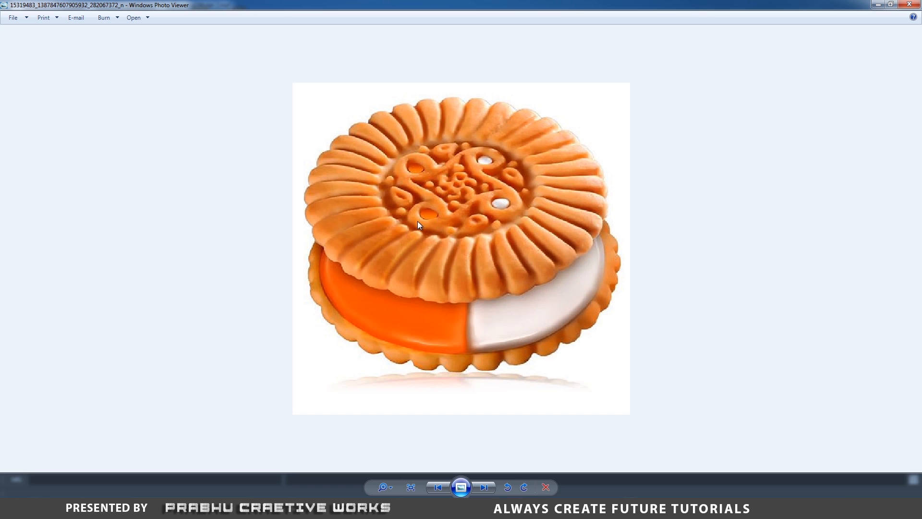
pyautogui.click(417, 506)
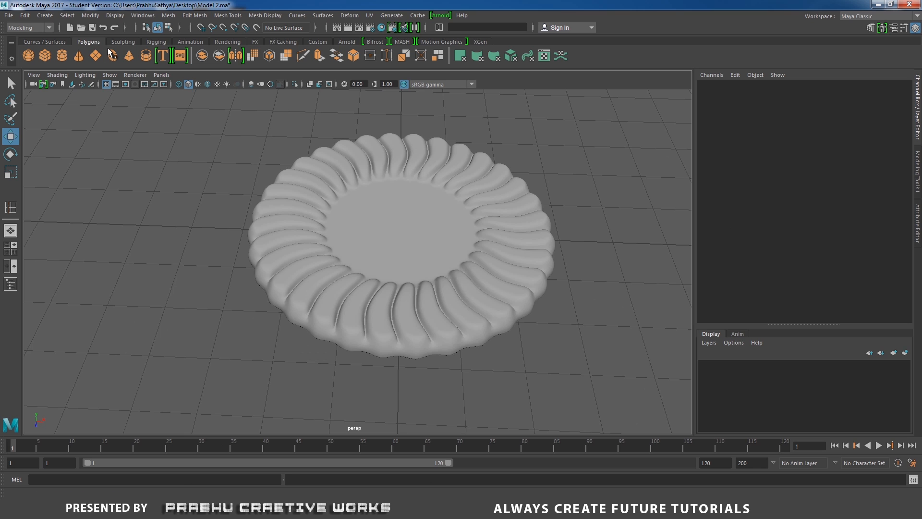
# Step: Create a polygon pipe at the disc's center and show it in the top view
pyautogui.click(146, 55)
pyautogui.scroll(3, 358, 215)
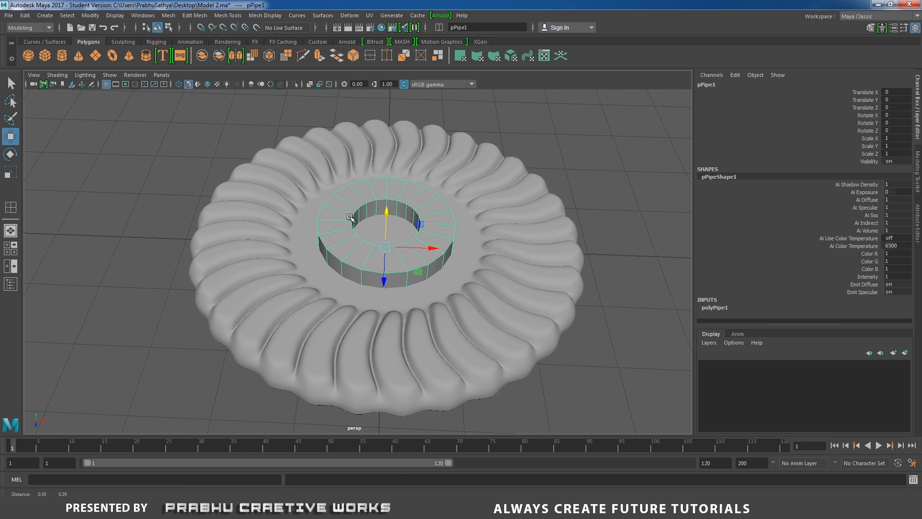
pyautogui.press('space')
pyautogui.moveTo(360, 212); pyautogui.dragTo(312, 209)
pyautogui.scroll(1, 347, 238)
pyautogui.scroll(1, 346, 238)
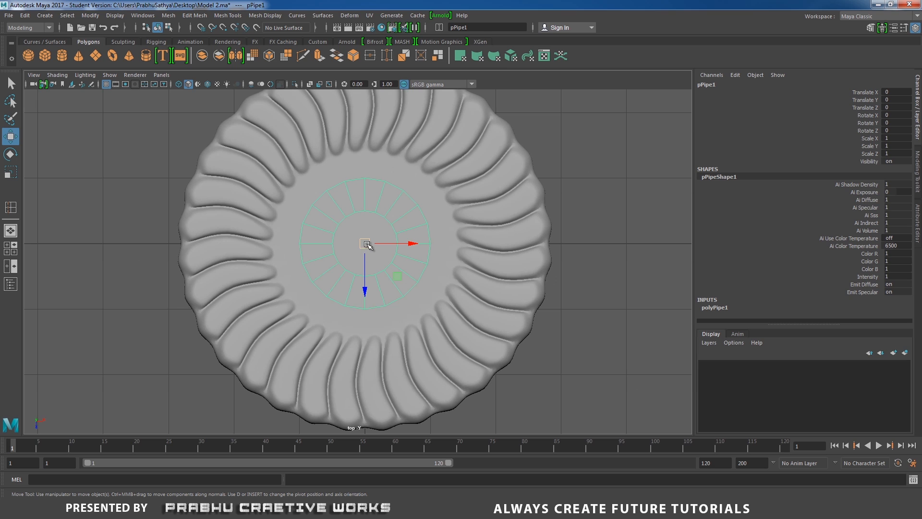
# Step: Scale the pipe uniformly to about 0.287 and show the scene in wireframe
pyautogui.press('r')
pyautogui.moveTo(367, 245); pyautogui.dragTo(300, 257)
pyautogui.scroll(1, 369, 277)
pyautogui.press('4')
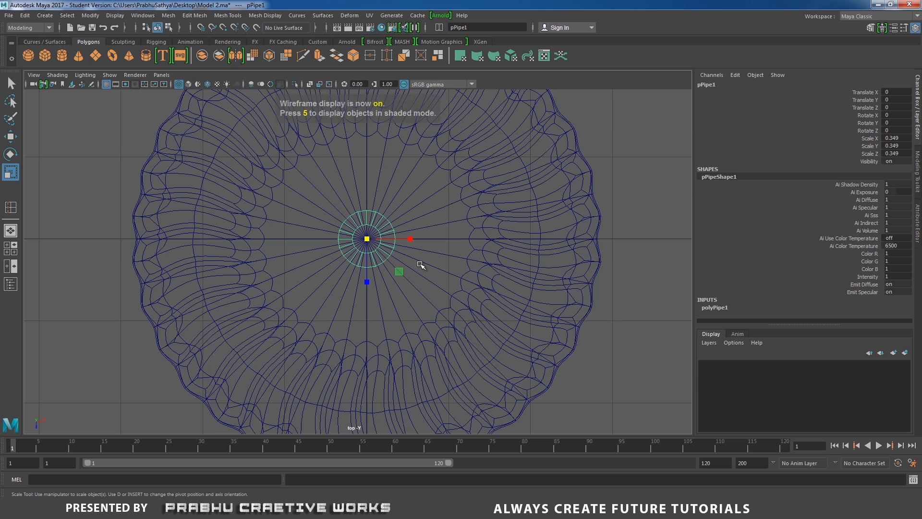
pyautogui.keyDown('alt'); pyautogui.moveTo(422, 257); pyautogui.dragTo(444, 243, button='middle'); pyautogui.keyUp('alt')
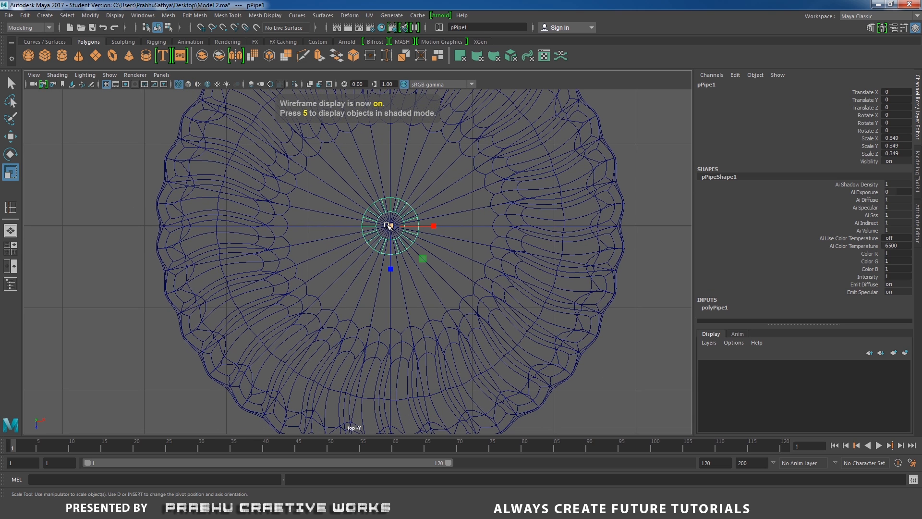
pyautogui.moveTo(388, 225); pyautogui.dragTo(381, 230)
# Step: Move the pipe to about X -0.932 in the top view and raise it to about Y 0.338 in the front view
pyautogui.press('w')
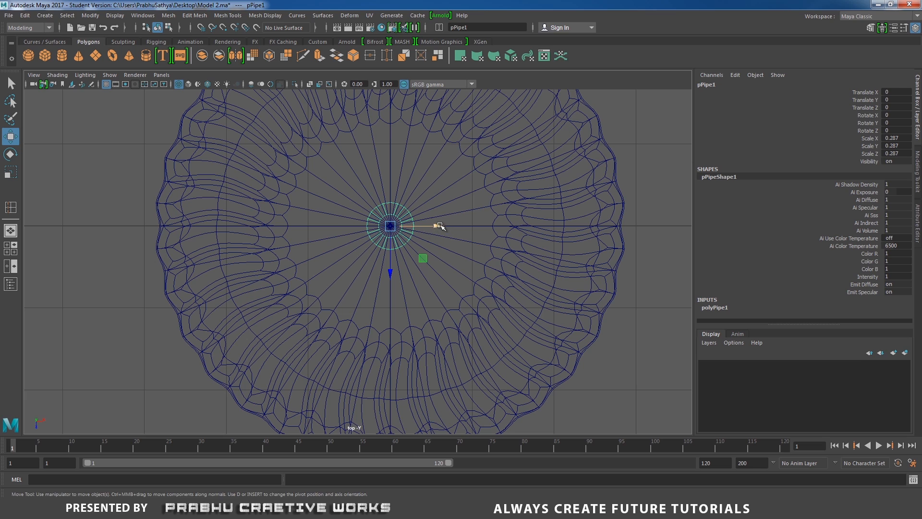
pyautogui.moveTo(437, 226); pyautogui.dragTo(363, 227)
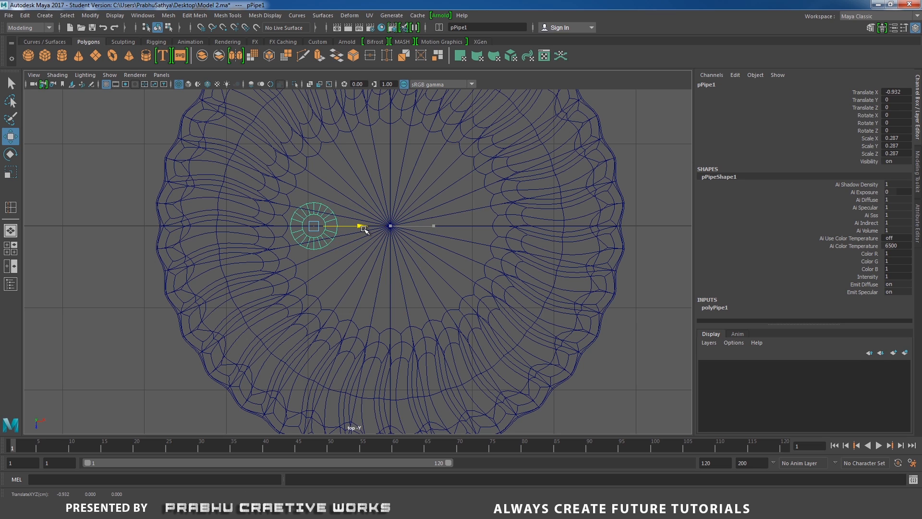
pyautogui.press('space')
pyautogui.moveTo(384, 235); pyautogui.dragTo(399, 259)
pyautogui.press('space')
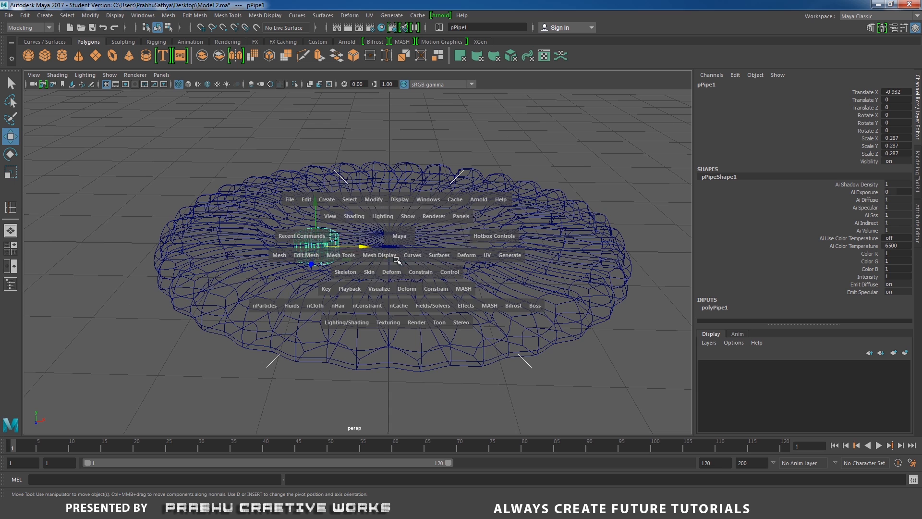
pyautogui.keyDown('alt'); pyautogui.moveTo(419, 242); pyautogui.dragTo(500, 263, button='middle'); pyautogui.keyUp('alt')
pyautogui.keyDown('alt'); pyautogui.moveTo(490, 288); pyautogui.dragTo(550, 340, button='right'); pyautogui.keyUp('alt')
pyautogui.keyDown('alt'); pyautogui.moveTo(429, 286); pyautogui.dragTo(483, 308, button='right'); pyautogui.keyUp('alt')
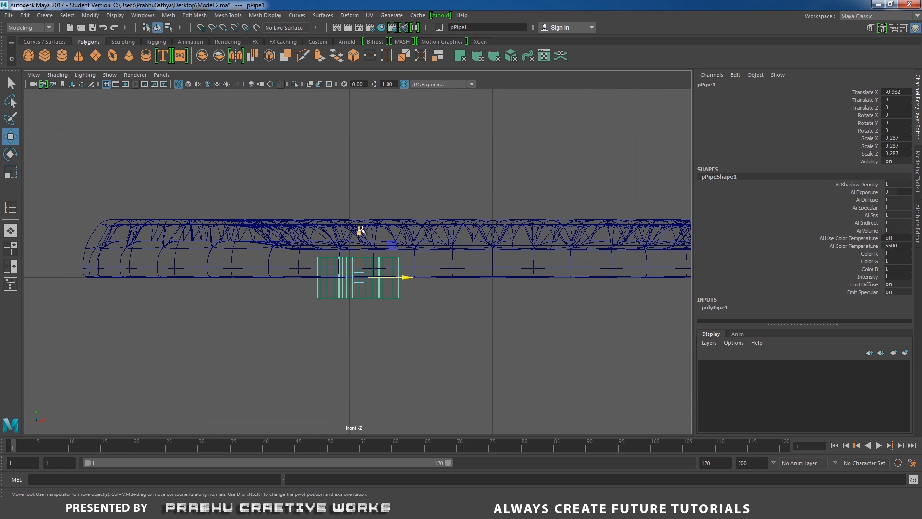
pyautogui.moveTo(360, 231); pyautogui.dragTo(361, 181)
# Step: Lower the pipe's top ring of vertices slightly to shorten the pipe
pyautogui.moveTo(402, 197); pyautogui.dragTo(330, 190, button='right')
pyautogui.moveTo(279, 182); pyautogui.dragTo(425, 221)
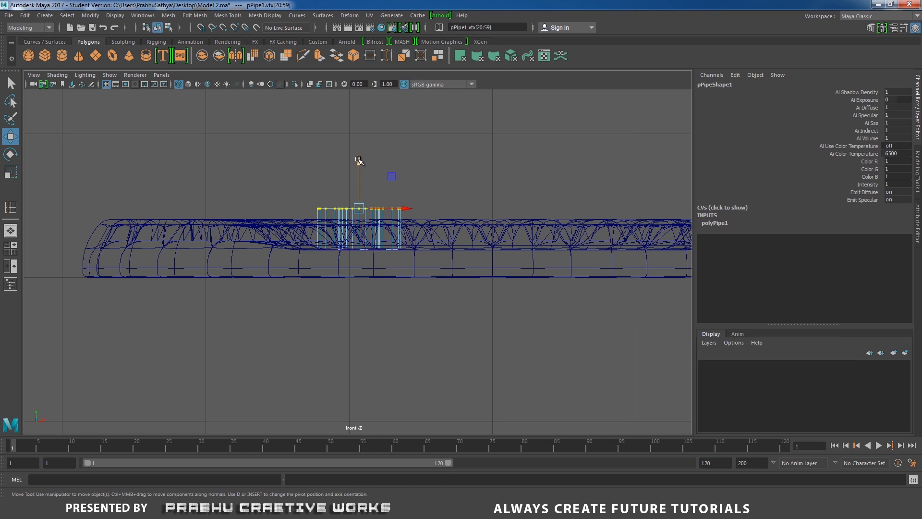
pyautogui.moveTo(358, 165); pyautogui.dragTo(360, 170)
# Step: Return the pipe to object mode in the shaded perspective view and undo a trial move along the Z axis
pyautogui.press('space')
pyautogui.moveTo(403, 210)
pyautogui.mouseDown()
pyautogui.moveTo(403, 184)
pyautogui.moveTo(400, 249)
pyautogui.moveTo(438, 282)
pyautogui.mouseUp()
pyautogui.press('5')
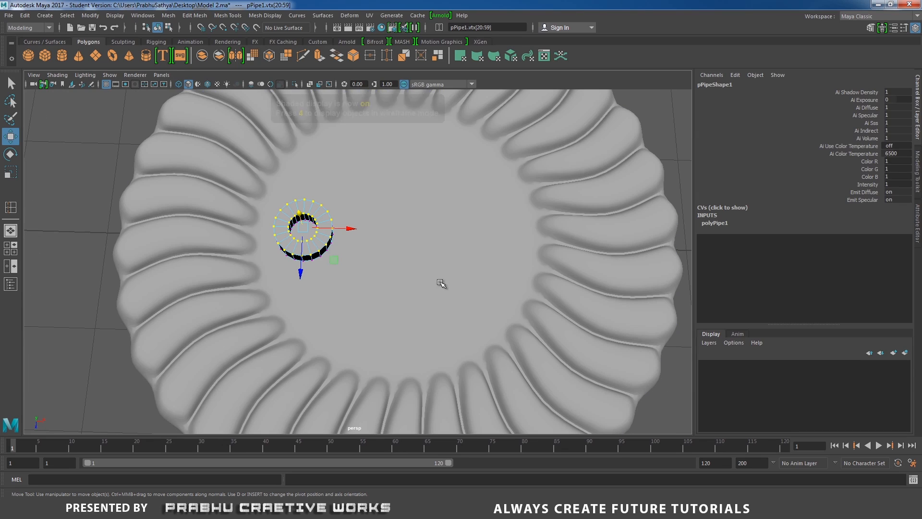
pyautogui.rightClick(324, 232)
pyautogui.moveTo(325, 239); pyautogui.dragTo(365, 219, button='right')
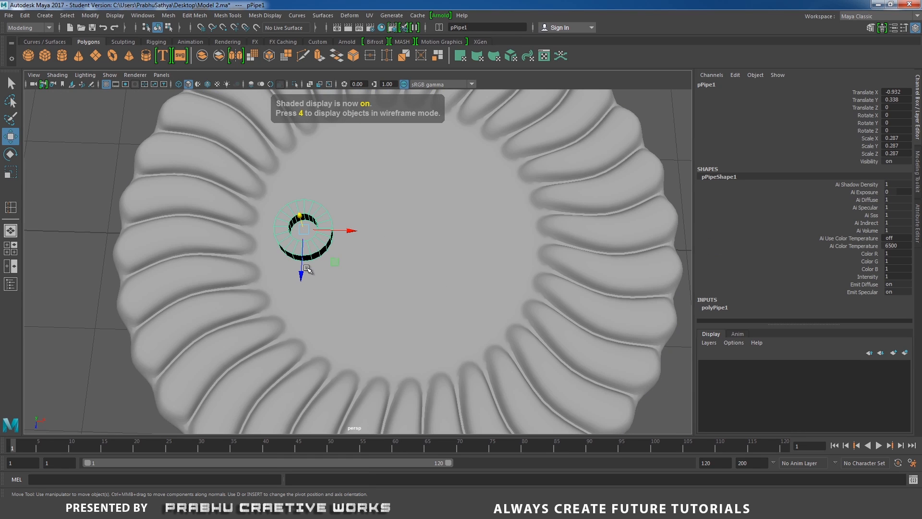
pyautogui.moveTo(301, 274); pyautogui.dragTo(298, 317)
pyautogui.hotkey('ctrl', 'z')
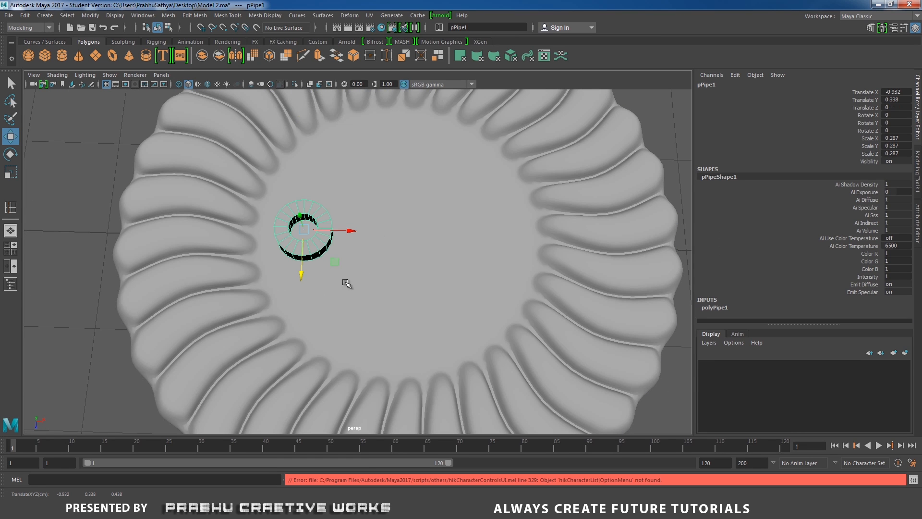
# Step: Scale the pipe's outer top and outer bottom edge loops slightly inward
pyautogui.scroll(10, 342, 267)
pyautogui.rightClick(333, 212)
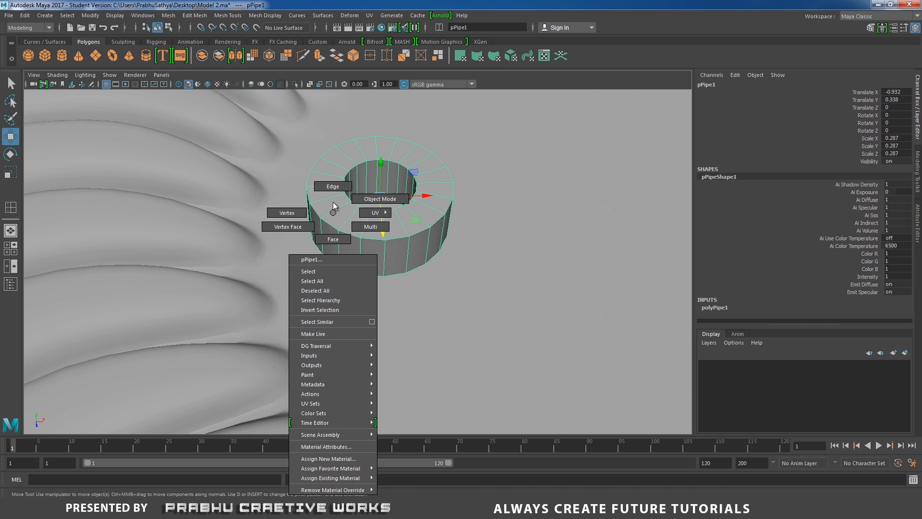
pyautogui.click(333, 186)
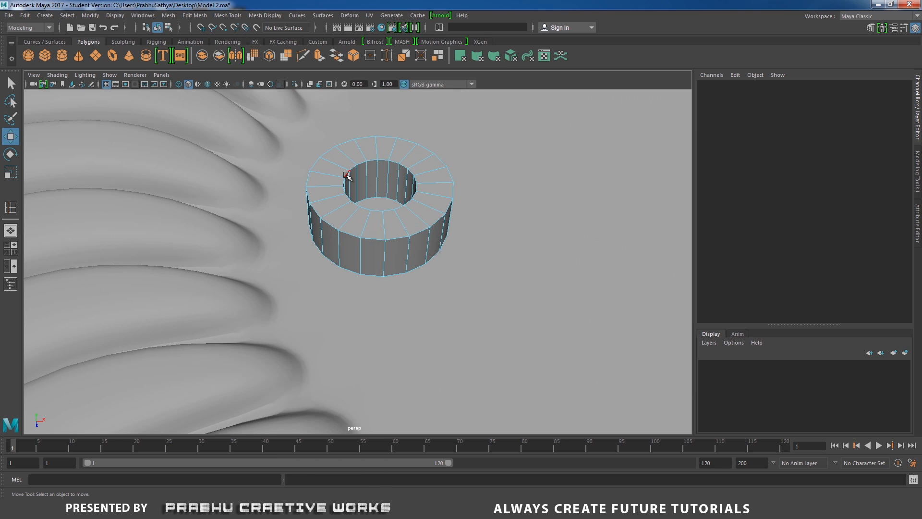
pyautogui.doubleClick(314, 226)
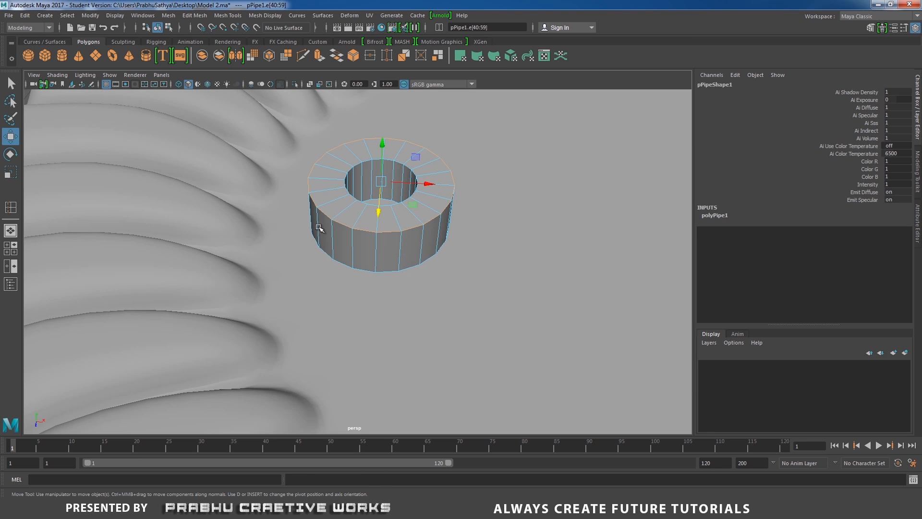
pyautogui.keyDown('shift'); pyautogui.doubleClick(339, 262); pyautogui.keyUp('shift')
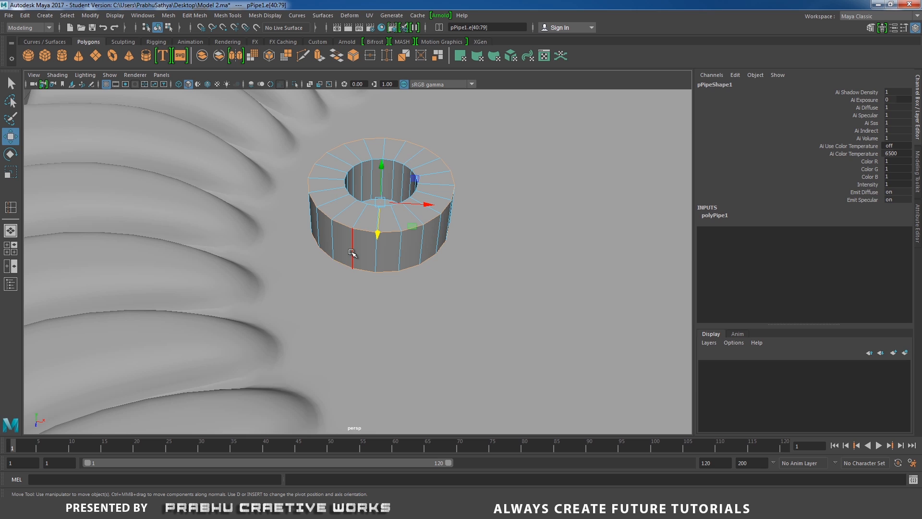
pyautogui.hotkey('ctrl', 'z')
pyautogui.hotkey('ctrl', 'z')
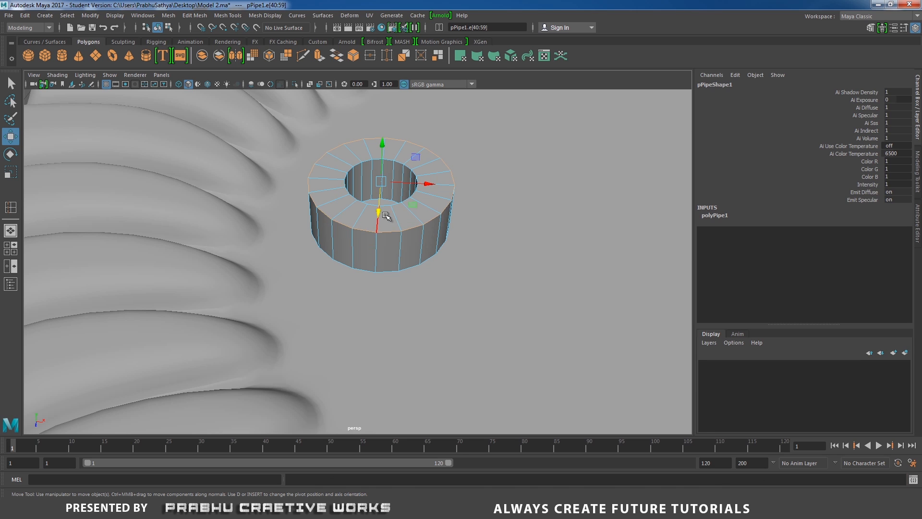
pyautogui.press('r')
pyautogui.moveTo(380, 181); pyautogui.dragTo(364, 195)
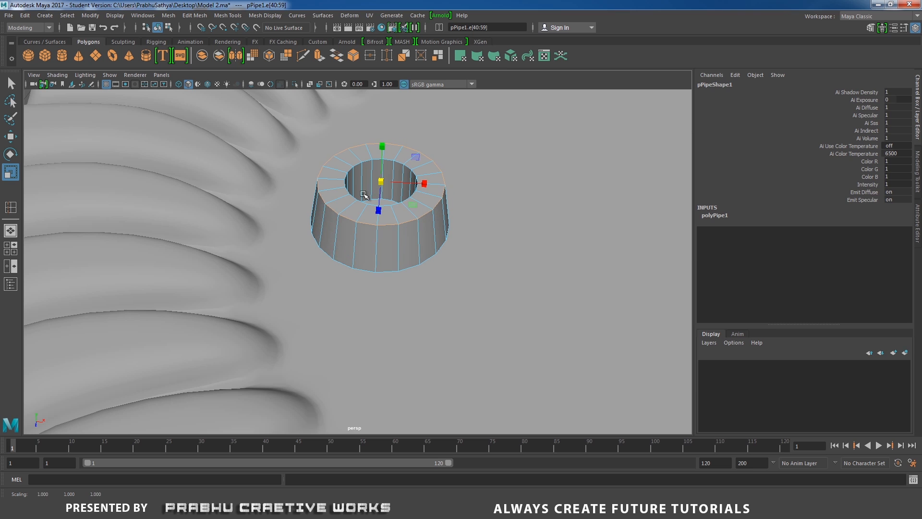
pyautogui.doubleClick(341, 263)
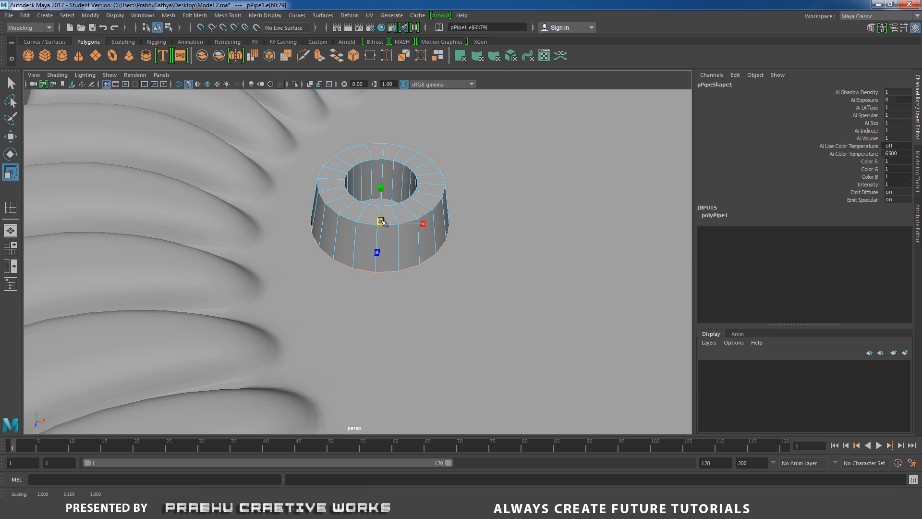
pyautogui.keyDown('alt'); pyautogui.moveTo(365, 246); pyautogui.dragTo(354, 285); pyautogui.keyUp('alt')
# Step: Scale the pipe's inner edge loops slightly inward to narrow the hole, and return to object mode
pyautogui.doubleClick(352, 221)
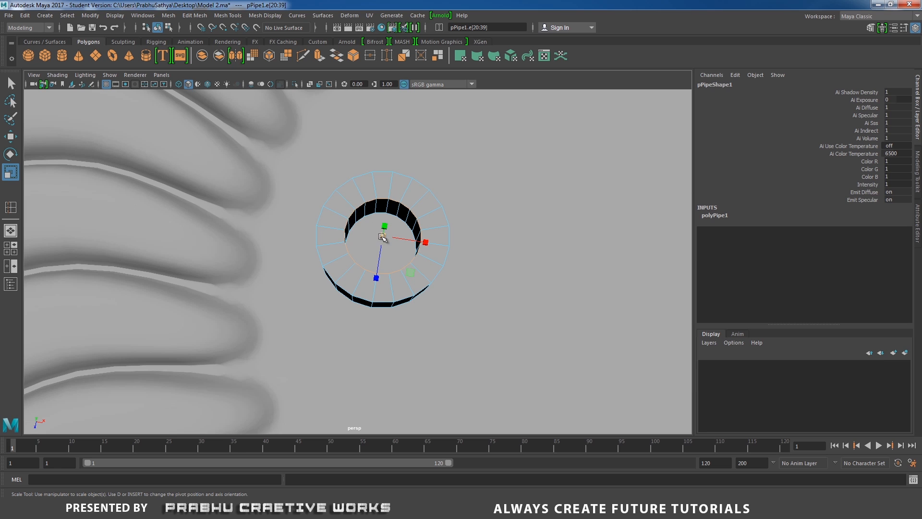
pyautogui.moveTo(382, 236); pyautogui.dragTo(323, 238)
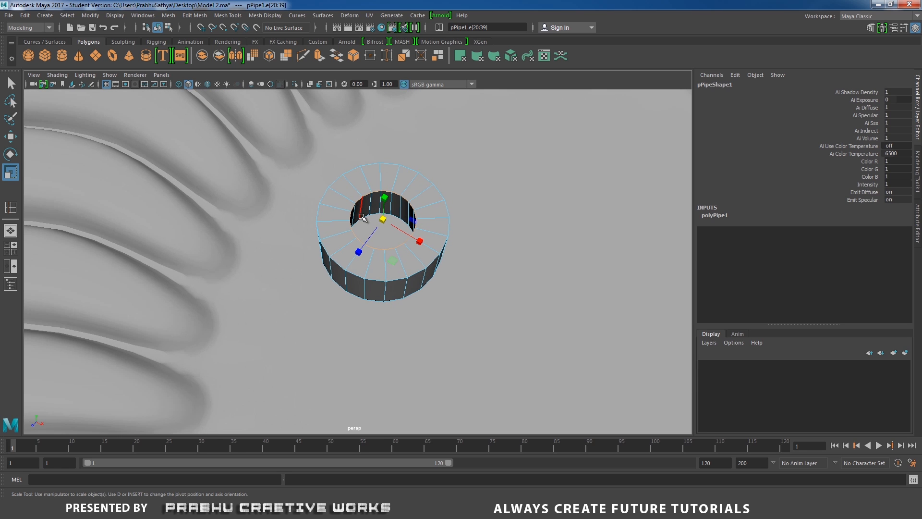
pyautogui.doubleClick(364, 225)
pyautogui.moveTo(382, 244); pyautogui.dragTo(377, 247)
pyautogui.scroll(-3, 296, 226)
pyautogui.keyDown('alt'); pyautogui.moveTo(297, 226); pyautogui.dragTo(340, 213); pyautogui.keyUp('alt')
pyautogui.moveTo(340, 213); pyautogui.dragTo(380, 198, button='right')
# Step: In the wireframe top view, snap the pipe's pivot to the grid origin at the biscuit's center
pyautogui.scroll(-3, 266, 183)
pyautogui.keyDown('alt'); pyautogui.moveTo(273, 200); pyautogui.dragTo(375, 235); pyautogui.keyUp('alt')
pyautogui.press('space')
pyautogui.keyDown('alt'); pyautogui.moveTo(419, 248); pyautogui.dragTo(431, 270, button='right'); pyautogui.keyUp('alt')
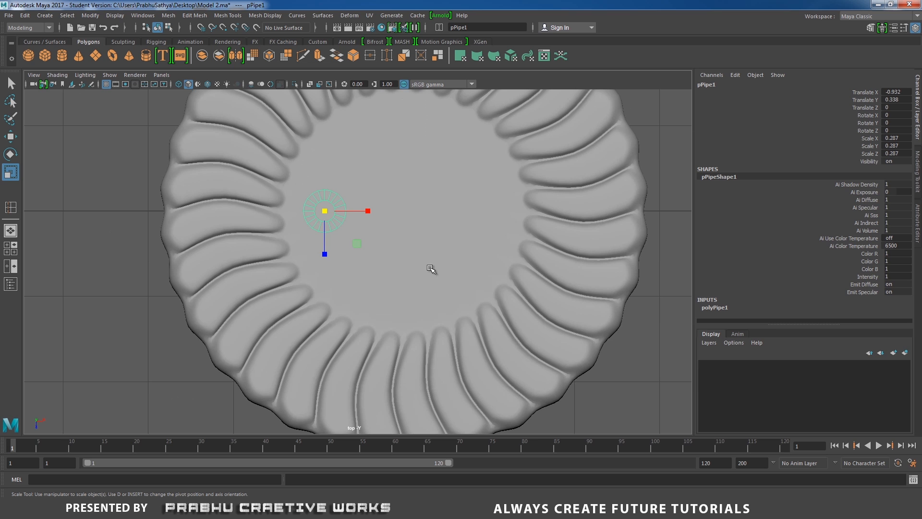
pyautogui.press('4')
pyautogui.keyDown('alt'); pyautogui.moveTo(401, 226); pyautogui.dragTo(428, 264, button='right'); pyautogui.keyUp('alt')
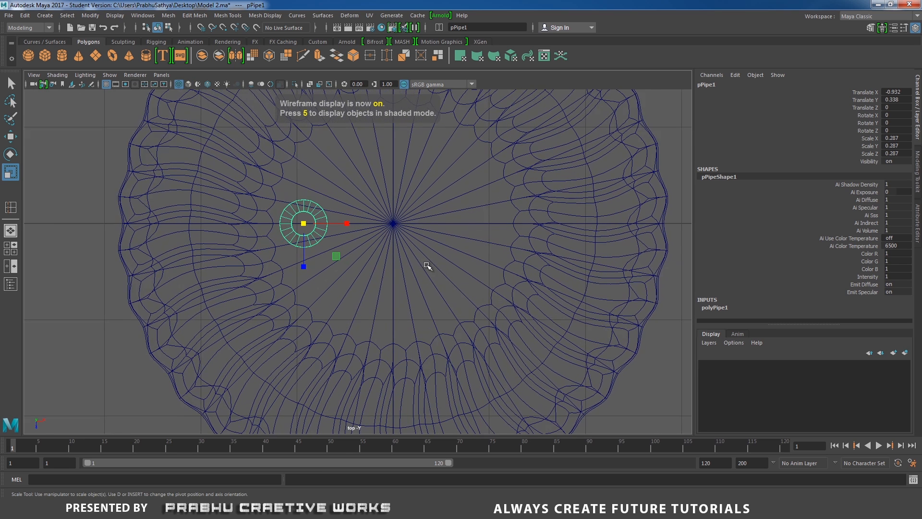
pyautogui.press('w')
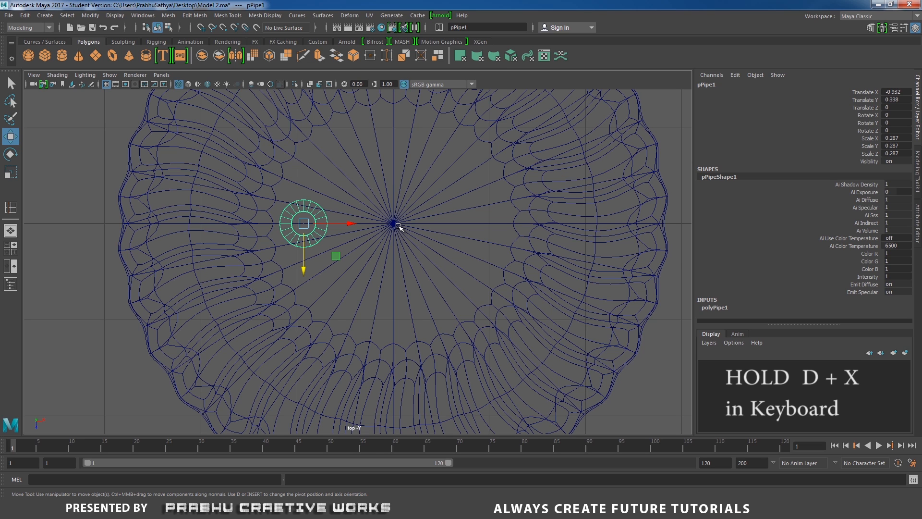
pyautogui.press('d')
pyautogui.press('x')
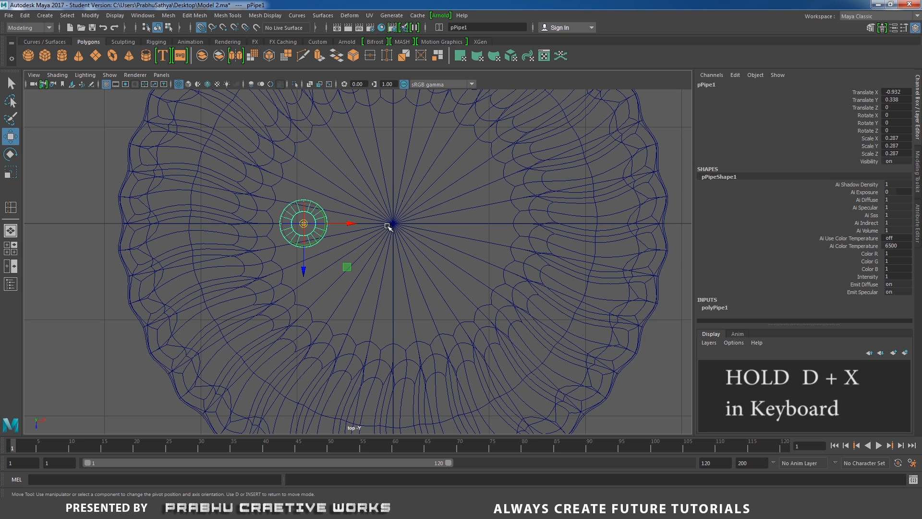
pyautogui.moveTo(352, 223); pyautogui.dragTo(397, 229)
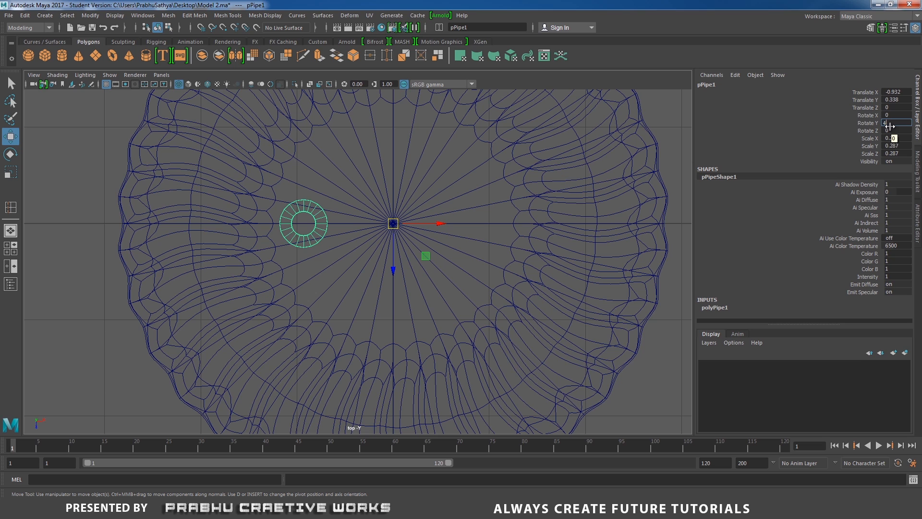
# Step: Set the pipe's Rotate Y to 45, duplicate it, and set the duplicate's Rotate Y to -45
pyautogui.press('Return')
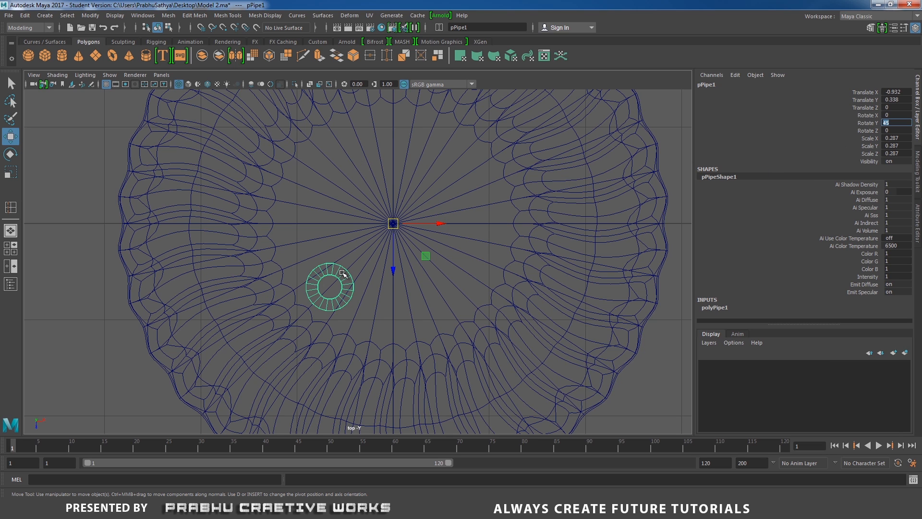
pyautogui.press('Return')
pyautogui.hotkey('ctrl', 'd')
pyautogui.doubleClick(888, 121)
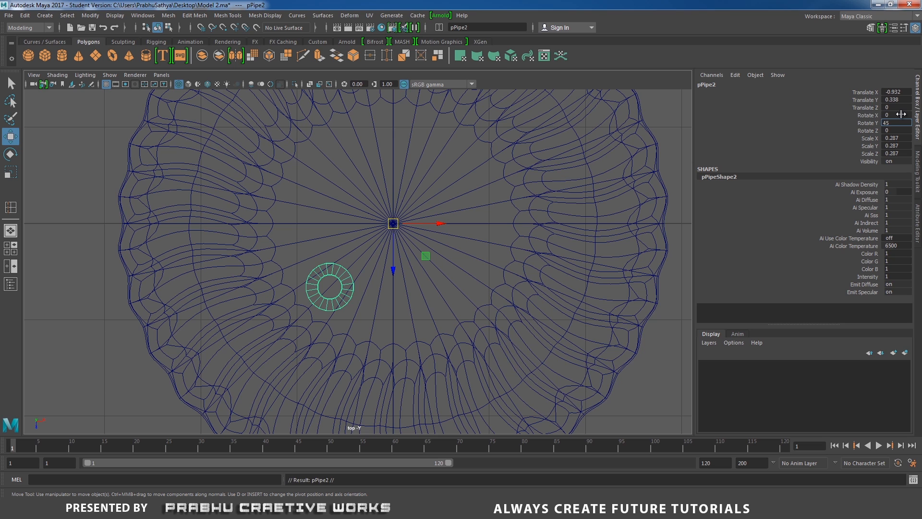
pyautogui.press('Return')
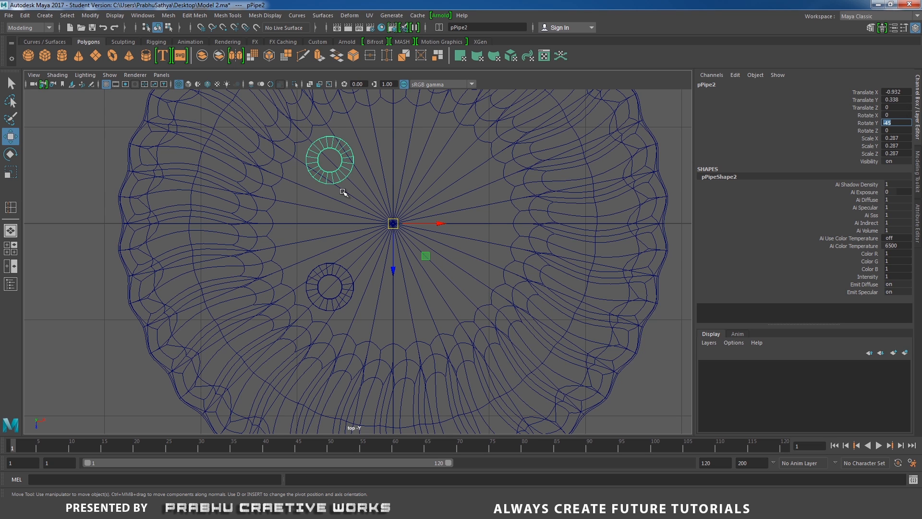
# Step: Combine the two pipes into one mesh and isolate it in the shaded perspective view
pyautogui.click(344, 267)
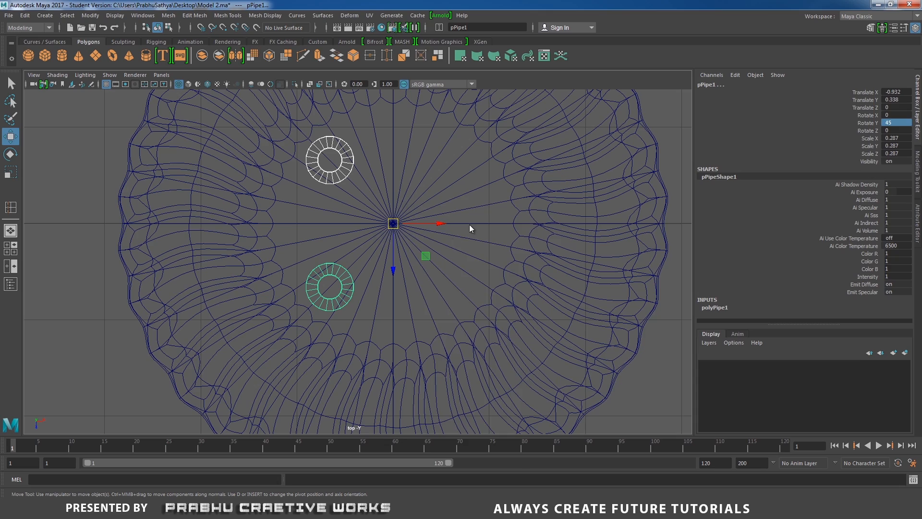
pyautogui.keyDown('shift'); pyautogui.moveTo(469, 223); pyautogui.dragTo(440, 398, button='right'); pyautogui.keyUp('shift')
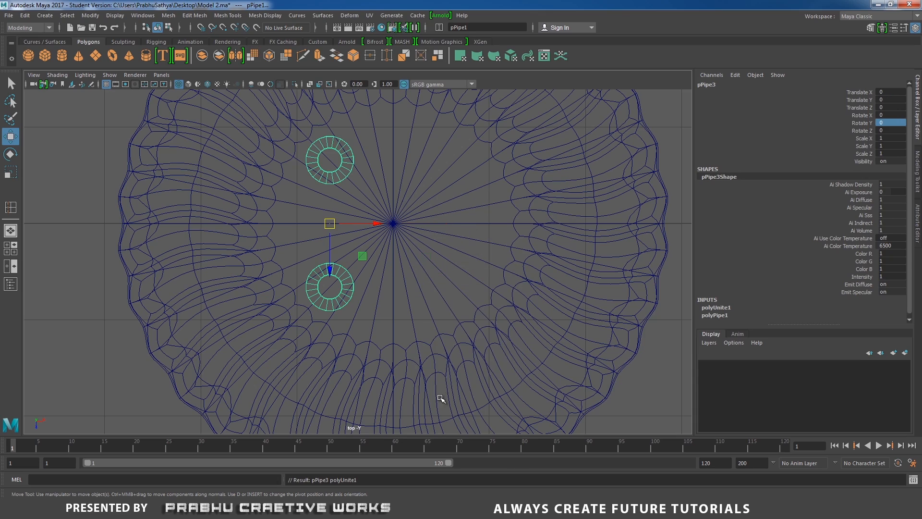
pyautogui.press('space')
pyautogui.moveTo(431, 286)
pyautogui.mouseDown()
pyautogui.moveTo(429, 261)
pyautogui.moveTo(404, 301)
pyautogui.mouseUp()
pyautogui.press('5')
pyautogui.moveTo(432, 269)
pyautogui.keyDown('alt'); pyautogui.mouseDown()
pyautogui.moveTo(440, 258)
pyautogui.moveTo(373, 259)
pyautogui.moveTo(408, 230)
pyautogui.mouseUp(); pyautogui.keyUp('alt')
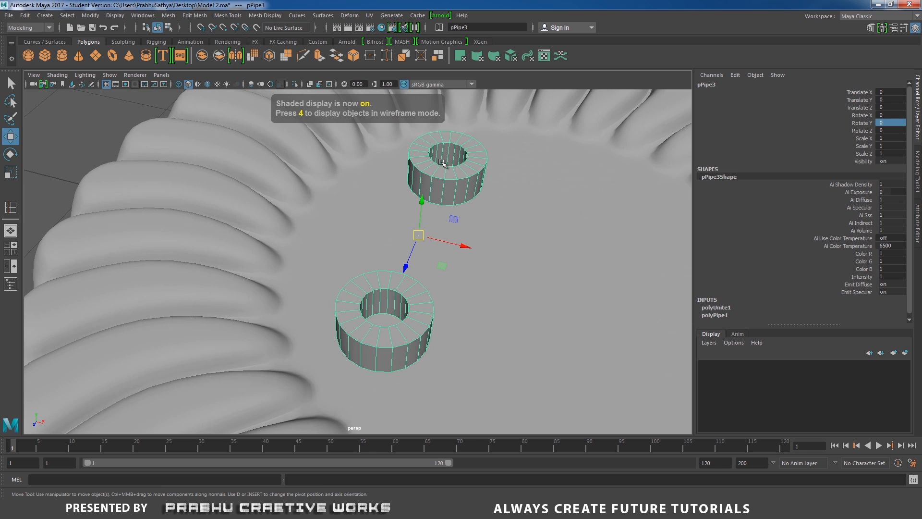
pyautogui.click(296, 84)
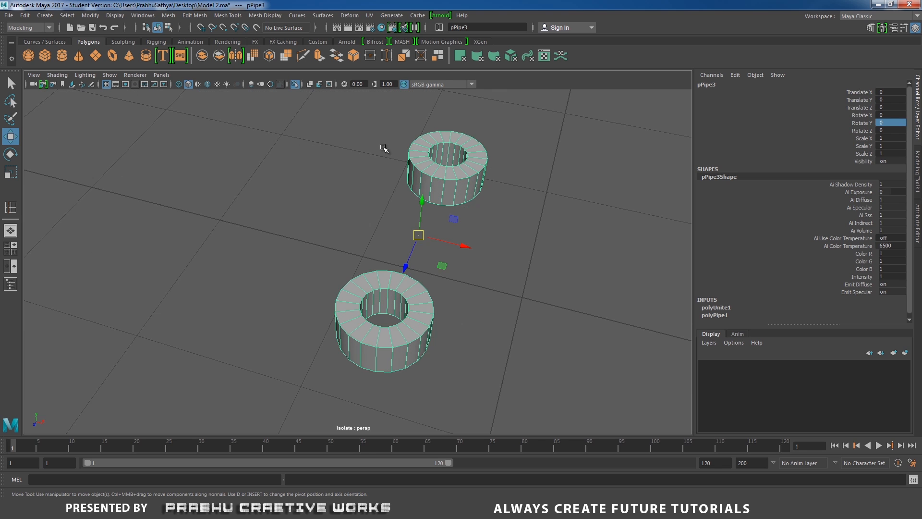
# Step: Delete the bottom ring of faces from both pipes and return to object mode
pyautogui.keyDown('alt'); pyautogui.moveTo(384, 149); pyautogui.dragTo(338, 154); pyautogui.keyUp('alt')
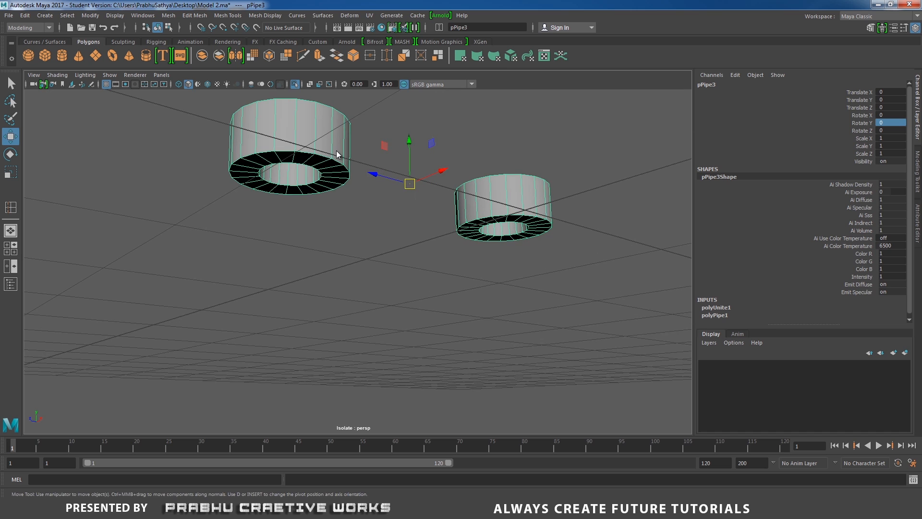
pyautogui.moveTo(337, 154); pyautogui.dragTo(336, 173, button='right')
pyautogui.keyDown('alt'); pyautogui.moveTo(336, 182); pyautogui.dragTo(336, 157); pyautogui.keyUp('alt')
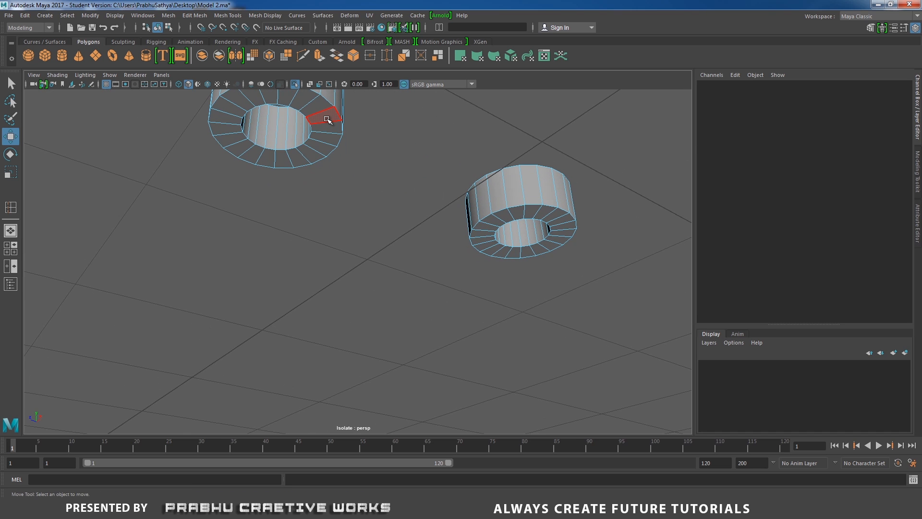
pyautogui.click(327, 119)
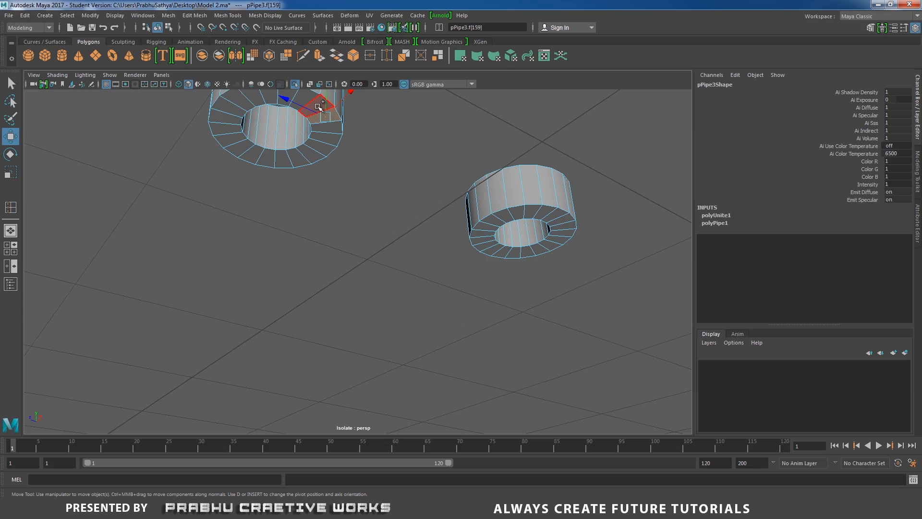
pyautogui.doubleClick(319, 107)
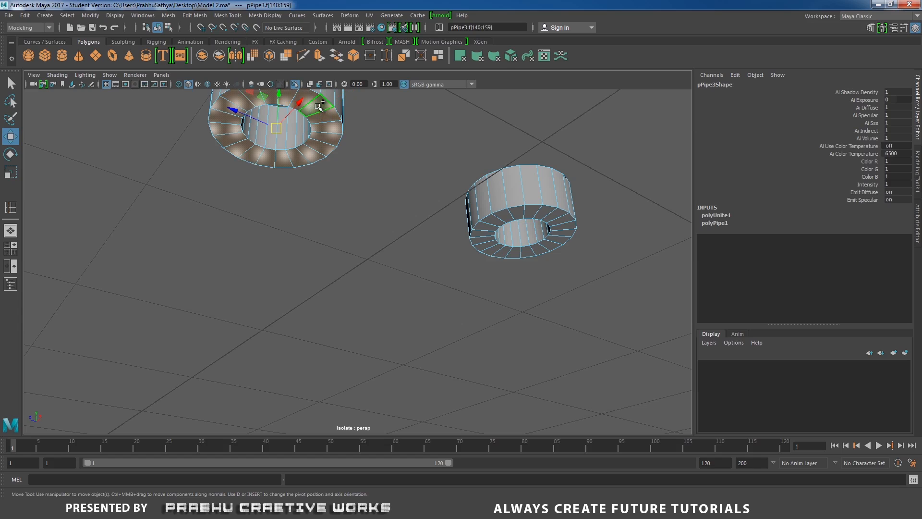
pyautogui.click(397, 191)
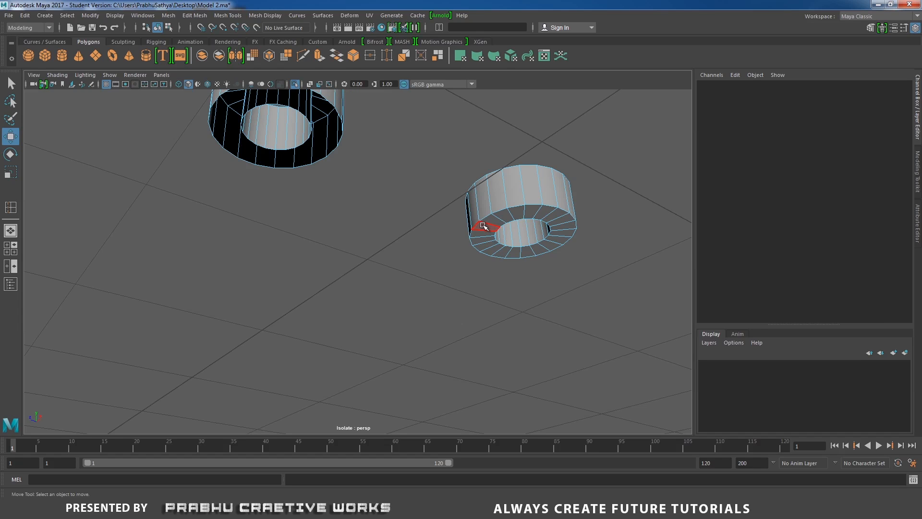
pyautogui.click(483, 225)
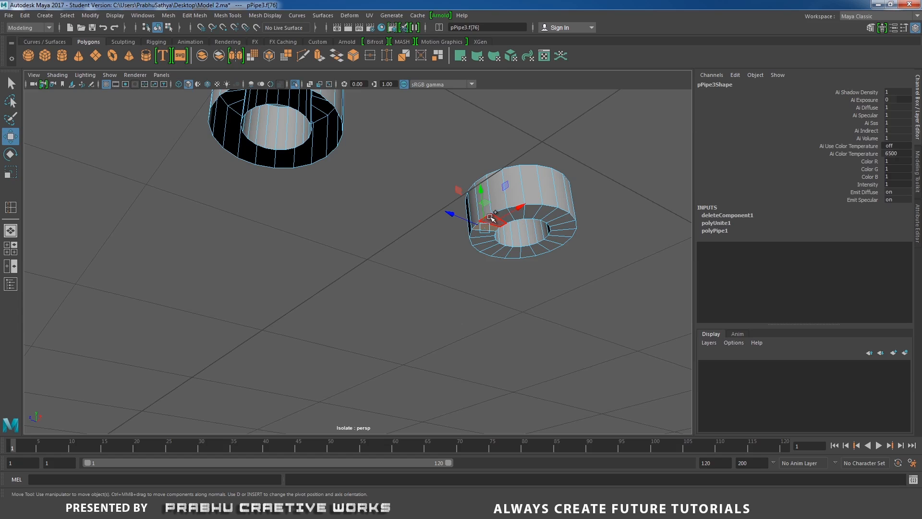
pyautogui.doubleClick(491, 218)
pyautogui.press('Delete')
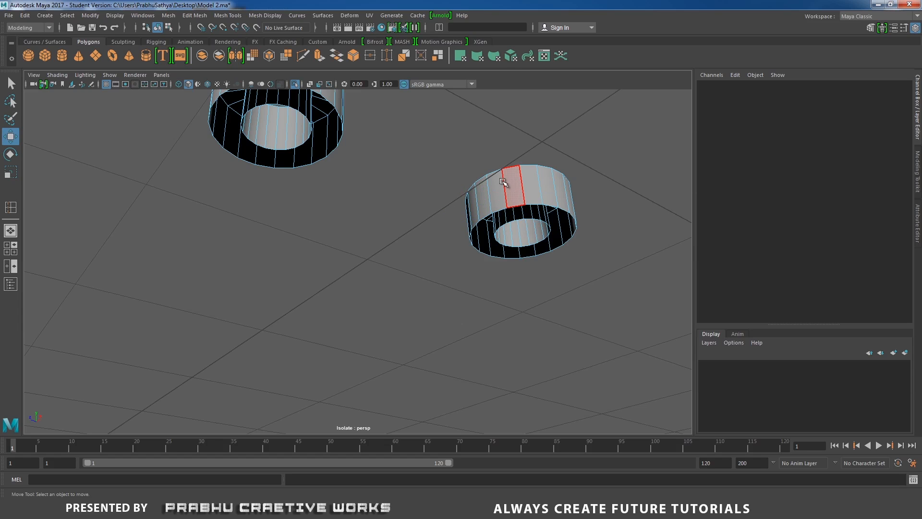
pyautogui.keyDown('alt'); pyautogui.moveTo(500, 181); pyautogui.dragTo(366, 255); pyautogui.keyUp('alt')
pyautogui.moveTo(340, 267); pyautogui.dragTo(391, 217, button='right')
pyautogui.keyDown('alt'); pyautogui.moveTo(369, 240); pyautogui.dragTo(403, 265); pyautogui.keyUp('alt')
pyautogui.click(422, 509)
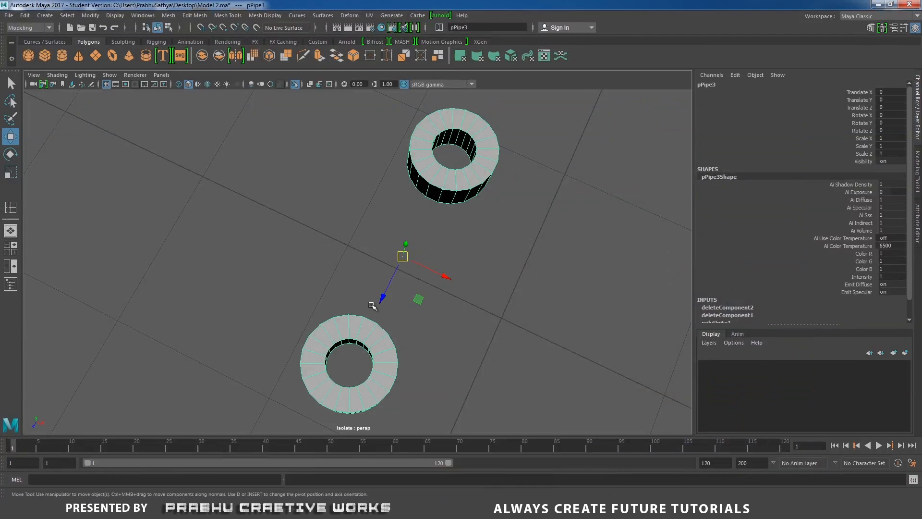
# Step: Delete two adjacent outer wall faces on each pipe, on the sides facing each other
pyautogui.keyDown('alt'); pyautogui.moveTo(372, 303); pyautogui.dragTo(449, 287); pyautogui.keyUp('alt')
pyautogui.moveTo(505, 201); pyautogui.dragTo(493, 198, button='right')
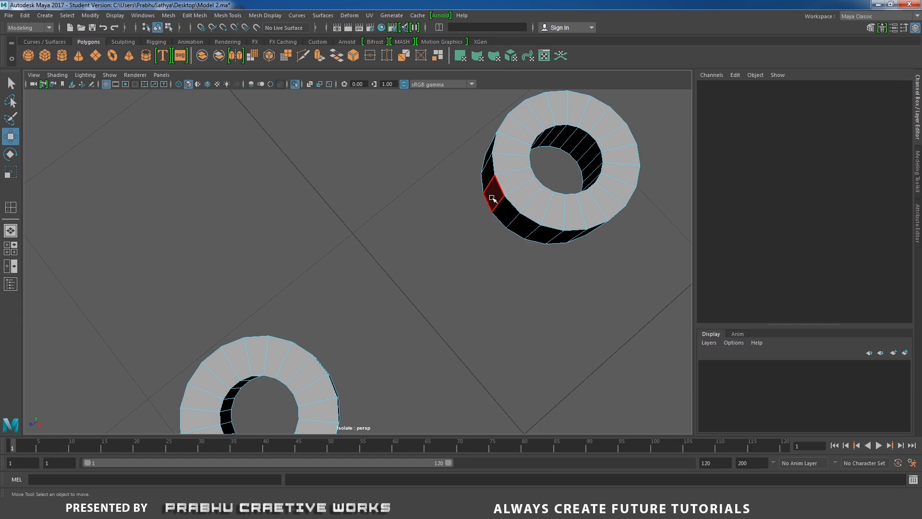
pyautogui.click(493, 198)
pyautogui.keyDown('alt'); pyautogui.moveTo(461, 202); pyautogui.dragTo(444, 275); pyautogui.keyUp('alt')
pyautogui.keyDown('shift'); pyautogui.click(240, 320); pyautogui.keyUp('shift')
pyautogui.keyDown('shift'); pyautogui.click(220, 323); pyautogui.keyUp('shift')
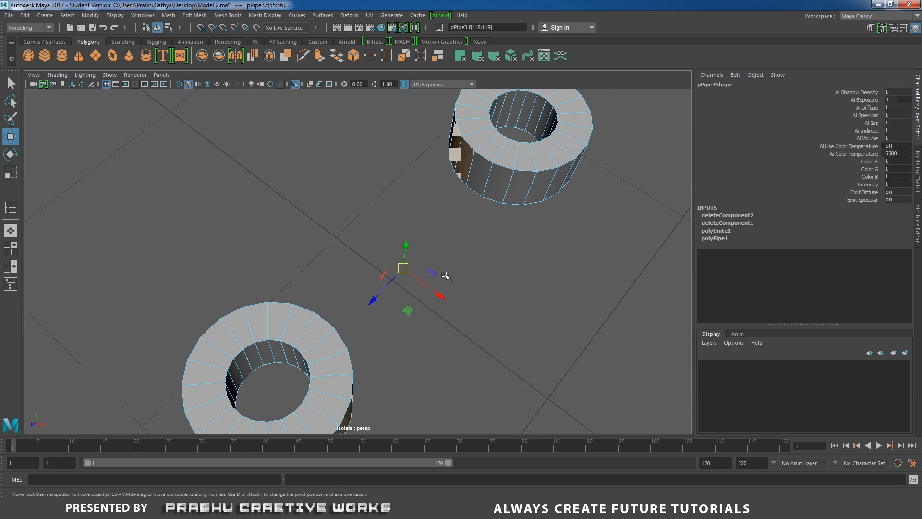
pyautogui.press('Delete')
# Step: Bridge the top and side border edges of the two pipe openings to connect the pipes with a straight bar
pyautogui.keyDown('alt'); pyautogui.moveTo(495, 254); pyautogui.dragTo(375, 270); pyautogui.keyUp('alt')
pyautogui.moveTo(263, 254); pyautogui.dragTo(261, 205, button='right')
pyautogui.click(234, 272)
pyautogui.keyDown('shift'); pyautogui.click(237, 274); pyautogui.keyUp('shift')
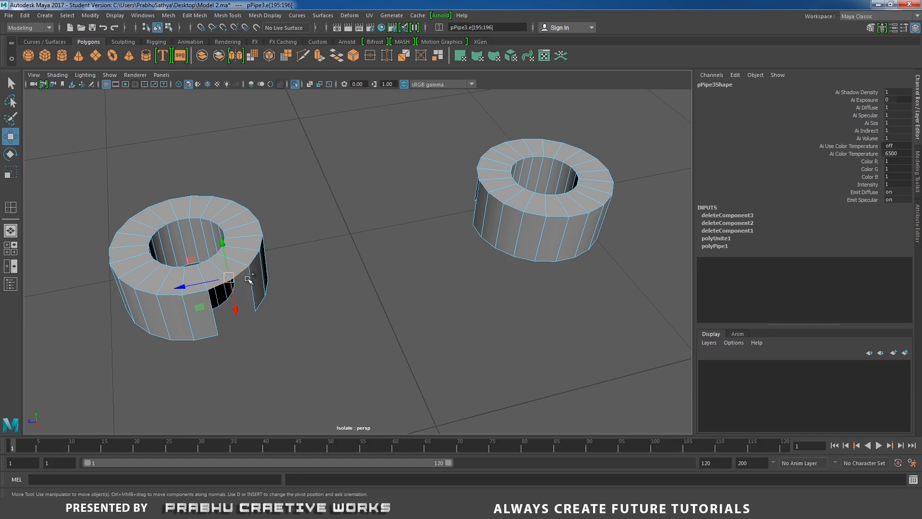
pyautogui.keyDown('shift'); pyautogui.click(252, 288); pyautogui.keyUp('shift')
pyautogui.keyDown('shift'); pyautogui.click(215, 319); pyautogui.keyUp('shift')
pyautogui.keyDown('alt'); pyautogui.moveTo(367, 294); pyautogui.dragTo(463, 319); pyautogui.keyUp('alt')
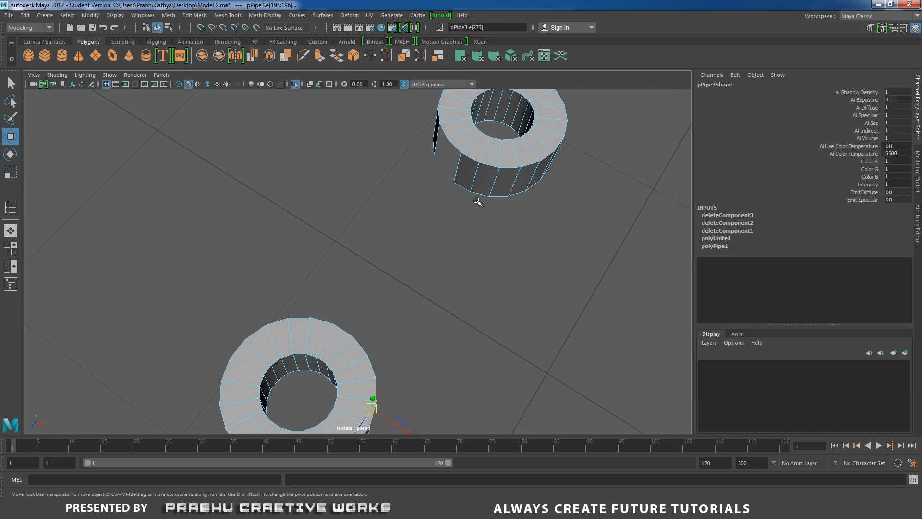
pyautogui.keyDown('alt'); pyautogui.moveTo(477, 201); pyautogui.dragTo(454, 292, button='middle'); pyautogui.keyUp('alt')
pyautogui.keyDown('alt'); pyautogui.moveTo(456, 322); pyautogui.dragTo(512, 305); pyautogui.keyUp('alt')
pyautogui.keyDown('shift'); pyautogui.click(427, 209); pyautogui.keyUp('shift')
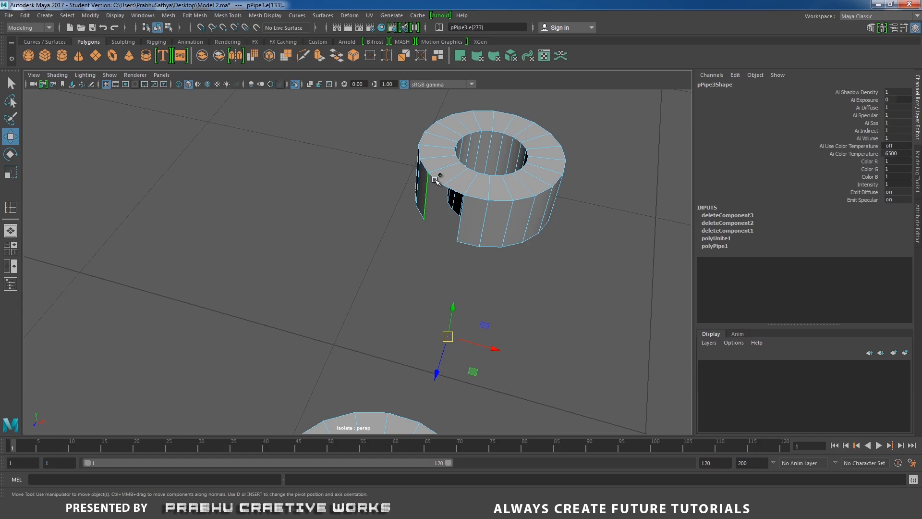
pyautogui.keyDown('shift'); pyautogui.click(436, 179); pyautogui.keyUp('shift')
pyautogui.keyDown('shift'); pyautogui.click(455, 190); pyautogui.keyUp('shift')
pyautogui.keyDown('shift'); pyautogui.moveTo(495, 263); pyautogui.dragTo(490, 367, button='right'); pyautogui.keyUp('shift')
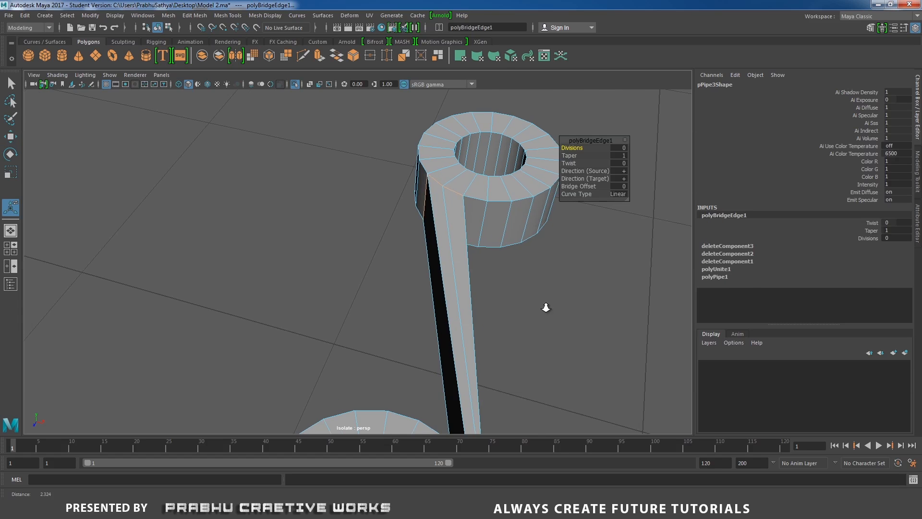
# Step: Undo the bridge between the two pipes and clear the border edge selection
pyautogui.keyDown('alt'); pyautogui.moveTo(548, 307); pyautogui.dragTo(341, 298); pyautogui.keyUp('alt')
pyautogui.keyDown('alt'); pyautogui.moveTo(341, 298); pyautogui.dragTo(421, 296, button='right'); pyautogui.keyUp('alt')
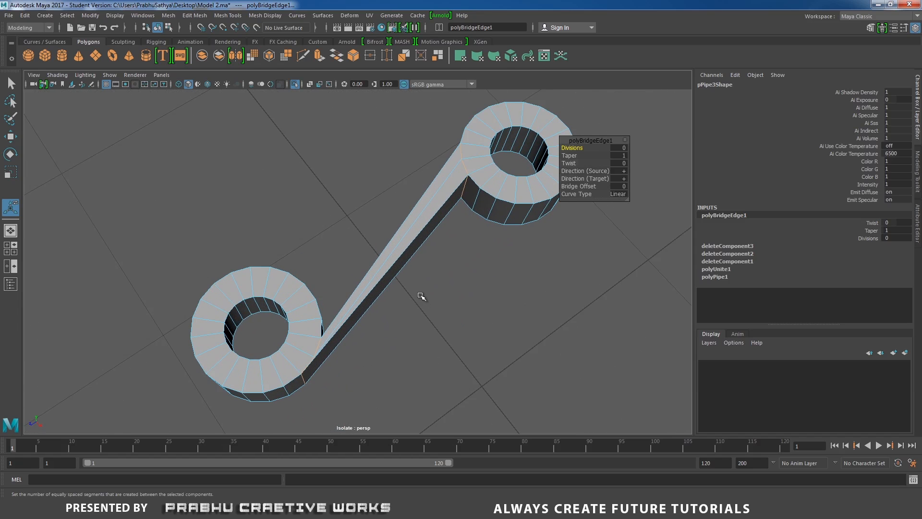
pyautogui.hotkey('ctrl', 'z')
pyautogui.keyDown('alt'); pyautogui.moveTo(420, 289); pyautogui.dragTo(365, 282); pyautogui.keyUp('alt')
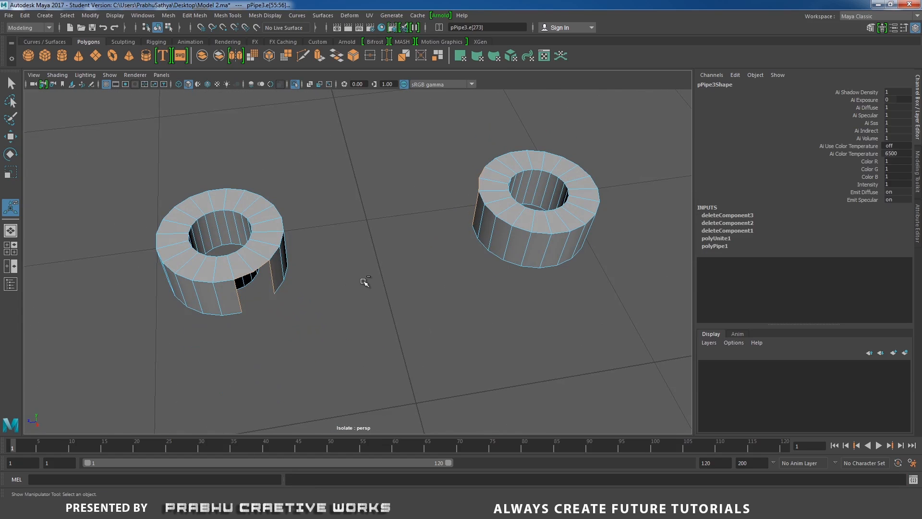
pyautogui.hotkey('ctrl', 'z')
pyautogui.hotkey('ctrl', 'z')
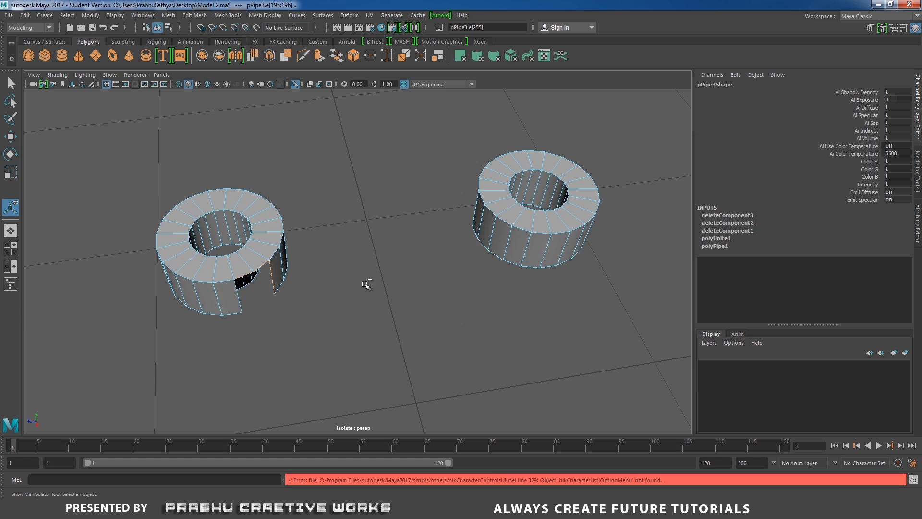
pyautogui.hotkey('ctrl', 'z')
pyautogui.hotkey('ctrl', 'z')
pyautogui.hotkey('ctrl', 'z')
pyautogui.hotkey('ctrl', 'z')
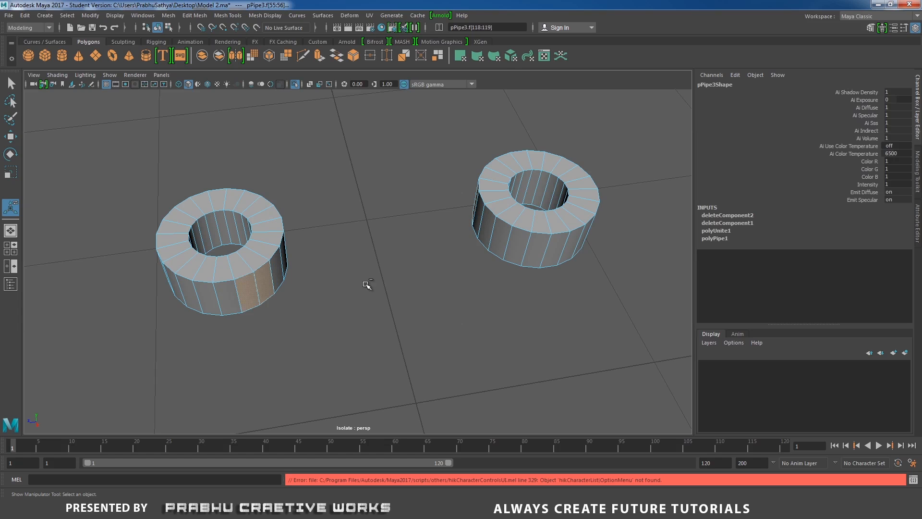
pyautogui.keyDown('alt'); pyautogui.moveTo(354, 284); pyautogui.dragTo(387, 313); pyautogui.keyUp('alt')
pyautogui.click(391, 308)
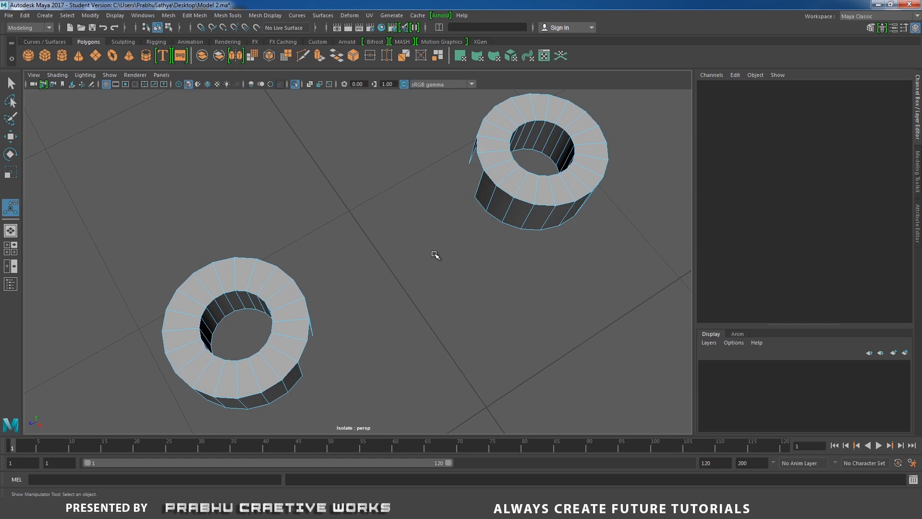
# Step: Bridge the top and side border edges of the two pipe openings again, forming a straight bar with 1 division
pyautogui.keyDown('alt'); pyautogui.moveTo(457, 244); pyautogui.dragTo(428, 176); pyautogui.keyUp('alt')
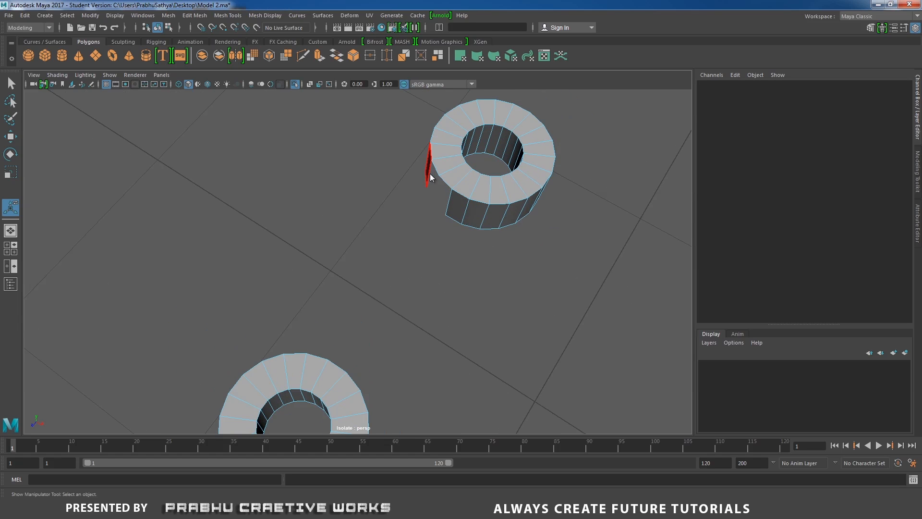
pyautogui.press('q')
pyautogui.click(428, 174)
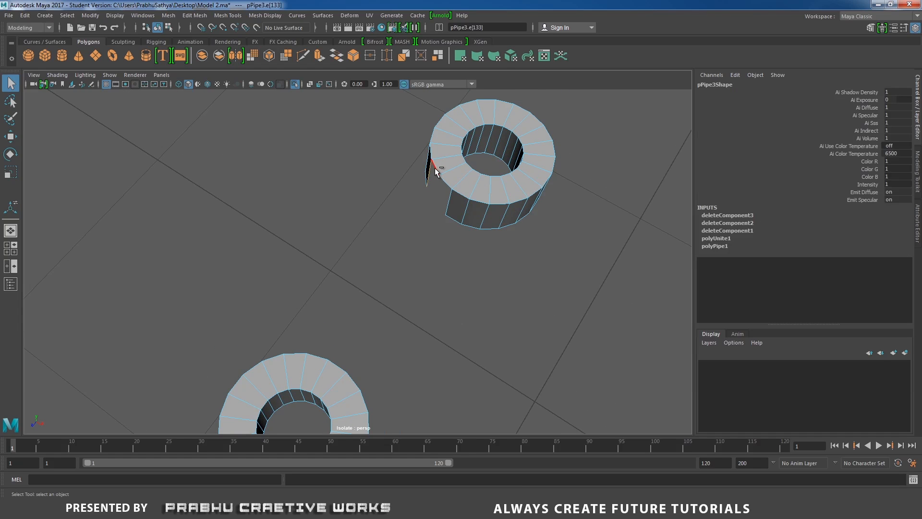
pyautogui.keyDown('shift'); pyautogui.click(434, 168); pyautogui.keyUp('shift')
pyautogui.keyDown('shift'); pyautogui.click(445, 182); pyautogui.keyUp('shift')
pyautogui.keyDown('shift'); pyautogui.click(453, 198); pyautogui.keyUp('shift')
pyautogui.keyDown('alt'); pyautogui.moveTo(392, 230); pyautogui.dragTo(295, 267); pyautogui.keyUp('alt')
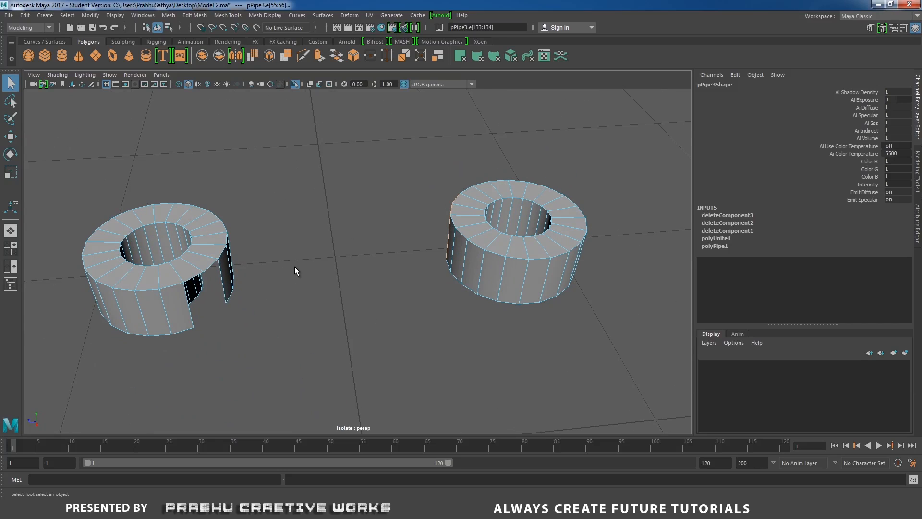
pyautogui.click(195, 311)
pyautogui.keyDown('shift'); pyautogui.moveTo(313, 295); pyautogui.dragTo(305, 396, button='right'); pyautogui.keyUp('shift')
pyautogui.keyDown('alt'); pyautogui.moveTo(325, 315); pyautogui.dragTo(401, 257); pyautogui.keyUp('alt')
pyautogui.scroll(2, 401, 257)
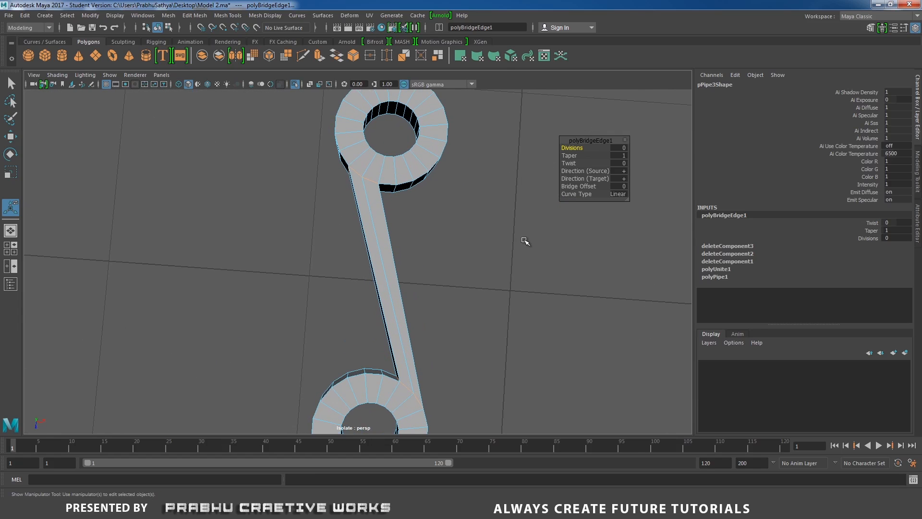
pyautogui.scroll(2, 305, 252)
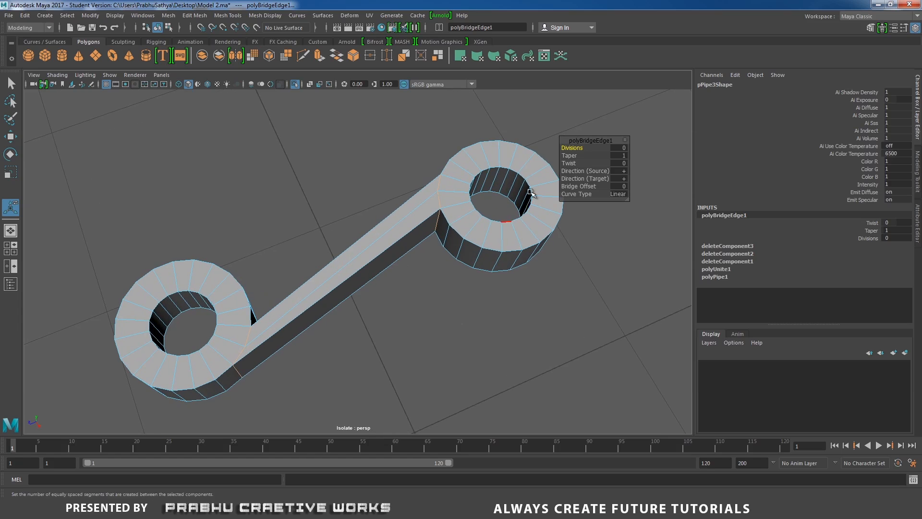
pyautogui.keyDown('alt'); pyautogui.moveTo(453, 242); pyautogui.dragTo(412, 285); pyautogui.keyUp('alt')
# Step: Rotate the bar's middle edge loop square to the bar and scale it to widen the bar there
pyautogui.moveTo(352, 282); pyautogui.dragTo(354, 208, button='right')
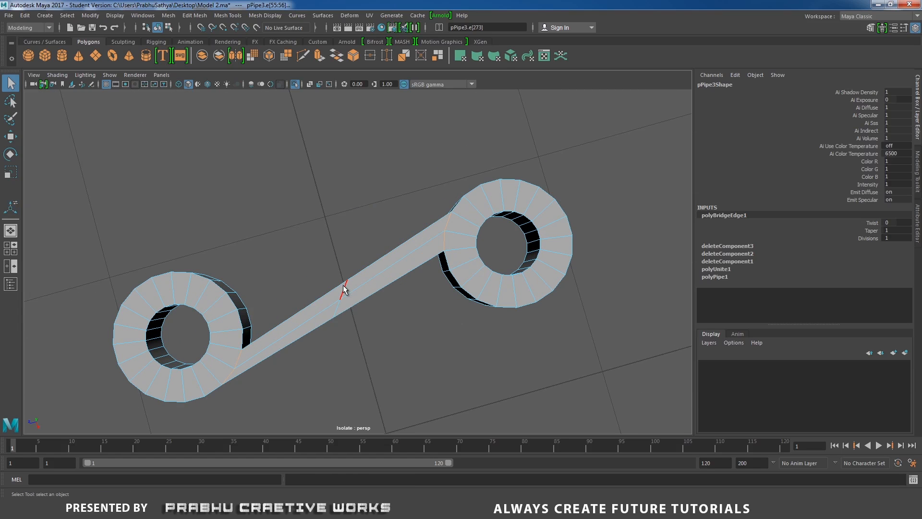
pyautogui.doubleClick(343, 289)
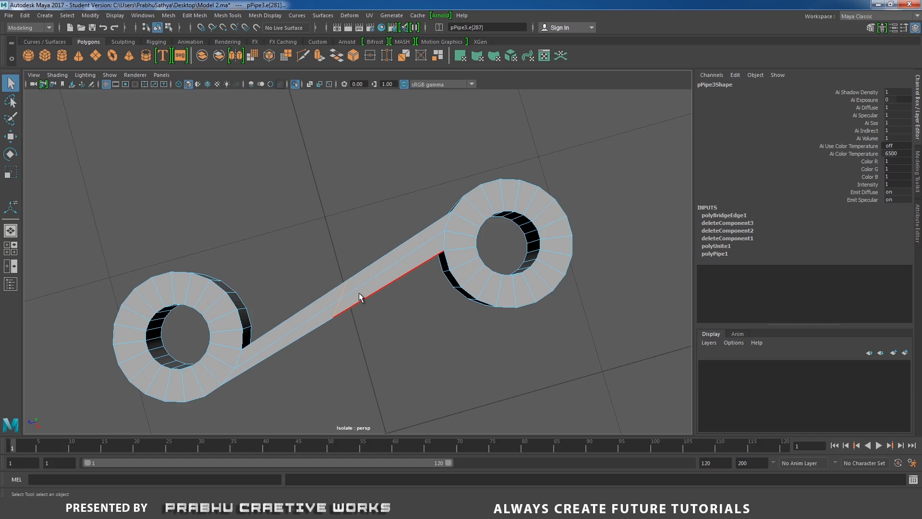
pyautogui.press('e')
pyautogui.keyDown('alt'); pyautogui.moveTo(363, 305); pyautogui.dragTo(327, 272); pyautogui.keyUp('alt')
pyautogui.press('r')
pyautogui.scroll(3, 418, 233)
pyautogui.keyDown('alt'); pyautogui.moveTo(422, 229); pyautogui.dragTo(409, 248, button='middle'); pyautogui.keyUp('alt')
pyautogui.scroll(2, 422, 271)
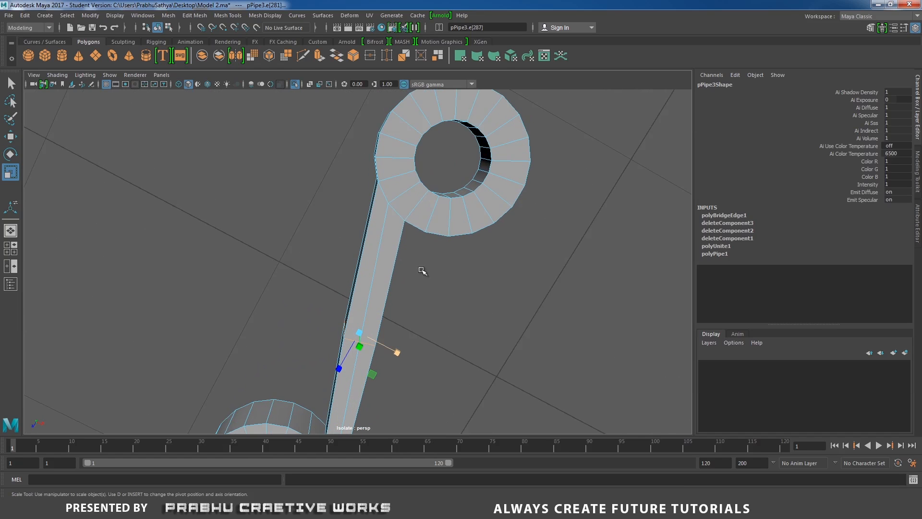
# Step: Insert an edge loop across the bar close to the first ring and shift it sideways
pyautogui.keyDown('shift'); pyautogui.rightClick(407, 223); pyautogui.keyUp('shift')
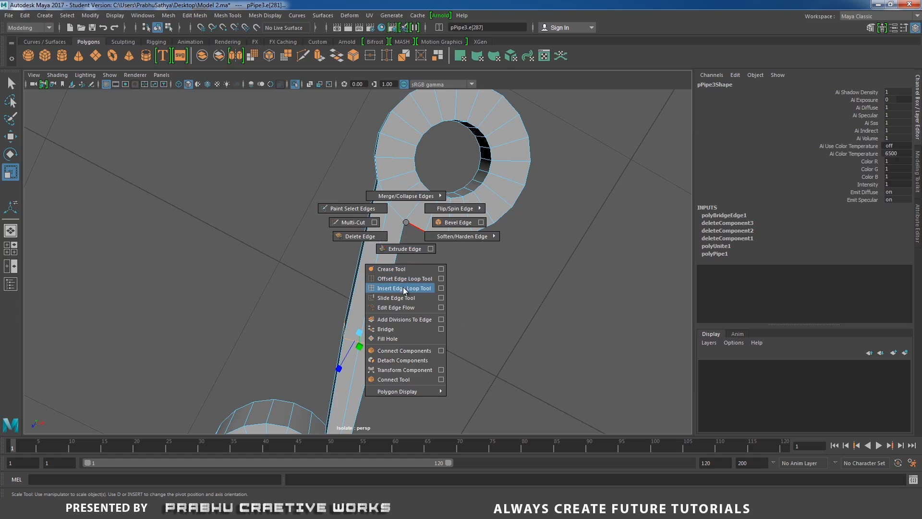
pyautogui.click(441, 287)
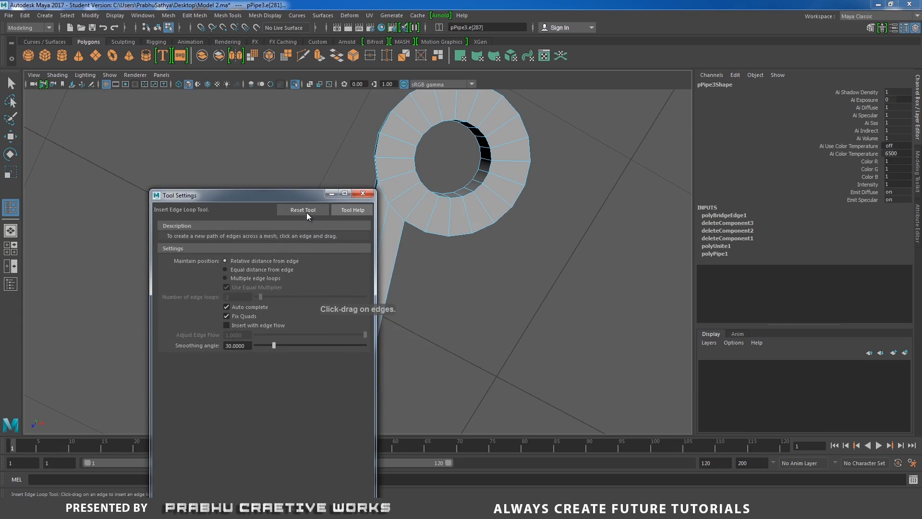
pyautogui.click(363, 193)
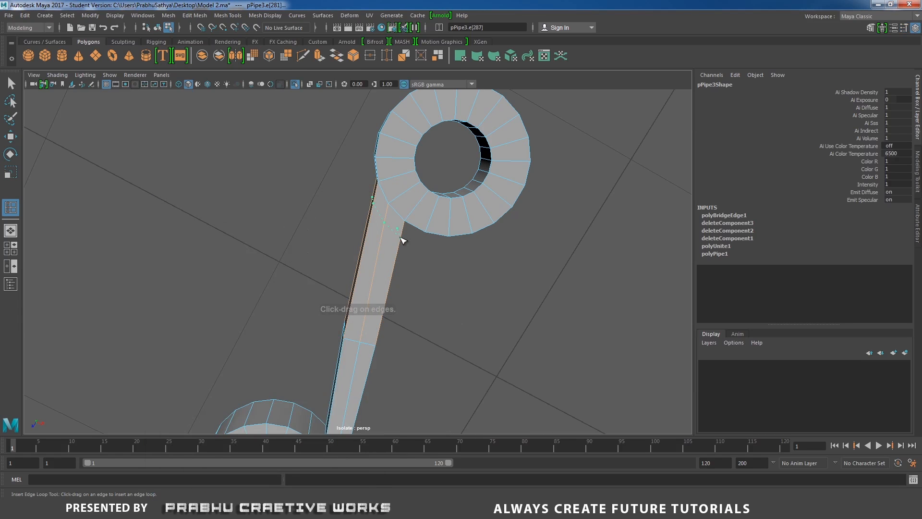
pyautogui.click(403, 240)
pyautogui.press('w')
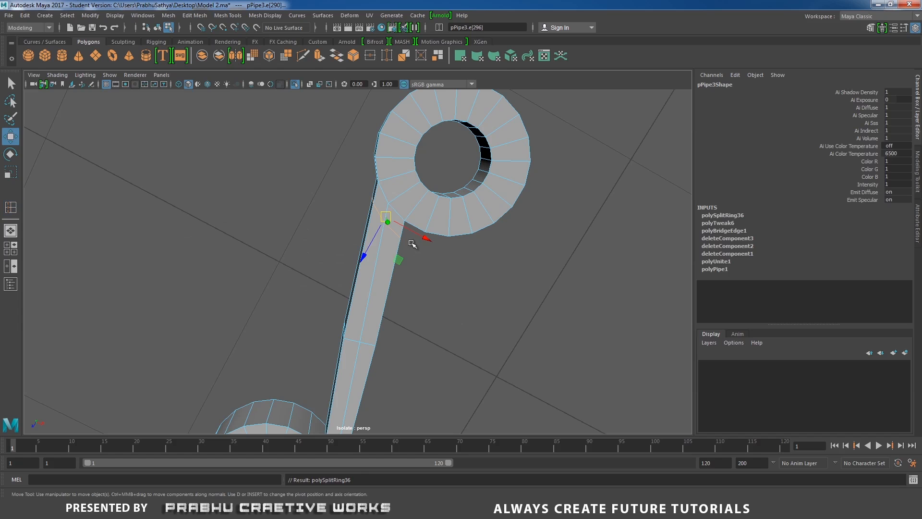
pyautogui.moveTo(416, 239); pyautogui.dragTo(351, 298)
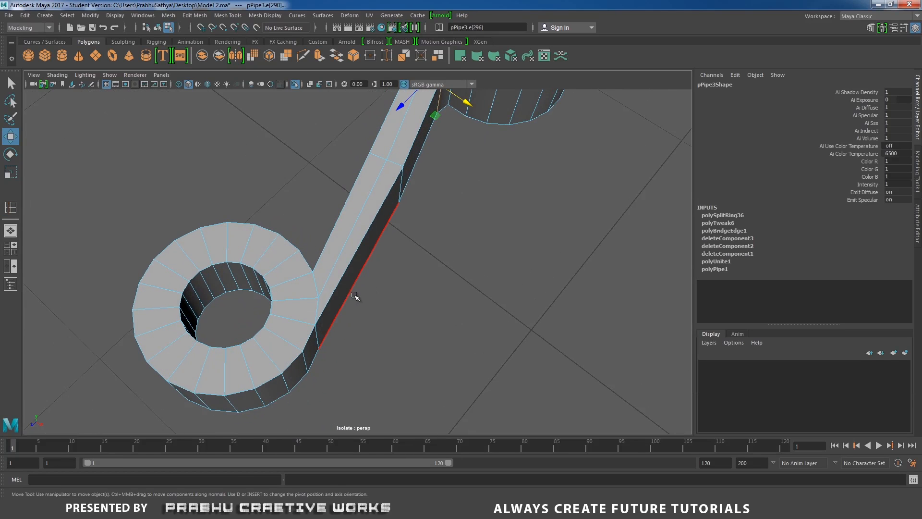
# Step: Insert an edge loop across the bar close to the other ring and shift it outward
pyautogui.press('g')
pyautogui.click(354, 263)
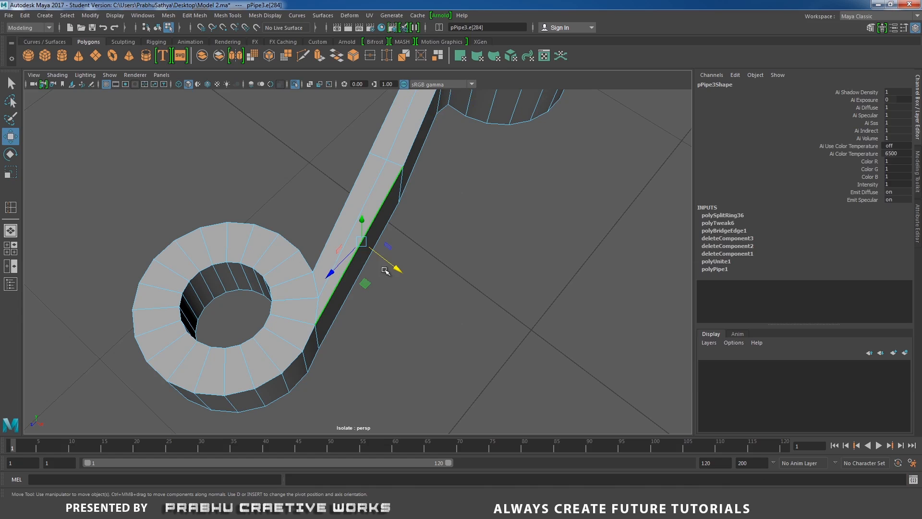
pyautogui.keyDown('shift'); pyautogui.moveTo(384, 269); pyautogui.dragTo(379, 335, button='right'); pyautogui.keyUp('shift')
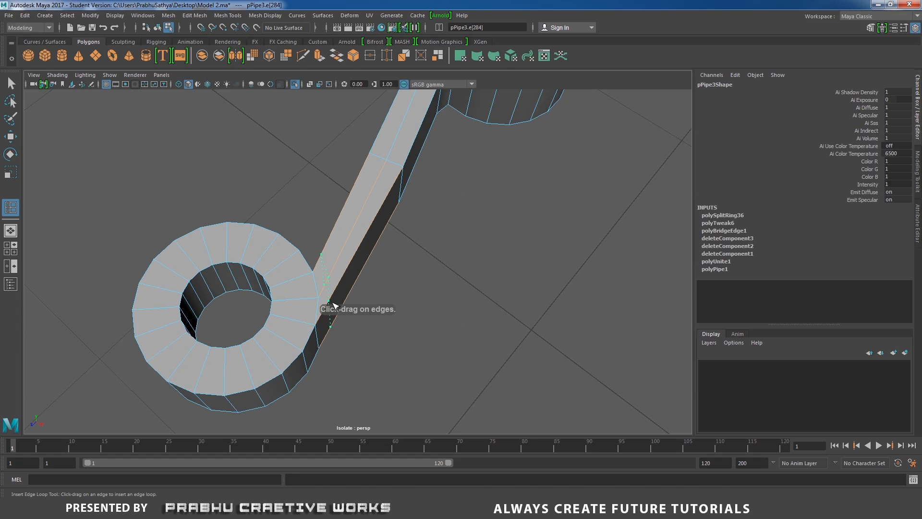
pyautogui.click(333, 305)
pyautogui.press('w')
pyautogui.scroll(-2, 371, 282)
pyautogui.moveTo(363, 318); pyautogui.dragTo(367, 319)
pyautogui.scroll(-4, 457, 284)
pyautogui.keyDown('alt'); pyautogui.moveTo(355, 261); pyautogui.dragTo(390, 281); pyautogui.keyUp('alt')
pyautogui.scroll(1, 390, 282)
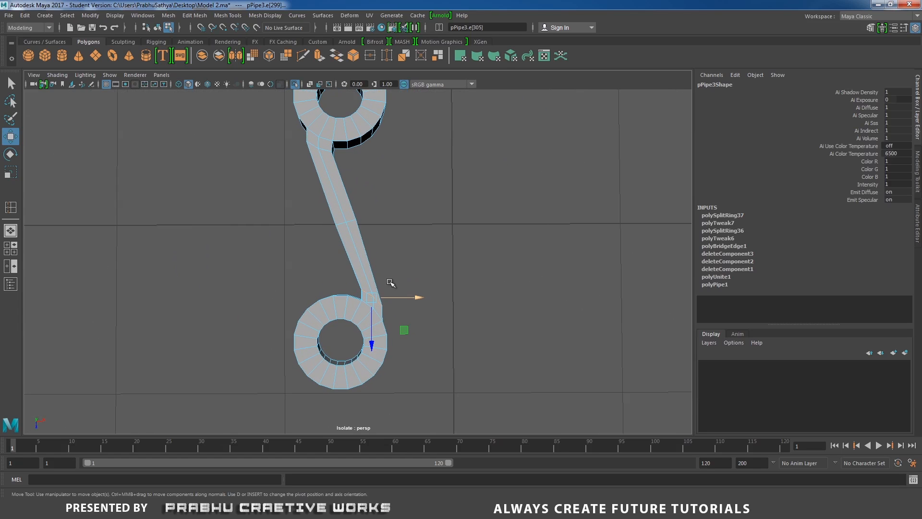
# Step: Move the bar's middle edge loop sideways along X to bend the bar, and return to object mode
pyautogui.click(341, 222)
pyautogui.moveTo(391, 225); pyautogui.dragTo(399, 222)
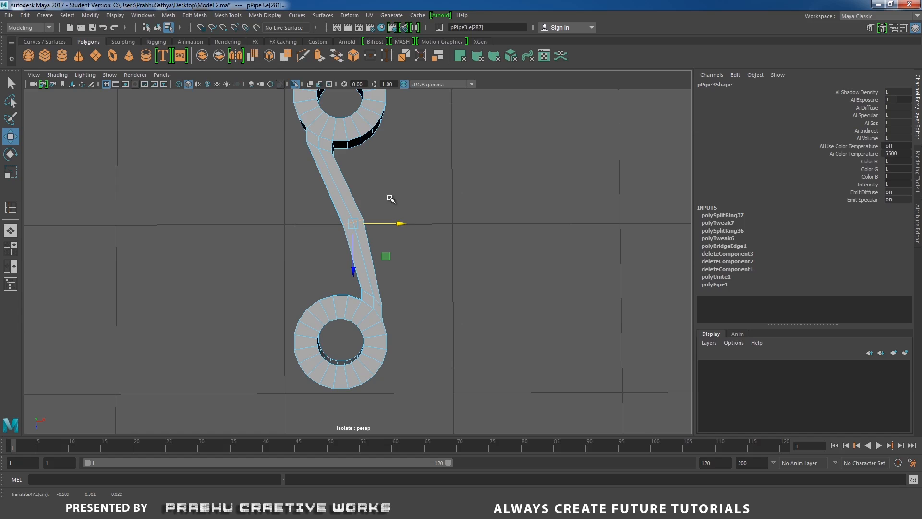
pyautogui.scroll(-3, 388, 196)
pyautogui.keyDown('alt'); pyautogui.moveTo(290, 180); pyautogui.dragTo(290, 183, button='middle'); pyautogui.keyUp('alt')
pyautogui.moveTo(340, 171); pyautogui.dragTo(393, 160, button='right')
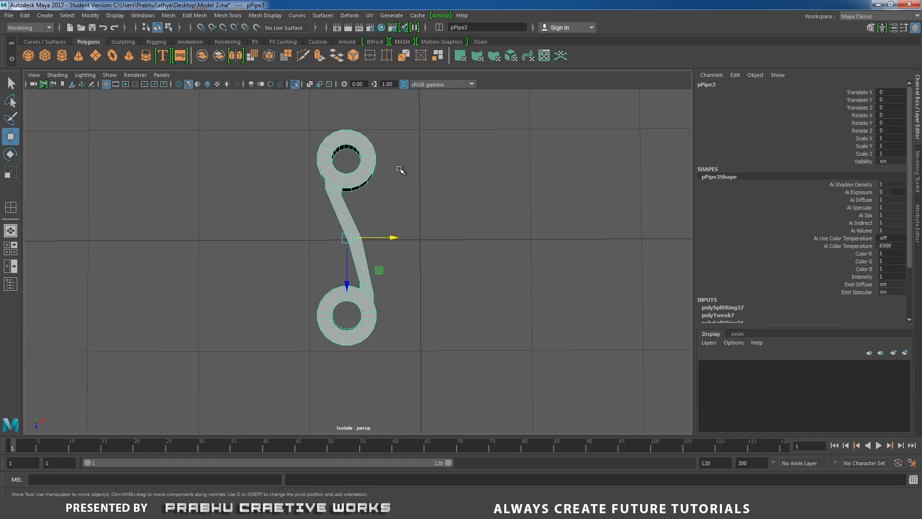
# Step: Turn off isolation in the top view and display the ring piece with the whole biscuit as wireframe
pyautogui.scroll(3, 463, 232)
pyautogui.keyDown('alt'); pyautogui.moveTo(462, 233); pyautogui.dragTo(380, 213); pyautogui.keyUp('alt')
pyautogui.scroll(-3, 408, 213)
pyautogui.press('space')
pyautogui.keyDown('alt'); pyautogui.moveTo(393, 216); pyautogui.dragTo(377, 225, button='middle'); pyautogui.keyUp('alt')
pyautogui.scroll(2, 432, 201)
pyautogui.keyDown('alt'); pyautogui.moveTo(432, 201); pyautogui.dragTo(424, 228, button='middle'); pyautogui.keyUp('alt')
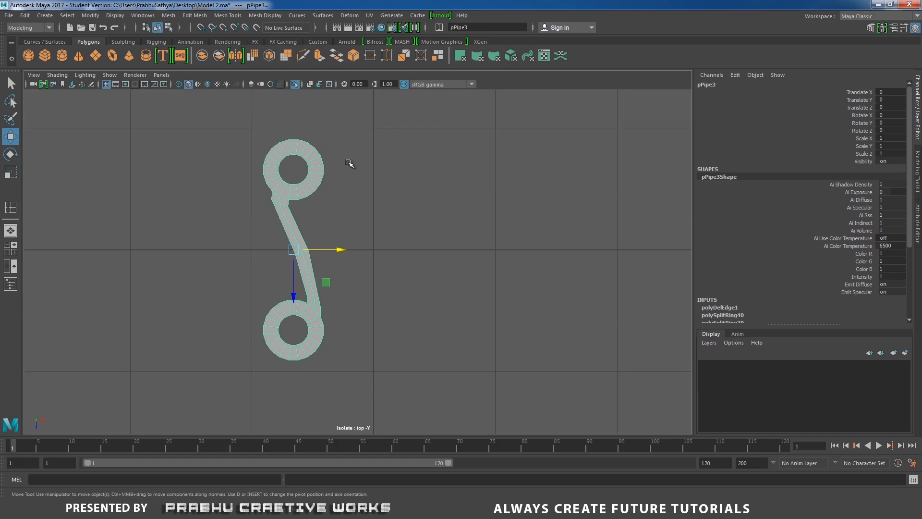
pyautogui.click(295, 85)
pyautogui.keyDown('alt'); pyautogui.moveTo(384, 156); pyautogui.dragTo(379, 169, button='middle'); pyautogui.keyUp('alt')
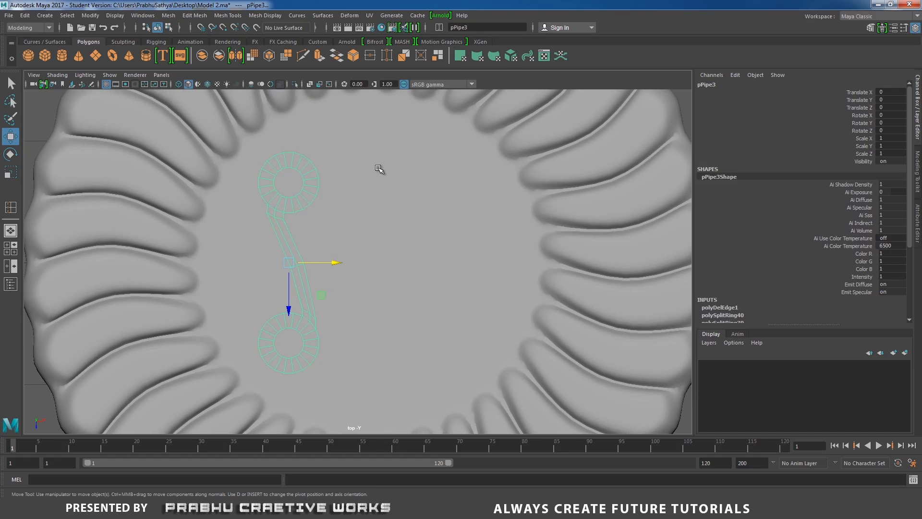
pyautogui.press('4')
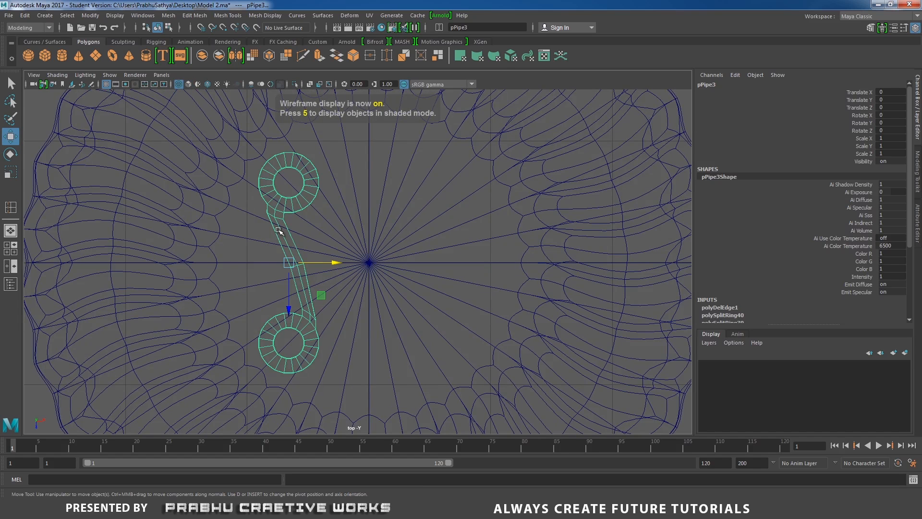
pyautogui.keyDown('alt'); pyautogui.moveTo(336, 221); pyautogui.dragTo(336, 202, button='middle'); pyautogui.keyUp('alt')
pyautogui.keyDown('alt'); pyautogui.moveTo(336, 204); pyautogui.dragTo(355, 228, button='right'); pyautogui.keyUp('alt')
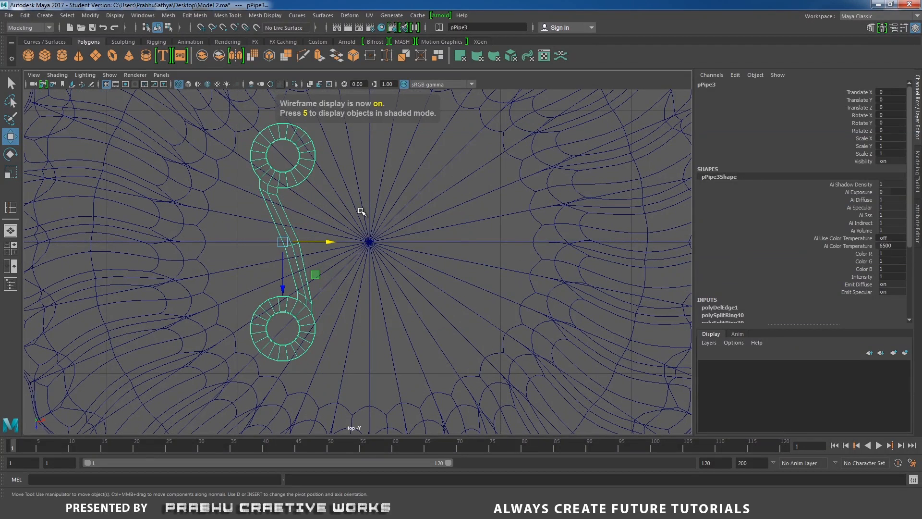
# Step: Snap the ring piece's pivot to the biscuit's center, duplicate the piece and mirror the copy with Scale X -1
pyautogui.hotkey('d', 'x')
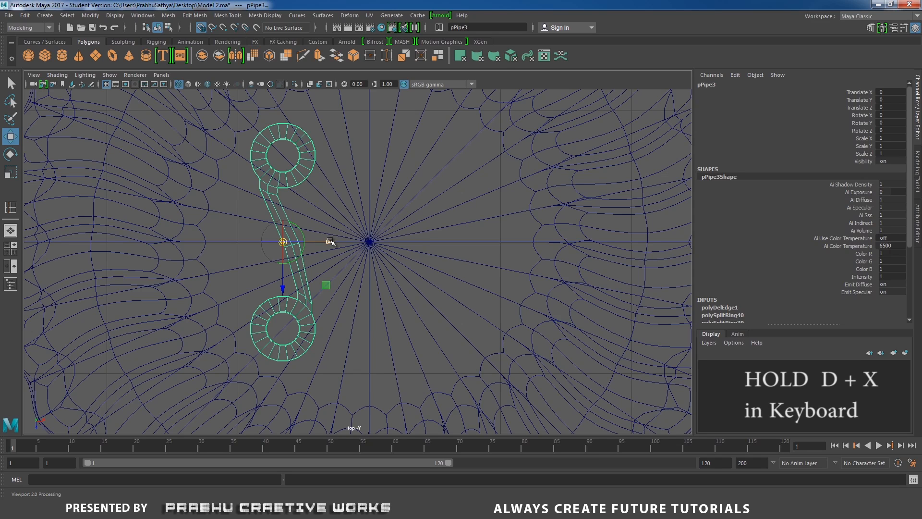
pyautogui.moveTo(329, 242); pyautogui.dragTo(372, 245)
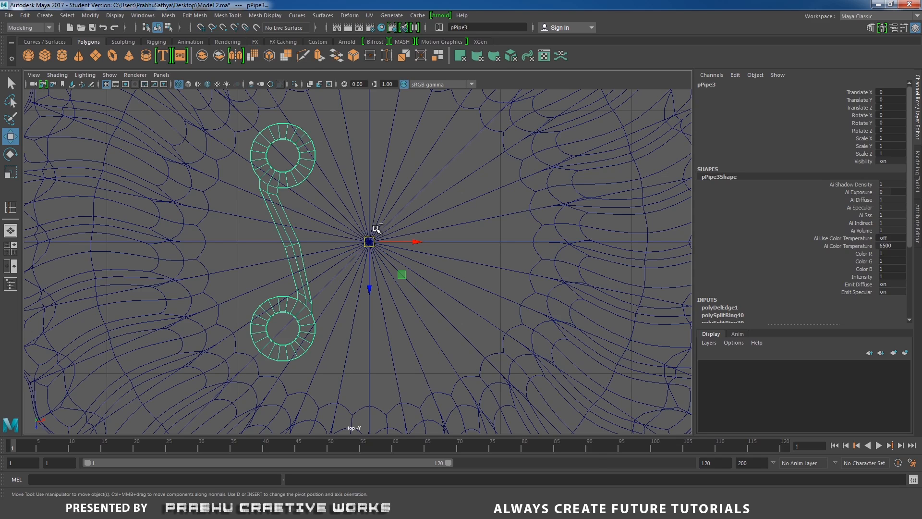
pyautogui.hotkey('ctrl', 'd')
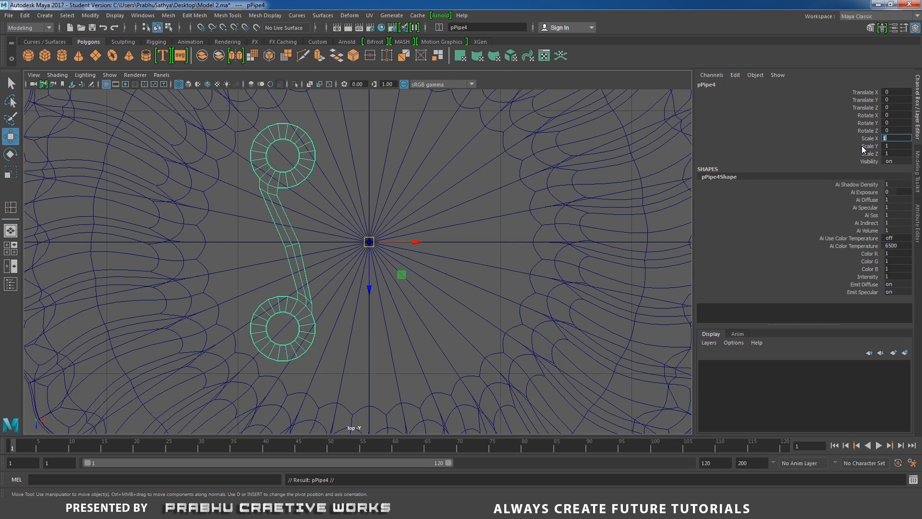
pyautogui.write('-1')
pyautogui.press('Return')
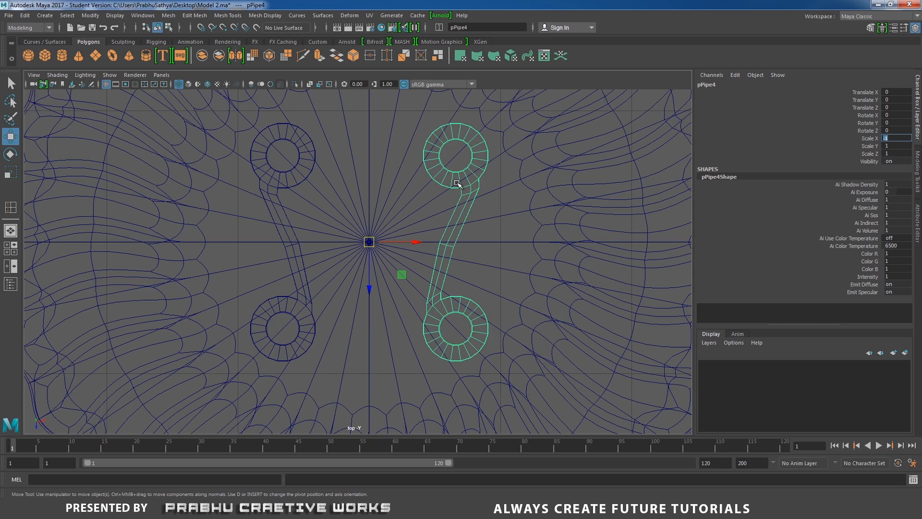
# Step: Check the center ornament in the biscuit reference image and center the pivot of the mirrored ring piece
pyautogui.click(442, 444)
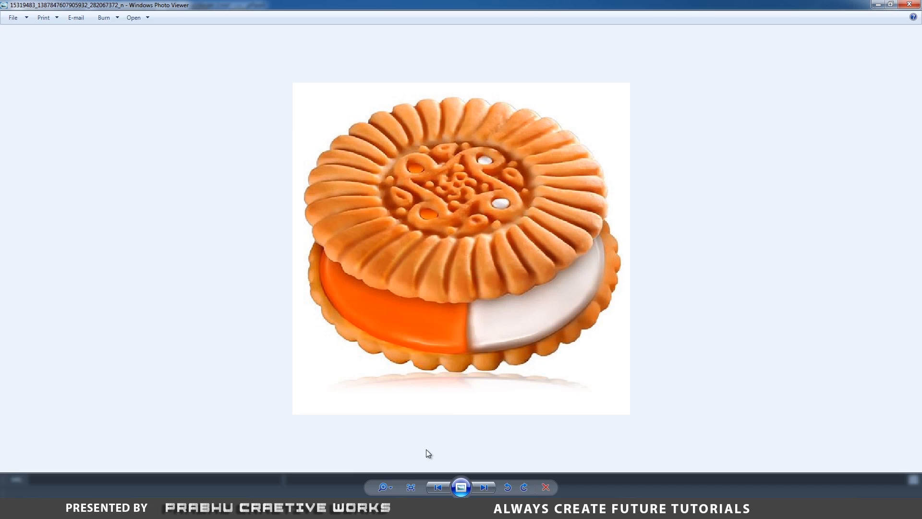
pyautogui.click(375, 507)
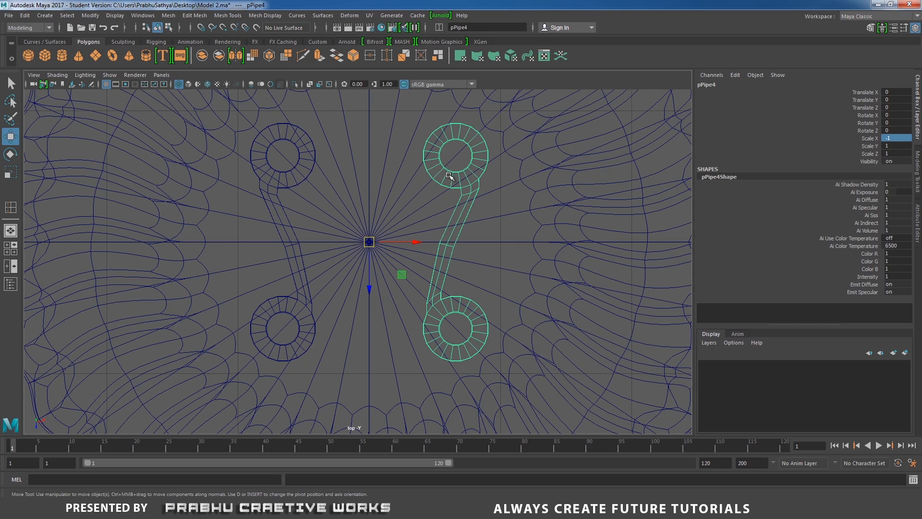
pyautogui.click(97, 15)
pyautogui.click(111, 85)
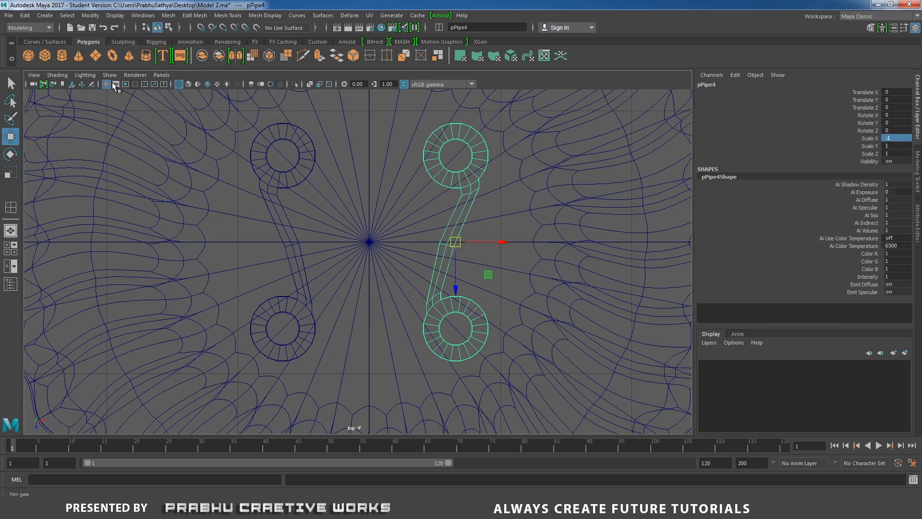
pyautogui.click(905, 137)
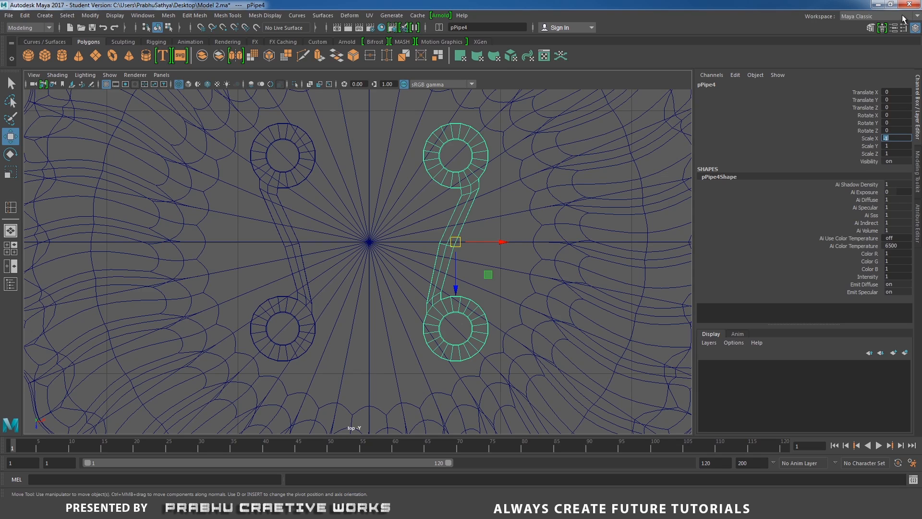
# Step: Set the copied ring piece's Scale X to 1 and combine it with the original ring piece into one mesh
pyautogui.press('Return')
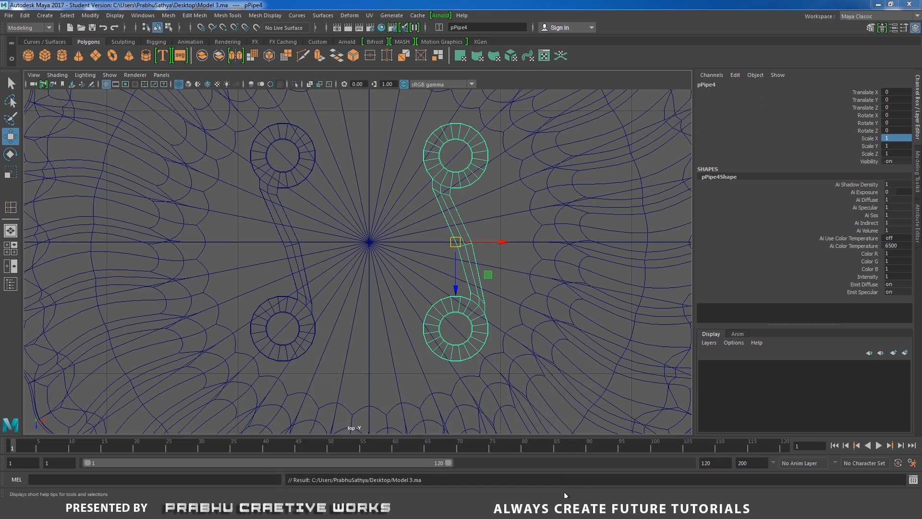
pyautogui.click(314, 313)
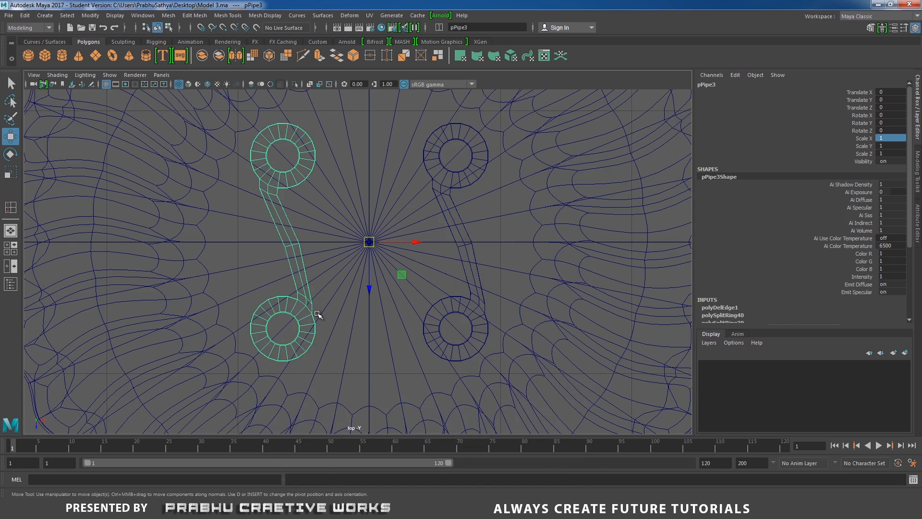
pyautogui.keyDown('shift'); pyautogui.click(460, 303); pyautogui.keyUp('shift')
pyautogui.press('space')
pyautogui.moveTo(448, 311); pyautogui.dragTo(417, 288)
pyautogui.press('5')
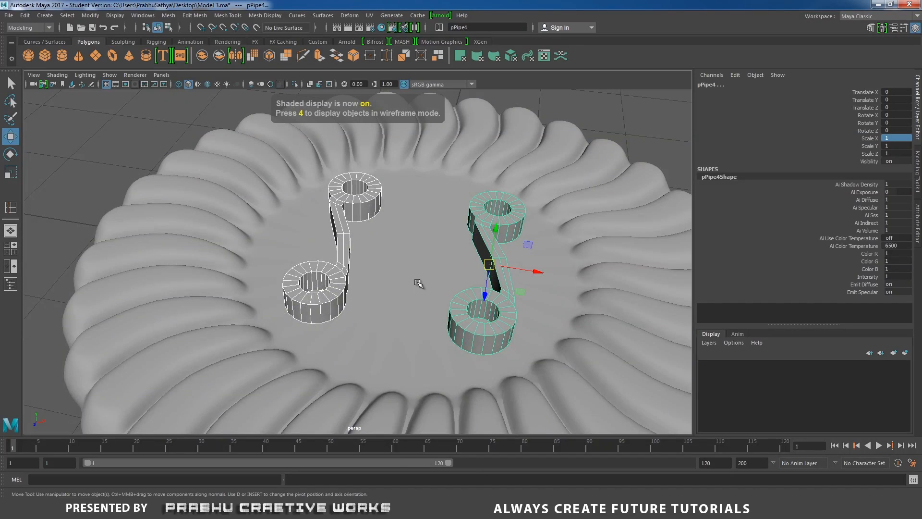
pyautogui.keyDown('shift'); pyautogui.moveTo(426, 268); pyautogui.dragTo(399, 436, button='right'); pyautogui.keyUp('shift')
# Step: Delete two adjacent outer side faces on an end ring of one piece, facing the other ring piece
pyautogui.moveTo(411, 406)
pyautogui.keyDown('alt'); pyautogui.mouseDown()
pyautogui.moveTo(374, 343)
pyautogui.moveTo(354, 368)
pyautogui.moveTo(422, 362)
pyautogui.moveTo(430, 331)
pyautogui.moveTo(370, 303)
pyautogui.moveTo(397, 336)
pyautogui.moveTo(446, 366)
pyautogui.moveTo(385, 302)
pyautogui.moveTo(344, 344)
pyautogui.moveTo(414, 323)
pyautogui.moveTo(352, 312)
pyautogui.moveTo(393, 254)
pyautogui.moveTo(319, 315)
pyautogui.moveTo(299, 300)
pyautogui.moveTo(256, 325)
pyautogui.moveTo(396, 335)
pyautogui.moveTo(460, 317)
pyautogui.moveTo(515, 331)
pyautogui.mouseUp(); pyautogui.keyUp('alt')
pyautogui.rightClick(517, 330)
pyautogui.click(510, 261)
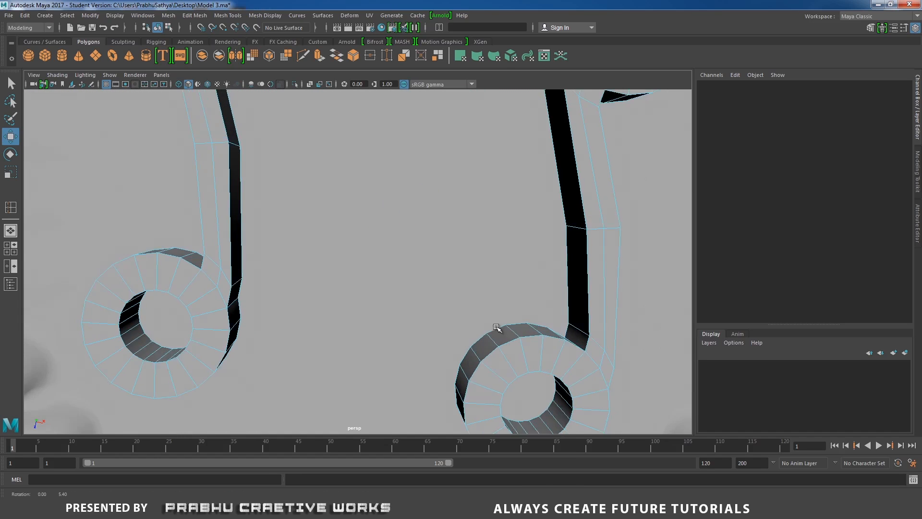
pyautogui.click(487, 353)
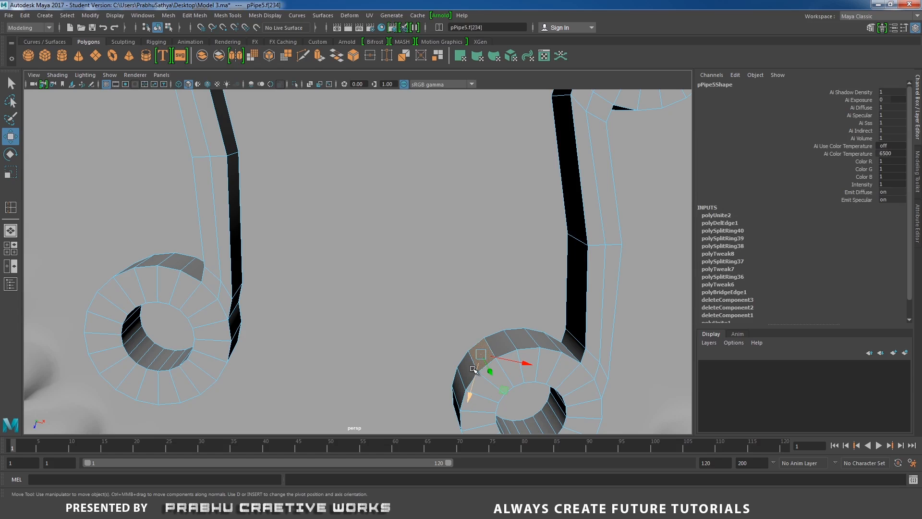
pyautogui.keyDown('shift'); pyautogui.click(471, 371); pyautogui.keyUp('shift')
pyautogui.press('Delete')
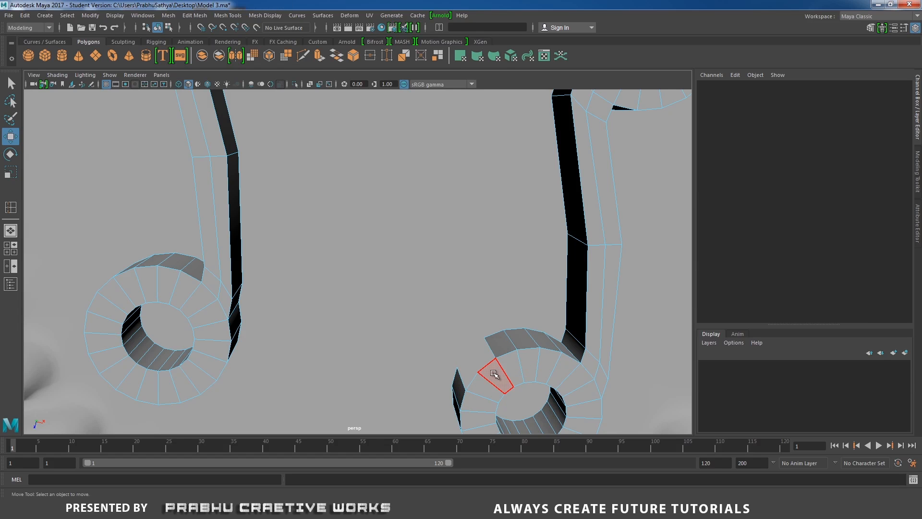
# Step: Delete the two matching outer side faces on the facing end ring of the other piece
pyautogui.keyDown('alt'); pyautogui.moveTo(393, 376); pyautogui.dragTo(372, 320); pyautogui.keyUp('alt')
pyautogui.moveTo(305, 319)
pyautogui.keyDown('alt'); pyautogui.mouseDown()
pyautogui.moveTo(366, 315)
pyautogui.moveTo(350, 321)
pyautogui.moveTo(313, 307)
pyautogui.mouseUp(); pyautogui.keyUp('alt')
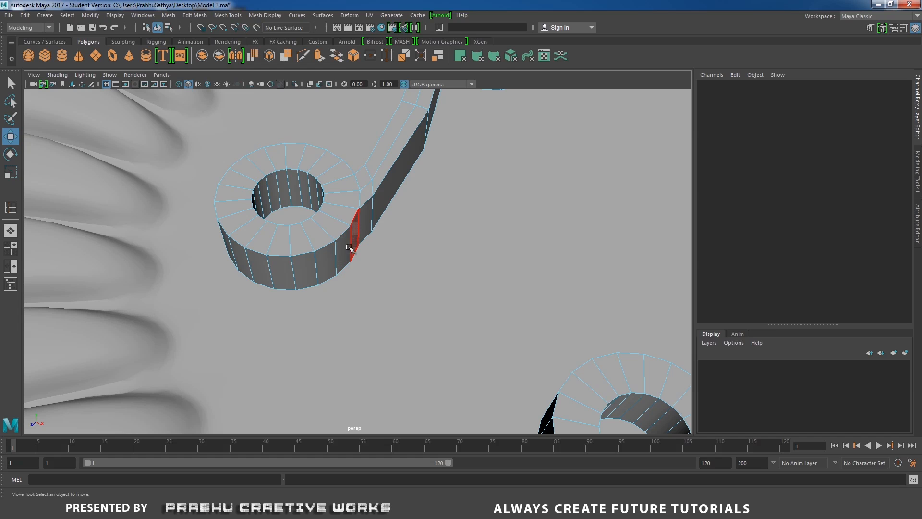
pyautogui.click(306, 269)
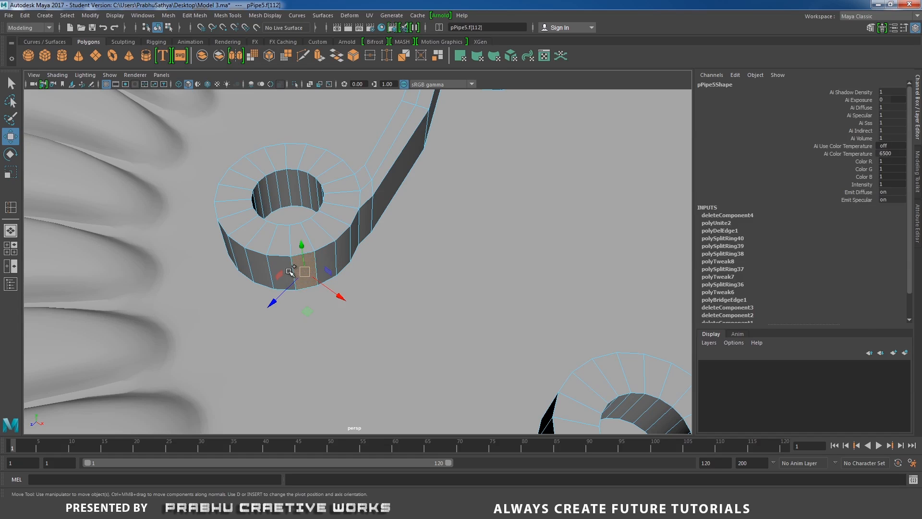
pyautogui.keyDown('shift'); pyautogui.click(279, 272); pyautogui.keyUp('shift')
pyautogui.moveTo(343, 276)
pyautogui.keyDown('alt'); pyautogui.mouseDown()
pyautogui.moveTo(295, 273)
pyautogui.moveTo(359, 283)
pyautogui.mouseUp(); pyautogui.keyUp('alt')
pyautogui.click(359, 283)
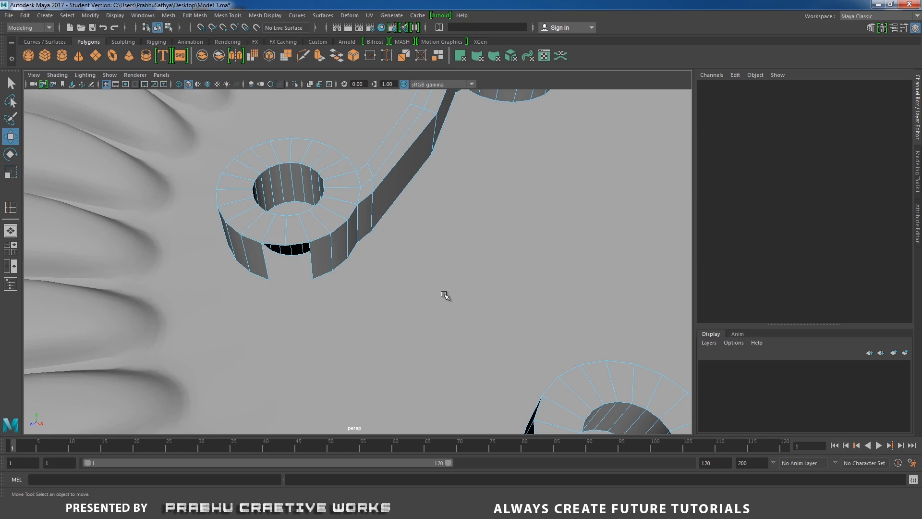
pyautogui.keyDown('alt'); pyautogui.moveTo(445, 294); pyautogui.dragTo(347, 294); pyautogui.keyUp('alt')
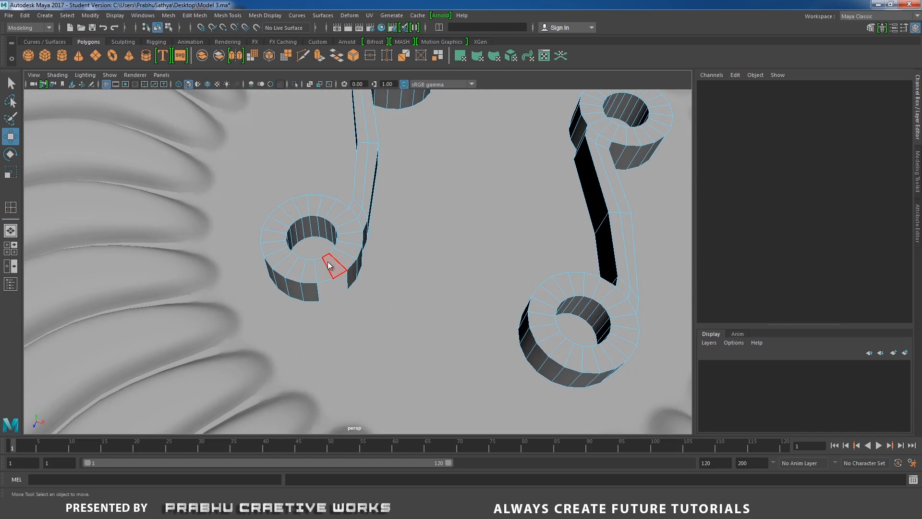
# Step: Bridge the open border edges of the two facing ring gaps with Divisions 1 to form a connecting bar
pyautogui.moveTo(331, 265); pyautogui.dragTo(328, 215, button='right')
pyautogui.keyDown('alt'); pyautogui.moveTo(322, 262); pyautogui.dragTo(343, 289); pyautogui.keyUp('alt')
pyautogui.scroll(3, 343, 289)
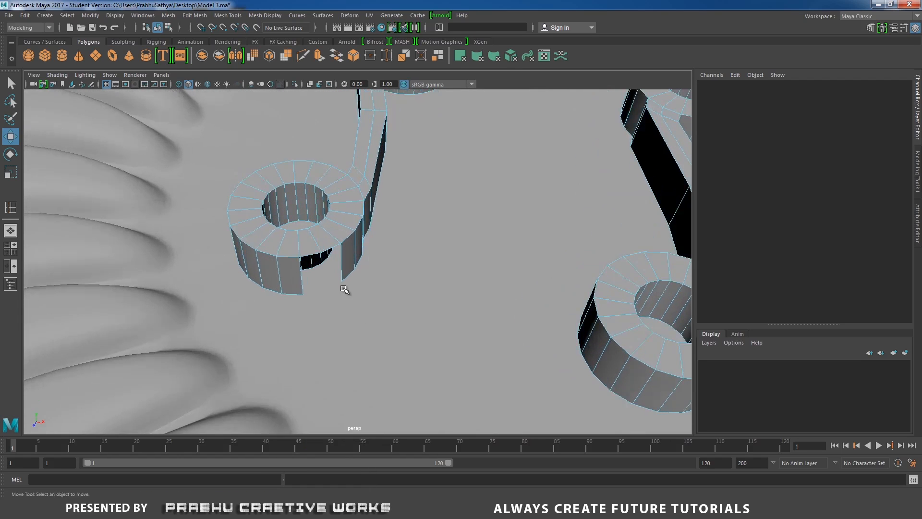
pyautogui.click(317, 253)
pyautogui.press('1')
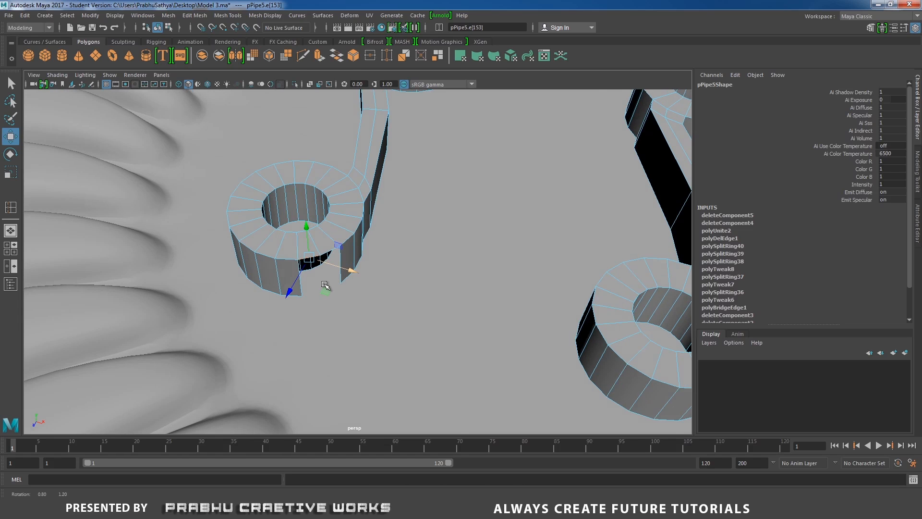
pyautogui.scroll(3, 365, 308)
pyautogui.keyDown('shift'); pyautogui.click(307, 249); pyautogui.keyUp('shift')
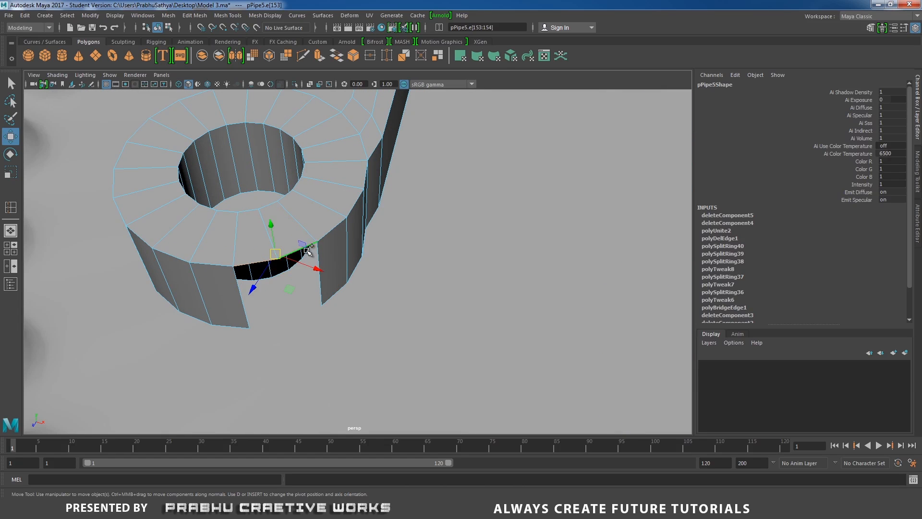
pyautogui.keyDown('shift'); pyautogui.click(321, 284); pyautogui.keyUp('shift')
pyautogui.keyDown('shift'); pyautogui.click(243, 301); pyautogui.keyUp('shift')
pyautogui.keyDown('alt'); pyautogui.moveTo(548, 291); pyautogui.dragTo(424, 315, button='right'); pyautogui.keyUp('alt')
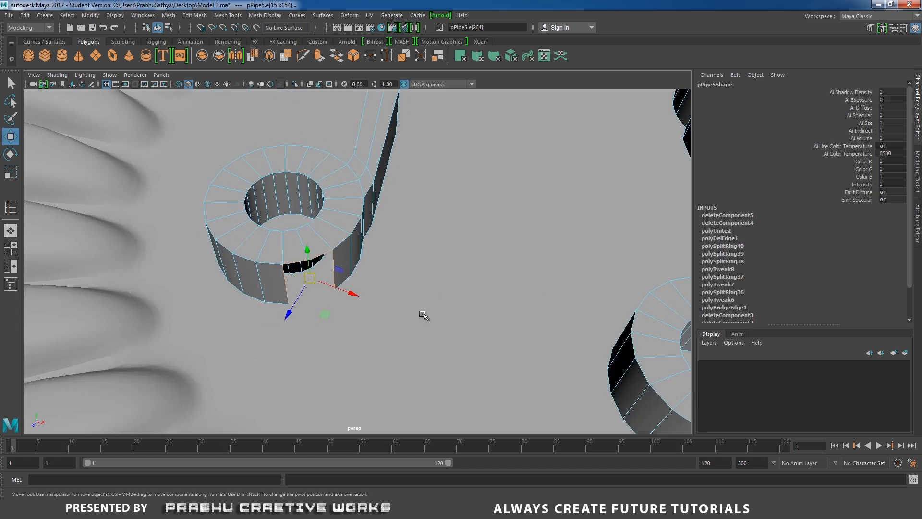
pyautogui.keyDown('alt'); pyautogui.moveTo(424, 315); pyautogui.dragTo(597, 253); pyautogui.keyUp('alt')
pyautogui.keyDown('alt'); pyautogui.moveTo(596, 253); pyautogui.dragTo(488, 305, button='middle'); pyautogui.keyUp('alt')
pyautogui.scroll(3, 381, 200)
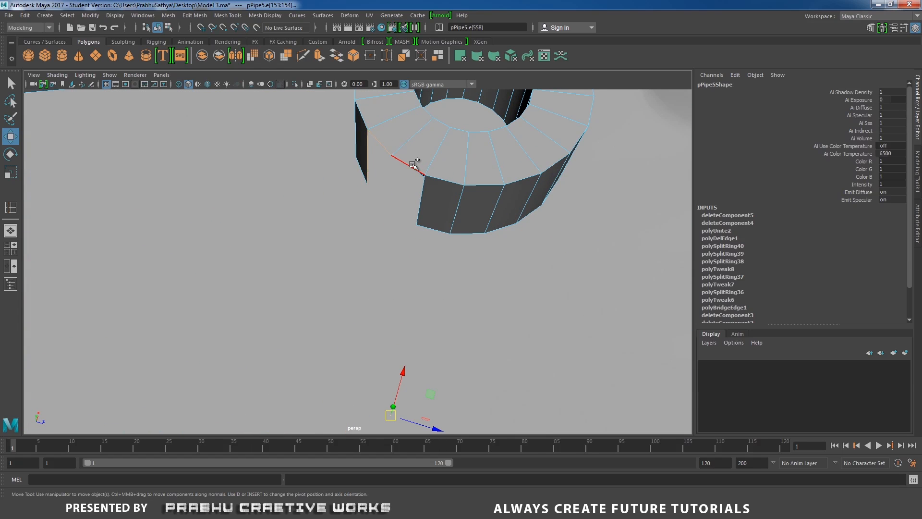
pyautogui.keyDown('shift'); pyautogui.click(456, 213); pyautogui.keyUp('shift')
pyautogui.keyDown('shift'); pyautogui.rightClick(456, 220); pyautogui.keyUp('shift')
pyautogui.keyDown('shift'); pyautogui.moveTo(457, 226); pyautogui.dragTo(290, 299, button='right'); pyautogui.keyUp('shift')
pyautogui.keyDown('alt'); pyautogui.moveTo(294, 301); pyautogui.dragTo(377, 276); pyautogui.keyUp('alt')
pyautogui.moveTo(586, 148); pyautogui.dragTo(590, 148)
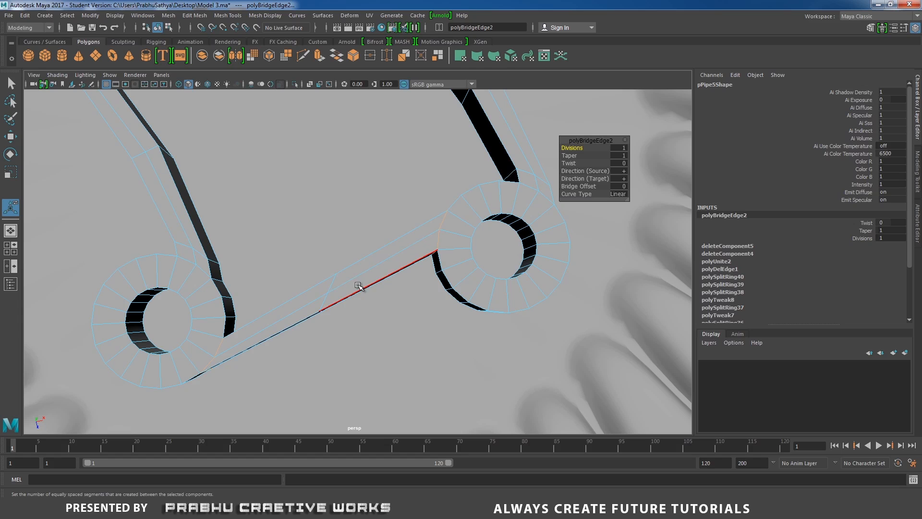
# Step: Select the middle edge loop of the new connecting bar and scale it along Z
pyautogui.moveTo(357, 238); pyautogui.dragTo(362, 207, button='right')
pyautogui.click(331, 284)
pyautogui.click(331, 283)
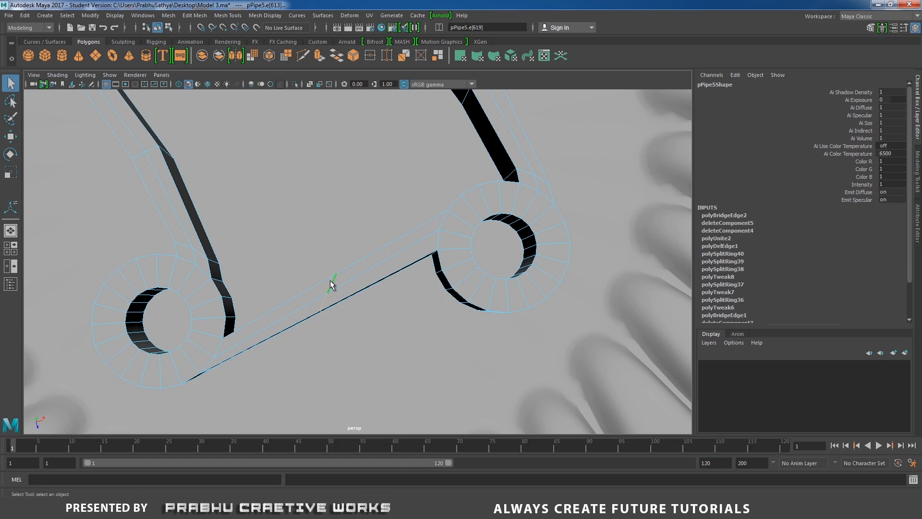
pyautogui.press('e')
pyautogui.keyDown('alt'); pyautogui.moveTo(349, 280); pyautogui.dragTo(340, 331); pyautogui.keyUp('alt')
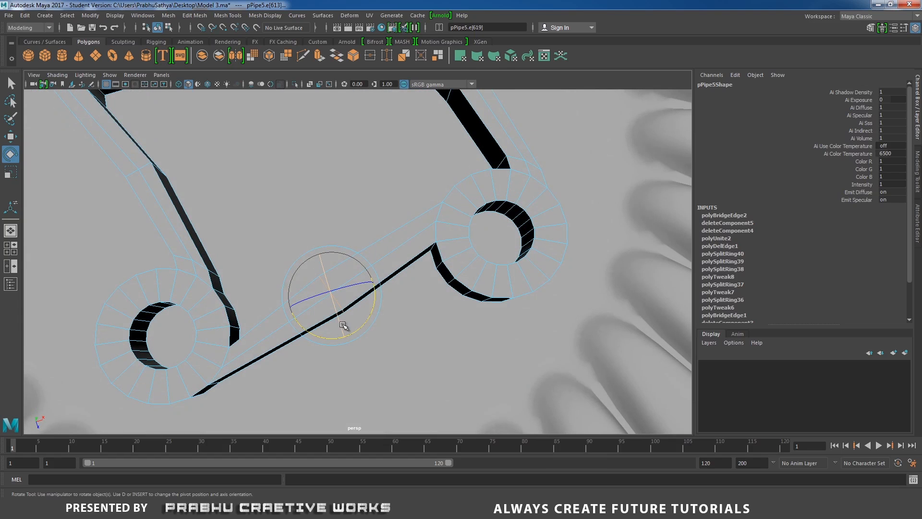
pyautogui.press('r')
pyautogui.moveTo(345, 336); pyautogui.dragTo(355, 289)
# Step: Check the biscuit reference image and move the bar's middle edge loop slightly along Z toward the biscuit's center
pyautogui.press('w')
pyautogui.click(439, 508)
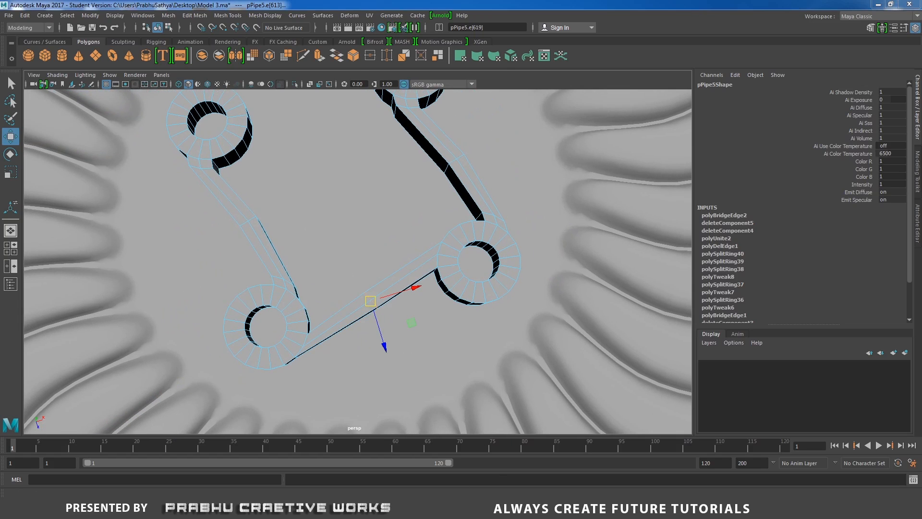
pyautogui.click(439, 508)
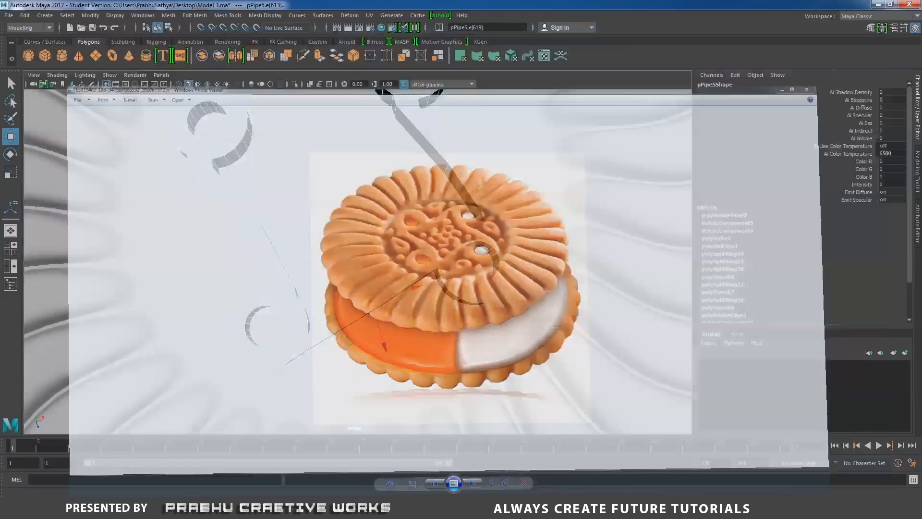
pyautogui.moveTo(387, 350)
pyautogui.mouseDown()
pyautogui.moveTo(402, 301)
pyautogui.moveTo(384, 337)
pyautogui.mouseUp()
pyautogui.scroll(5, 384, 337)
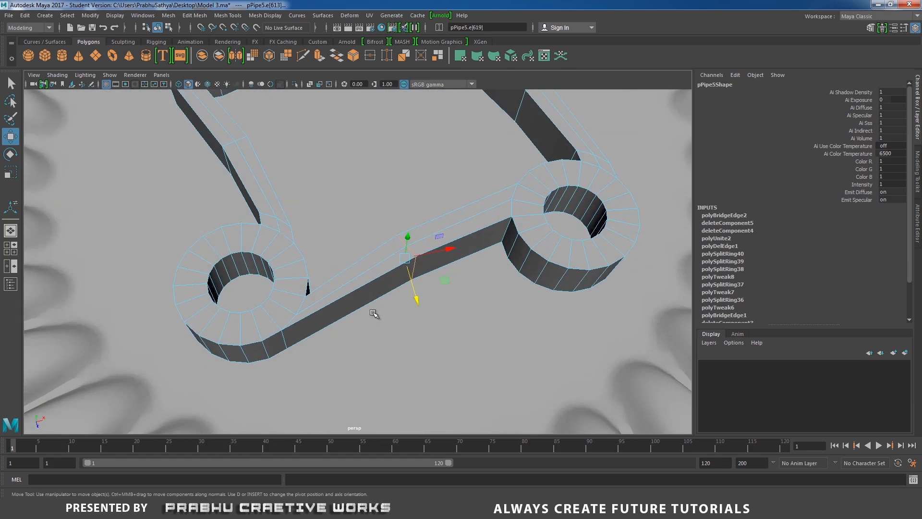
# Step: Insert an edge loop on the new bar near its left ring and move it outward along Z to curve the bar
pyautogui.keyDown('shift'); pyautogui.rightClick(416, 260); pyautogui.keyUp('shift')
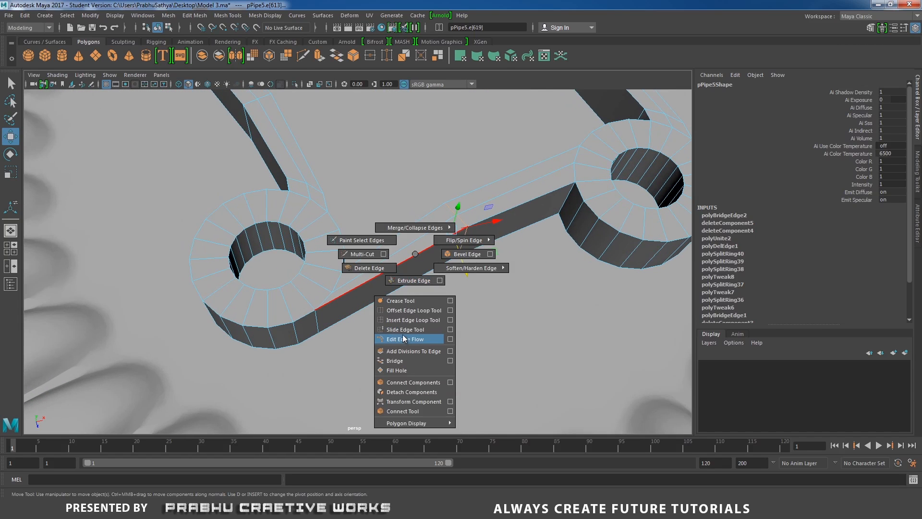
pyautogui.click(408, 320)
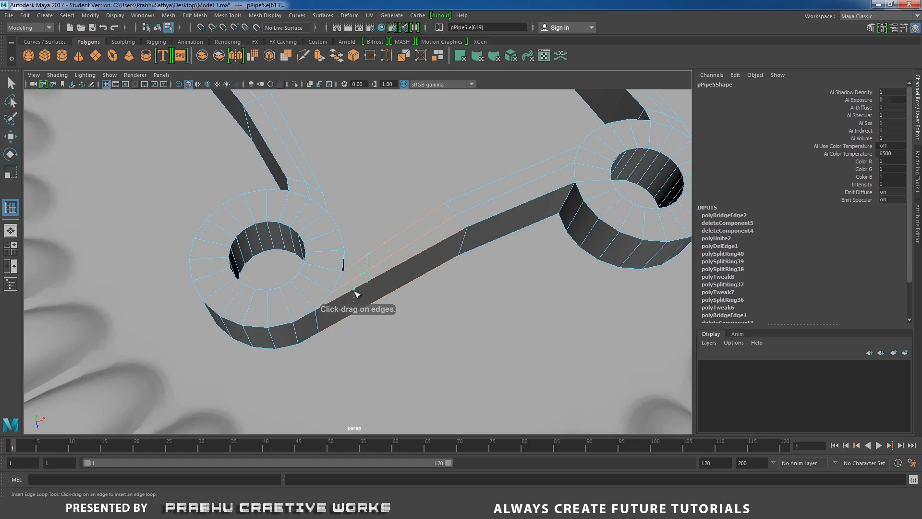
pyautogui.press('w')
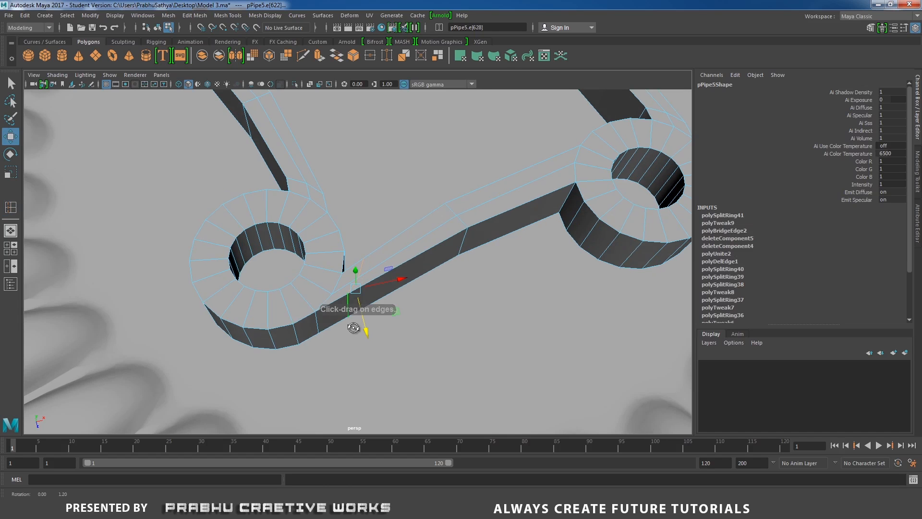
pyautogui.moveTo(355, 298); pyautogui.dragTo(366, 349)
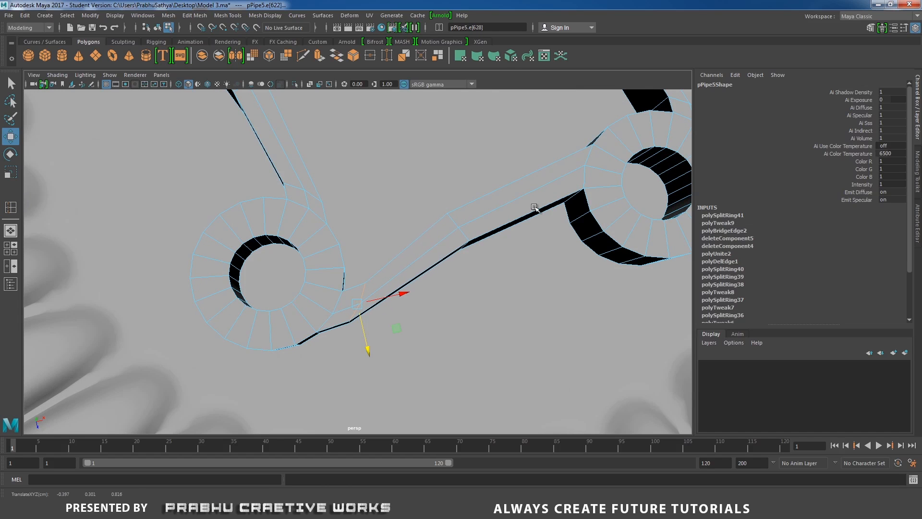
# Step: Insert an edge loop on the new bar near its right ring and move it along Z toward the biscuit's center
pyautogui.keyDown('alt'); pyautogui.moveTo(534, 207); pyautogui.dragTo(395, 301, button='middle'); pyautogui.keyUp('alt')
pyautogui.keyDown('alt'); pyautogui.moveTo(396, 300); pyautogui.dragTo(438, 314, button='right'); pyautogui.keyUp('alt')
pyautogui.press('g')
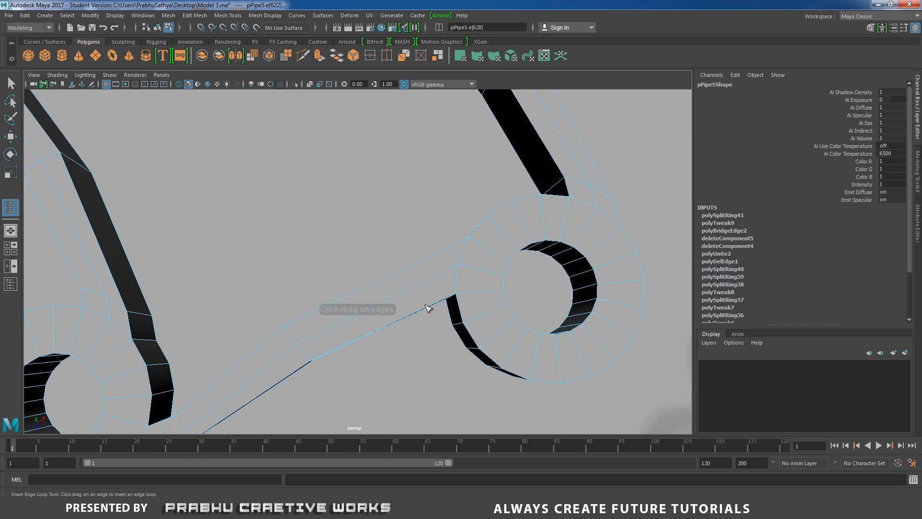
pyautogui.click(432, 307)
pyautogui.press('w')
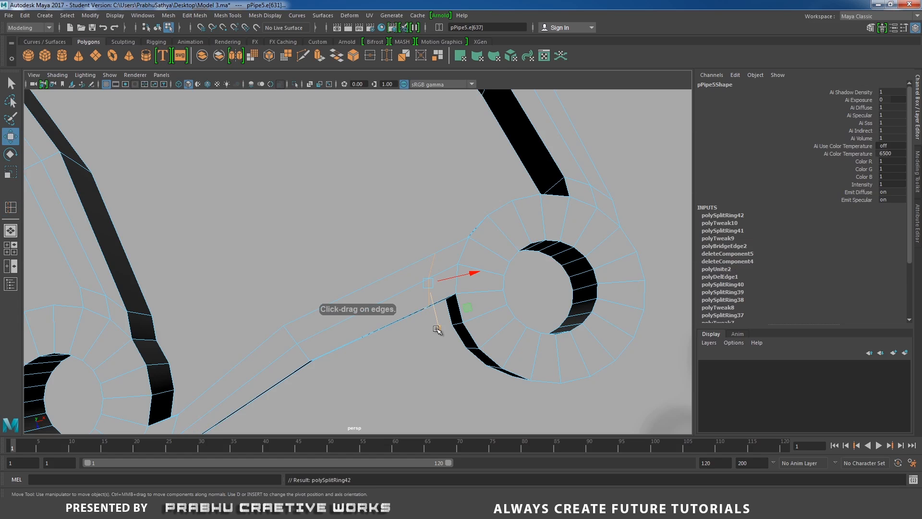
pyautogui.moveTo(438, 330); pyautogui.dragTo(438, 319)
# Step: Delete two adjacent outer side faces on one of the unbridged rings at the opposite end of the ornament
pyautogui.keyDown('alt'); pyautogui.moveTo(438, 318); pyautogui.dragTo(362, 312, button='right'); pyautogui.keyUp('alt')
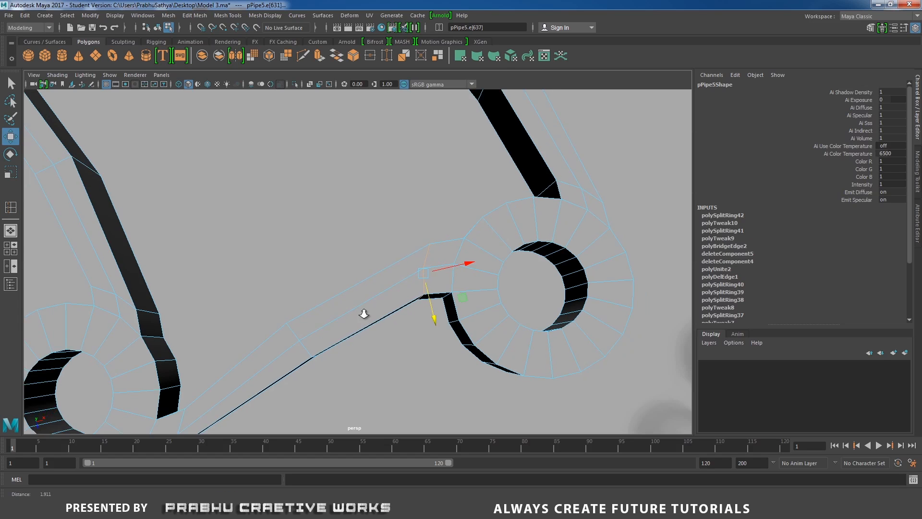
pyautogui.keyDown('alt'); pyautogui.moveTo(362, 312); pyautogui.dragTo(348, 258, button='middle'); pyautogui.keyUp('alt')
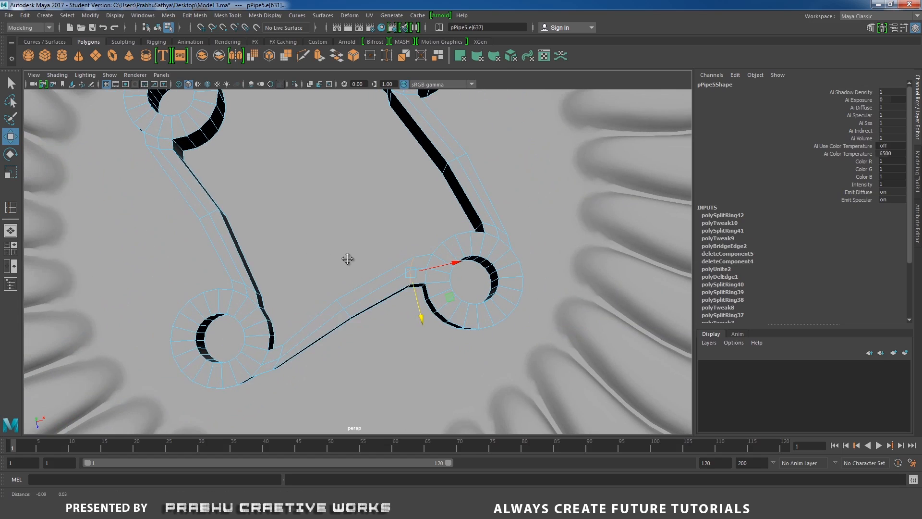
pyautogui.keyDown('alt'); pyautogui.moveTo(347, 258); pyautogui.dragTo(341, 267, button='right'); pyautogui.keyUp('alt')
pyautogui.moveTo(342, 267)
pyautogui.keyDown('alt'); pyautogui.mouseDown()
pyautogui.moveTo(251, 208)
pyautogui.moveTo(329, 232)
pyautogui.moveTo(337, 273)
pyautogui.mouseUp(); pyautogui.keyUp('alt')
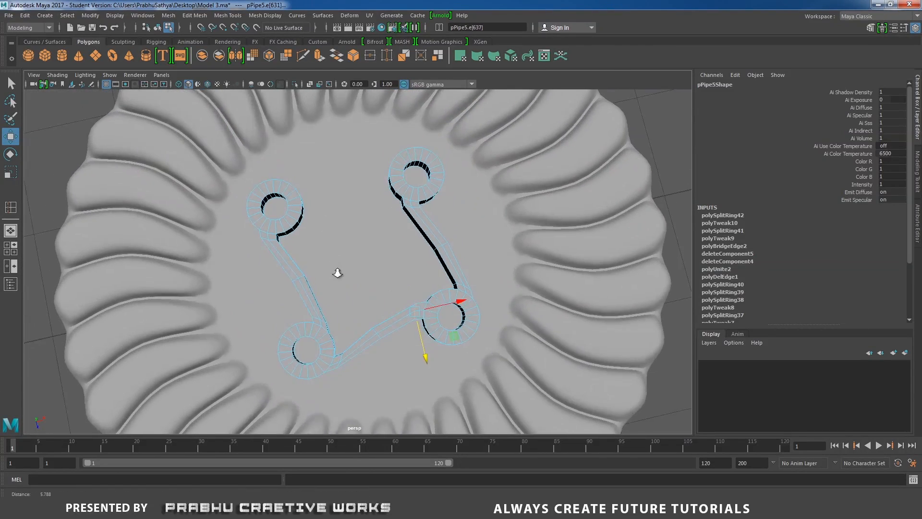
pyautogui.keyDown('alt'); pyautogui.moveTo(337, 273); pyautogui.dragTo(356, 233, button='right'); pyautogui.keyUp('alt')
pyautogui.keyDown('alt'); pyautogui.moveTo(356, 233); pyautogui.dragTo(369, 260, button='middle'); pyautogui.keyUp('alt')
pyautogui.keyDown('alt'); pyautogui.moveTo(369, 260); pyautogui.dragTo(422, 293, button='right'); pyautogui.keyUp('alt')
pyautogui.keyDown('alt'); pyautogui.moveTo(422, 293); pyautogui.dragTo(298, 279); pyautogui.keyUp('alt')
pyautogui.keyDown('alt'); pyautogui.moveTo(298, 279); pyautogui.dragTo(376, 243, button='right'); pyautogui.keyUp('alt')
pyautogui.keyDown('alt'); pyautogui.moveTo(376, 243); pyautogui.dragTo(407, 295, button='middle'); pyautogui.keyUp('alt')
pyautogui.keyDown('alt'); pyautogui.moveTo(408, 294); pyautogui.dragTo(402, 271, button='right'); pyautogui.keyUp('alt')
pyautogui.moveTo(329, 167); pyautogui.dragTo(328, 195, button='right')
pyautogui.click(312, 188)
pyautogui.keyDown('shift'); pyautogui.click(335, 178); pyautogui.keyUp('shift')
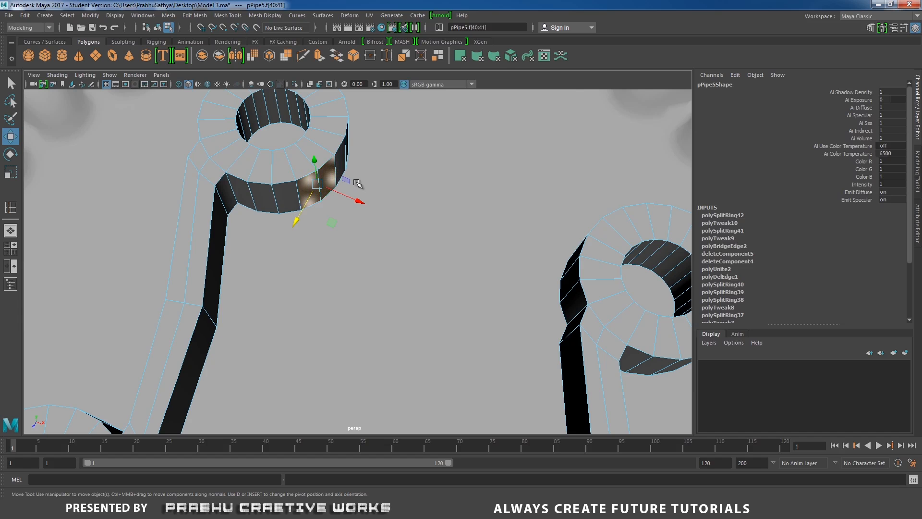
pyautogui.click(360, 185)
# Step: Delete two adjacent outer side faces on the other unbridged ring, facing the first gap
pyautogui.keyDown('alt'); pyautogui.moveTo(379, 187); pyautogui.dragTo(475, 259); pyautogui.keyUp('alt')
pyautogui.click(377, 210)
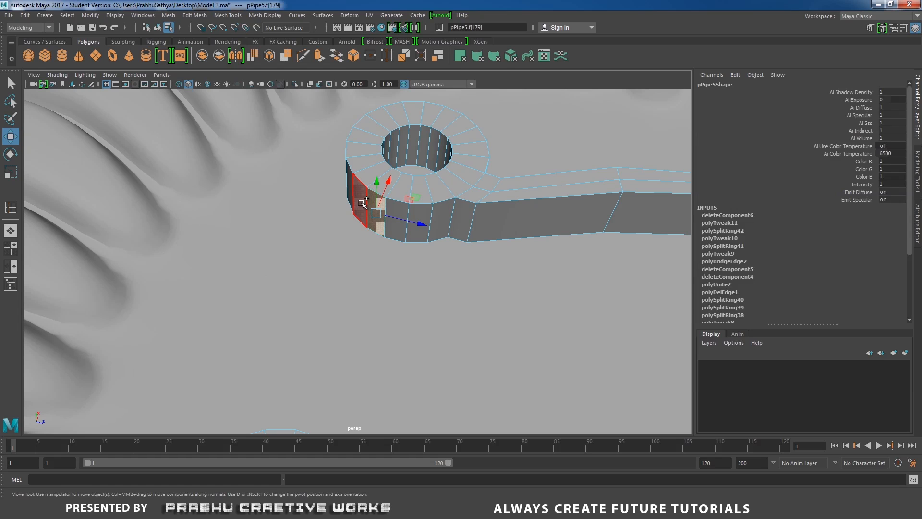
pyautogui.keyDown('shift'); pyautogui.click(363, 202); pyautogui.keyUp('shift')
pyautogui.press('Delete')
# Step: Bridge the open border edges of the two facing rings with one division to form the last connecting bar
pyautogui.keyDown('alt'); pyautogui.moveTo(421, 217); pyautogui.dragTo(256, 232); pyautogui.keyUp('alt')
pyautogui.moveTo(256, 231); pyautogui.dragTo(270, 210, button='right')
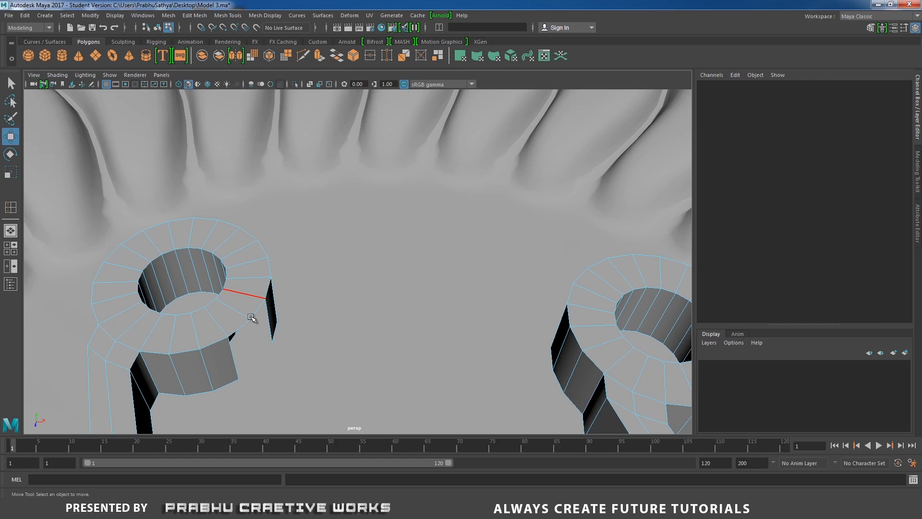
pyautogui.click(235, 361)
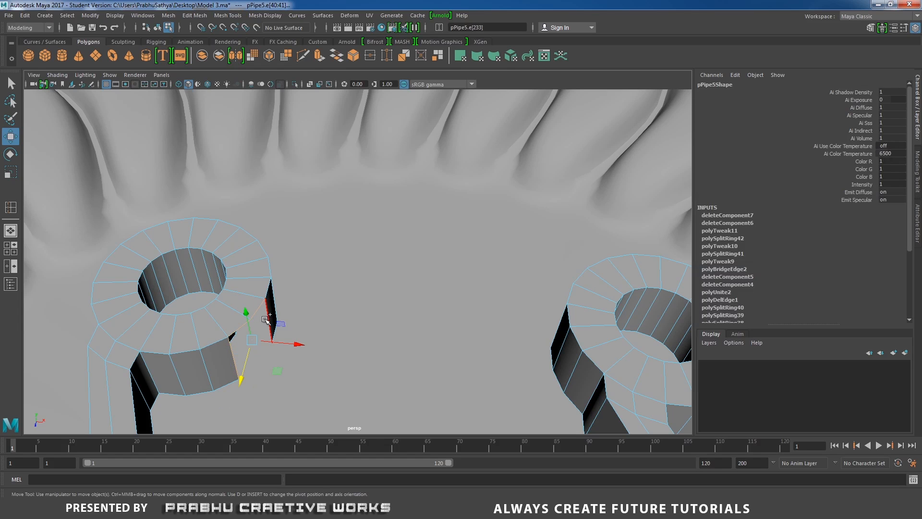
pyautogui.keyDown('alt'); pyautogui.moveTo(328, 320); pyautogui.dragTo(423, 313); pyautogui.keyUp('alt')
pyautogui.keyDown('shift'); pyautogui.click(447, 161); pyautogui.keyUp('shift')
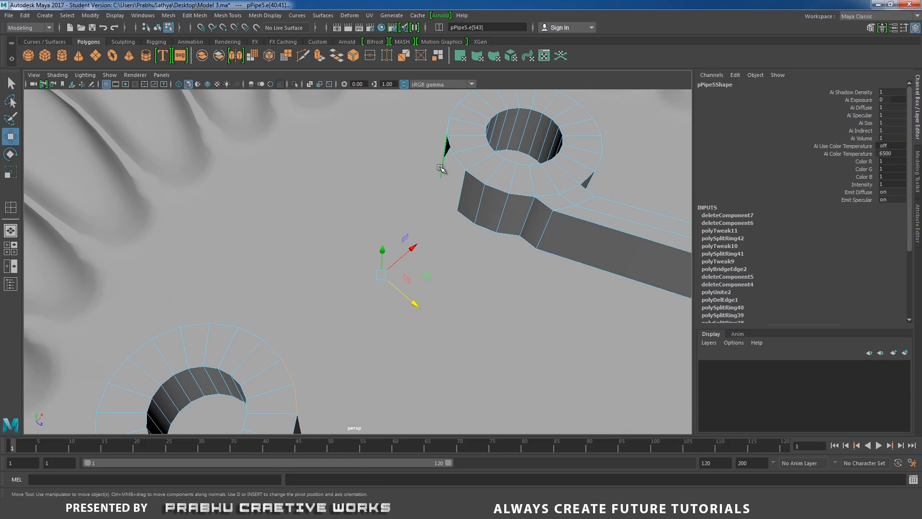
pyautogui.press('f')
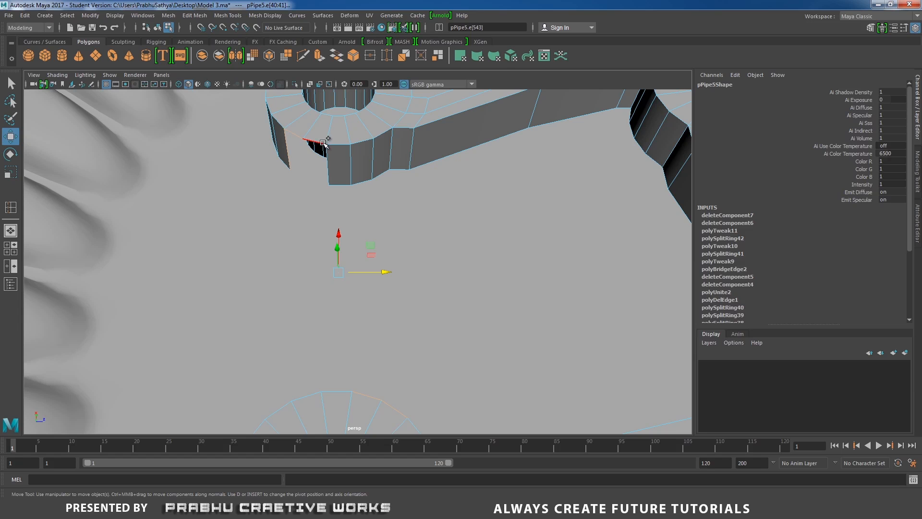
pyautogui.keyDown('shift'); pyautogui.moveTo(362, 174); pyautogui.dragTo(357, 280, button='right'); pyautogui.keyUp('shift')
pyautogui.scroll(-5, 369, 267)
pyautogui.keyDown('alt'); pyautogui.moveTo(368, 267); pyautogui.dragTo(607, 214); pyautogui.keyUp('alt')
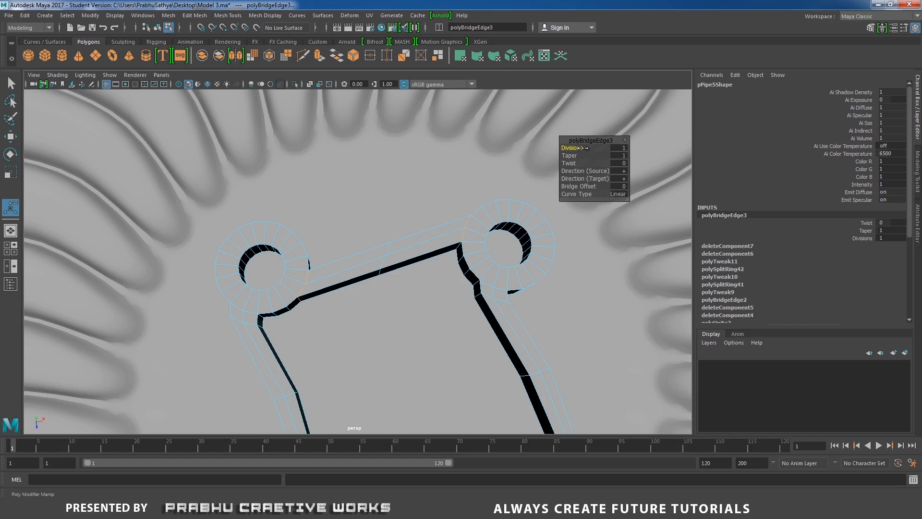
pyautogui.keyDown('alt'); pyautogui.moveTo(450, 230); pyautogui.dragTo(469, 278, button='right'); pyautogui.keyUp('alt')
# Step: Select the middle edge loop across the new bar and flatten it along X
pyautogui.moveTo(407, 233); pyautogui.dragTo(407, 206, button='right')
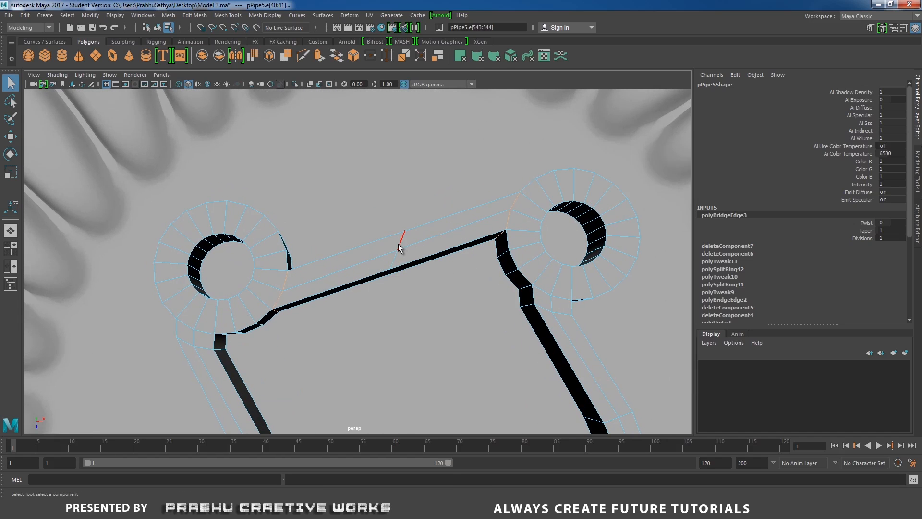
pyautogui.click(398, 243)
pyautogui.press('r')
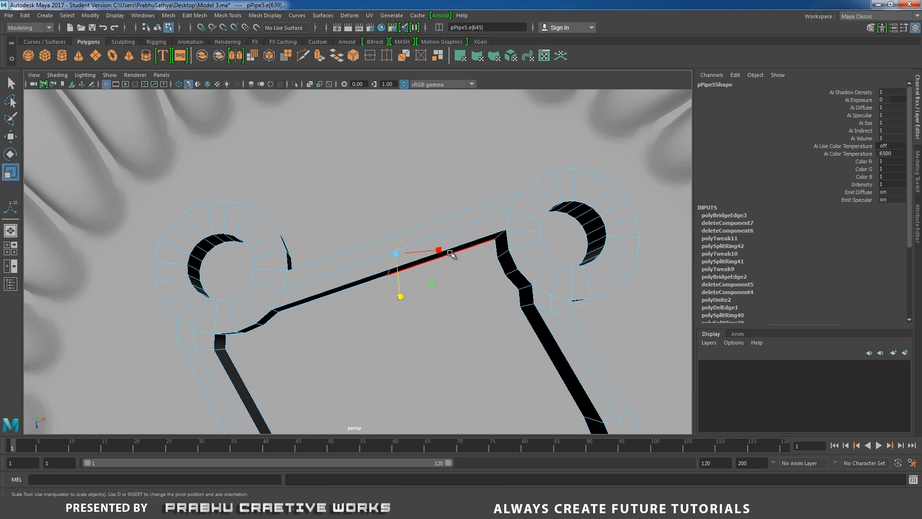
pyautogui.moveTo(438, 250); pyautogui.dragTo(396, 255)
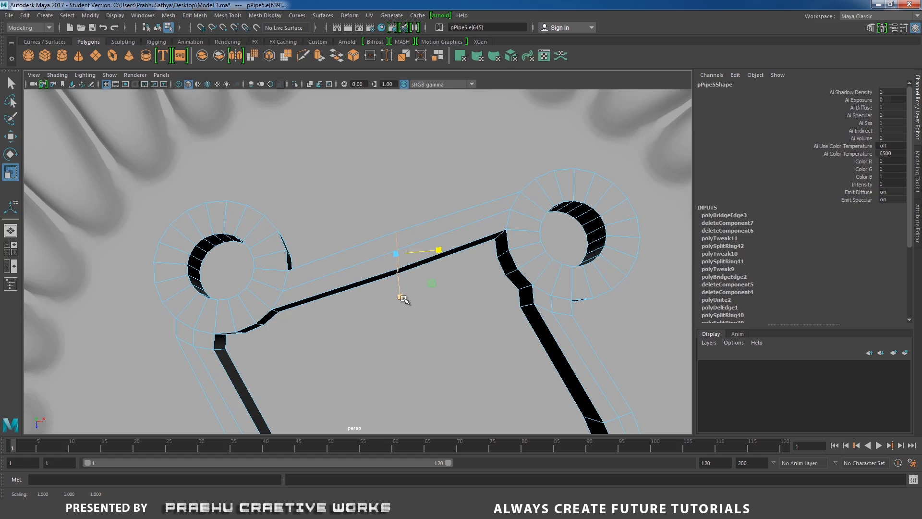
pyautogui.click(401, 298)
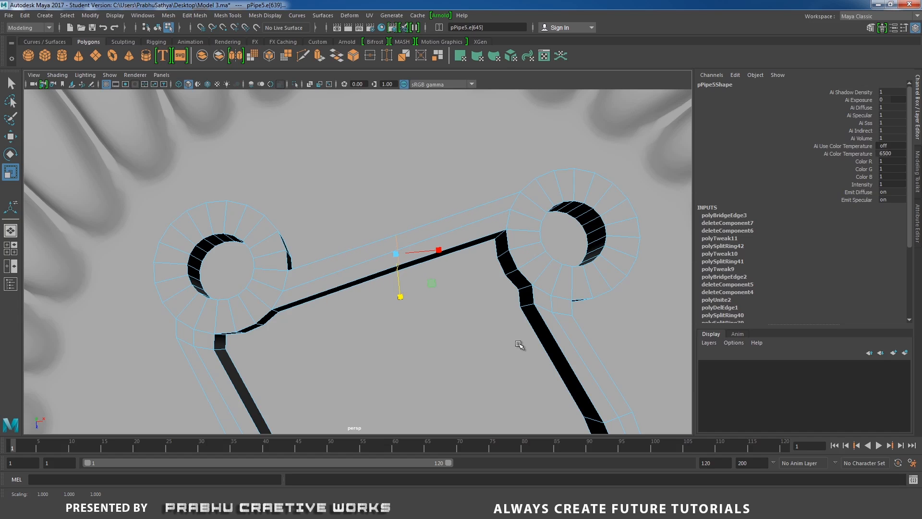
# Step: Move the bar's straightened middle edge loop along Z toward the biscuit's center to bend the bar
pyautogui.keyDown('alt'); pyautogui.moveTo(518, 344); pyautogui.dragTo(278, 342, button='right'); pyautogui.keyUp('alt')
pyautogui.keyDown('alt'); pyautogui.moveTo(278, 342); pyautogui.dragTo(280, 318, button='middle'); pyautogui.keyUp('alt')
pyautogui.keyDown('alt'); pyautogui.moveTo(280, 318); pyautogui.dragTo(337, 321, button='right'); pyautogui.keyUp('alt')
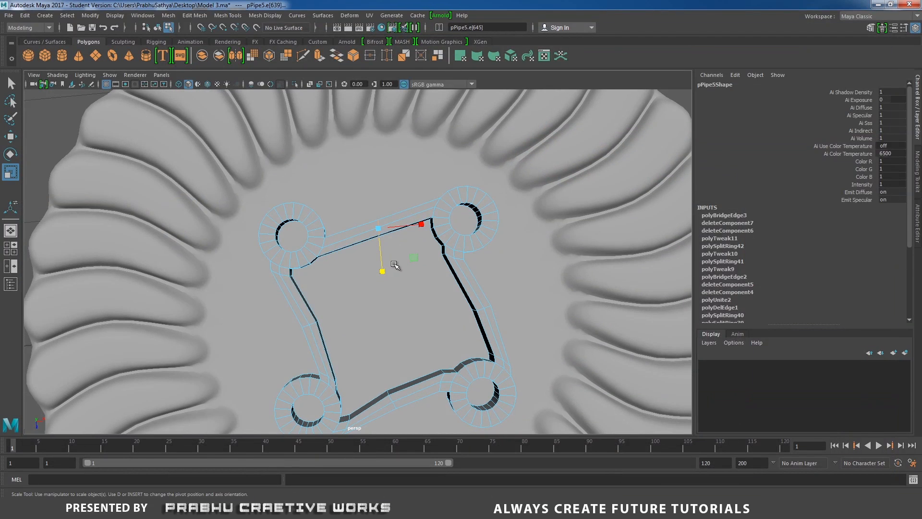
pyautogui.press('w')
pyautogui.moveTo(384, 276); pyautogui.dragTo(386, 283)
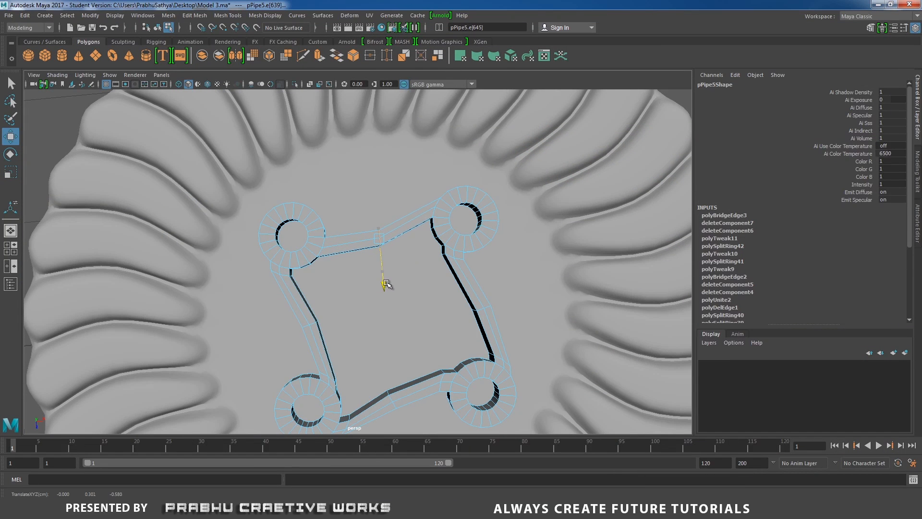
# Step: Insert an edge loop on the bent bar near its left ring and move it along Z toward the biscuit's center
pyautogui.scroll(8, 444, 296)
pyautogui.keyDown('alt'); pyautogui.moveTo(389, 216); pyautogui.dragTo(369, 182, button='middle'); pyautogui.keyUp('alt')
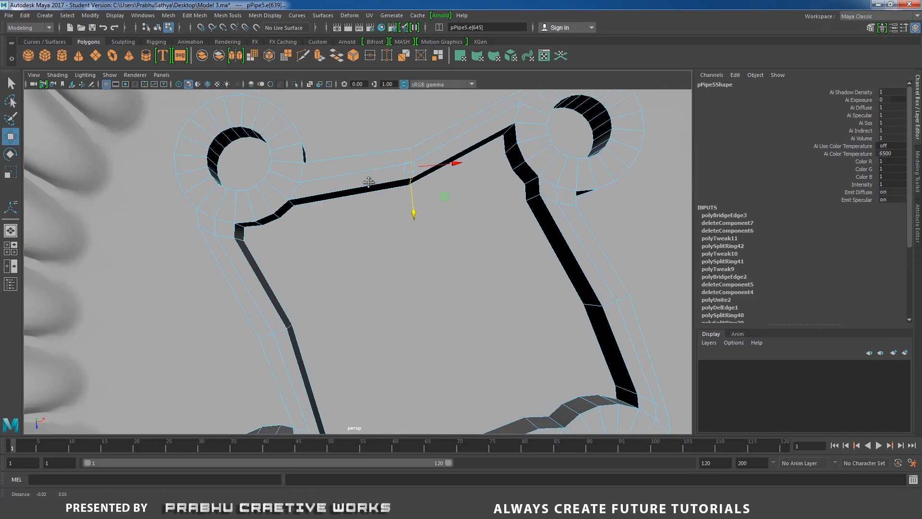
pyautogui.scroll(3, 368, 182)
pyautogui.keyDown('shift'); pyautogui.moveTo(382, 160); pyautogui.dragTo(361, 226, button='right'); pyautogui.keyUp('shift')
pyautogui.click(317, 180)
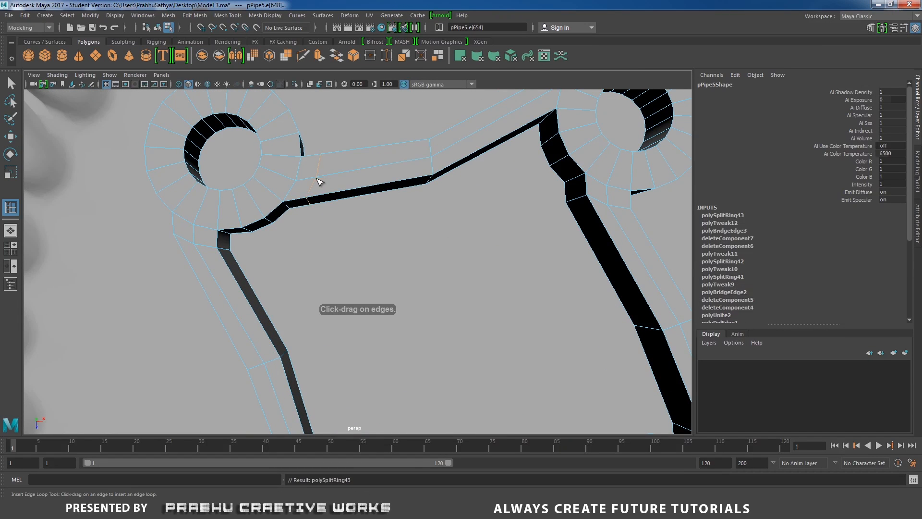
pyautogui.press('w')
pyautogui.moveTo(319, 219); pyautogui.dragTo(325, 234)
pyautogui.scroll(-5, 319, 232)
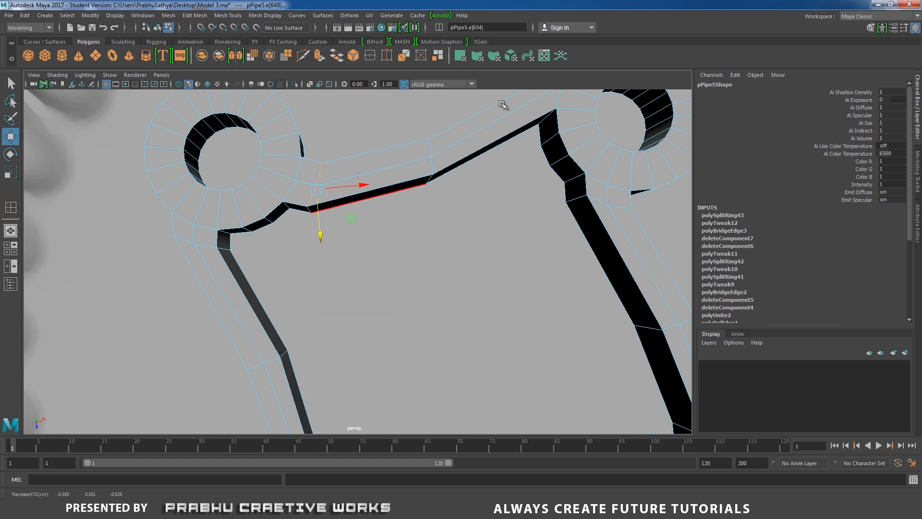
# Step: Insert an edge loop on the bar near its right ring and shift it slightly outward along Z
pyautogui.press('g')
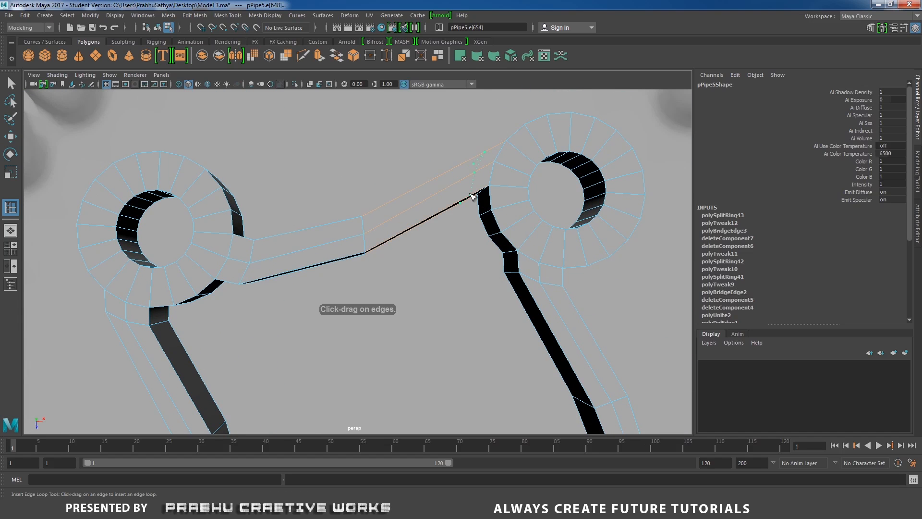
pyautogui.click(470, 195)
pyautogui.press('w')
pyautogui.moveTo(473, 219); pyautogui.dragTo(473, 212)
# Step: Insert supporting edge loops close to the bottom edge of the ornament's inner side wall and outer side wall
pyautogui.scroll(-5, 197, 242)
pyautogui.keyDown('alt'); pyautogui.moveTo(259, 307); pyautogui.dragTo(287, 230); pyautogui.keyUp('alt')
pyautogui.keyDown('alt'); pyautogui.moveTo(292, 308); pyautogui.dragTo(314, 233, button='middle'); pyautogui.keyUp('alt')
pyautogui.scroll(3, 288, 232)
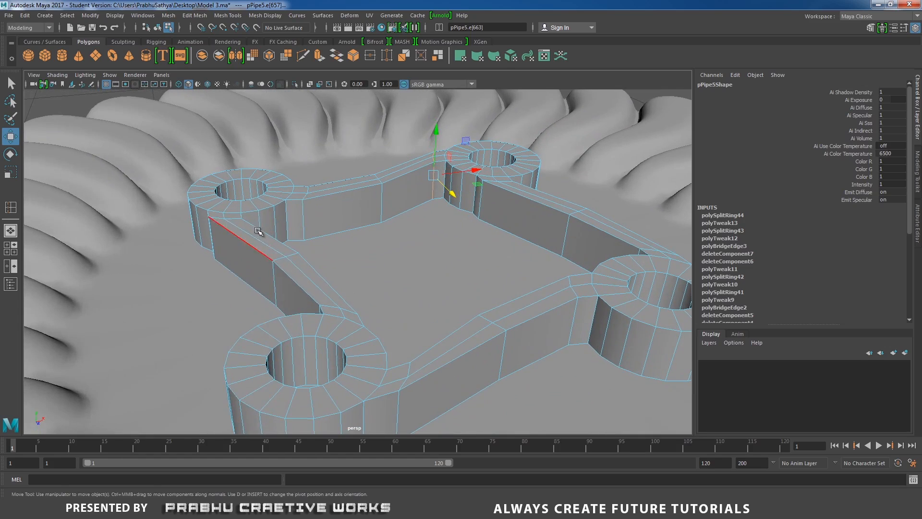
pyautogui.moveTo(256, 218); pyautogui.dragTo(318, 180, button='right')
pyautogui.keyDown('alt'); pyautogui.moveTo(312, 212); pyautogui.dragTo(194, 233); pyautogui.keyUp('alt')
pyautogui.scroll(3, 352, 169)
pyautogui.keyDown('alt'); pyautogui.moveTo(233, 211); pyautogui.dragTo(340, 174, button='middle'); pyautogui.keyUp('alt')
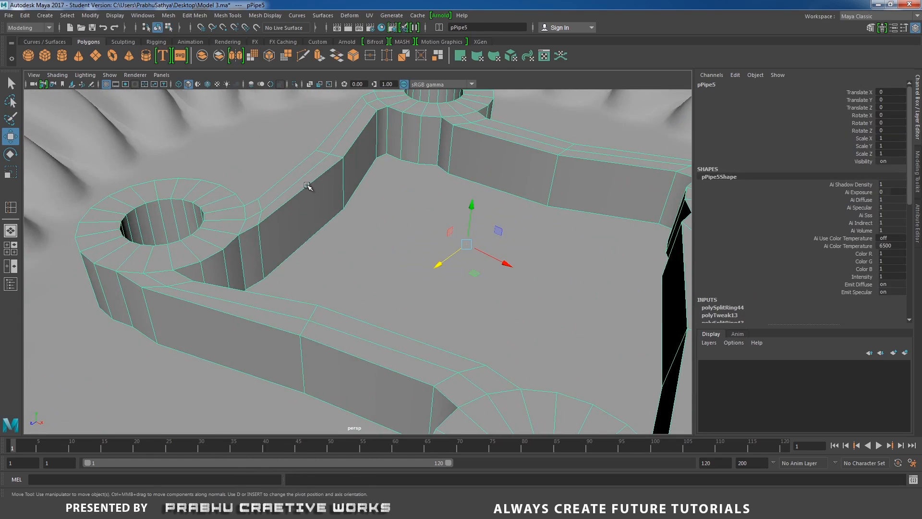
pyautogui.keyDown('shift'); pyautogui.rightClick(307, 185); pyautogui.keyUp('shift')
pyautogui.keyDown('shift'); pyautogui.moveTo(307, 185); pyautogui.dragTo(265, 199, button='right'); pyautogui.keyUp('shift')
pyautogui.keyDown('alt'); pyautogui.moveTo(263, 204); pyautogui.dragTo(214, 261); pyautogui.keyUp('alt')
pyautogui.scroll(3, 216, 242)
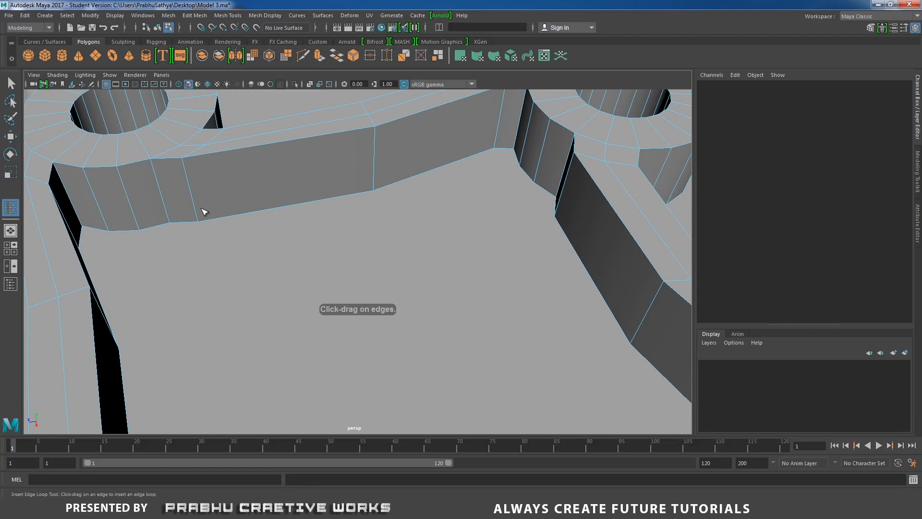
pyautogui.moveTo(199, 212); pyautogui.dragTo(197, 210)
pyautogui.keyDown('alt'); pyautogui.moveTo(227, 182); pyautogui.dragTo(436, 216, button='middle'); pyautogui.keyUp('alt')
pyautogui.keyDown('alt'); pyautogui.moveTo(342, 201); pyautogui.dragTo(337, 249); pyautogui.keyUp('alt')
pyautogui.keyDown('alt'); pyautogui.moveTo(372, 236); pyautogui.dragTo(364, 266); pyautogui.keyUp('alt')
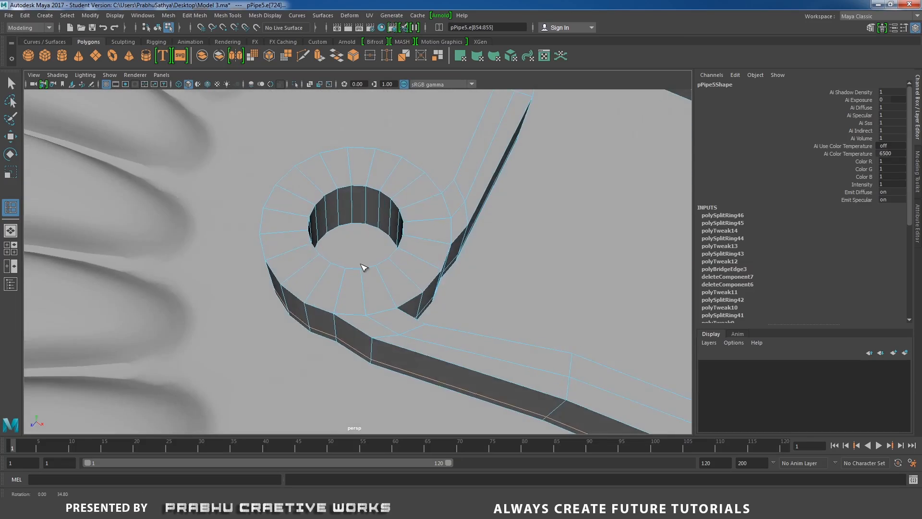
# Step: Insert a supporting edge loop near the bottom edge inside each of the four ring holes
pyautogui.keyDown('alt'); pyautogui.moveTo(364, 265); pyautogui.dragTo(431, 218, button='right'); pyautogui.keyUp('alt')
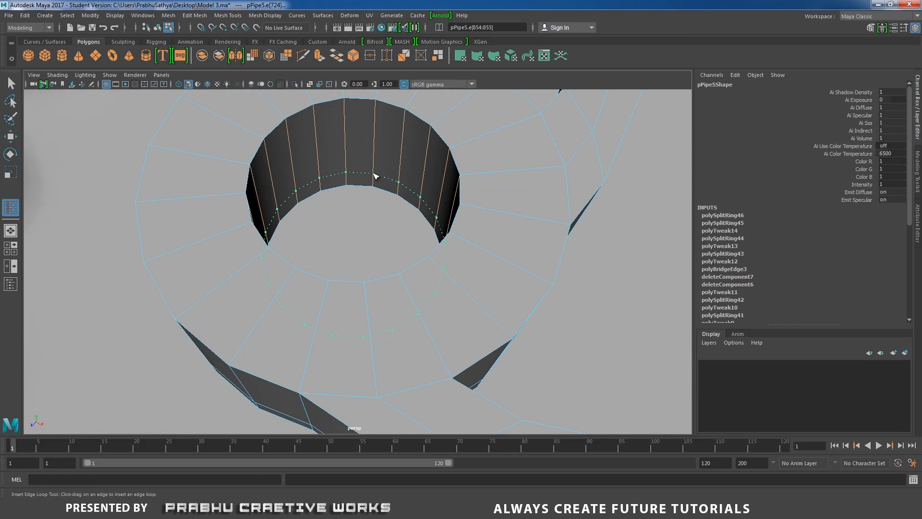
pyautogui.moveTo(375, 177); pyautogui.dragTo(375, 176)
pyautogui.keyDown('alt'); pyautogui.moveTo(510, 127); pyautogui.dragTo(417, 196); pyautogui.keyUp('alt')
pyautogui.keyDown('alt'); pyautogui.moveTo(574, 206); pyautogui.dragTo(476, 287); pyautogui.keyUp('alt')
pyautogui.keyDown('alt'); pyautogui.moveTo(477, 287); pyautogui.dragTo(346, 255); pyautogui.keyUp('alt')
pyautogui.keyDown('alt'); pyautogui.moveTo(345, 255); pyautogui.dragTo(490, 226, button='right'); pyautogui.keyUp('alt')
pyautogui.moveTo(390, 246); pyautogui.dragTo(391, 246)
pyautogui.keyDown('alt'); pyautogui.moveTo(391, 246); pyautogui.dragTo(296, 222, button='right'); pyautogui.keyUp('alt')
pyautogui.keyDown('alt'); pyautogui.moveTo(295, 222); pyautogui.dragTo(360, 317, button='middle'); pyautogui.keyUp('alt')
pyautogui.keyDown('alt'); pyautogui.moveTo(360, 317); pyautogui.dragTo(301, 245); pyautogui.keyUp('alt')
pyautogui.keyDown('alt'); pyautogui.moveTo(300, 244); pyautogui.dragTo(351, 281, button='right'); pyautogui.keyUp('alt')
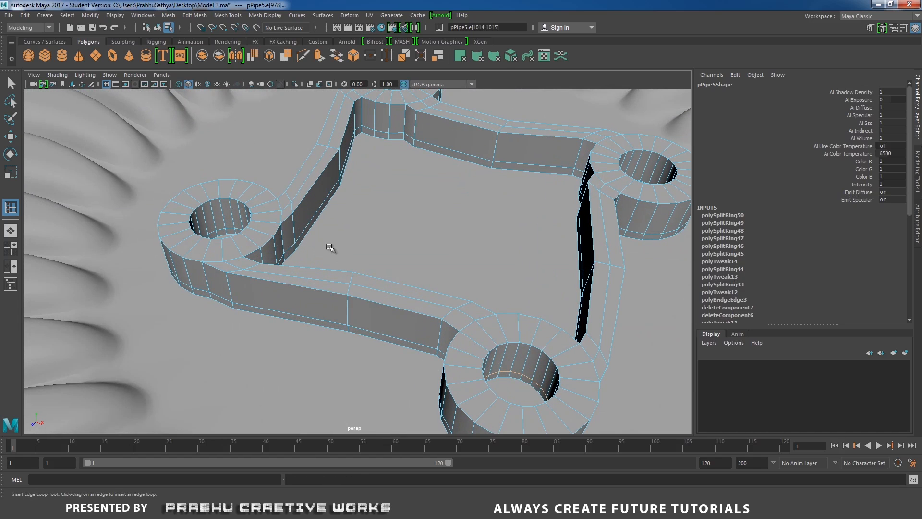
# Step: Return the ornament to object mode, turn on its smooth mesh preview and inspect the rounded shape on the biscuit
pyautogui.press('w')
pyautogui.moveTo(316, 200); pyautogui.dragTo(299, 192, button='right')
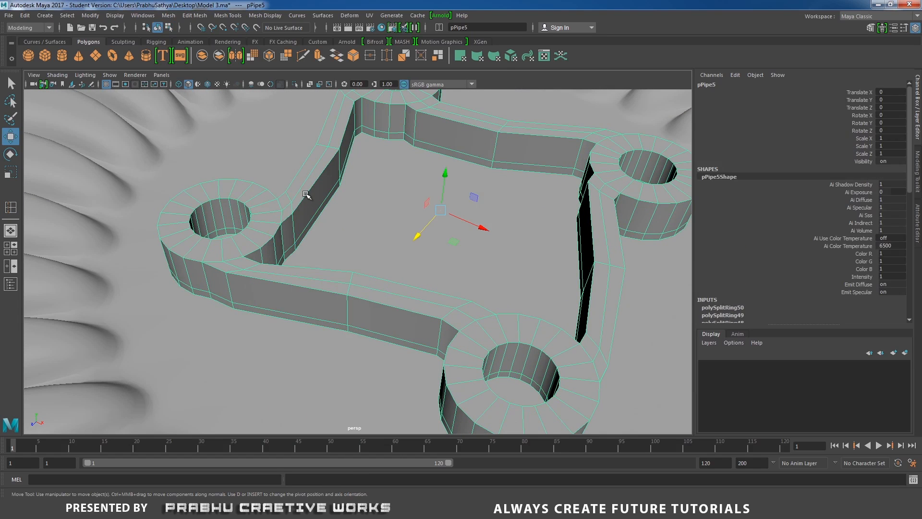
pyautogui.press('3')
pyautogui.keyDown('alt'); pyautogui.moveTo(372, 208); pyautogui.dragTo(188, 219, button='right'); pyautogui.keyUp('alt')
pyautogui.keyDown('alt'); pyautogui.moveTo(312, 219); pyautogui.dragTo(157, 196, button='right'); pyautogui.keyUp('alt')
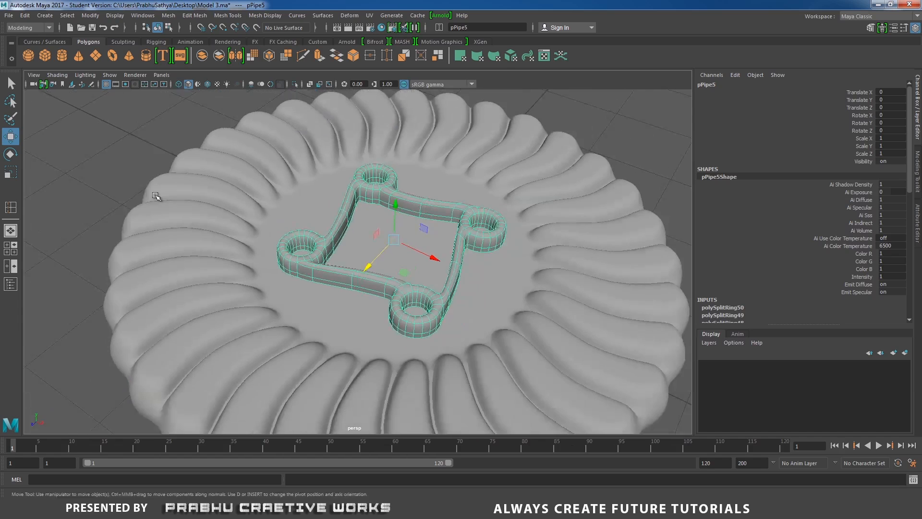
pyautogui.click(108, 151)
pyautogui.keyDown('alt'); pyautogui.moveTo(192, 164); pyautogui.dragTo(268, 220); pyautogui.keyUp('alt')
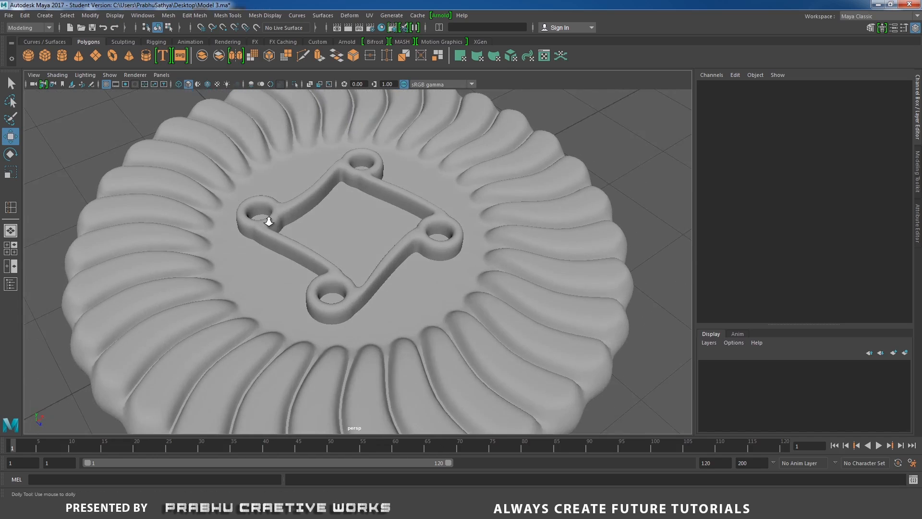
pyautogui.keyDown('alt'); pyautogui.moveTo(267, 220); pyautogui.dragTo(345, 241, button='right'); pyautogui.keyUp('alt')
pyautogui.keyDown('alt'); pyautogui.moveTo(345, 240); pyautogui.dragTo(350, 249); pyautogui.keyUp('alt')
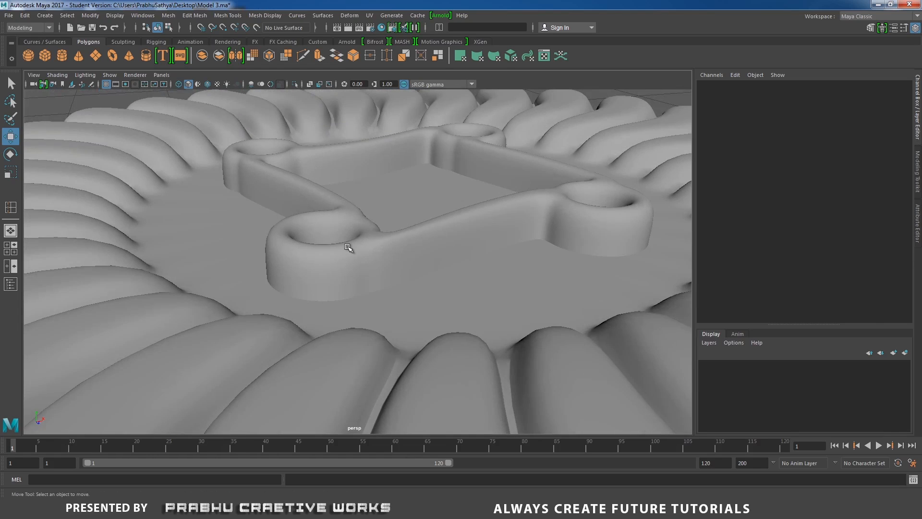
# Step: Lower the ornament's outer bottom edge loop along Y and scale it outward in X and Z to about 1.018
pyautogui.keyDown('alt'); pyautogui.moveTo(350, 249); pyautogui.dragTo(381, 183, button='right'); pyautogui.keyUp('alt')
pyautogui.click(360, 275)
pyautogui.doubleClick(368, 309)
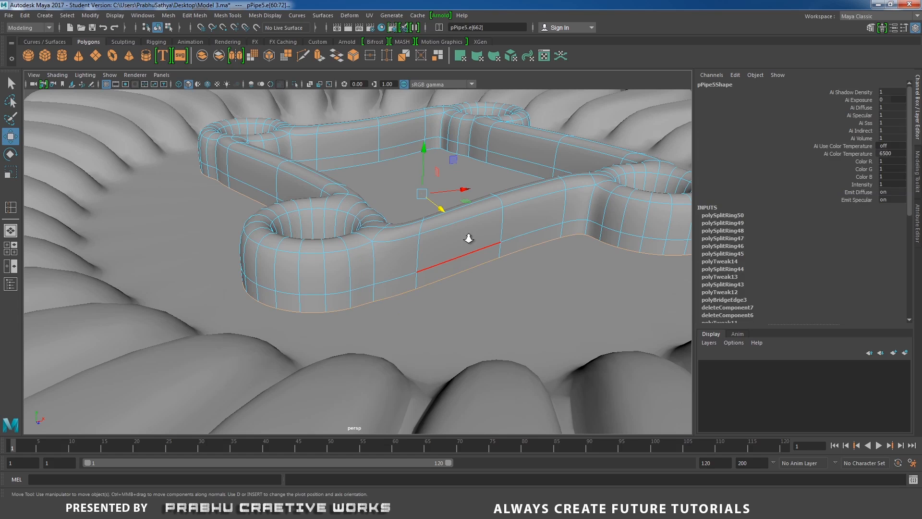
pyautogui.keyDown('alt'); pyautogui.moveTo(468, 238); pyautogui.dragTo(411, 168, button='right'); pyautogui.keyUp('alt')
pyautogui.moveTo(411, 168); pyautogui.dragTo(395, 211)
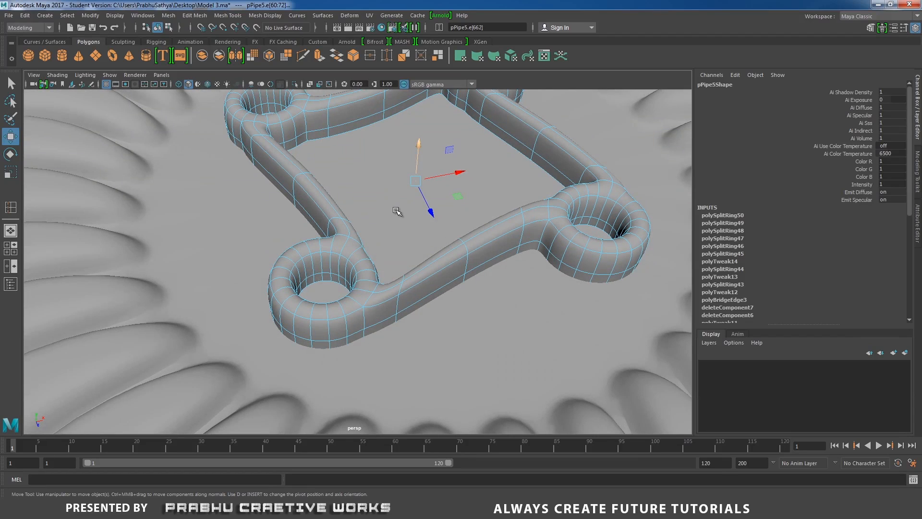
pyautogui.press('r')
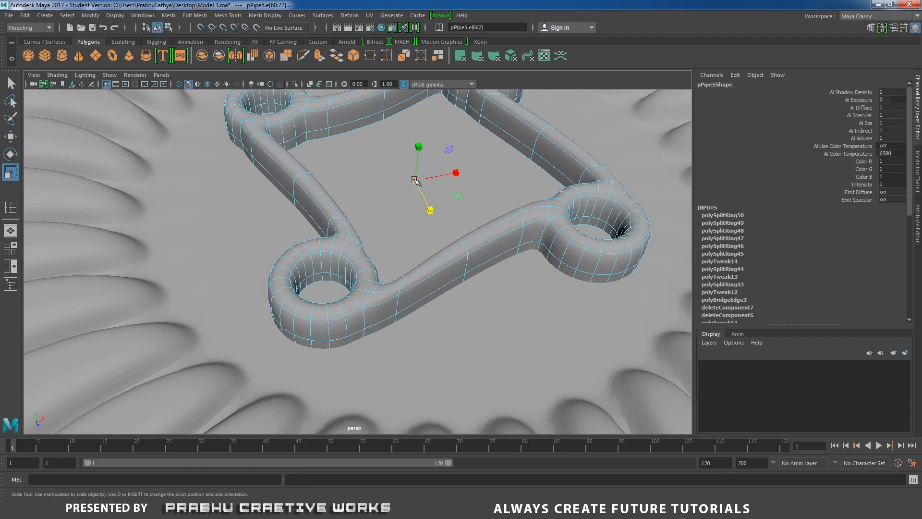
pyautogui.moveTo(414, 179); pyautogui.dragTo(418, 181)
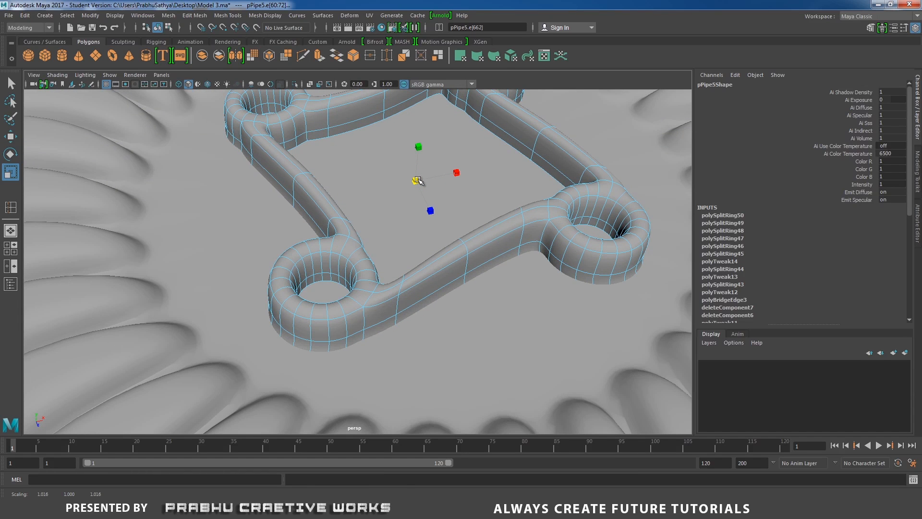
pyautogui.moveTo(366, 232); pyautogui.dragTo(427, 202, button='right')
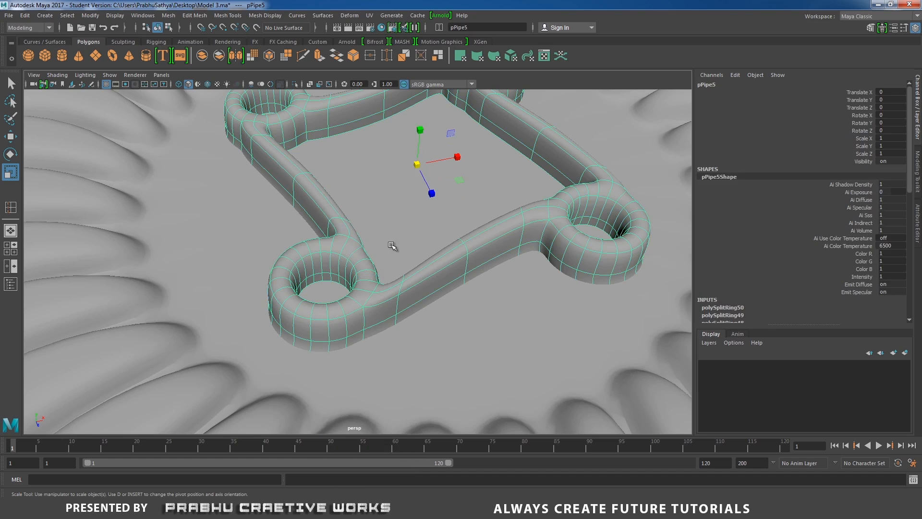
pyautogui.click(311, 356)
pyautogui.keyDown('alt'); pyautogui.moveTo(404, 351); pyautogui.dragTo(83, 283, button='right'); pyautogui.keyUp('alt')
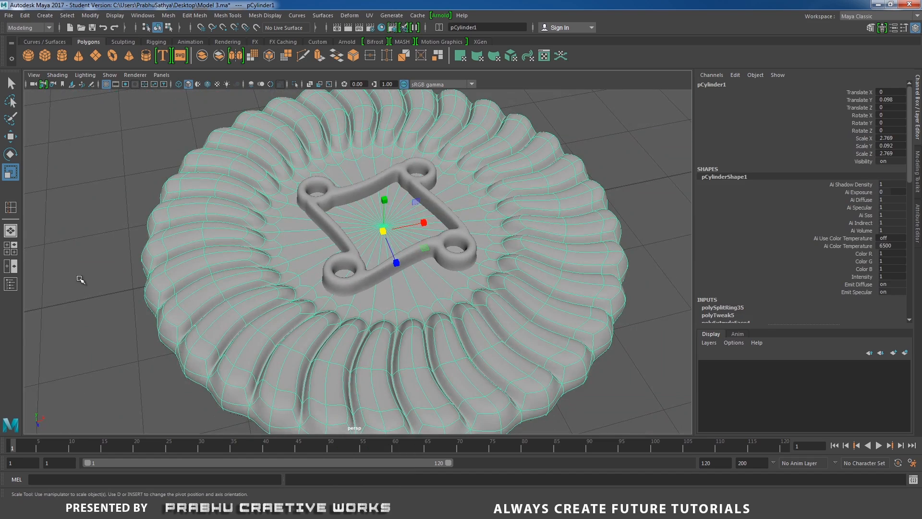
pyautogui.click(80, 280)
# Step: Move the ornament's inner bottom edge loop slightly along Y, scale it to about 0.967 in X and Z, and return to object mode
pyautogui.keyDown('alt'); pyautogui.moveTo(106, 272); pyautogui.dragTo(202, 290); pyautogui.keyUp('alt')
pyautogui.keyDown('alt'); pyautogui.moveTo(201, 289); pyautogui.dragTo(384, 321, button='right'); pyautogui.keyUp('alt')
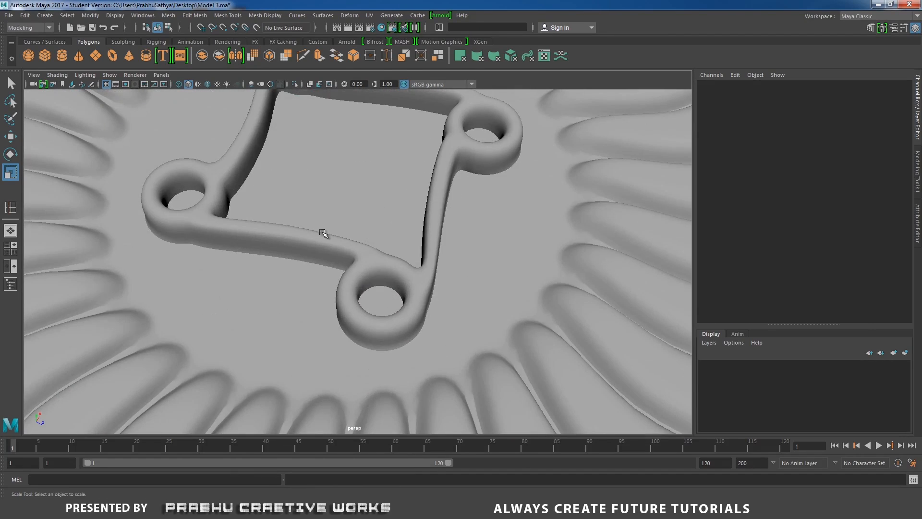
pyautogui.click(340, 240)
pyautogui.keyDown('alt'); pyautogui.moveTo(370, 245); pyautogui.dragTo(396, 305, button='middle'); pyautogui.keyUp('alt')
pyautogui.keyDown('alt'); pyautogui.moveTo(284, 272); pyautogui.dragTo(313, 274); pyautogui.keyUp('alt')
pyautogui.keyDown('alt'); pyautogui.moveTo(313, 273); pyautogui.dragTo(327, 275, button='right'); pyautogui.keyUp('alt')
pyautogui.rightClick(302, 185)
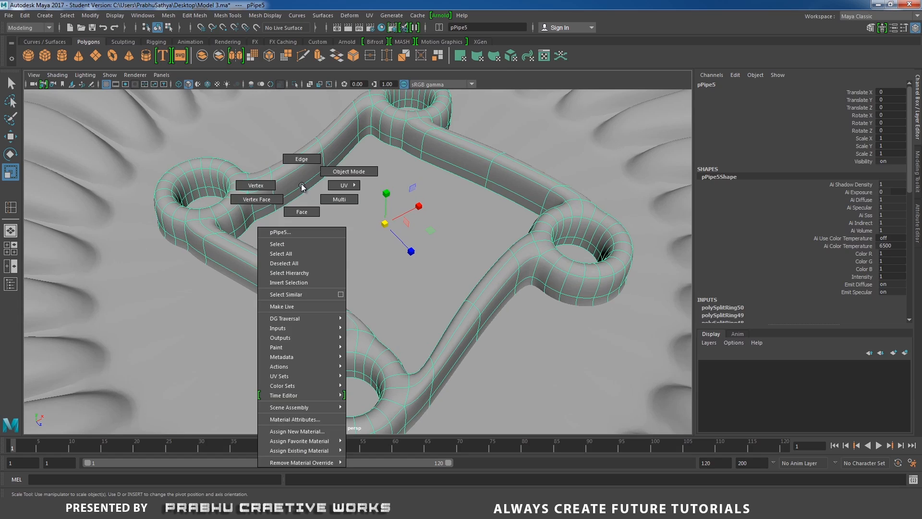
pyautogui.moveTo(302, 185); pyautogui.dragTo(303, 167, button='right')
pyautogui.doubleClick(303, 193)
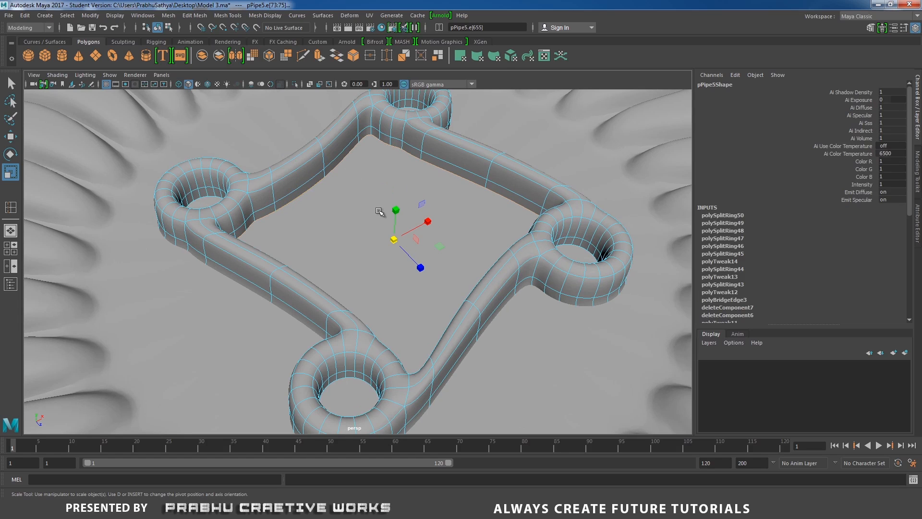
pyautogui.press('w')
pyautogui.moveTo(395, 211); pyautogui.dragTo(397, 206)
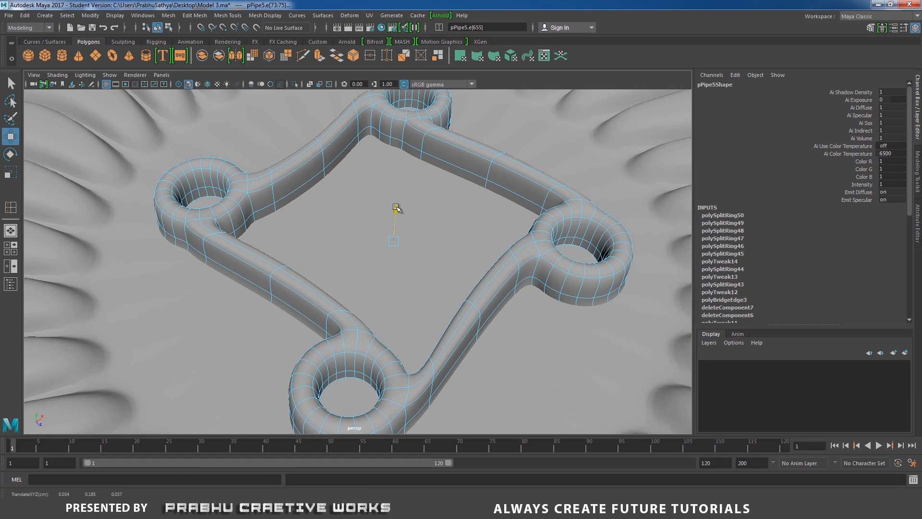
pyautogui.press('r')
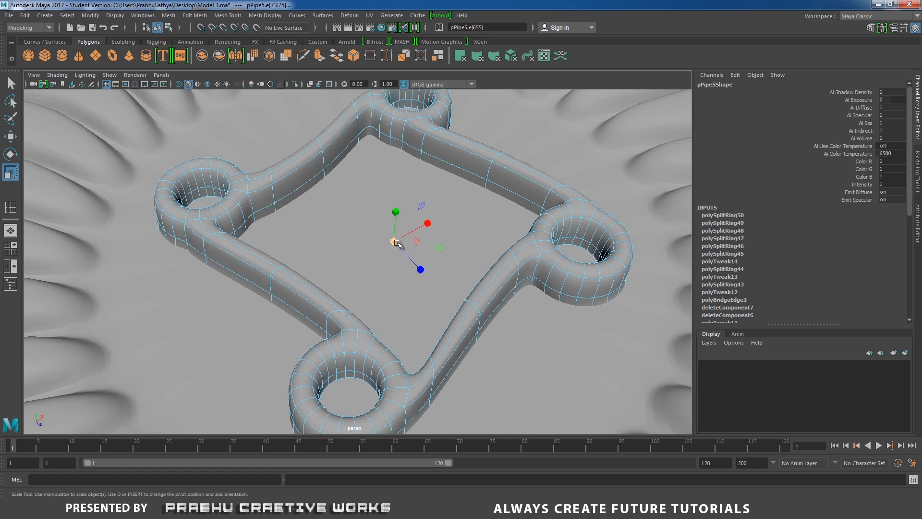
pyautogui.moveTo(397, 241); pyautogui.dragTo(393, 243)
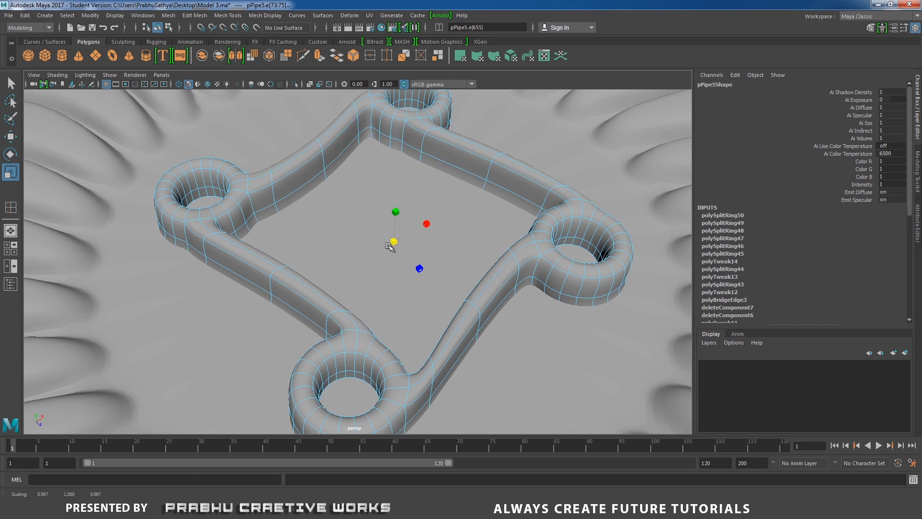
pyautogui.moveTo(414, 147); pyautogui.dragTo(458, 132, button='right')
pyautogui.keyDown('alt'); pyautogui.moveTo(461, 173); pyautogui.dragTo(119, 206, button='right'); pyautogui.keyUp('alt')
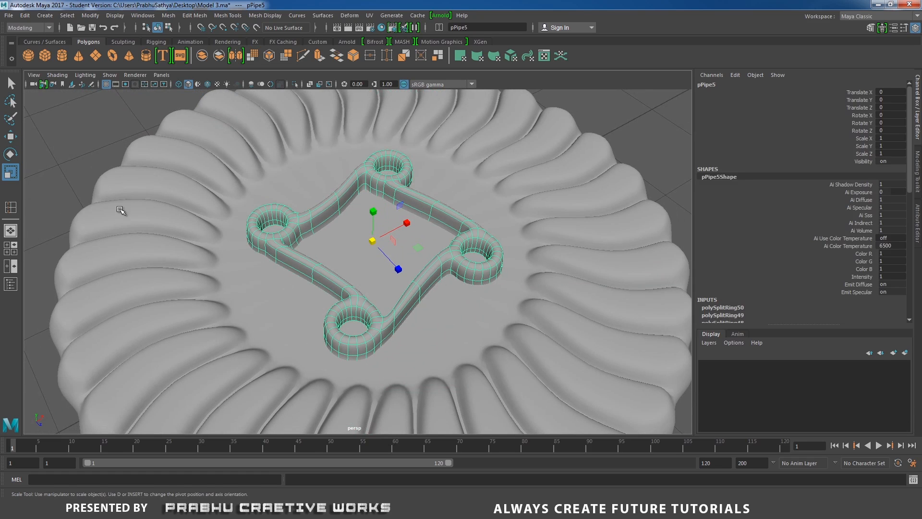
# Step: Inspect the smoothed ornament on the biscuit from several angles and compare it with the reference image
pyautogui.click(57, 183)
pyautogui.click(201, 269)
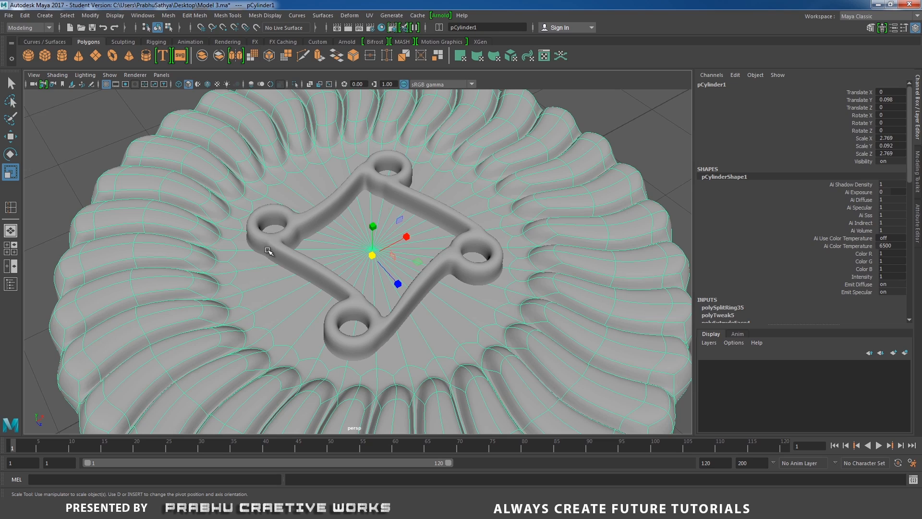
pyautogui.click(71, 186)
pyautogui.keyDown('alt'); pyautogui.moveTo(71, 186); pyautogui.dragTo(132, 221); pyautogui.keyUp('alt')
pyautogui.keyDown('alt'); pyautogui.moveTo(181, 243); pyautogui.dragTo(165, 240, button='right'); pyautogui.keyUp('alt')
pyautogui.keyDown('alt'); pyautogui.moveTo(166, 240); pyautogui.dragTo(166, 218); pyautogui.keyUp('alt')
pyautogui.hotkey('alt', 'Tab')
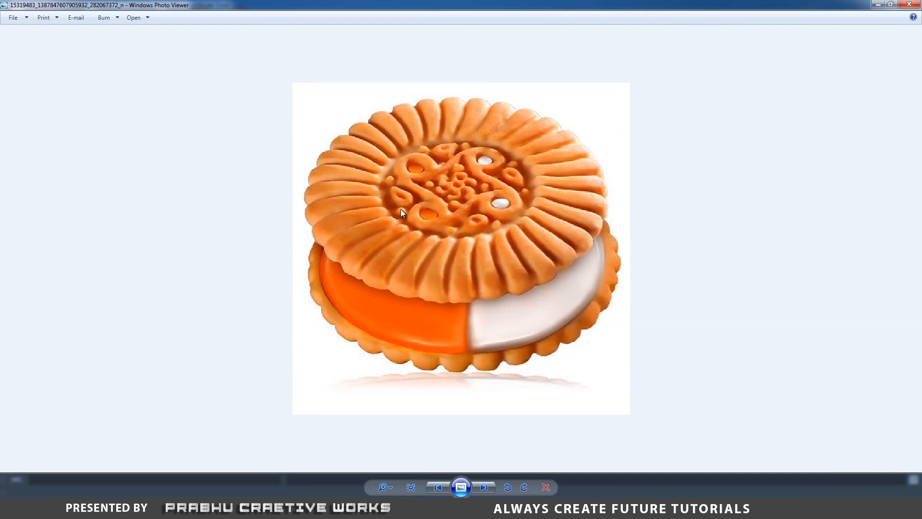
pyautogui.hotkey('alt', 'Tab')
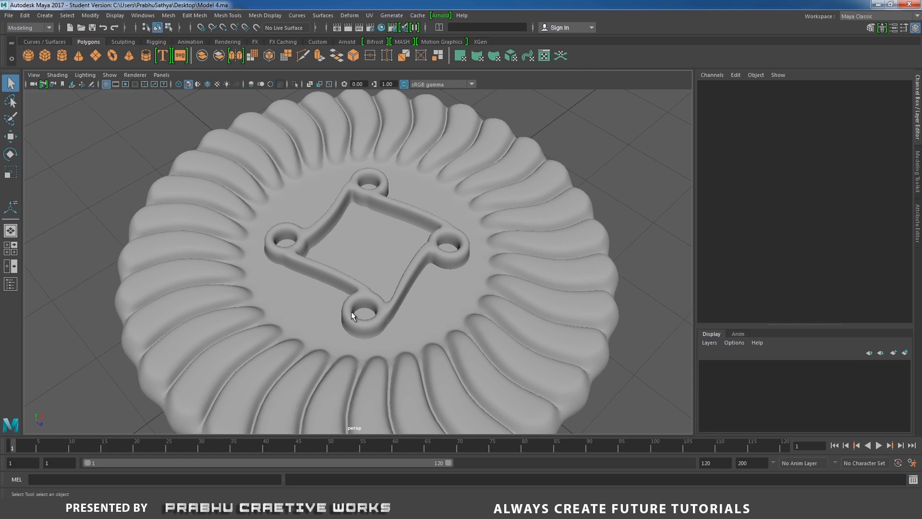
# Step: Scale the four-ring ornament uniformly to about 1.199
pyautogui.click(352, 301)
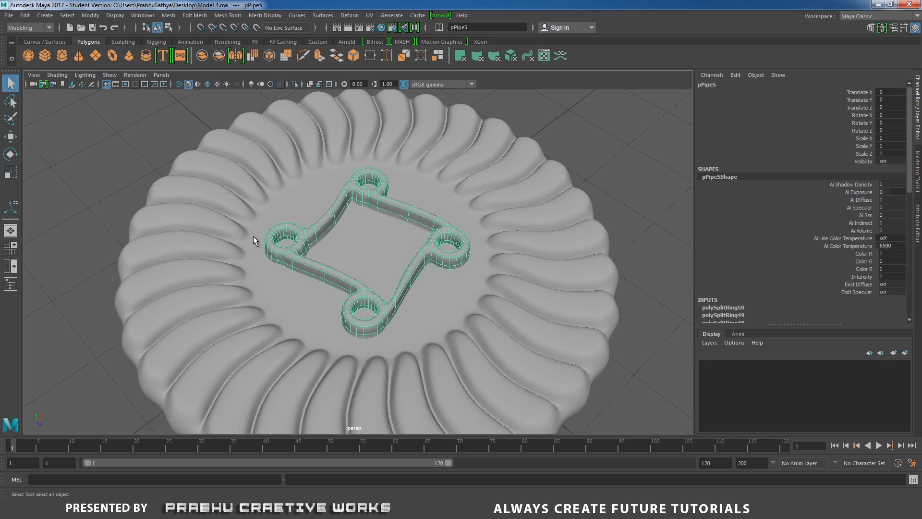
pyautogui.press('r')
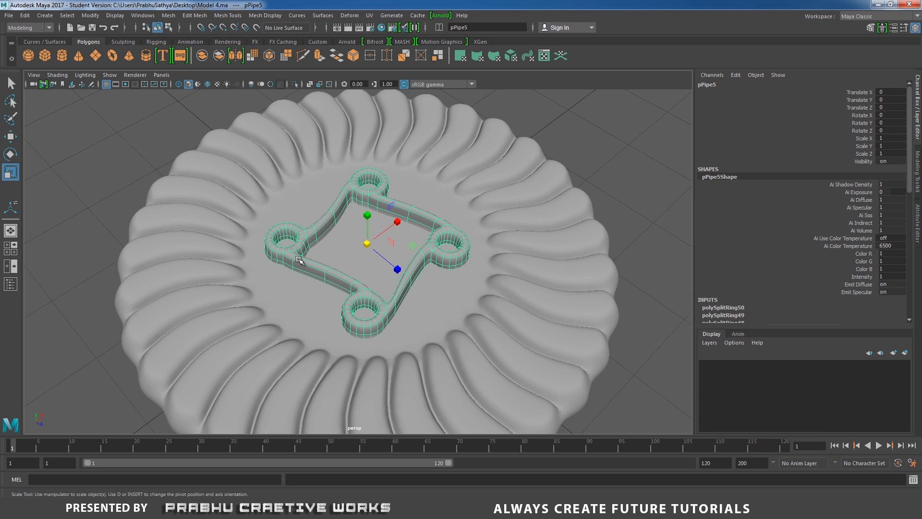
pyautogui.moveTo(367, 243); pyautogui.dragTo(389, 230)
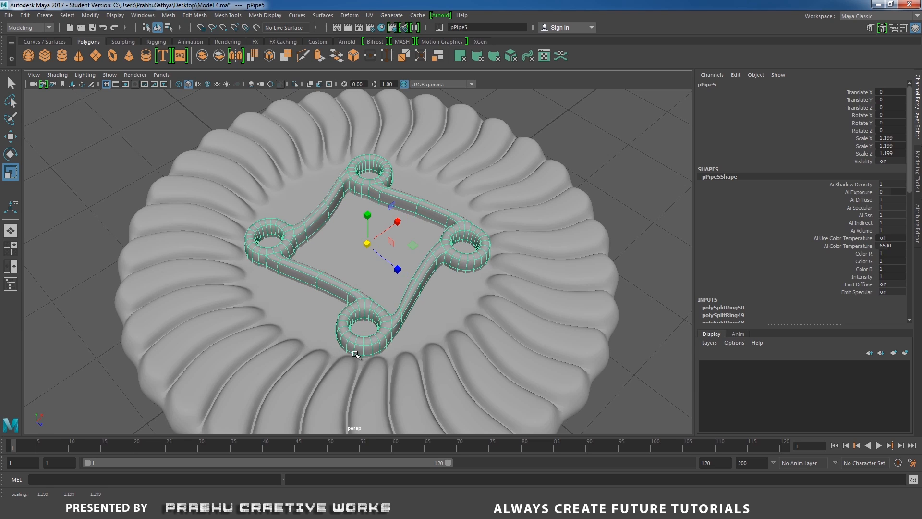
# Step: Lower the ornament's upper vertices along Y in the front wireframe view, then return to the shaded perspective view in object mode
pyautogui.press('space')
pyautogui.moveTo(433, 272); pyautogui.dragTo(433, 296)
pyautogui.keyDown('alt'); pyautogui.moveTo(438, 277); pyautogui.dragTo(477, 275, button='right'); pyautogui.keyUp('alt')
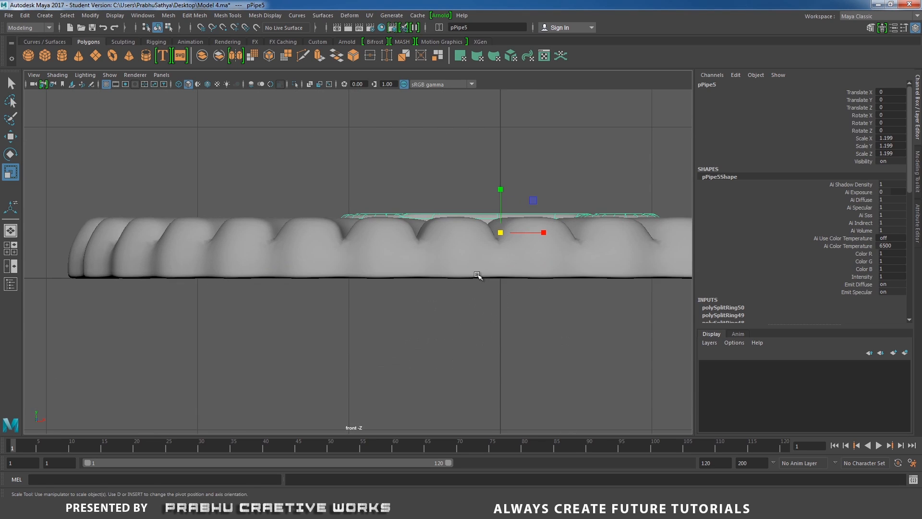
pyautogui.keyDown('alt'); pyautogui.moveTo(477, 275); pyautogui.dragTo(406, 298, button='middle'); pyautogui.keyUp('alt')
pyautogui.press('4')
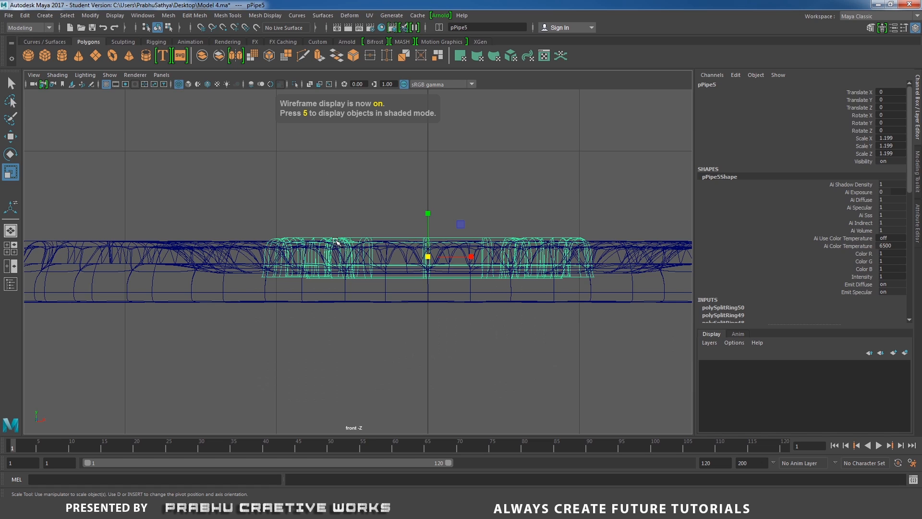
pyautogui.moveTo(337, 241); pyautogui.dragTo(288, 234, button='right')
pyautogui.moveTo(220, 203); pyautogui.dragTo(609, 247)
pyautogui.press('w')
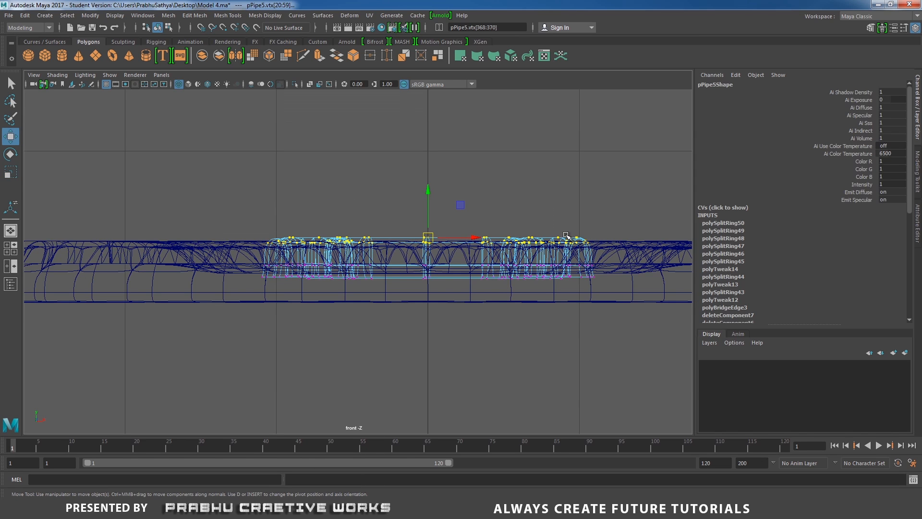
pyautogui.scroll(5, 461, 226)
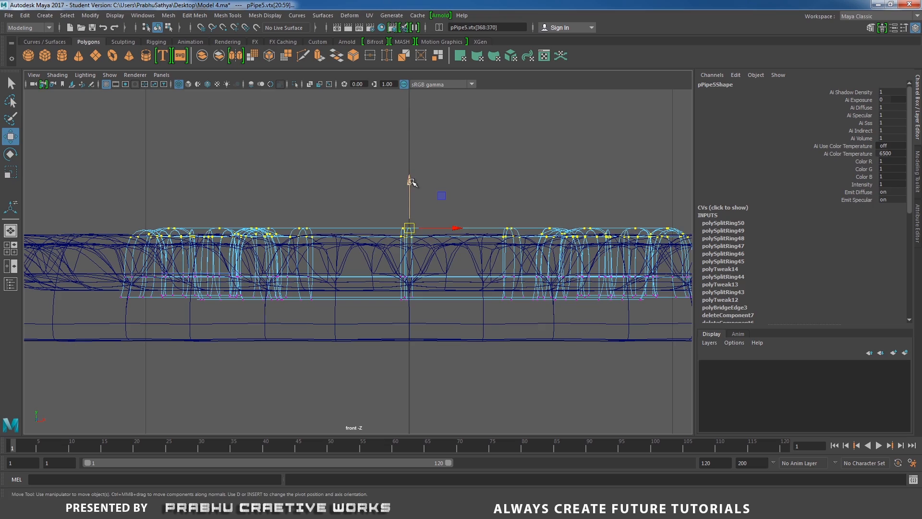
pyautogui.moveTo(412, 181); pyautogui.dragTo(444, 242)
pyautogui.press('space')
pyautogui.scroll(2, 444, 243)
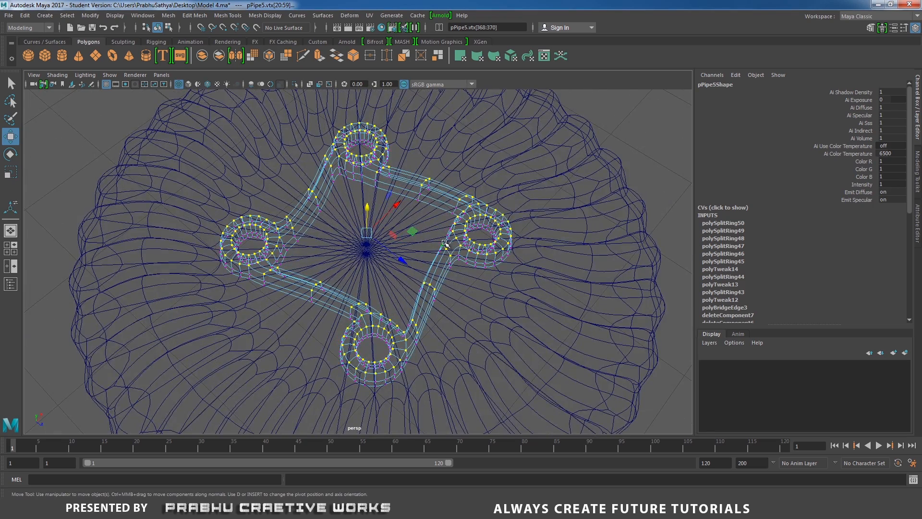
pyautogui.press('5')
pyautogui.moveTo(413, 189); pyautogui.dragTo(489, 185, button='right')
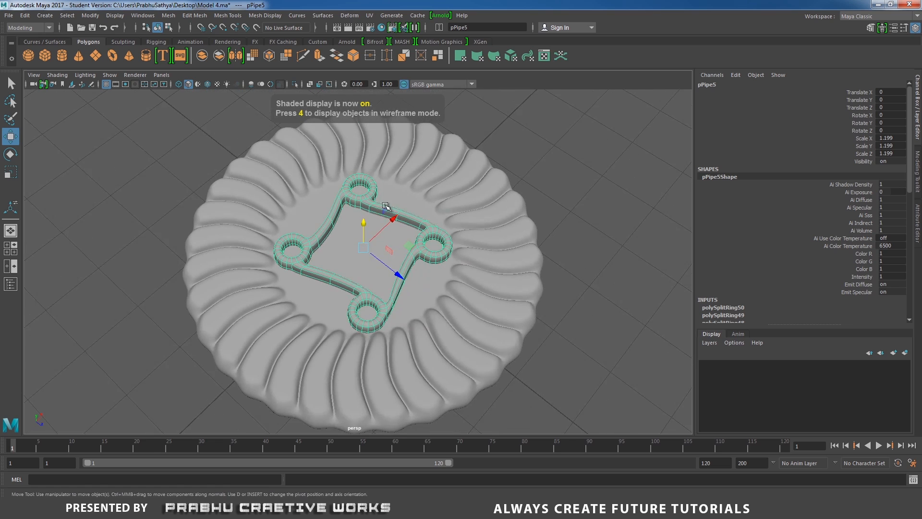
# Step: Select the ornament and delete its construction history
pyautogui.scroll(2, 554, 212)
pyautogui.click(583, 173)
pyautogui.click(446, 210)
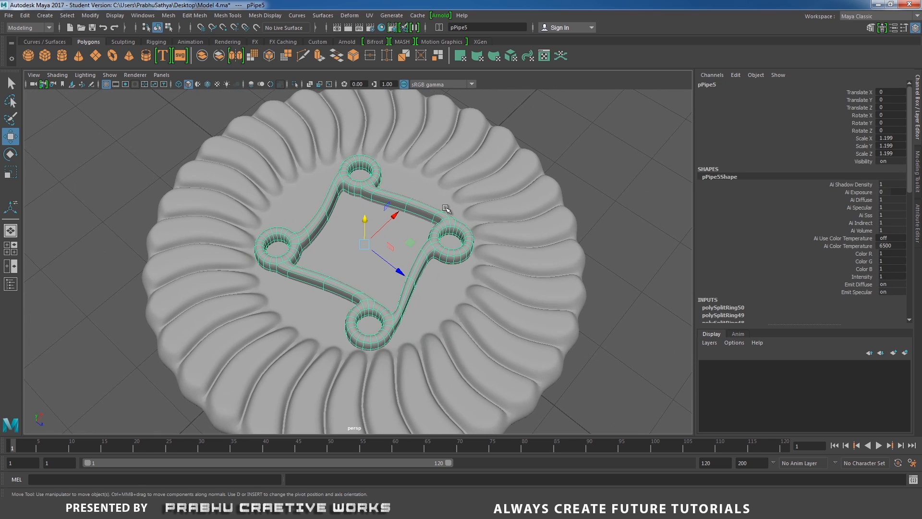
pyautogui.click(25, 15)
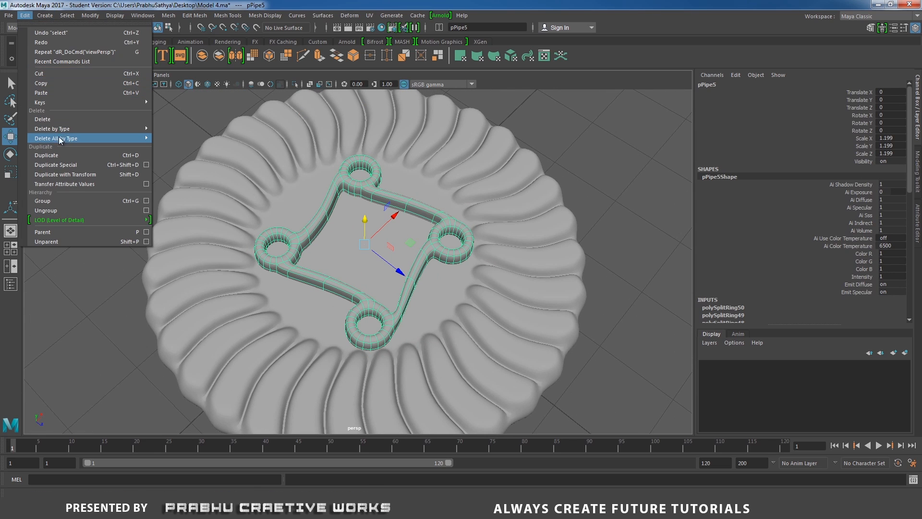
pyautogui.moveTo(96, 129)
pyautogui.click(201, 137)
pyautogui.click(92, 138)
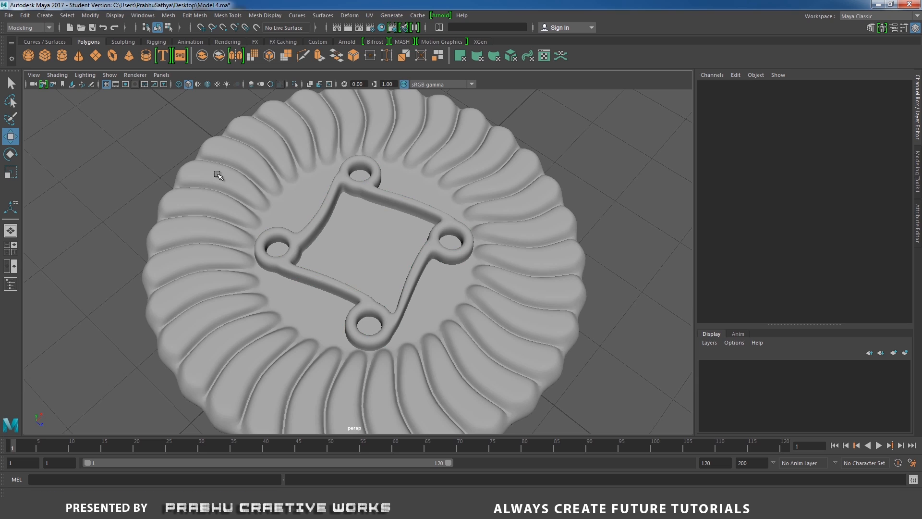
pyautogui.scroll(2, 361, 233)
pyautogui.scroll(-2, 348, 244)
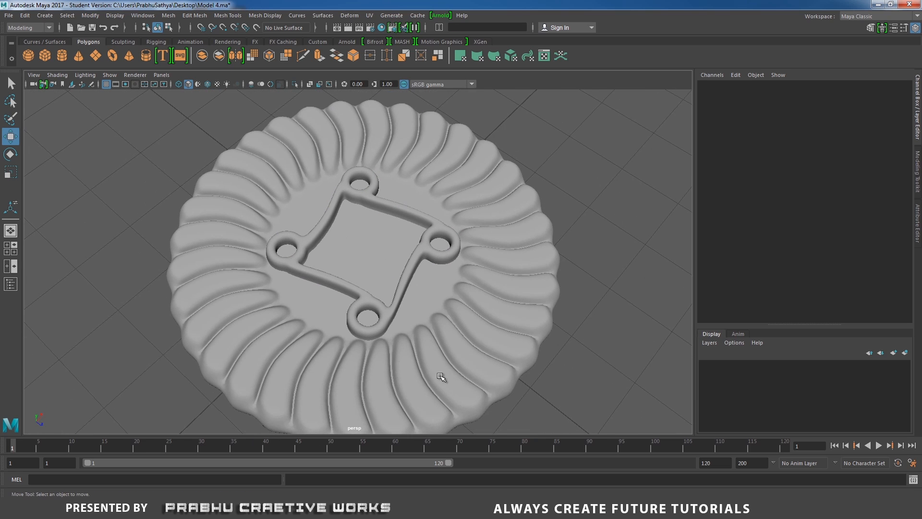
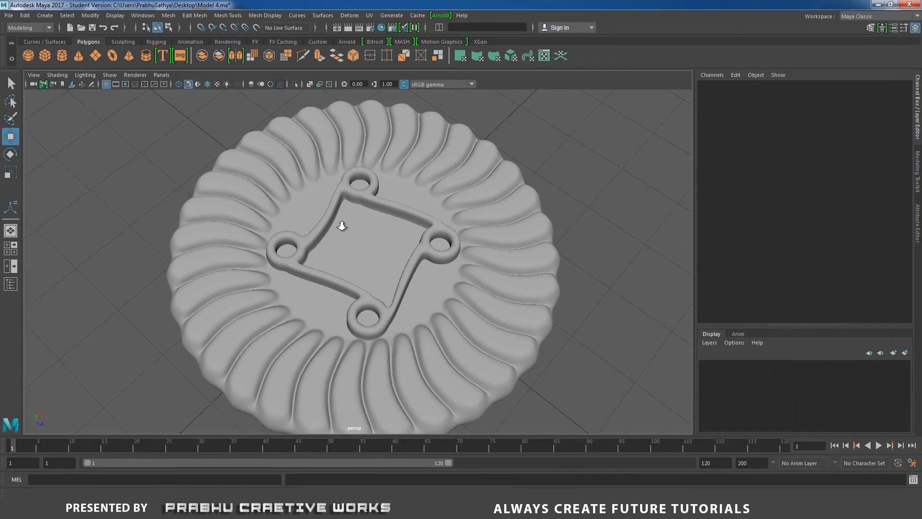
# Step: Create a polygon pipe at the ornament's center, scale it uniformly to about 0.361 and raise it to about 0.27 in Y
pyautogui.click(148, 59)
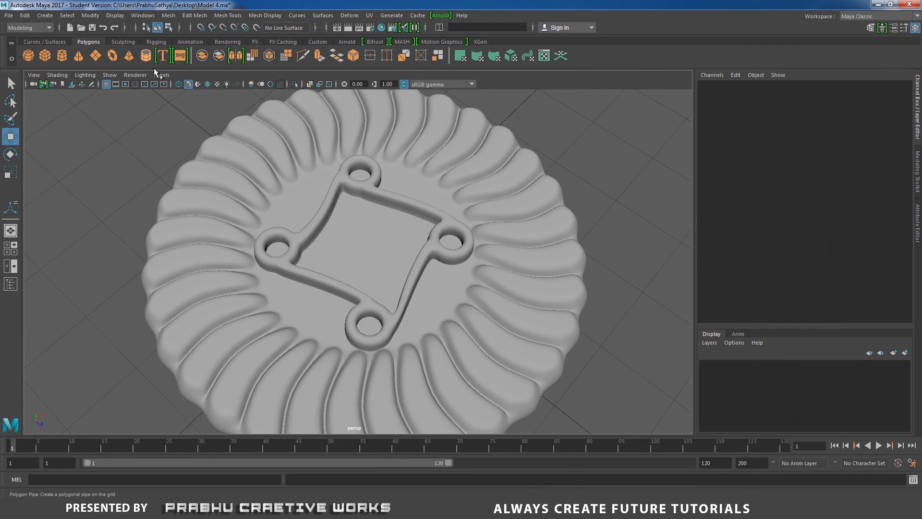
pyautogui.keyDown('alt'); pyautogui.moveTo(324, 240); pyautogui.dragTo(288, 284); pyautogui.keyUp('alt')
pyautogui.press('r')
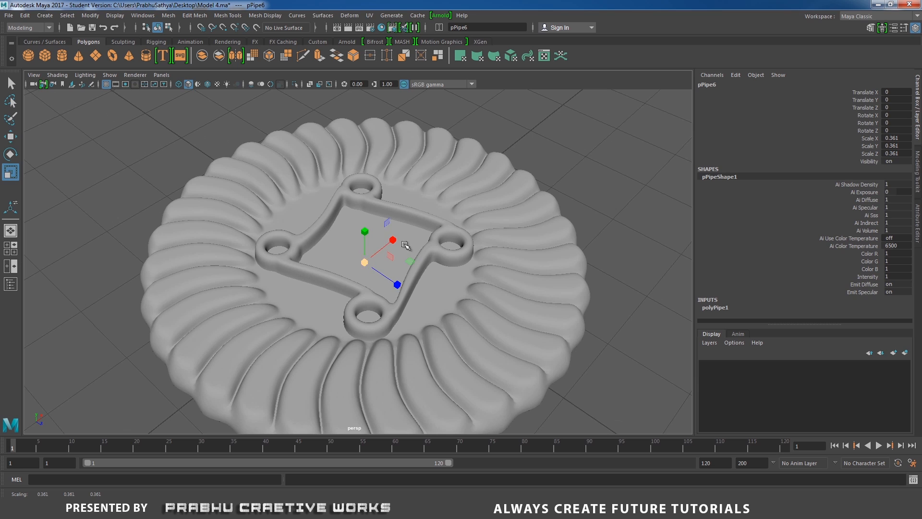
pyautogui.press('w')
pyautogui.moveTo(365, 227); pyautogui.dragTo(367, 217)
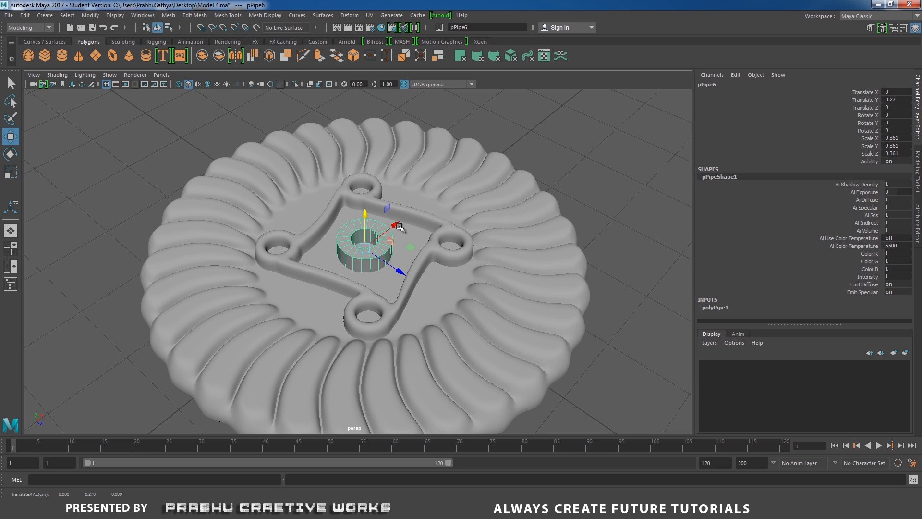
# Step: Set the new center pipe's axis subdivisions to 30
pyautogui.click(723, 309)
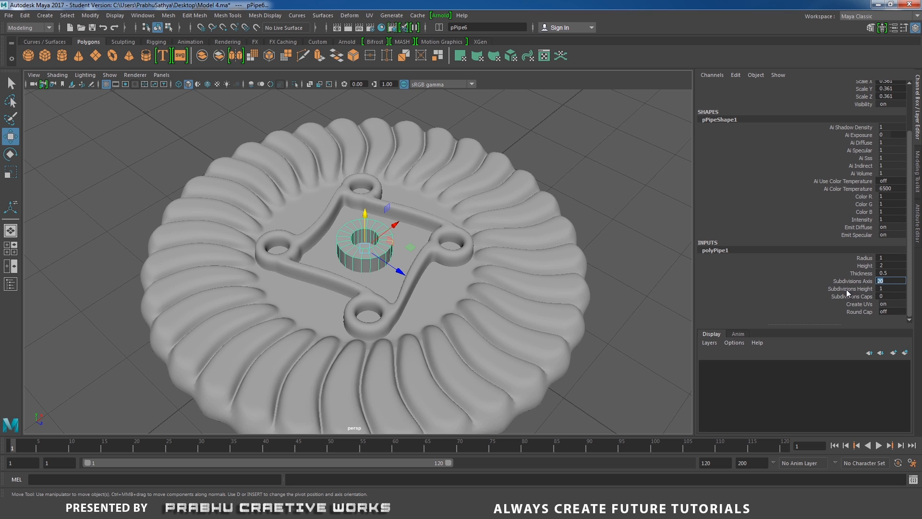
pyautogui.write('30')
pyautogui.press('Return')
# Step: Scale the center pipe down to about 0.157 in X and Z and 0.199 in Y, and adjust its height to about 0.288
pyautogui.keyDown('alt'); pyautogui.moveTo(294, 187); pyautogui.dragTo(304, 210); pyautogui.keyUp('alt')
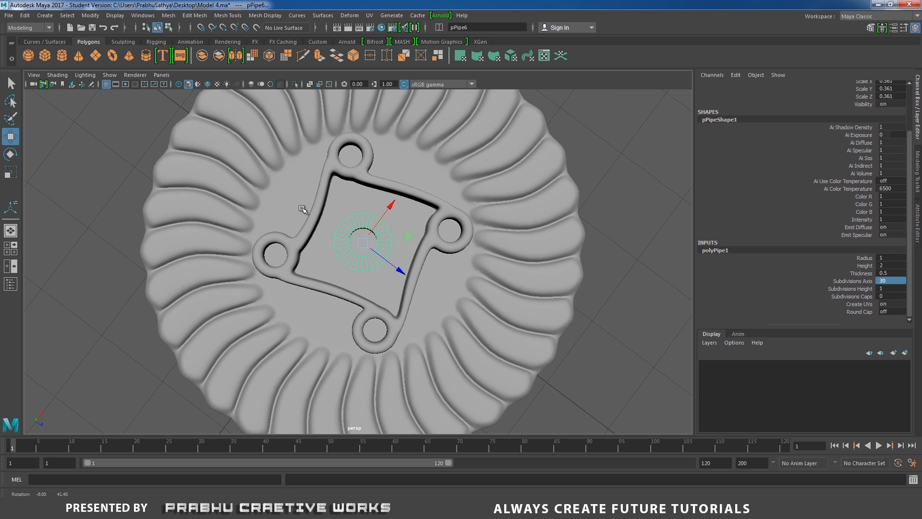
pyautogui.keyDown('alt'); pyautogui.moveTo(304, 210); pyautogui.dragTo(344, 213, button='right'); pyautogui.keyUp('alt')
pyautogui.keyDown('alt'); pyautogui.moveTo(343, 212); pyautogui.dragTo(372, 247); pyautogui.keyUp('alt')
pyautogui.press('r')
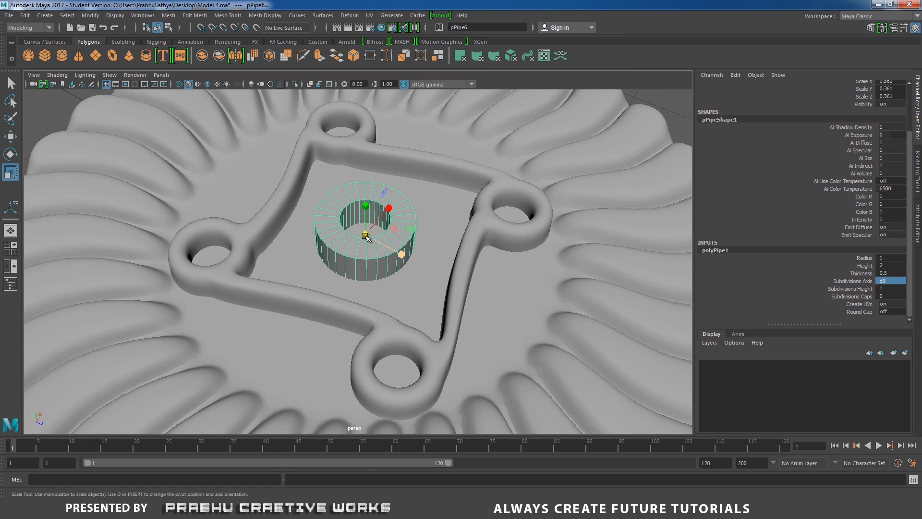
pyautogui.moveTo(365, 235); pyautogui.dragTo(359, 197)
pyautogui.press('w')
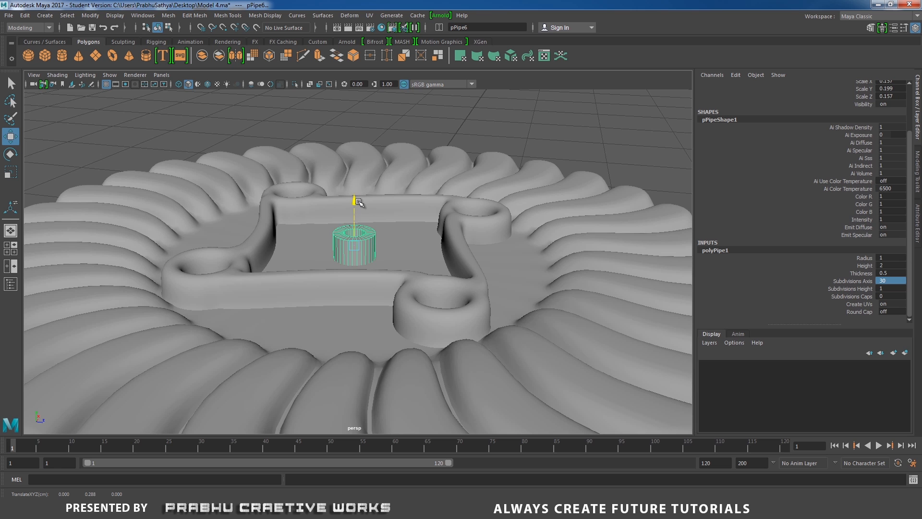
# Step: Isolate the center pipe, delete the ring of faces on its underside, and show the rest of the model again
pyautogui.keyDown('alt'); pyautogui.moveTo(409, 219); pyautogui.dragTo(387, 233); pyautogui.keyUp('alt')
pyautogui.keyDown('alt'); pyautogui.moveTo(387, 234); pyautogui.dragTo(461, 271, button='right'); pyautogui.keyUp('alt')
pyautogui.scroll(3, 432, 241)
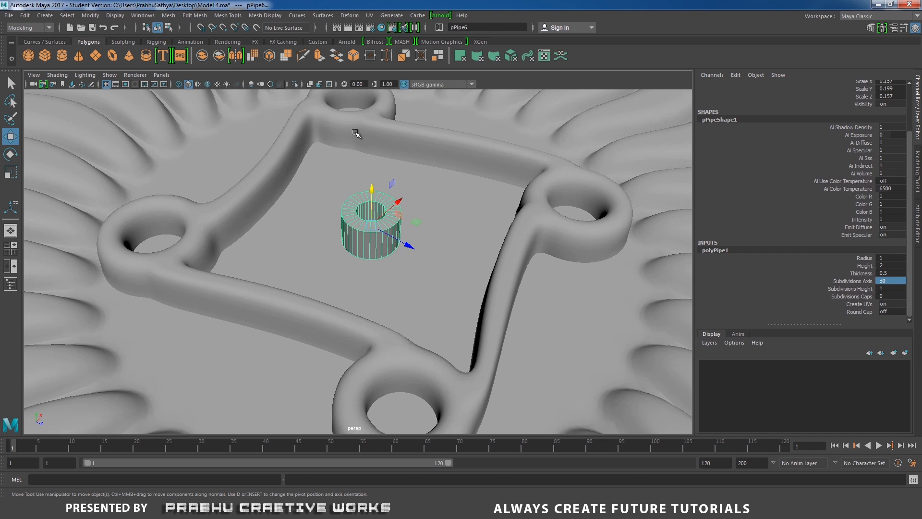
pyautogui.click(296, 84)
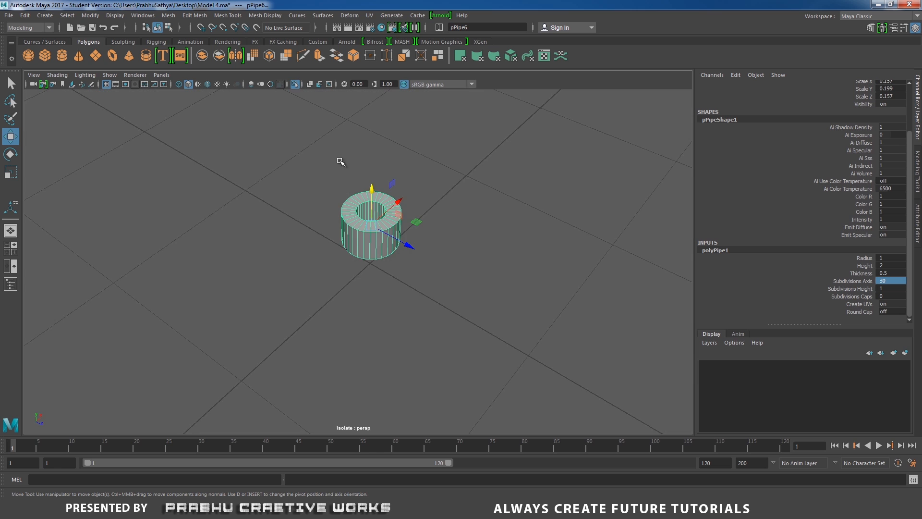
pyautogui.keyDown('alt'); pyautogui.moveTo(340, 161); pyautogui.dragTo(546, 269); pyautogui.keyUp('alt')
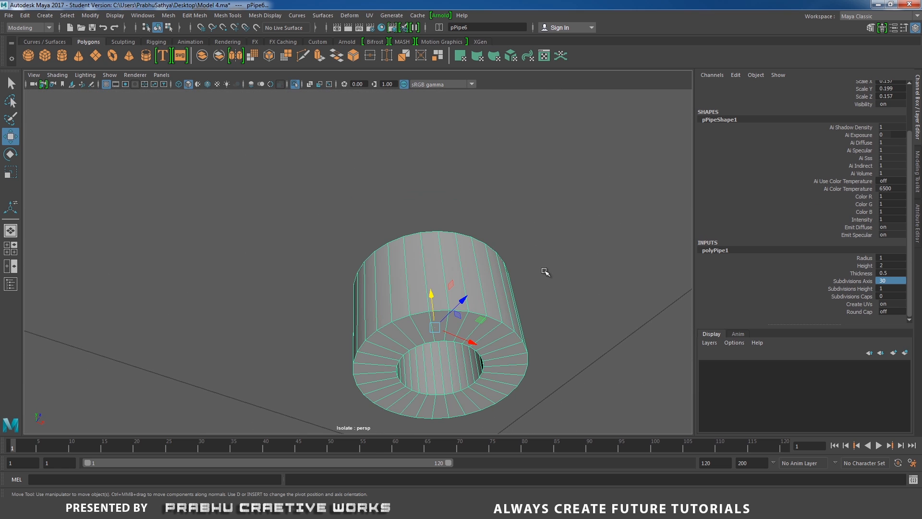
pyautogui.moveTo(545, 270); pyautogui.dragTo(544, 279, button='right')
pyautogui.click(435, 325)
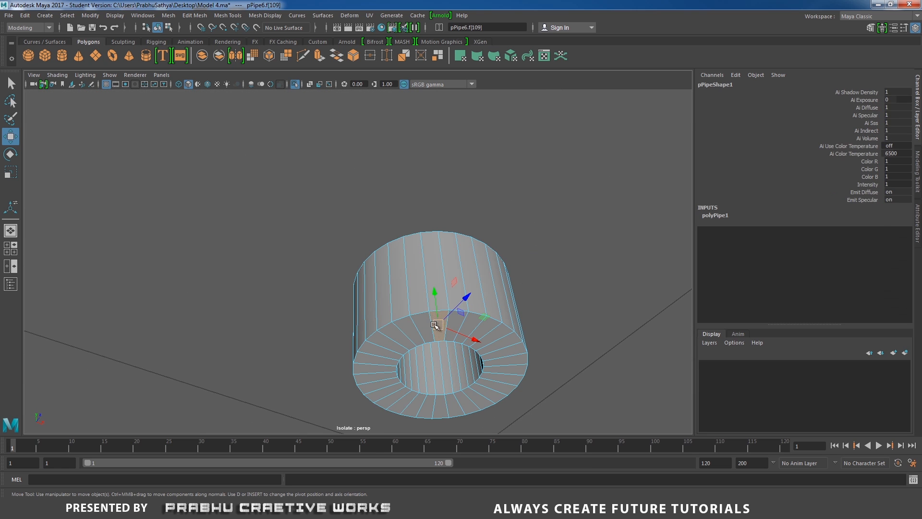
pyautogui.doubleClick(424, 326)
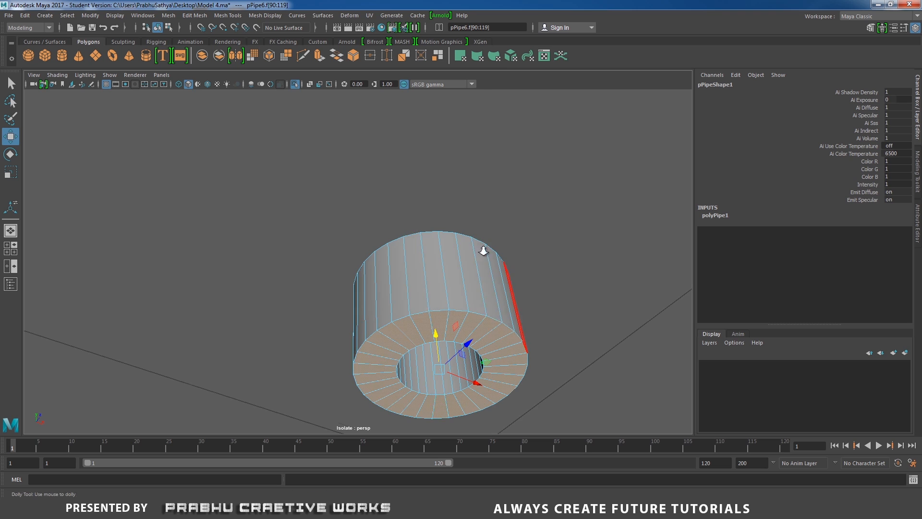
pyautogui.keyDown('alt'); pyautogui.moveTo(482, 248); pyautogui.dragTo(432, 269); pyautogui.keyUp('alt')
pyautogui.click(430, 282)
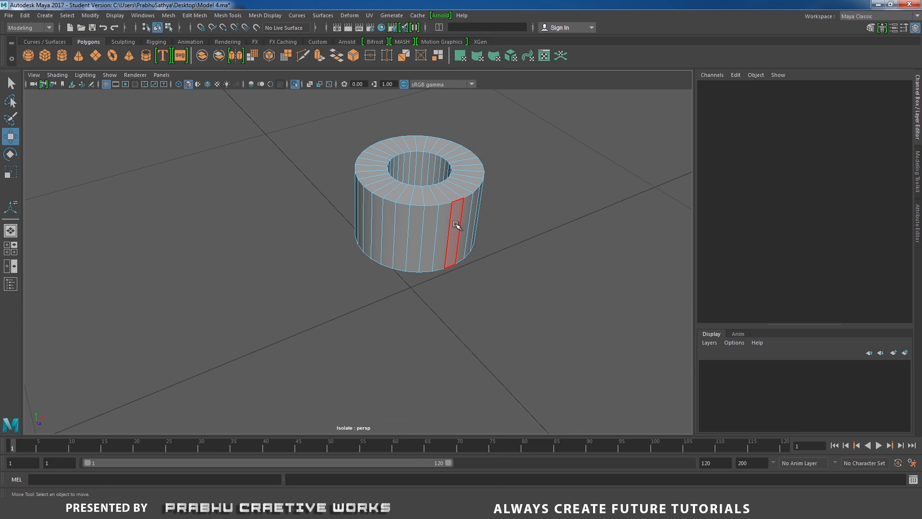
pyautogui.rightClick(455, 225)
pyautogui.click(457, 246)
pyautogui.click(295, 85)
# Step: Select two groups of three adjacent outer side faces on the center pipe, leaving two faces unselected between them
pyautogui.keyDown('alt'); pyautogui.moveTo(454, 154); pyautogui.dragTo(293, 209); pyautogui.keyUp('alt')
pyautogui.scroll(-7, 292, 209)
pyautogui.keyDown('alt'); pyautogui.moveTo(292, 251); pyautogui.dragTo(447, 233); pyautogui.keyUp('alt')
pyautogui.scroll(5, 585, 305)
pyautogui.scroll(3, 523, 322)
pyautogui.scroll(1, 413, 241)
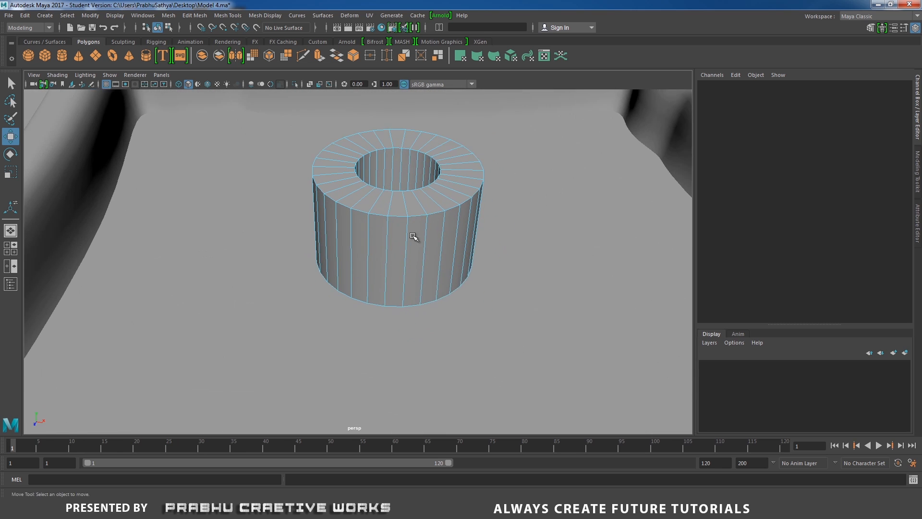
pyautogui.click(393, 262)
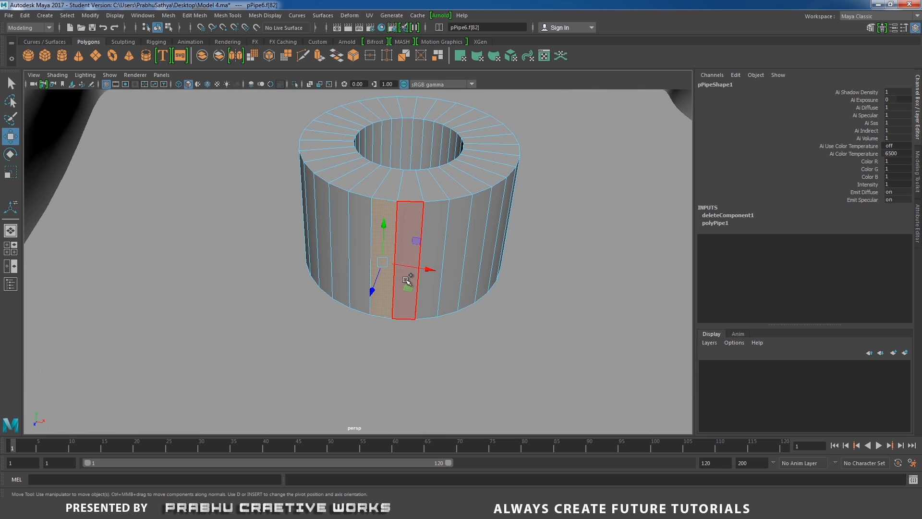
pyautogui.keyDown('alt'); pyautogui.moveTo(474, 278); pyautogui.dragTo(394, 278); pyautogui.keyUp('alt')
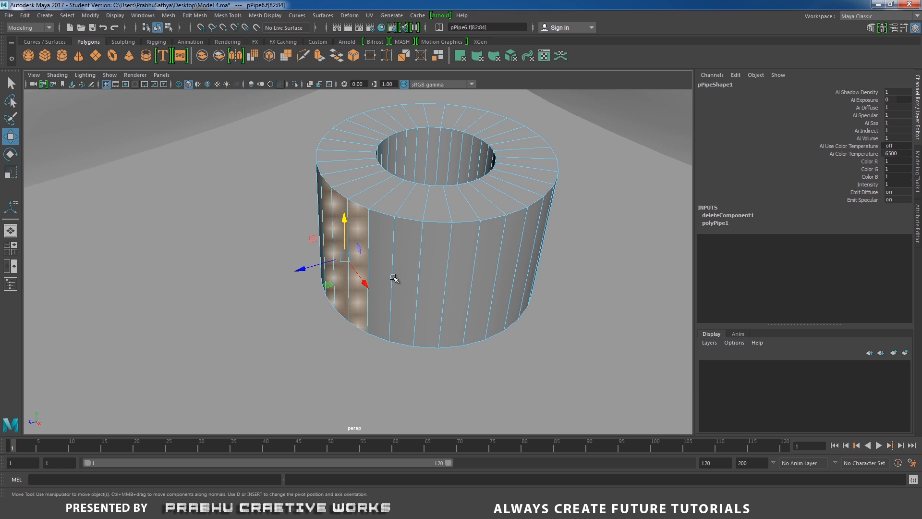
pyautogui.keyDown('shift'); pyautogui.click(443, 285); pyautogui.keyUp('shift')
pyautogui.keyDown('shift'); pyautogui.click(464, 286); pyautogui.keyUp('shift')
pyautogui.keyDown('shift'); pyautogui.click(486, 288); pyautogui.keyUp('shift')
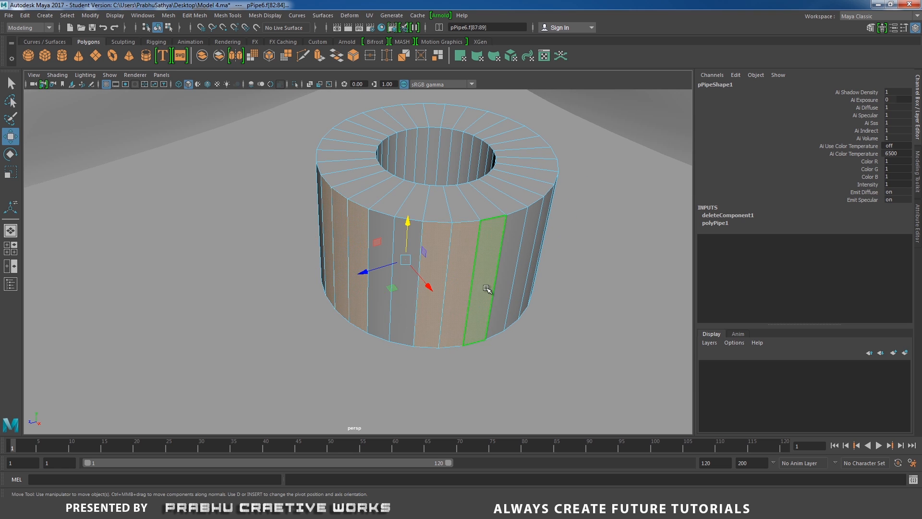
# Step: Add further groups of three outer side faces around the pipe, skipping two faces each time, for six groups in all
pyautogui.keyDown('alt'); pyautogui.moveTo(487, 289); pyautogui.dragTo(425, 299); pyautogui.keyUp('alt')
pyautogui.keyDown('alt'); pyautogui.moveTo(425, 298); pyautogui.dragTo(371, 258, button='middle'); pyautogui.keyUp('alt')
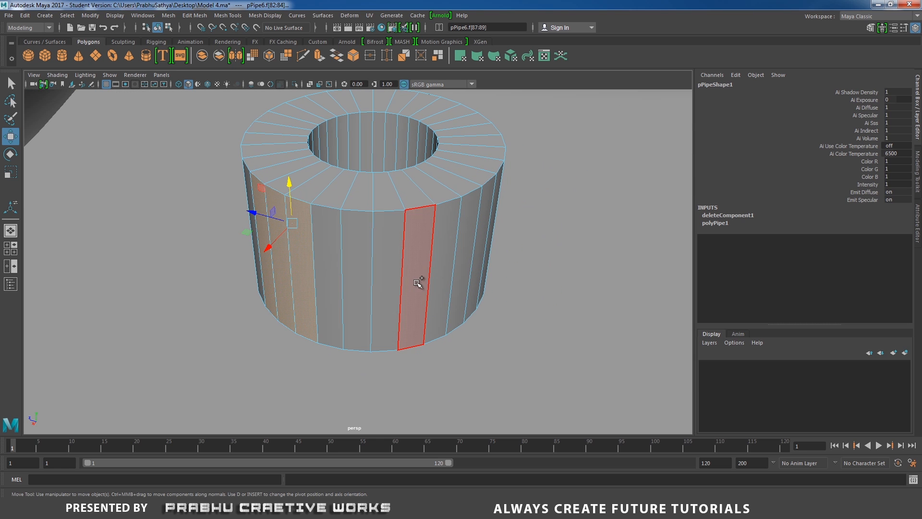
pyautogui.keyDown('shift'); pyautogui.click(394, 281); pyautogui.keyUp('shift')
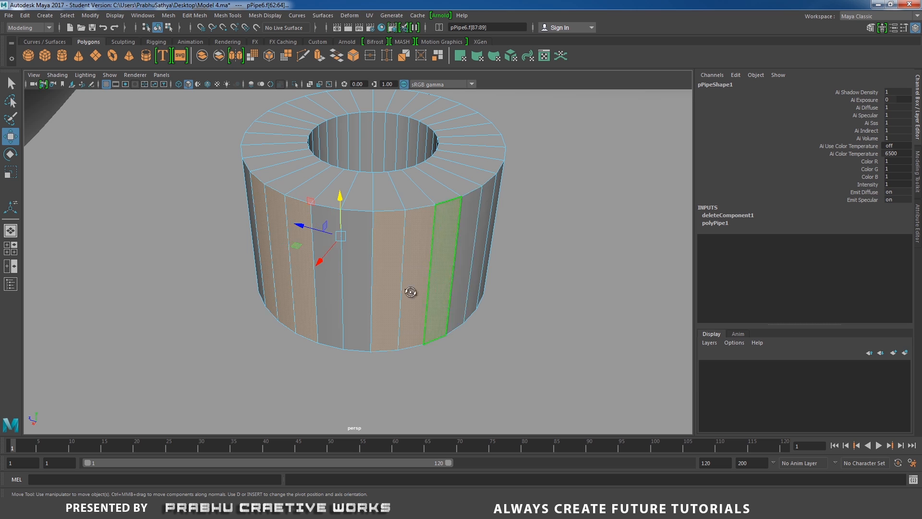
pyautogui.keyDown('alt'); pyautogui.moveTo(410, 292); pyautogui.dragTo(351, 290); pyautogui.keyUp('alt')
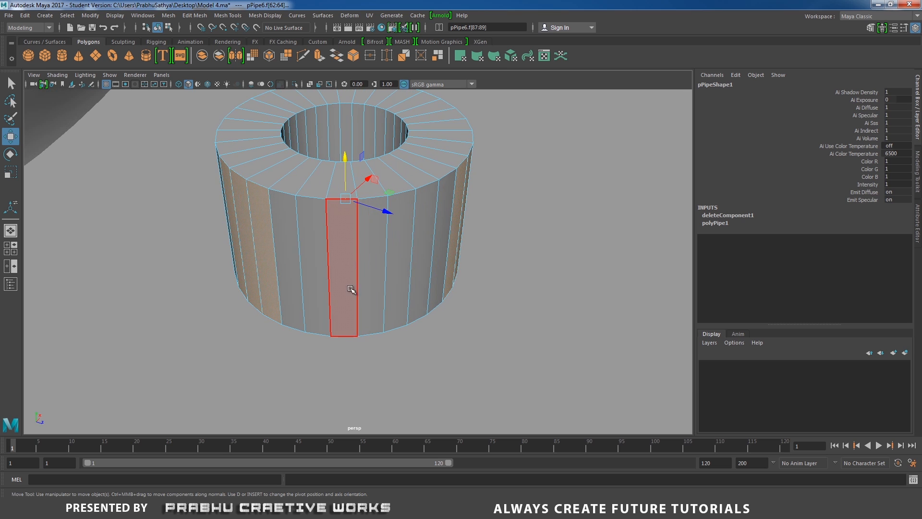
pyautogui.keyDown('shift'); pyautogui.click(351, 289); pyautogui.keyUp('shift')
pyautogui.keyDown('shift'); pyautogui.click(372, 284); pyautogui.keyUp('shift')
pyautogui.keyDown('alt'); pyautogui.moveTo(411, 298); pyautogui.dragTo(325, 274); pyautogui.keyUp('alt')
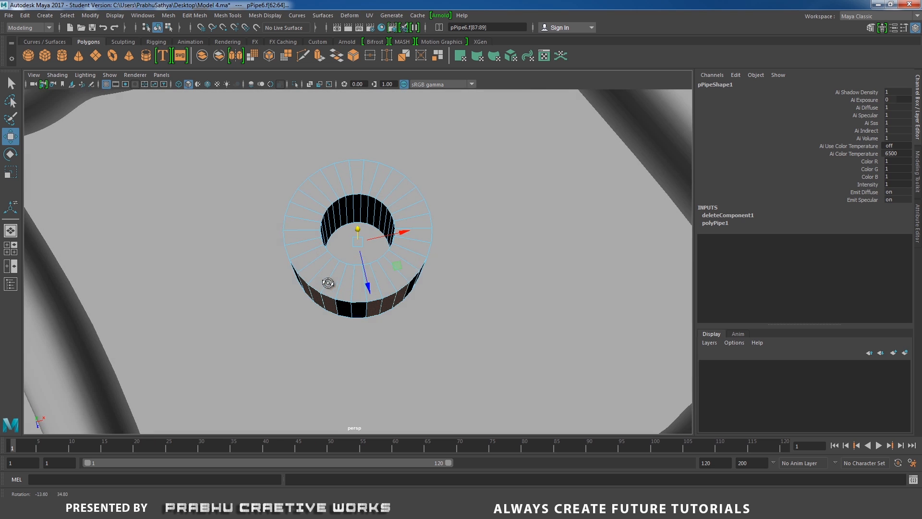
# Step: Extrude the six face groups outward with a Local Translate Z of 0.429 and narrow the outer ends sideways
pyautogui.keyDown('shift'); pyautogui.rightClick(415, 273); pyautogui.keyUp('shift')
pyautogui.keyDown('shift'); pyautogui.moveTo(412, 291); pyautogui.dragTo(413, 297, button='right'); pyautogui.keyUp('shift')
pyautogui.scroll(-4, 356, 243)
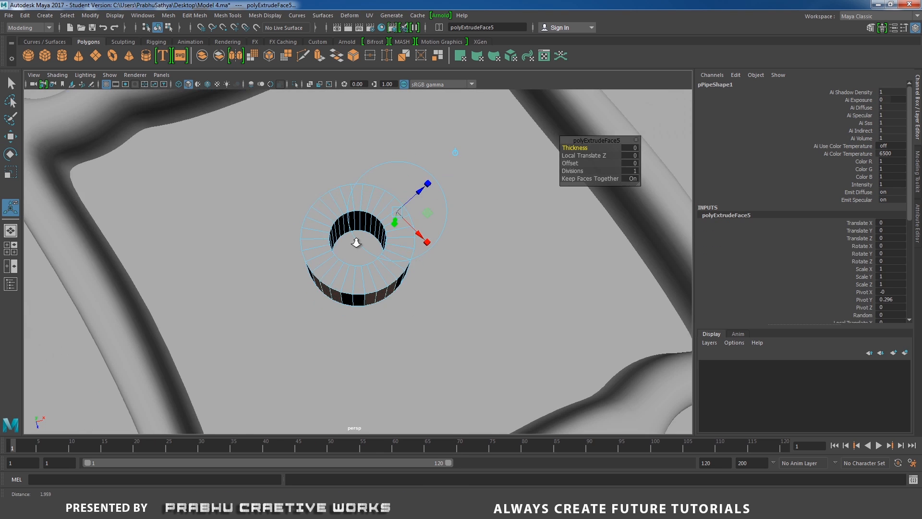
pyautogui.keyDown('alt'); pyautogui.moveTo(356, 243); pyautogui.dragTo(373, 257); pyautogui.keyUp('alt')
pyautogui.moveTo(419, 204); pyautogui.dragTo(502, 123)
pyautogui.keyDown('alt'); pyautogui.moveTo(418, 207); pyautogui.dragTo(379, 256, button='middle'); pyautogui.keyUp('alt')
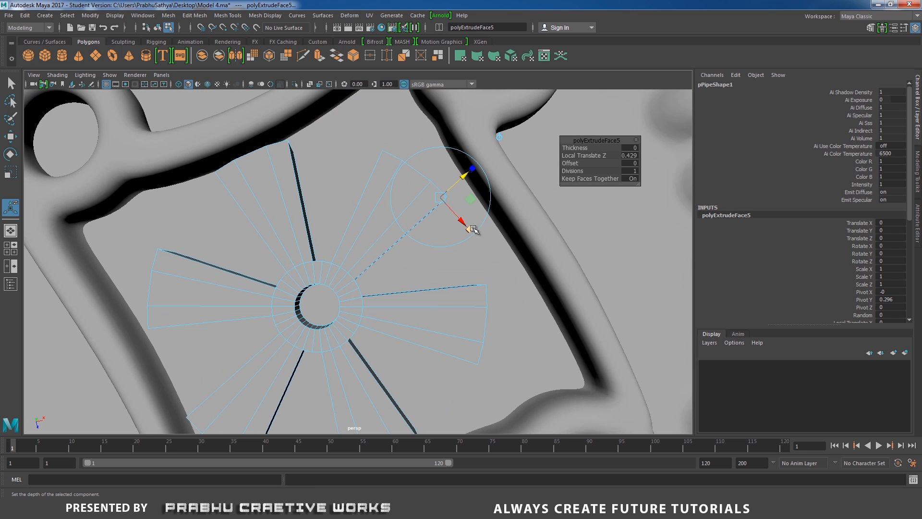
pyautogui.moveTo(473, 229); pyautogui.dragTo(365, 131)
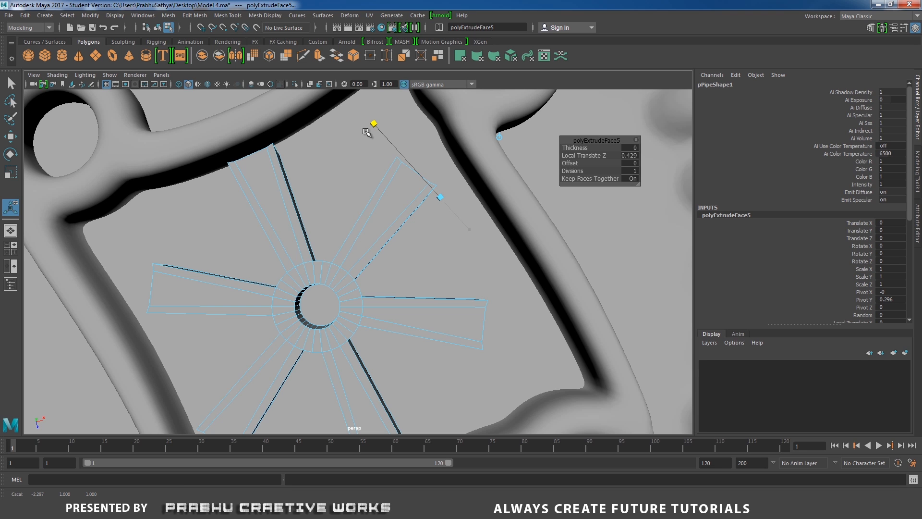
pyautogui.moveTo(368, 128); pyautogui.dragTo(369, 120)
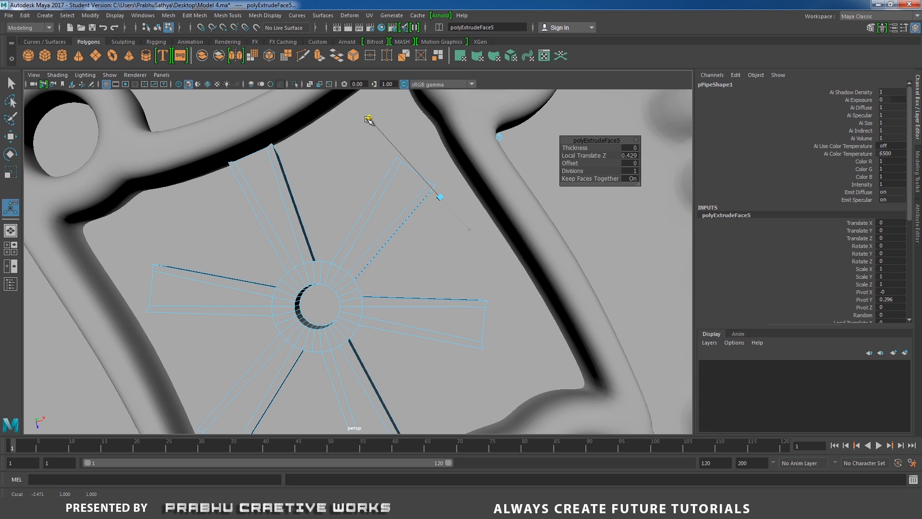
pyautogui.keyDown('alt'); pyautogui.moveTo(329, 208); pyautogui.dragTo(281, 252, button='middle'); pyautogui.keyUp('alt')
pyautogui.keyDown('alt'); pyautogui.moveTo(281, 252); pyautogui.dragTo(470, 298, button='right'); pyautogui.keyUp('alt')
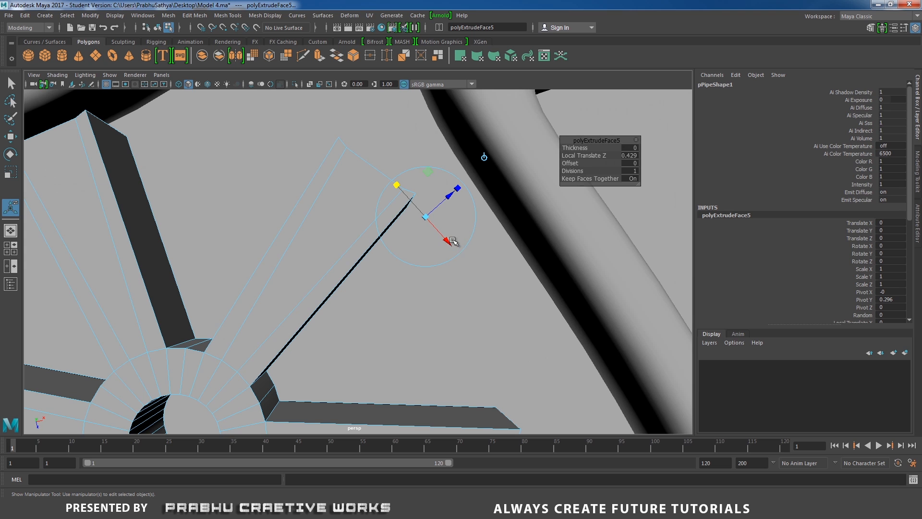
pyautogui.keyDown('alt'); pyautogui.moveTo(448, 238); pyautogui.dragTo(376, 235); pyautogui.keyUp('alt')
pyautogui.moveTo(387, 212); pyautogui.dragTo(342, 184, button='right')
pyautogui.moveTo(347, 190); pyautogui.dragTo(413, 248)
pyautogui.press('w')
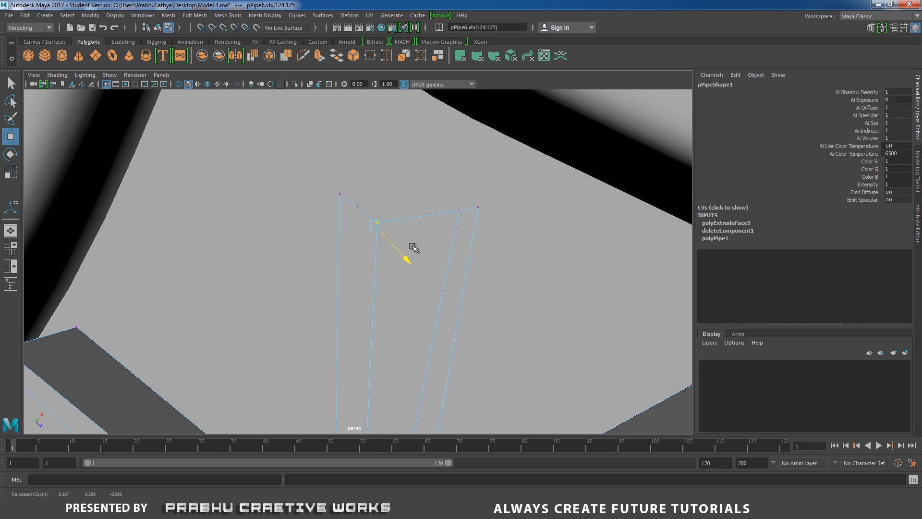
pyautogui.hotkey('ctrl', 'z')
pyautogui.hotkey('ctrl', 'z')
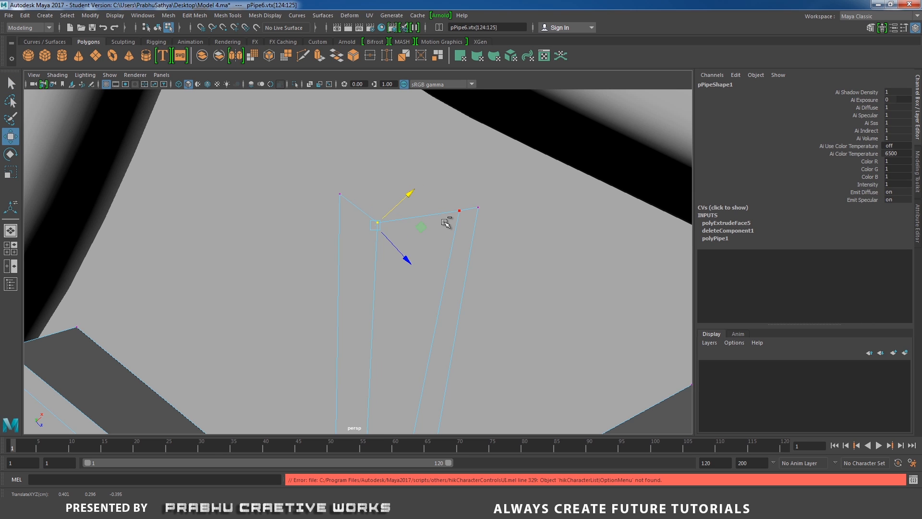
# Step: Scale the vertices at the first arm's outer end down uniformly, and stretch them in Y to match the hub's height
pyautogui.moveTo(443, 217); pyautogui.dragTo(389, 209, button='right')
pyautogui.moveTo(335, 194); pyautogui.dragTo(568, 253)
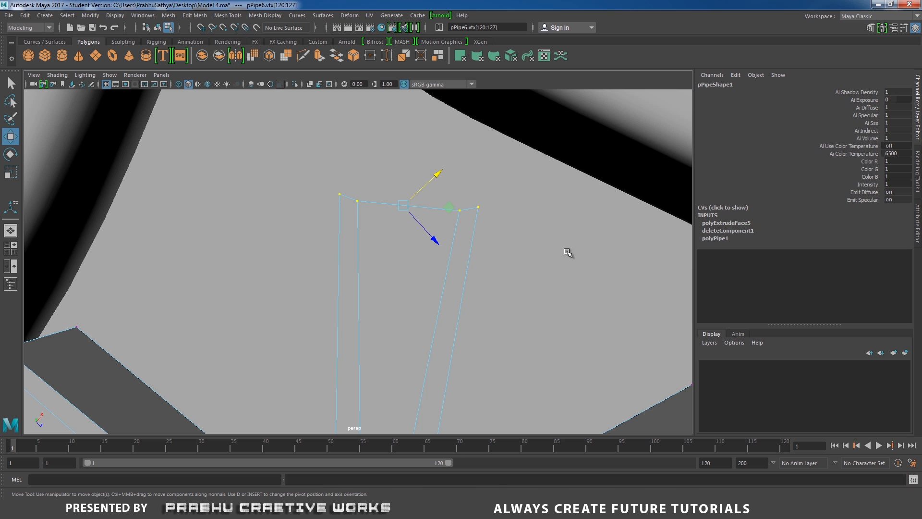
pyautogui.press('r')
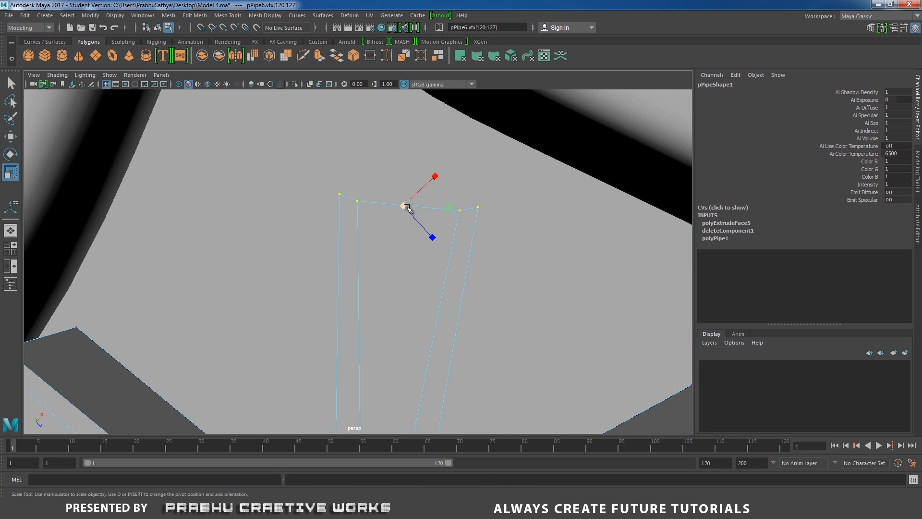
pyautogui.moveTo(407, 208); pyautogui.dragTo(380, 211)
pyautogui.keyDown('alt'); pyautogui.moveTo(391, 257); pyautogui.dragTo(423, 243); pyautogui.keyUp('alt')
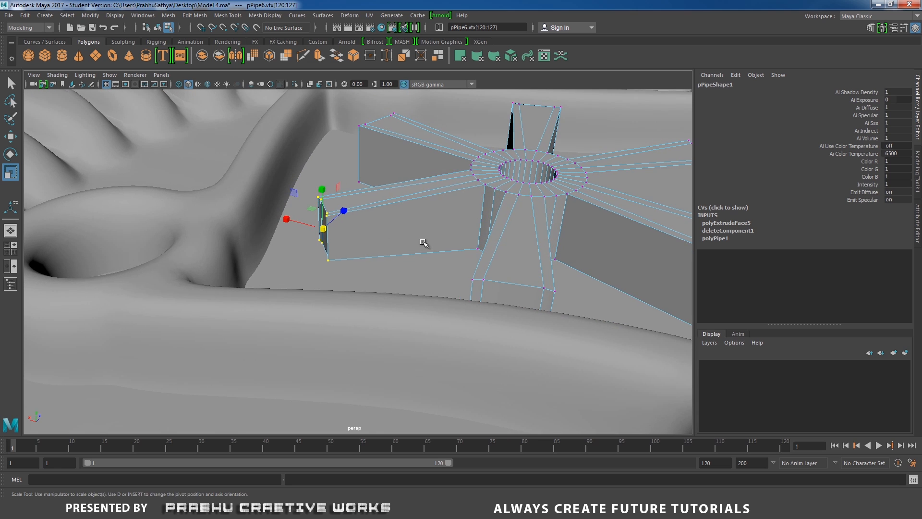
pyautogui.moveTo(330, 191); pyautogui.dragTo(336, 165)
# Step: Narrow the outer ends of the second and third arms by scaling their vertices down uniformly and stretching them in Y
pyautogui.keyDown('alt'); pyautogui.moveTo(360, 199); pyautogui.dragTo(419, 307); pyautogui.keyUp('alt')
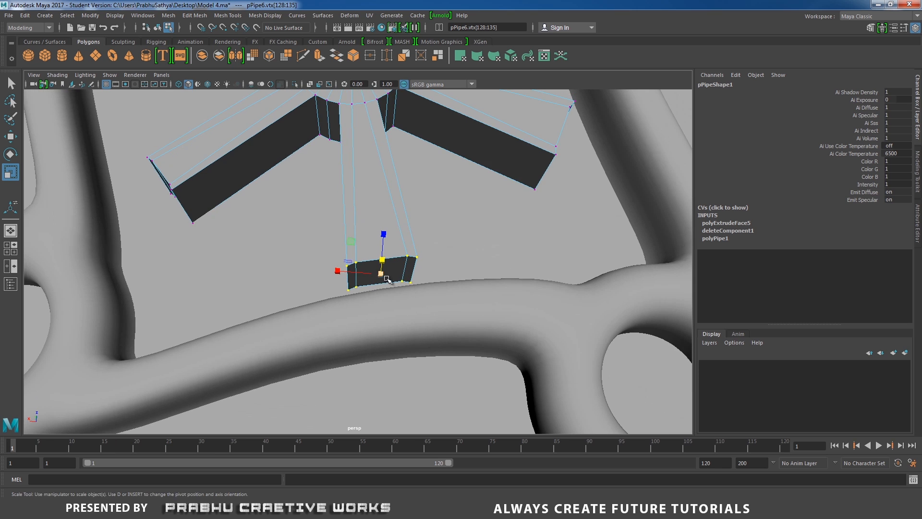
pyautogui.moveTo(381, 274); pyautogui.dragTo(411, 231)
pyautogui.moveTo(398, 200); pyautogui.dragTo(313, 292)
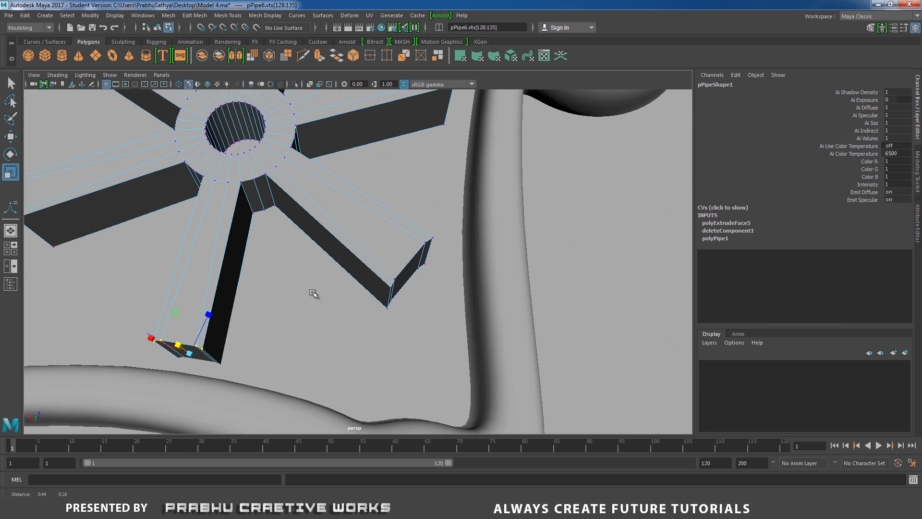
pyautogui.moveTo(372, 205); pyautogui.dragTo(356, 298)
pyautogui.keyDown('alt'); pyautogui.moveTo(357, 295); pyautogui.dragTo(290, 307); pyautogui.keyUp('alt')
pyautogui.keyDown('alt'); pyautogui.moveTo(450, 287); pyautogui.dragTo(366, 278, button='middle'); pyautogui.keyUp('alt')
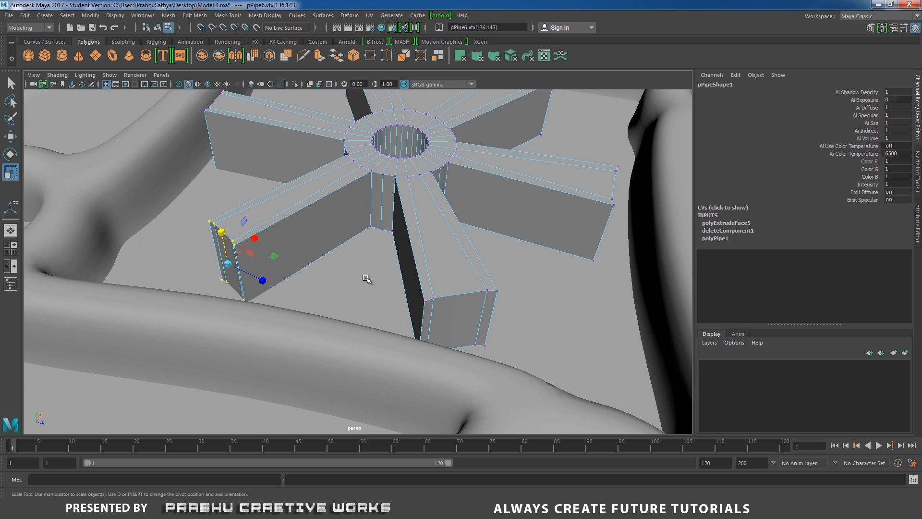
# Step: Shrink the fourth arm's end vertices uniformly and scale them by about 1.83 in Y
pyautogui.moveTo(393, 273); pyautogui.dragTo(552, 381)
pyautogui.keyDown('alt'); pyautogui.moveTo(528, 374); pyautogui.dragTo(349, 323); pyautogui.keyUp('alt')
pyautogui.moveTo(341, 241); pyautogui.dragTo(347, 213)
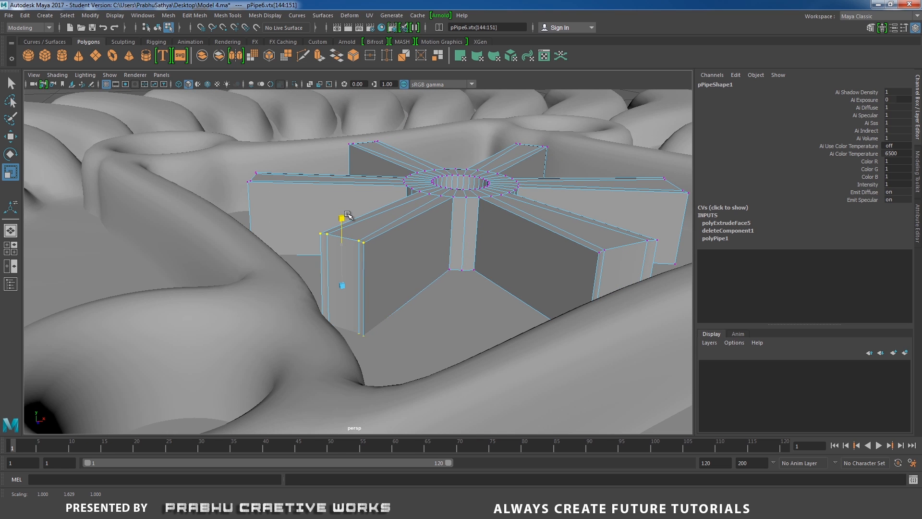
# Step: Shrink the fifth arm's end vertices uniformly and stretch them in Y to match the other arms
pyautogui.keyDown('alt'); pyautogui.moveTo(554, 242); pyautogui.dragTo(366, 270, button='middle'); pyautogui.keyUp('alt')
pyautogui.keyDown('alt'); pyautogui.moveTo(367, 270); pyautogui.dragTo(385, 331); pyautogui.keyUp('alt')
pyautogui.keyDown('alt'); pyautogui.moveTo(380, 306); pyautogui.dragTo(372, 272, button='middle'); pyautogui.keyUp('alt')
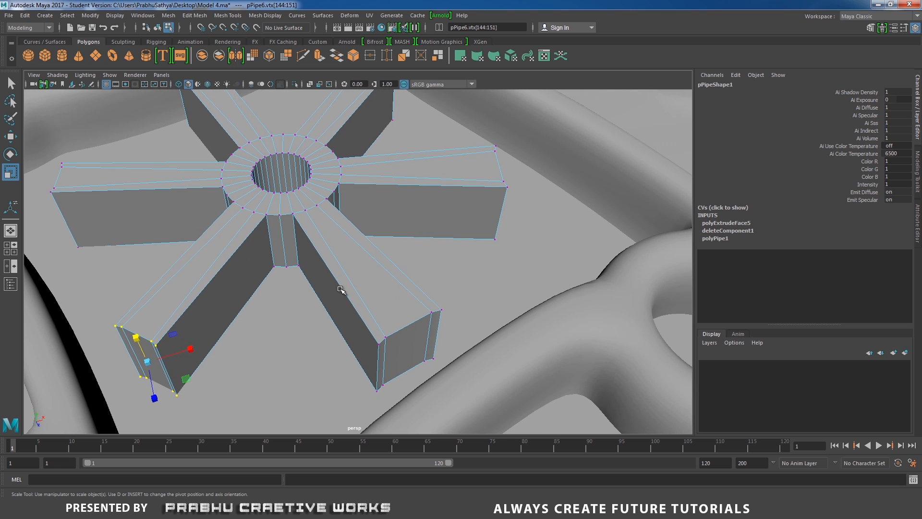
pyautogui.moveTo(332, 293); pyautogui.dragTo(546, 439)
pyautogui.moveTo(408, 350); pyautogui.dragTo(340, 350)
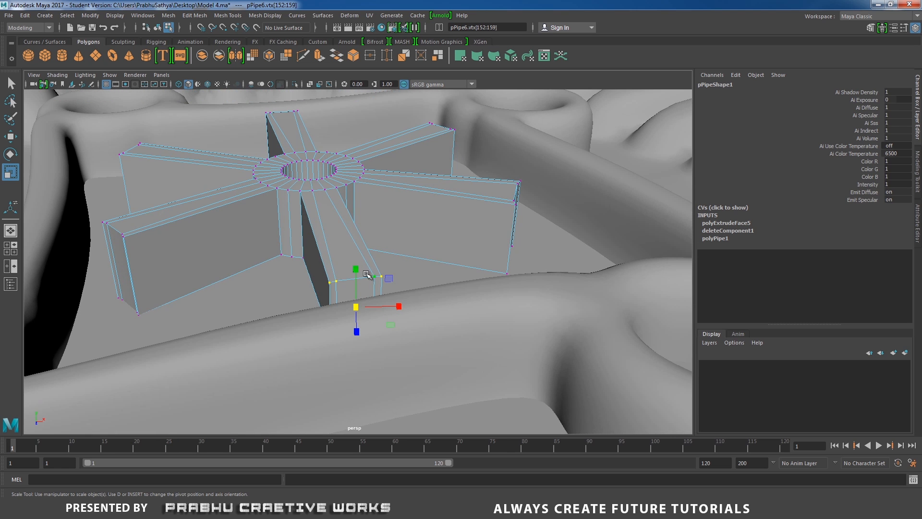
pyautogui.moveTo(361, 267); pyautogui.dragTo(358, 246)
# Step: Narrow the sixth arm's outer end by scaling its vertices to match the other five arms
pyautogui.keyDown('alt'); pyautogui.moveTo(360, 272); pyautogui.dragTo(383, 303); pyautogui.keyUp('alt')
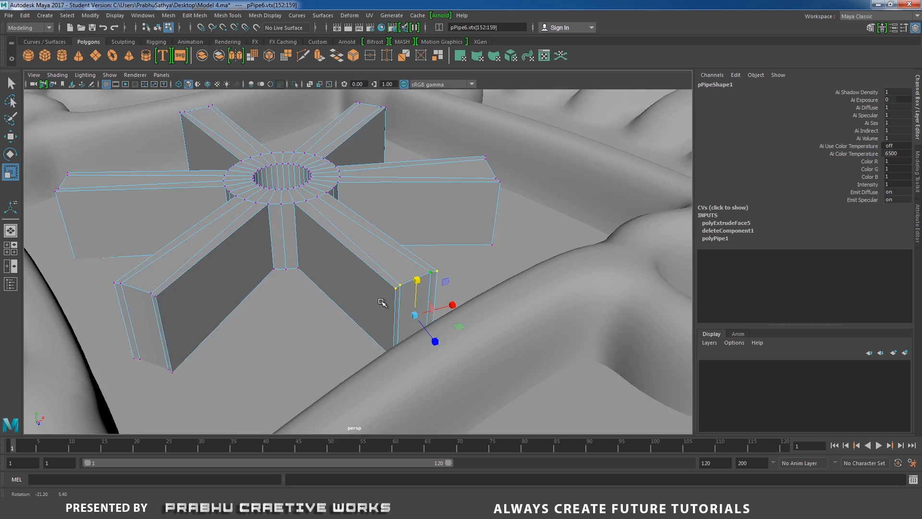
pyautogui.keyDown('alt'); pyautogui.moveTo(383, 303); pyautogui.dragTo(434, 339, button='right'); pyautogui.keyUp('alt')
pyautogui.keyDown('alt'); pyautogui.moveTo(434, 340); pyautogui.dragTo(489, 248); pyautogui.keyUp('alt')
pyautogui.keyDown('alt'); pyautogui.moveTo(471, 282); pyautogui.dragTo(357, 315); pyautogui.keyUp('alt')
pyautogui.keyDown('alt'); pyautogui.moveTo(506, 317); pyautogui.dragTo(417, 318, button='middle'); pyautogui.keyUp('alt')
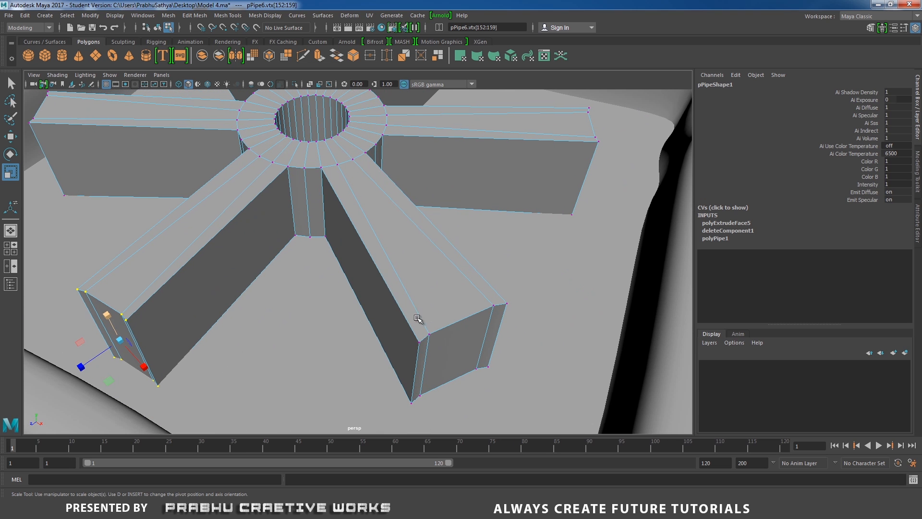
pyautogui.moveTo(386, 273); pyautogui.dragTo(545, 432)
pyautogui.moveTo(459, 356); pyautogui.dragTo(366, 367)
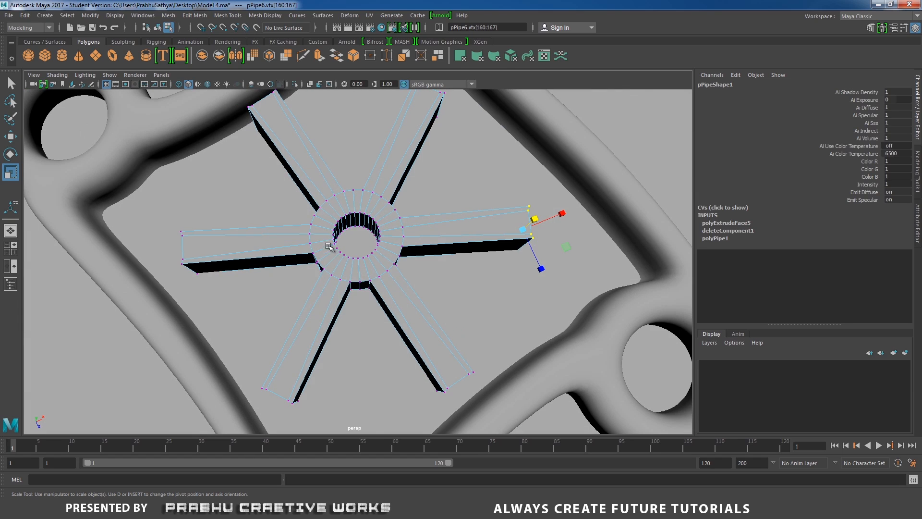
# Step: Set Insert Edge Loop to multiple edge loops and add one loop across the middle of four of the center piece's arms
pyautogui.moveTo(327, 233); pyautogui.dragTo(396, 211, button='right')
pyautogui.keyDown('alt'); pyautogui.moveTo(383, 273); pyautogui.dragTo(438, 280, button='middle'); pyautogui.keyUp('alt')
pyautogui.keyDown('alt'); pyautogui.moveTo(438, 281); pyautogui.dragTo(432, 324, button='right'); pyautogui.keyUp('alt')
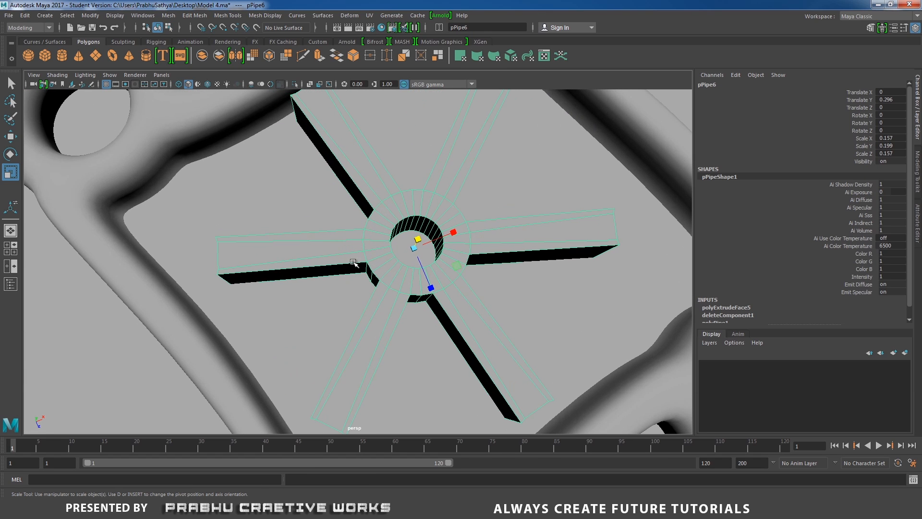
pyautogui.keyDown('shift'); pyautogui.moveTo(353, 261); pyautogui.dragTo(329, 276, button='right'); pyautogui.keyUp('shift')
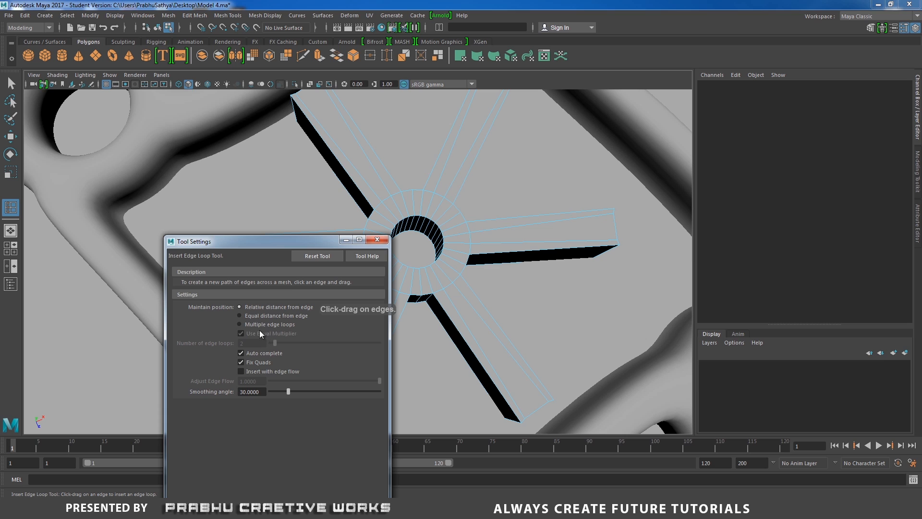
pyautogui.click(255, 325)
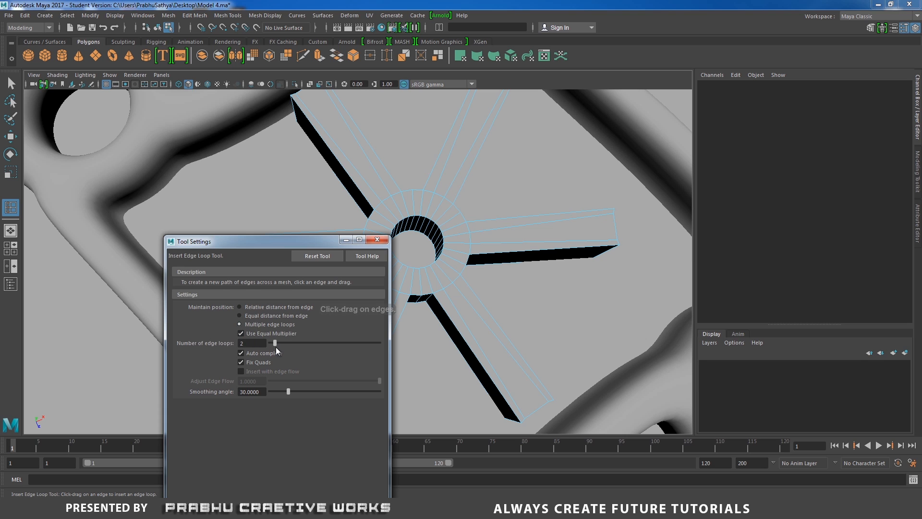
pyautogui.click(377, 239)
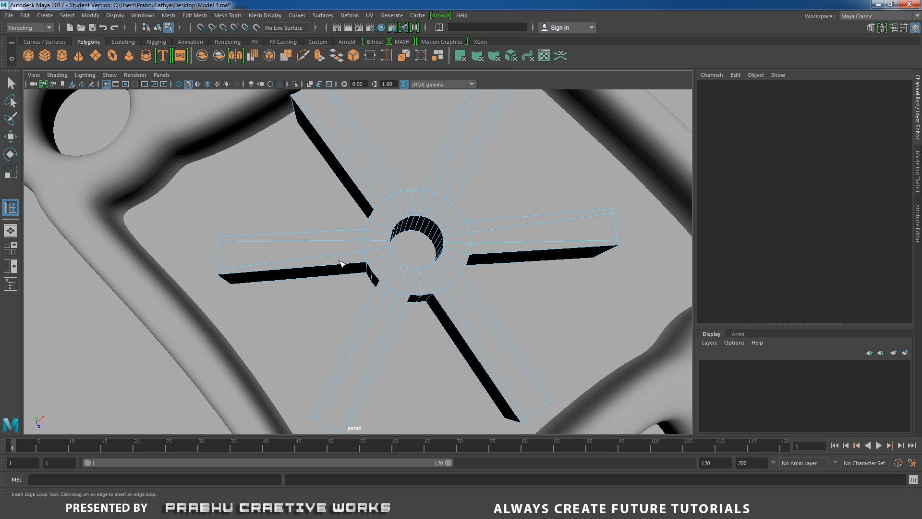
pyautogui.click(287, 268)
pyautogui.click(354, 360)
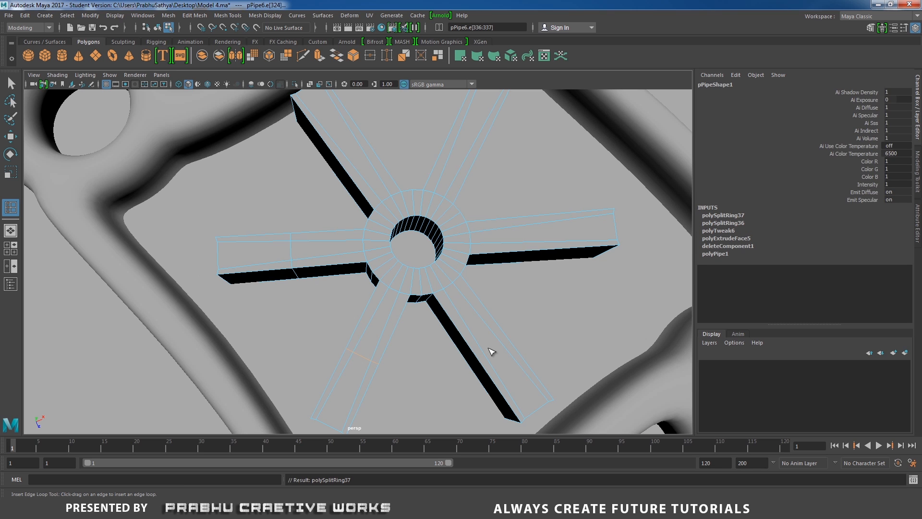
pyautogui.click(483, 356)
pyautogui.click(535, 237)
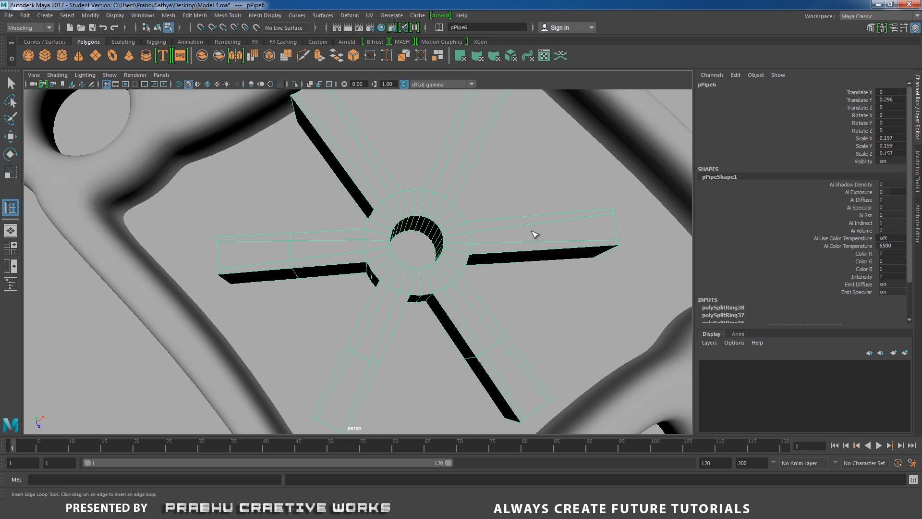
# Step: Insert a middle edge loop across each of the two remaining arms
pyautogui.keyDown('alt'); pyautogui.moveTo(497, 182); pyautogui.dragTo(502, 243, button='middle'); pyautogui.keyUp('alt')
pyautogui.click(480, 199)
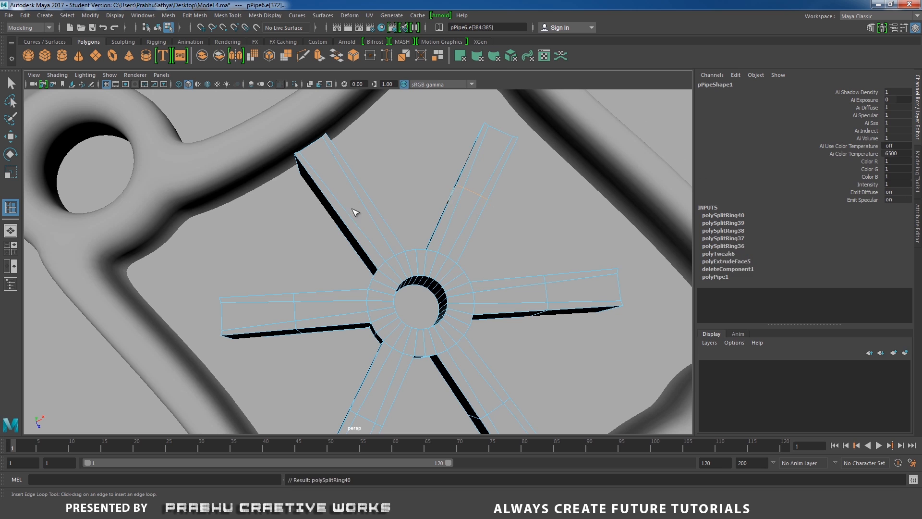
pyautogui.click(346, 215)
pyautogui.keyDown('alt'); pyautogui.moveTo(403, 246); pyautogui.dragTo(418, 226, button='middle'); pyautogui.keyUp('alt')
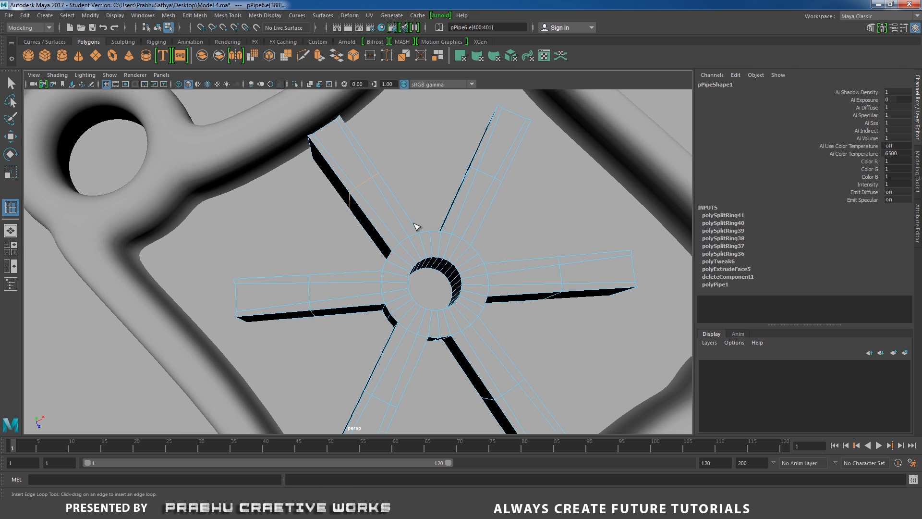
# Step: Select the middle edge loops of all six arms and, checking the reference image, rotate them about the vertical axis to bend the arms
pyautogui.press('w')
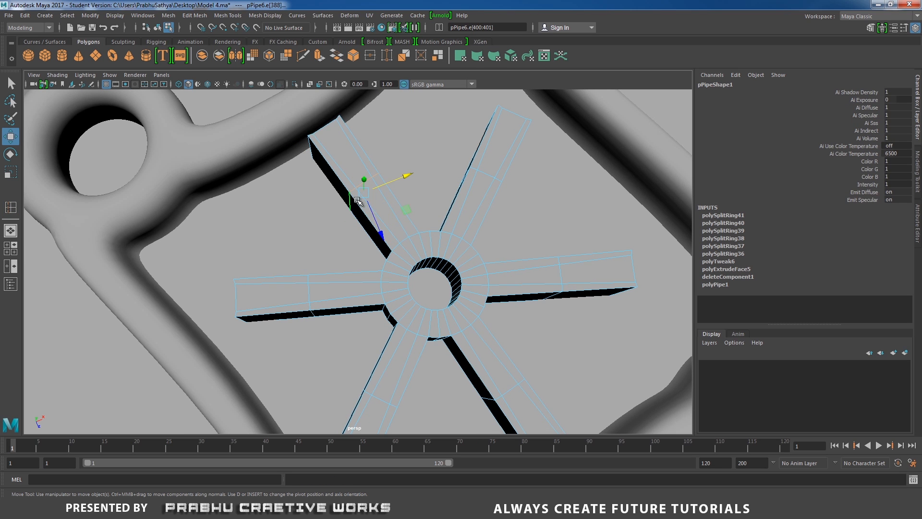
pyautogui.keyDown('shift'); pyautogui.doubleClick(484, 174); pyautogui.keyUp('shift')
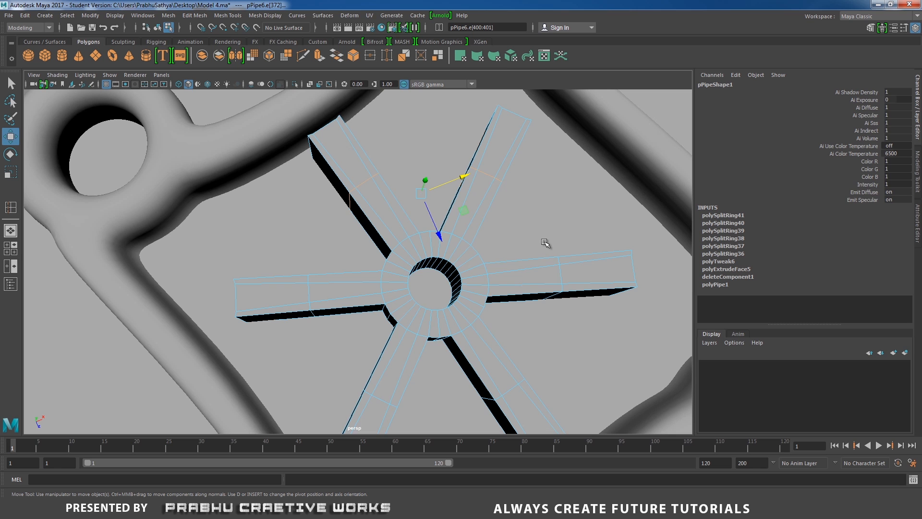
pyautogui.keyDown('shift'); pyautogui.doubleClick(561, 270); pyautogui.keyUp('shift')
pyautogui.keyDown('alt'); pyautogui.moveTo(504, 214); pyautogui.dragTo(550, 91, button='middle'); pyautogui.keyUp('alt')
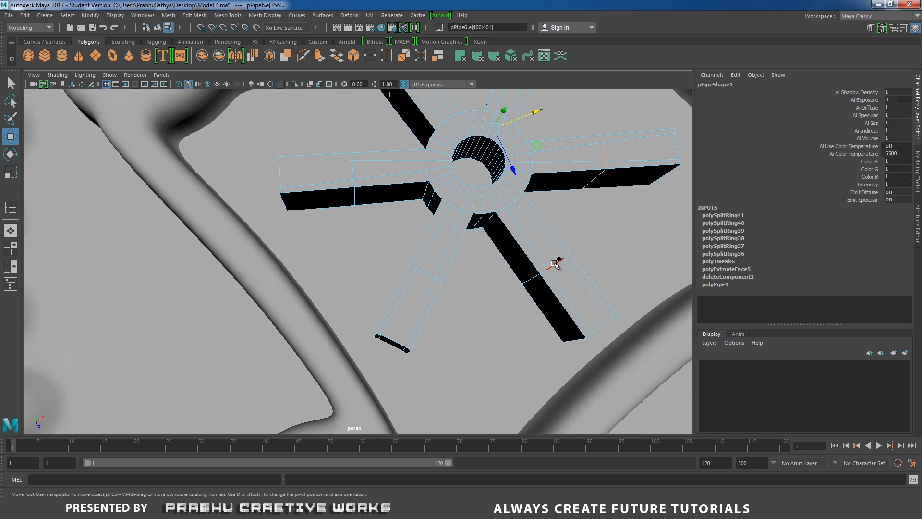
pyautogui.keyDown('shift'); pyautogui.doubleClick(555, 263); pyautogui.keyUp('shift')
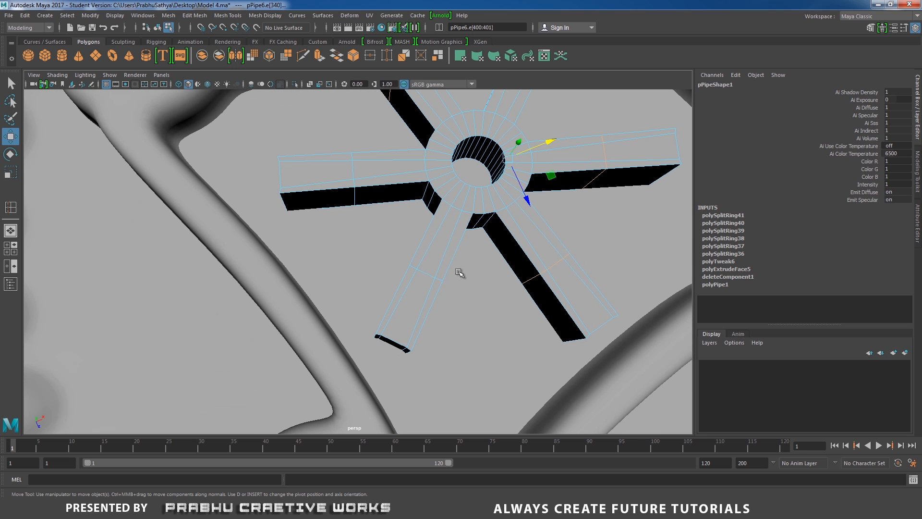
pyautogui.keyDown('shift'); pyautogui.doubleClick(354, 171); pyautogui.keyUp('shift')
pyautogui.keyDown('alt'); pyautogui.moveTo(372, 175); pyautogui.dragTo(381, 299); pyautogui.keyUp('alt')
pyautogui.press('e')
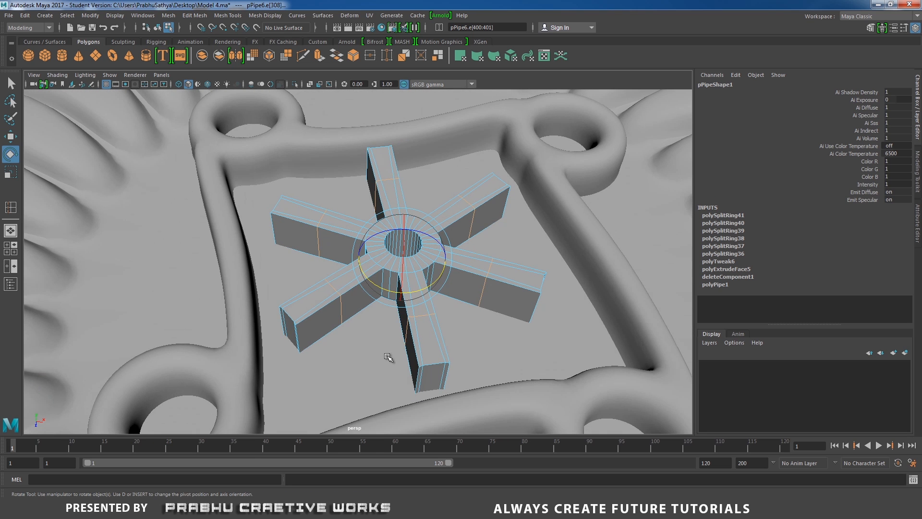
pyautogui.click(389, 509)
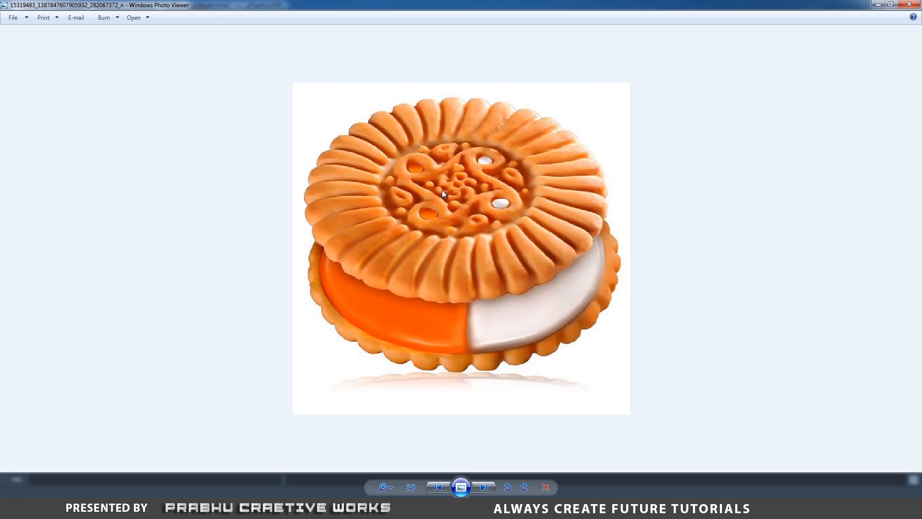
pyautogui.click(414, 508)
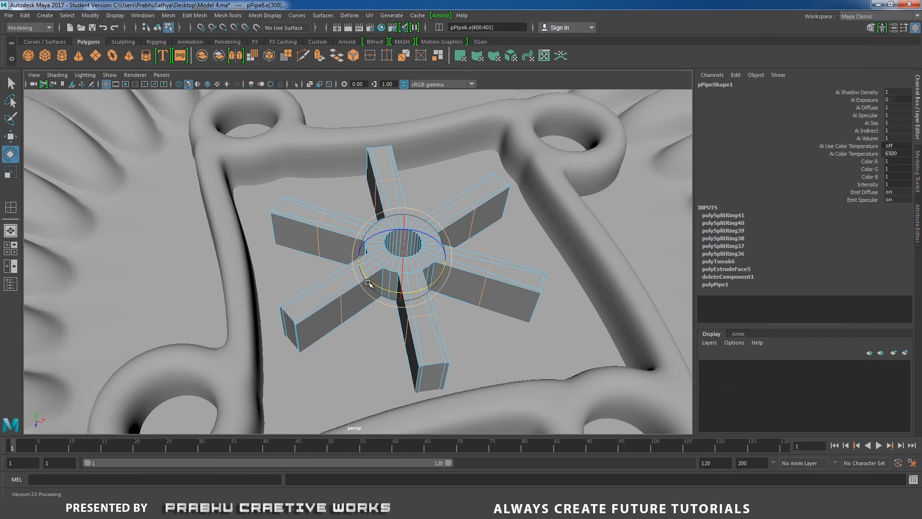
pyautogui.moveTo(375, 286); pyautogui.dragTo(398, 283)
# Step: Try inserting edge loops near the end of one bent arm with the multiple-loop setting, and undo the attempt
pyautogui.keyDown('alt'); pyautogui.moveTo(317, 285); pyautogui.dragTo(378, 252, button='middle'); pyautogui.keyUp('alt')
pyautogui.scroll(3, 380, 254)
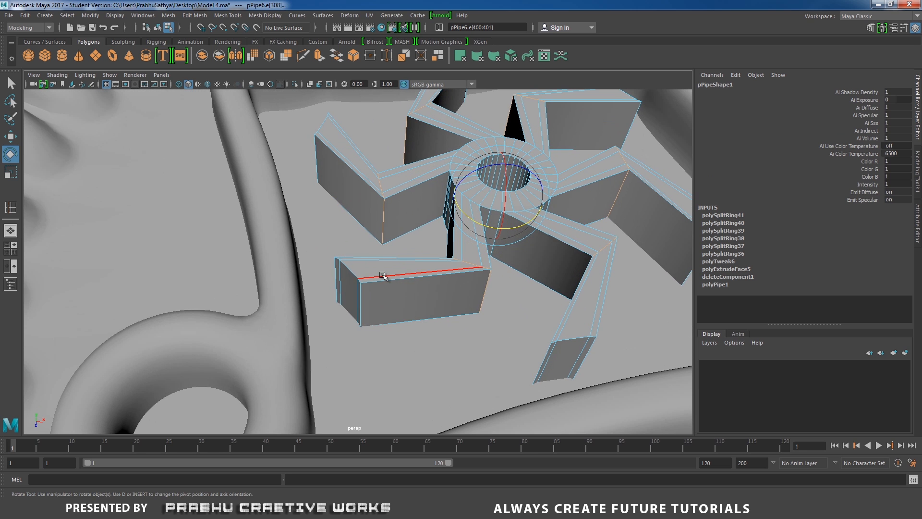
pyautogui.moveTo(384, 274); pyautogui.dragTo(433, 223, button='right')
pyautogui.keyDown('alt'); pyautogui.moveTo(381, 278); pyautogui.dragTo(379, 291); pyautogui.keyUp('alt')
pyautogui.keyDown('alt'); pyautogui.moveTo(379, 291); pyautogui.dragTo(438, 331, button='right'); pyautogui.keyUp('alt')
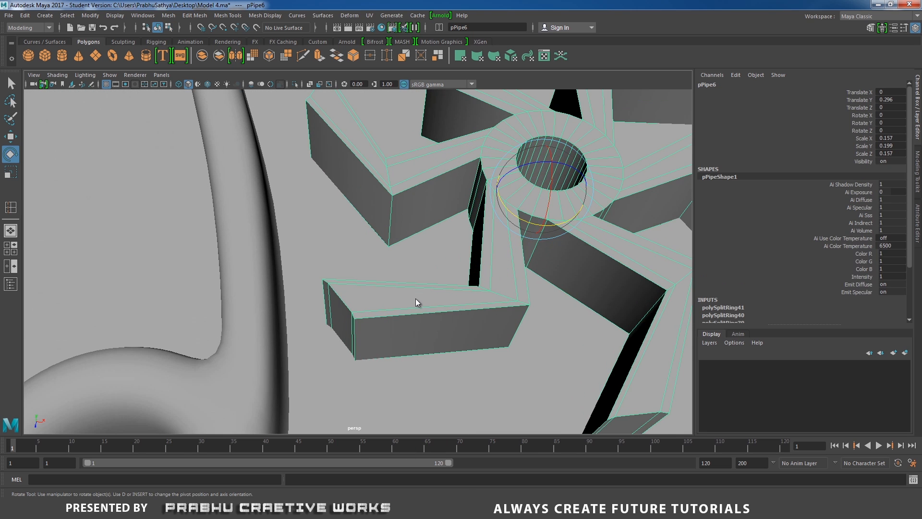
pyautogui.keyDown('shift'); pyautogui.moveTo(416, 298); pyautogui.dragTo(374, 292, button='right'); pyautogui.keyUp('shift')
pyautogui.moveTo(370, 313); pyautogui.dragTo(385, 310)
pyautogui.hotkey('ctrl', 'z')
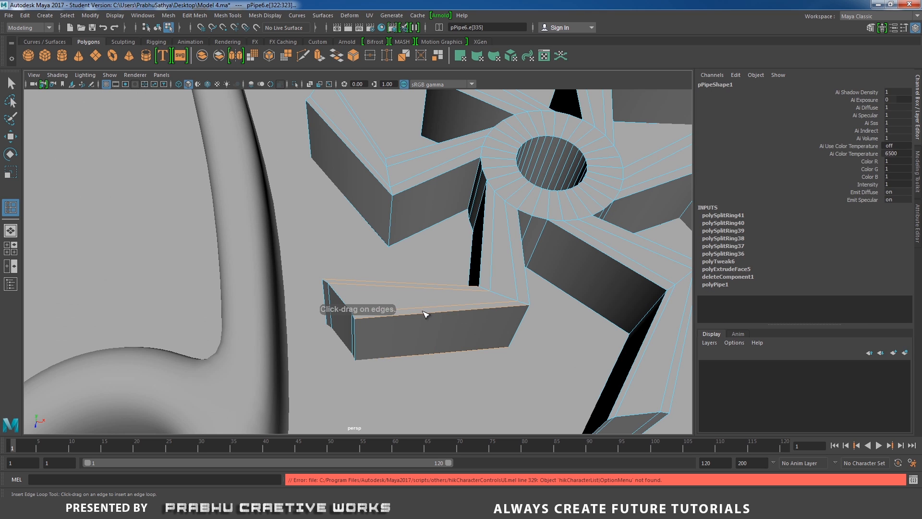
pyautogui.press('w')
# Step: Reset the Insert Edge Loop settings to relative distance and add a supporting loop close to the outer end of three arms
pyautogui.moveTo(421, 311); pyautogui.dragTo(465, 219, button='right')
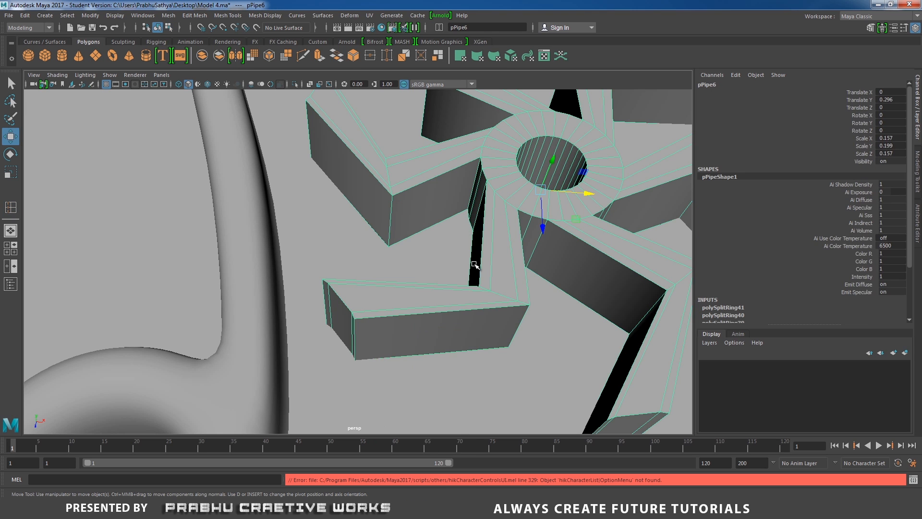
pyautogui.keyDown('shift'); pyautogui.rightClick(493, 271); pyautogui.keyUp('shift')
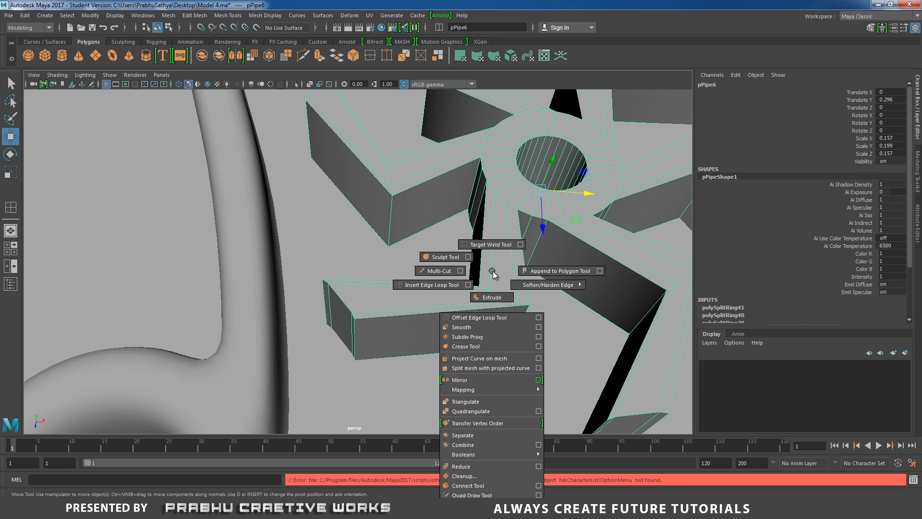
pyautogui.click(468, 285)
pyautogui.click(336, 273)
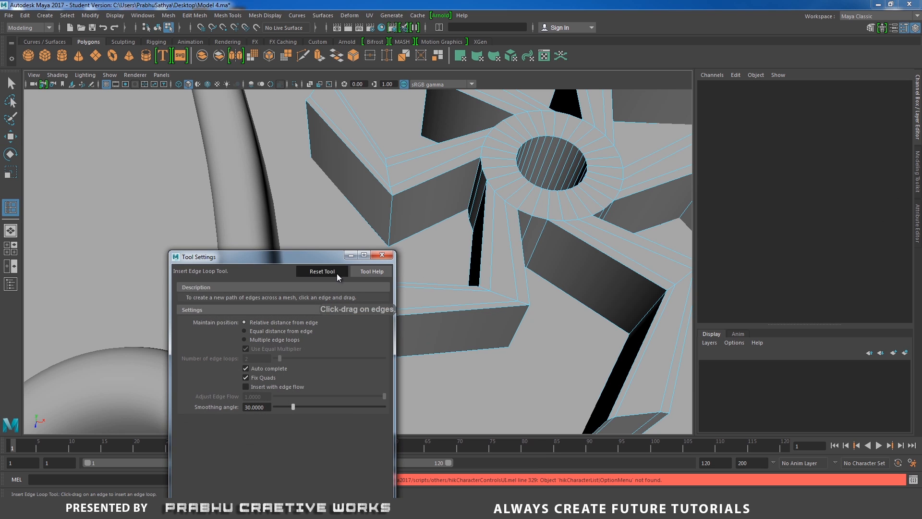
pyautogui.click(382, 254)
pyautogui.click(373, 312)
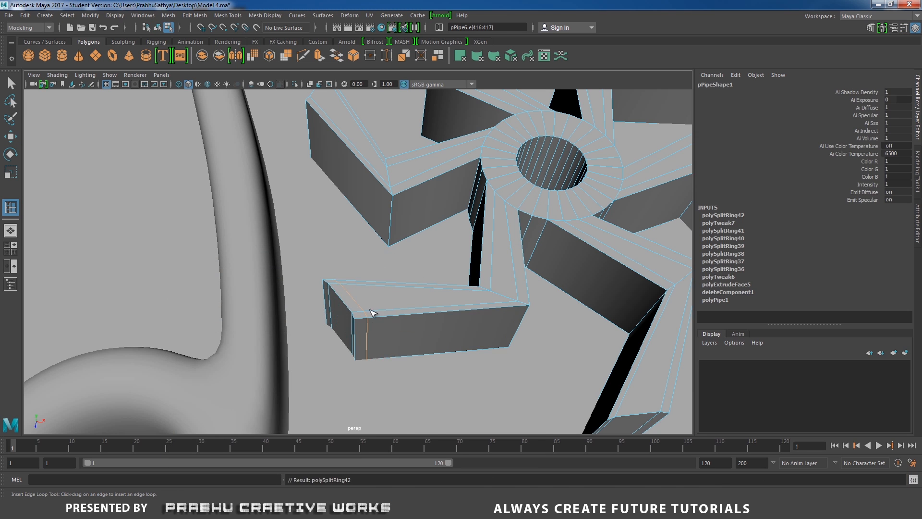
pyautogui.keyDown('alt'); pyautogui.moveTo(406, 244); pyautogui.dragTo(452, 349, button='middle'); pyautogui.keyUp('alt')
pyautogui.click(370, 232)
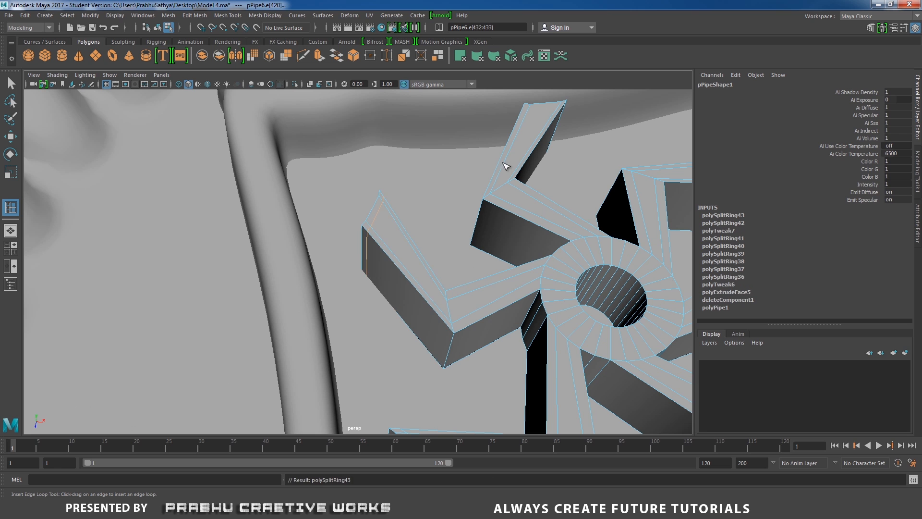
pyautogui.click(529, 117)
# Step: Insert supporting edge loops close to the outer ends of the other three arms and return to object mode
pyautogui.keyDown('alt'); pyautogui.moveTo(528, 117); pyautogui.dragTo(300, 201, button='middle'); pyautogui.keyUp('alt')
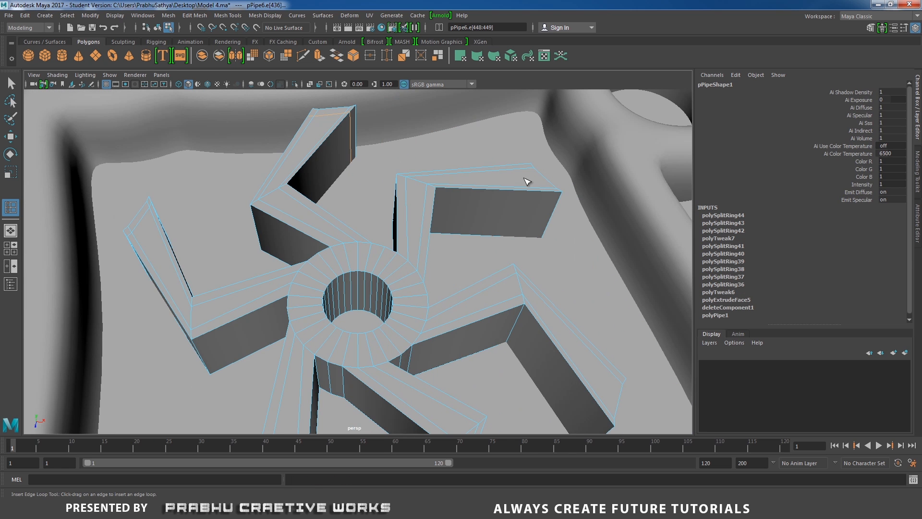
pyautogui.click(547, 194)
pyautogui.keyDown('alt'); pyautogui.moveTo(548, 194); pyautogui.dragTo(498, 254, button='middle'); pyautogui.keyUp('alt')
pyautogui.click(540, 292)
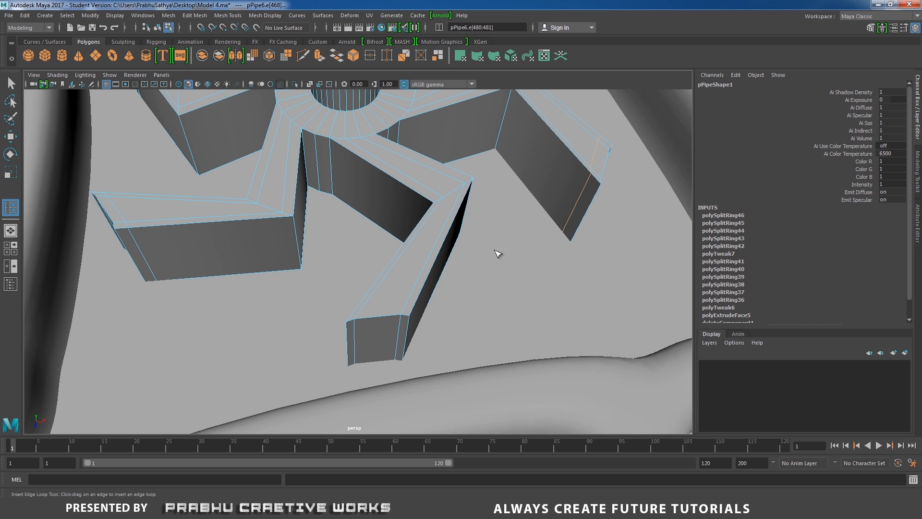
pyautogui.click(416, 309)
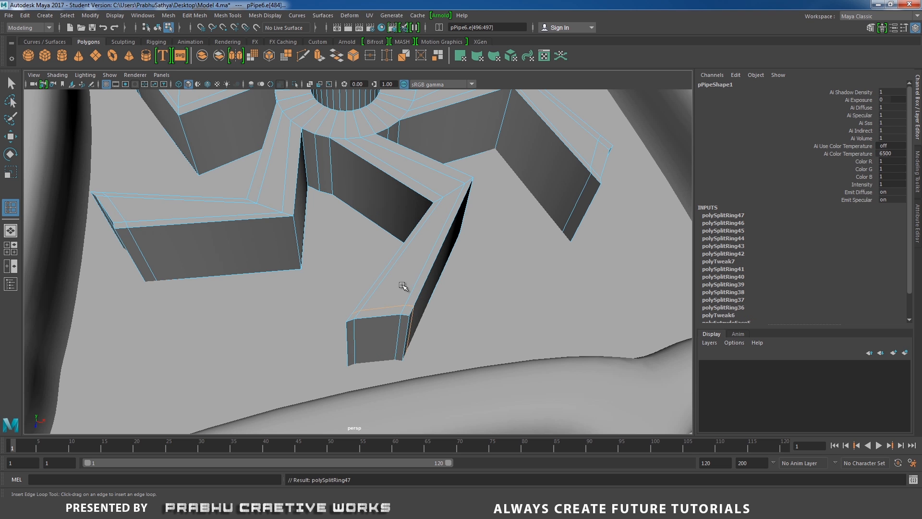
pyautogui.press('w')
pyautogui.press('F8')
# Step: Preview the bent six-armed piece with smooth mesh display and return it to the unsmoothed display
pyautogui.keyDown('alt'); pyautogui.moveTo(403, 138); pyautogui.dragTo(359, 249); pyautogui.keyUp('alt')
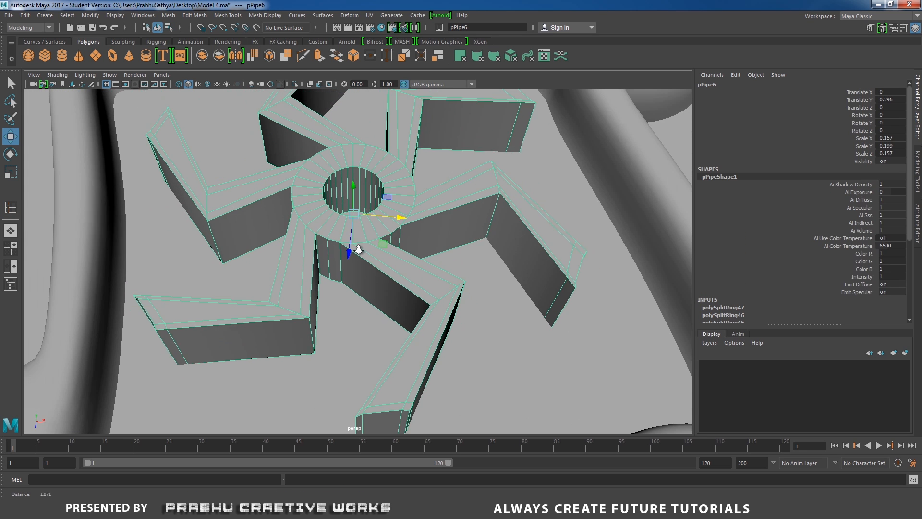
pyautogui.scroll(-3, 359, 249)
pyautogui.press('3')
pyautogui.scroll(-2, 336, 264)
pyautogui.keyDown('alt'); pyautogui.moveTo(301, 273); pyautogui.dragTo(349, 309); pyautogui.keyUp('alt')
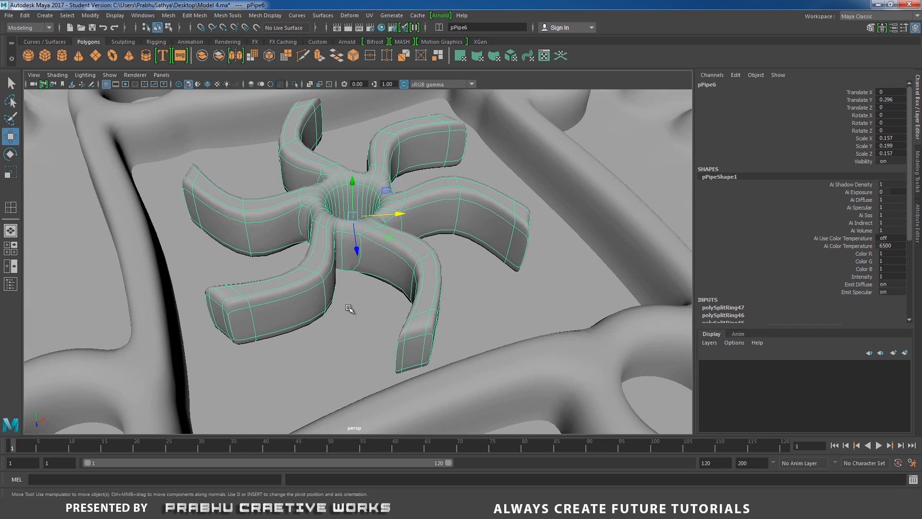
pyautogui.press('1')
pyautogui.press('space')
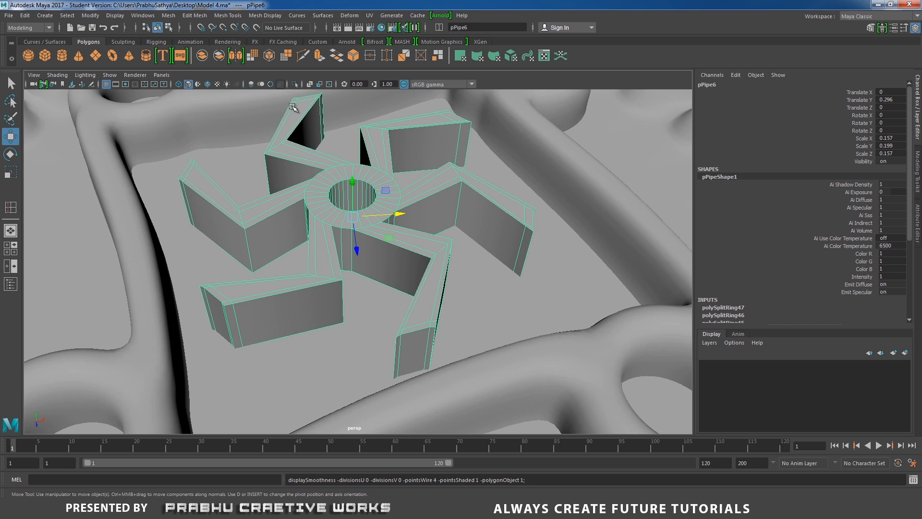
# Step: Isolate the six-armed pinwheel and insert a horizontal edge loop near its lower edge in the front view
pyautogui.click(295, 84)
pyautogui.press('space')
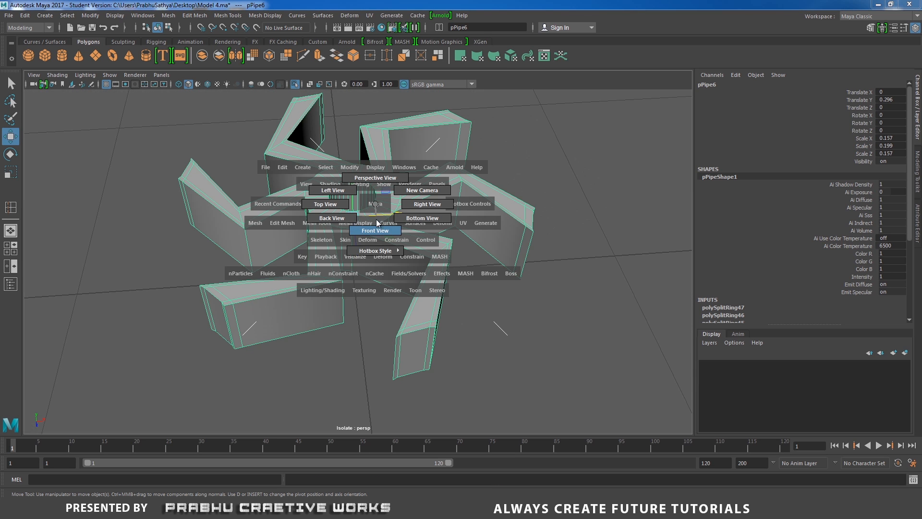
pyautogui.click(375, 230)
pyautogui.moveTo(355, 232); pyautogui.dragTo(356, 260, button='right')
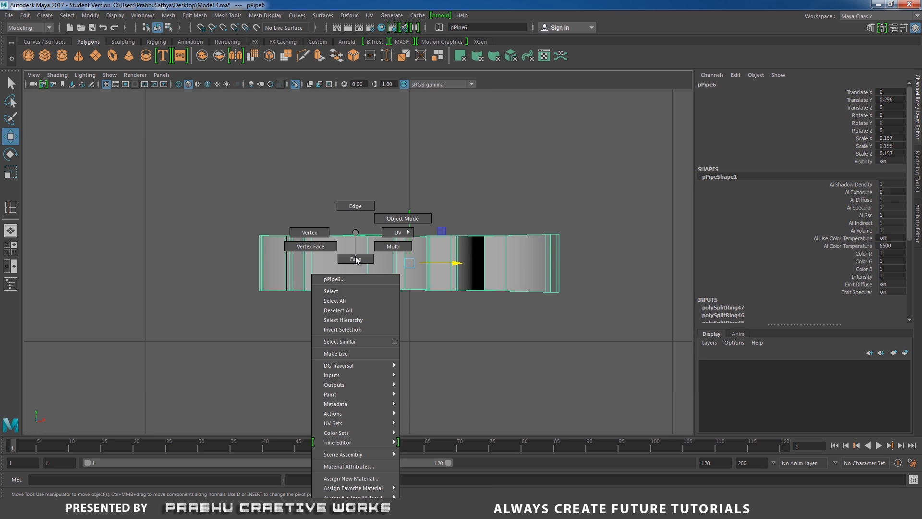
pyautogui.keyDown('shift'); pyautogui.rightClick(384, 250); pyautogui.keyUp('shift')
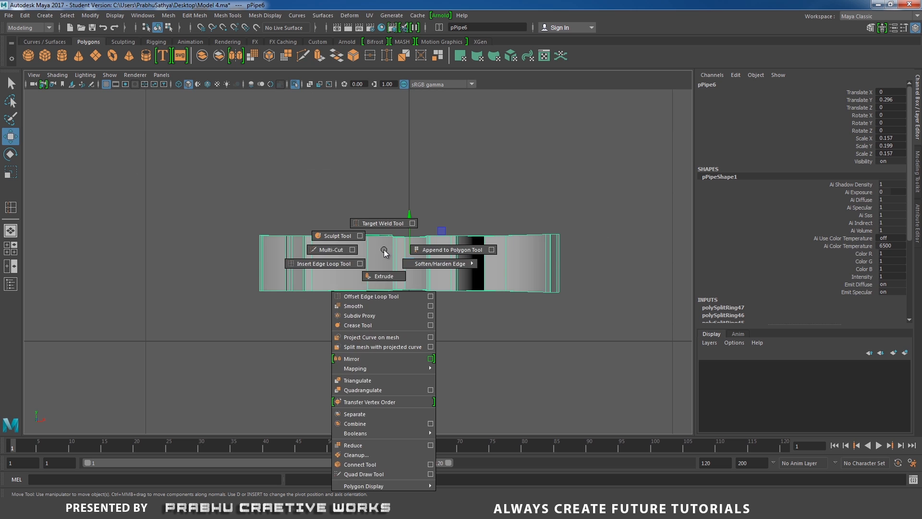
pyautogui.click(336, 263)
pyautogui.moveTo(308, 279); pyautogui.dragTo(306, 282)
# Step: Examine the new edge loop and the underside of the pinwheel in the perspective view
pyautogui.press('space')
pyautogui.moveTo(391, 295)
pyautogui.mouseDown()
pyautogui.moveTo(394, 269)
pyautogui.moveTo(392, 298)
pyautogui.mouseUp()
pyautogui.keyDown('alt'); pyautogui.moveTo(392, 298); pyautogui.dragTo(467, 318, button='right'); pyautogui.keyUp('alt')
pyautogui.keyDown('alt'); pyautogui.moveTo(470, 322); pyautogui.dragTo(380, 252); pyautogui.keyUp('alt')
pyautogui.keyDown('alt'); pyautogui.moveTo(440, 269); pyautogui.dragTo(288, 267, button='right'); pyautogui.keyUp('alt')
pyautogui.keyDown('alt'); pyautogui.moveTo(289, 268); pyautogui.dragTo(319, 245); pyautogui.keyUp('alt')
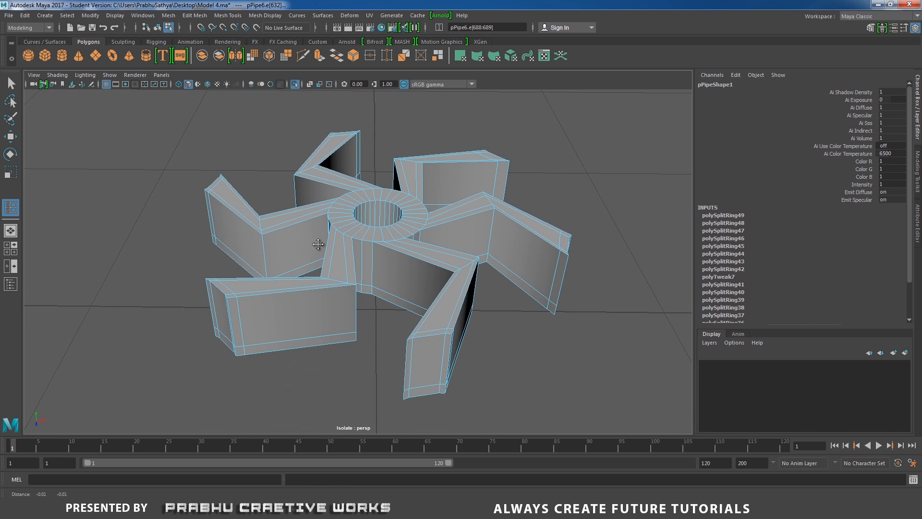
pyautogui.keyDown('alt'); pyautogui.moveTo(318, 245); pyautogui.dragTo(362, 223, button='middle'); pyautogui.keyUp('alt')
pyautogui.keyDown('alt'); pyautogui.moveTo(363, 224); pyautogui.dragTo(360, 286, button='right'); pyautogui.keyUp('alt')
pyautogui.press('w')
pyautogui.click(353, 335)
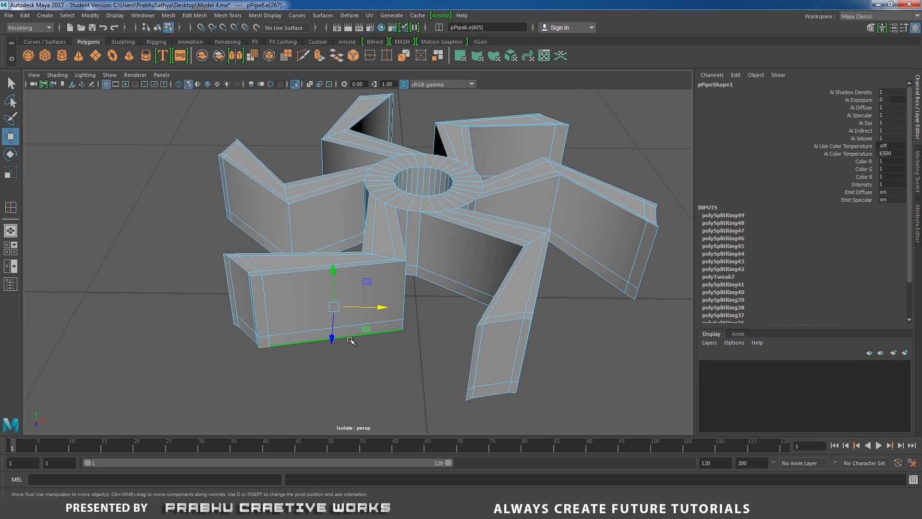
pyautogui.keyDown('alt'); pyautogui.moveTo(350, 336); pyautogui.dragTo(317, 285, button='right'); pyautogui.keyUp('alt')
pyautogui.keyDown('alt'); pyautogui.moveTo(317, 285); pyautogui.dragTo(308, 260); pyautogui.keyUp('alt')
pyautogui.click(339, 310)
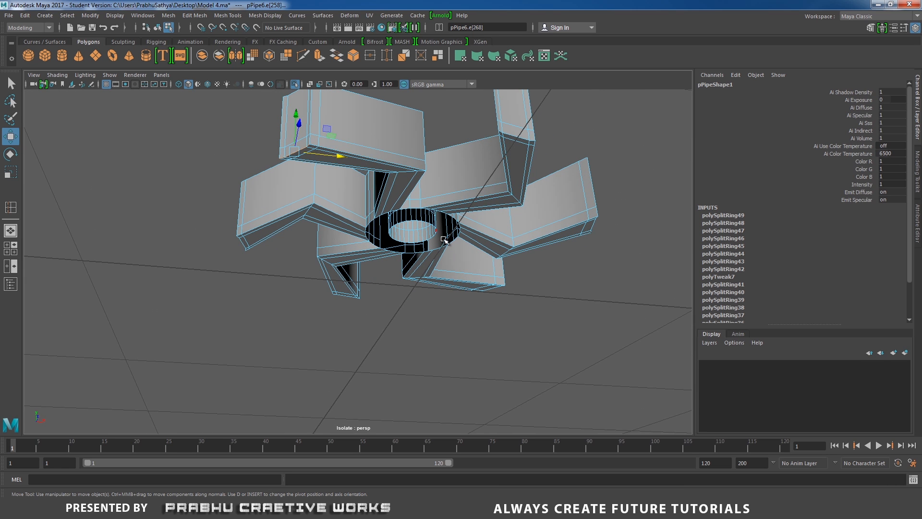
# Step: Select only the bottom faces of the pinwheel in the front view and delete them
pyautogui.press('space')
pyautogui.moveTo(440, 242); pyautogui.dragTo(440, 265)
pyautogui.keyDown('alt'); pyautogui.moveTo(453, 239); pyautogui.dragTo(451, 184, button='middle'); pyautogui.keyUp('alt')
pyautogui.keyDown('alt'); pyautogui.moveTo(451, 184); pyautogui.dragTo(463, 233, button='right'); pyautogui.keyUp('alt')
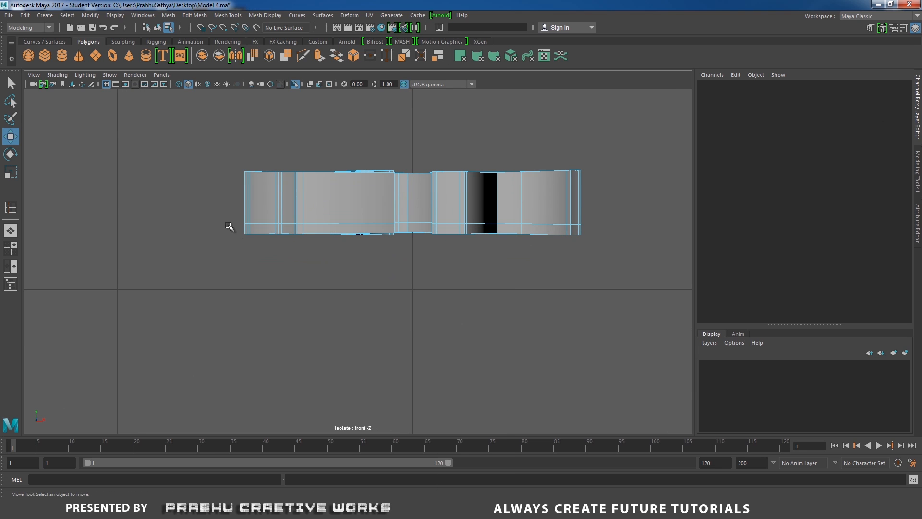
pyautogui.moveTo(228, 227); pyautogui.dragTo(606, 263)
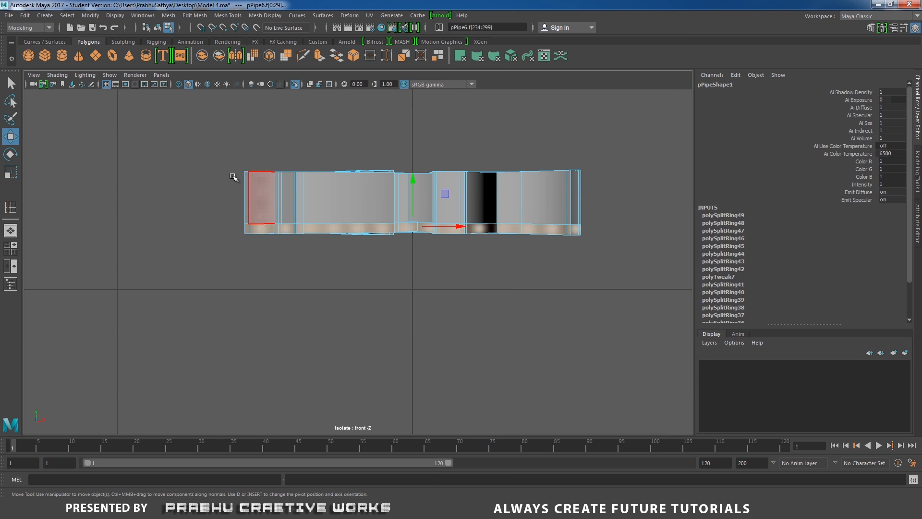
pyautogui.moveTo(189, 158); pyautogui.dragTo(616, 229)
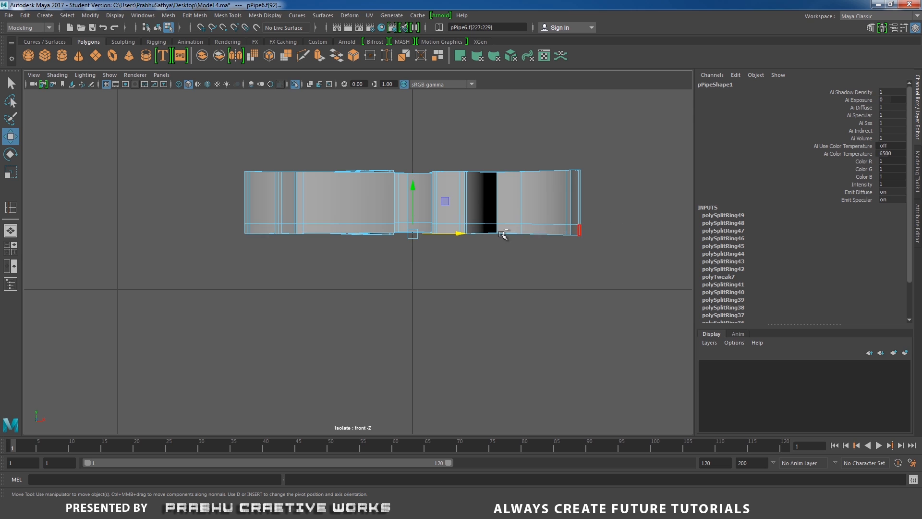
pyautogui.press('space')
pyautogui.moveTo(552, 262); pyautogui.dragTo(469, 231)
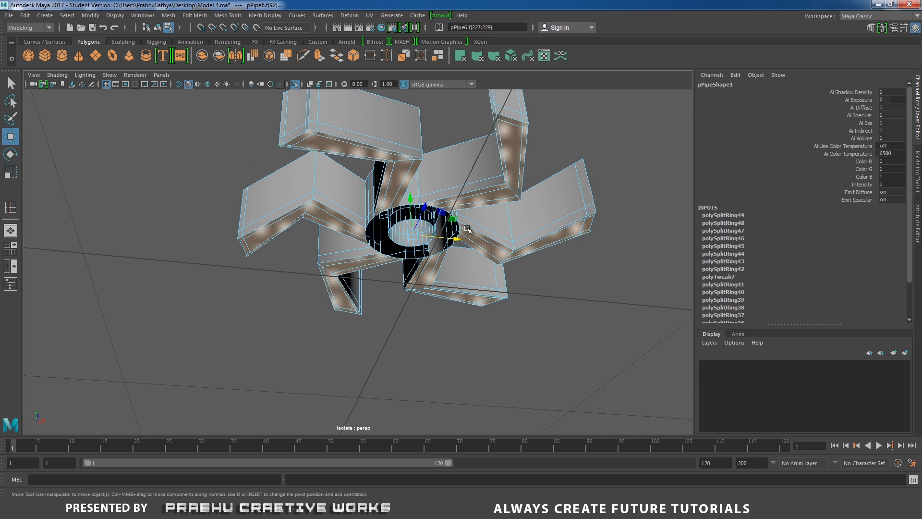
pyautogui.click(595, 268)
# Step: Select the open bottom border edge loop of the pinwheel and scale it slightly outward
pyautogui.keyDown('alt'); pyautogui.moveTo(448, 214); pyautogui.dragTo(471, 222); pyautogui.keyUp('alt')
pyautogui.scroll(2, 487, 276)
pyautogui.moveTo(438, 224); pyautogui.dragTo(437, 198, button='right')
pyautogui.doubleClick(380, 250)
pyautogui.keyDown('alt'); pyautogui.moveTo(512, 263); pyautogui.dragTo(259, 299); pyautogui.keyUp('alt')
pyautogui.press('r')
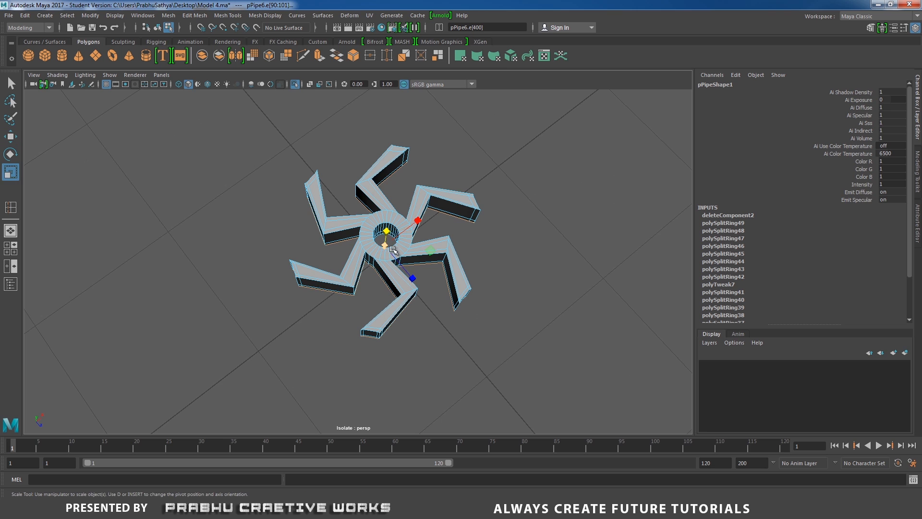
pyautogui.moveTo(390, 245); pyautogui.dragTo(391, 244)
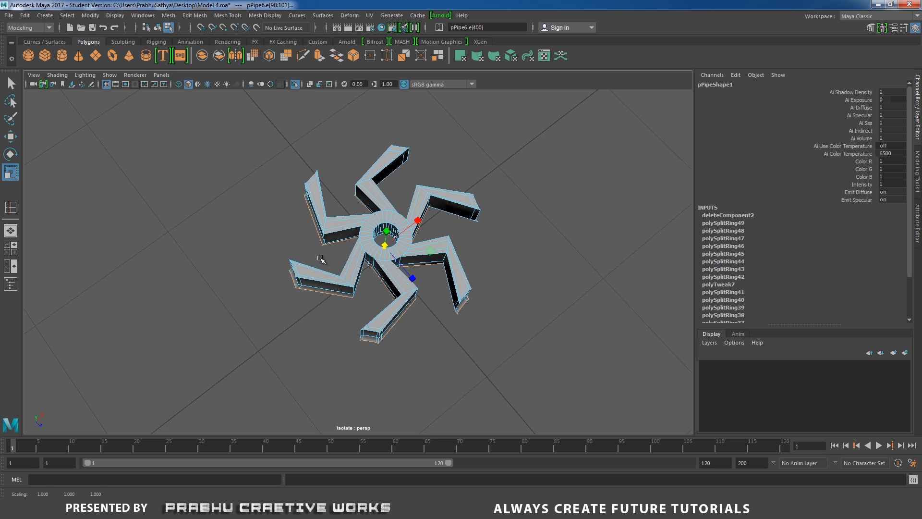
# Step: Return the pinwheel to object mode and show it with smooth mesh preview
pyautogui.moveTo(321, 260); pyautogui.dragTo(339, 247, button='right')
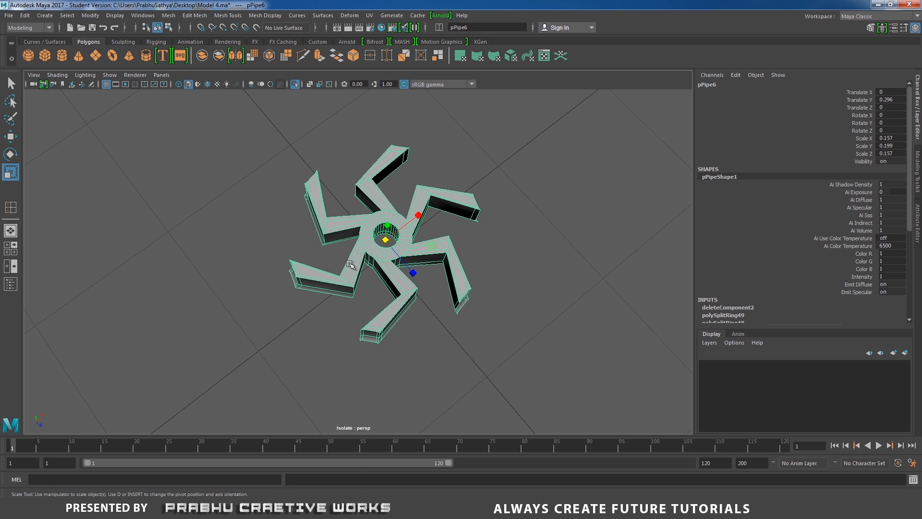
pyautogui.press('3')
pyautogui.click(318, 306)
pyautogui.keyDown('alt'); pyautogui.moveTo(315, 303); pyautogui.dragTo(327, 263); pyautogui.keyUp('alt')
pyautogui.click(328, 261)
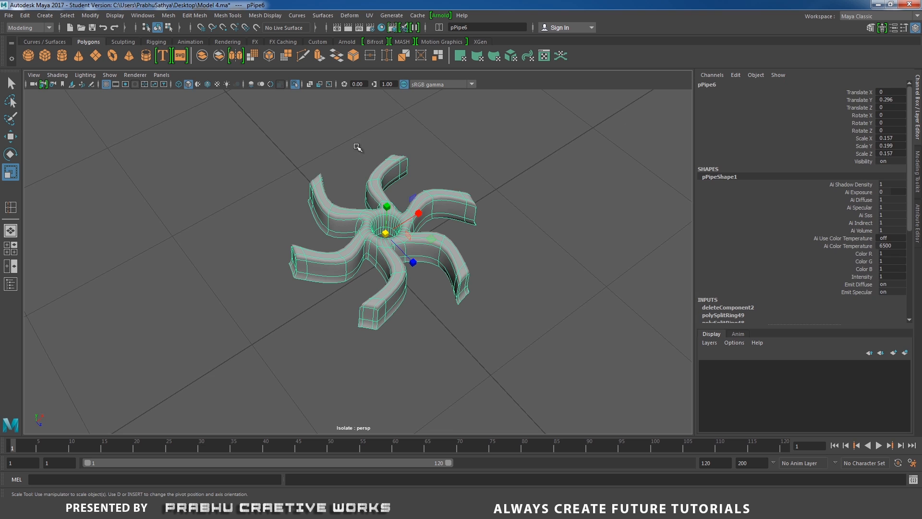
# Step: End the isolation and lower the pinwheel toward the biscuit surface to Translate Y 0.277
pyautogui.click(295, 84)
pyautogui.keyDown('alt'); pyautogui.moveTo(293, 211); pyautogui.dragTo(356, 255); pyautogui.keyUp('alt')
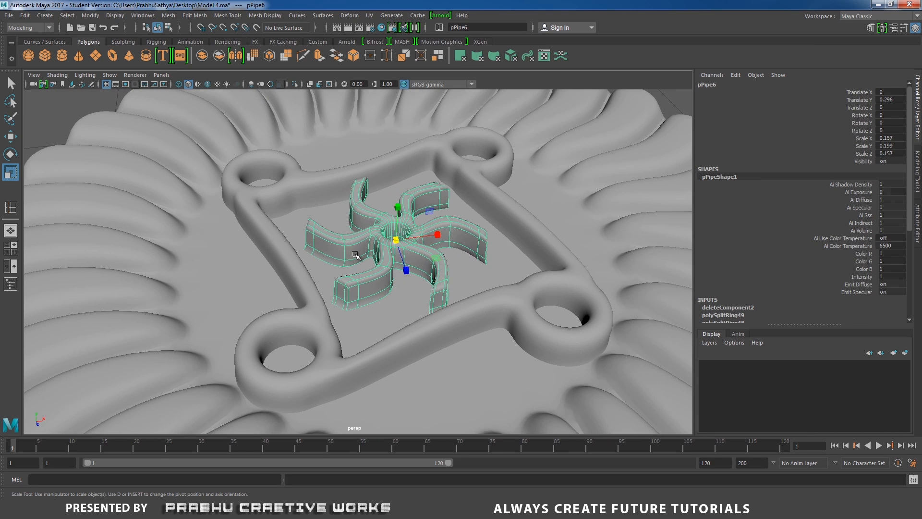
pyautogui.press('w')
pyautogui.moveTo(399, 205); pyautogui.dragTo(400, 207)
# Step: Examine the biscuit from several angles and compare its centre pattern with the reference photo in Windows Photo Viewer
pyautogui.keyDown('alt'); pyautogui.moveTo(355, 218); pyautogui.dragTo(150, 192, button='right'); pyautogui.keyUp('alt')
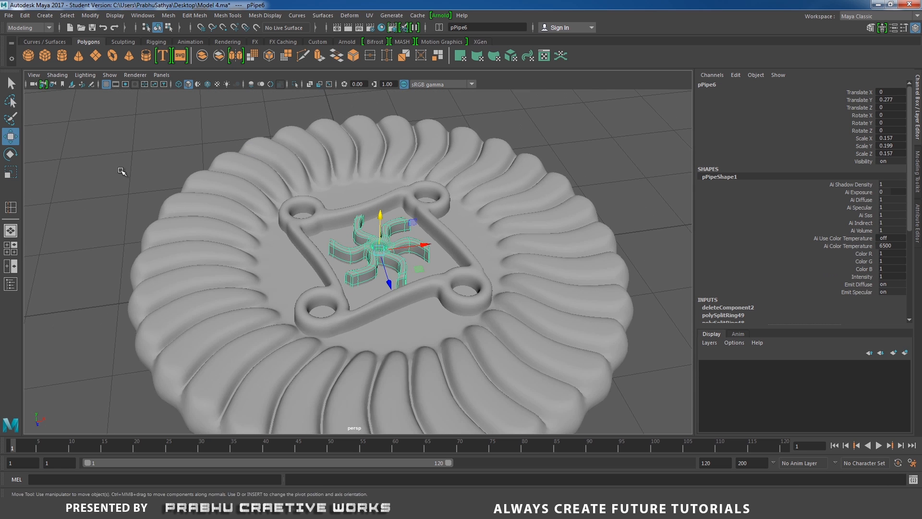
pyautogui.click(122, 171)
pyautogui.keyDown('alt'); pyautogui.moveTo(181, 168); pyautogui.dragTo(196, 249); pyautogui.keyUp('alt')
pyautogui.keyDown('alt'); pyautogui.moveTo(427, 281); pyautogui.dragTo(257, 253, button='right'); pyautogui.keyUp('alt')
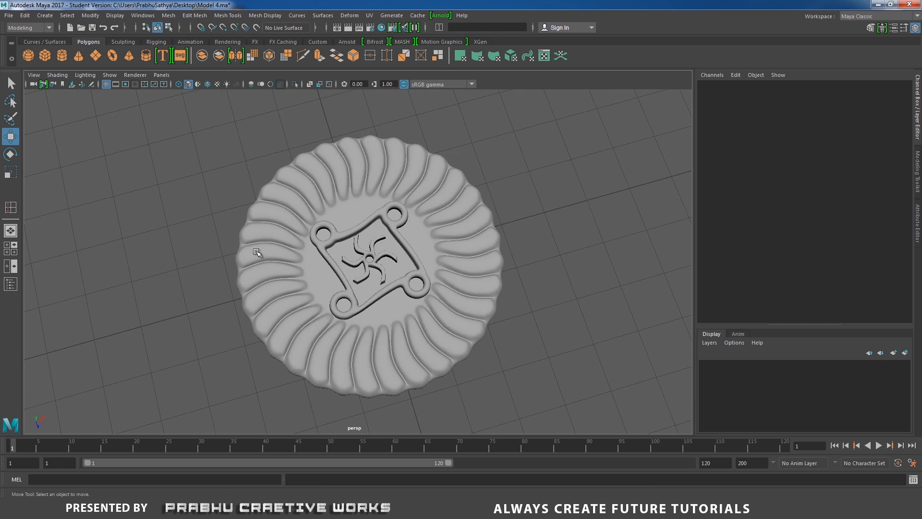
pyautogui.keyDown('alt'); pyautogui.moveTo(310, 348); pyautogui.dragTo(335, 290); pyautogui.keyUp('alt')
pyautogui.keyDown('alt'); pyautogui.moveTo(266, 269); pyautogui.dragTo(372, 285, button='right'); pyautogui.keyUp('alt')
pyautogui.click(376, 254)
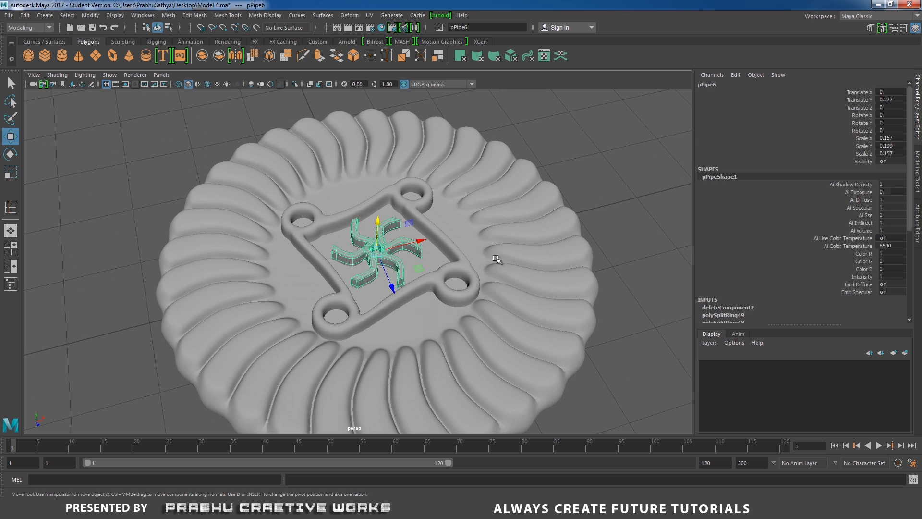
pyautogui.click(621, 257)
pyautogui.hotkey('alt', 'Tab')
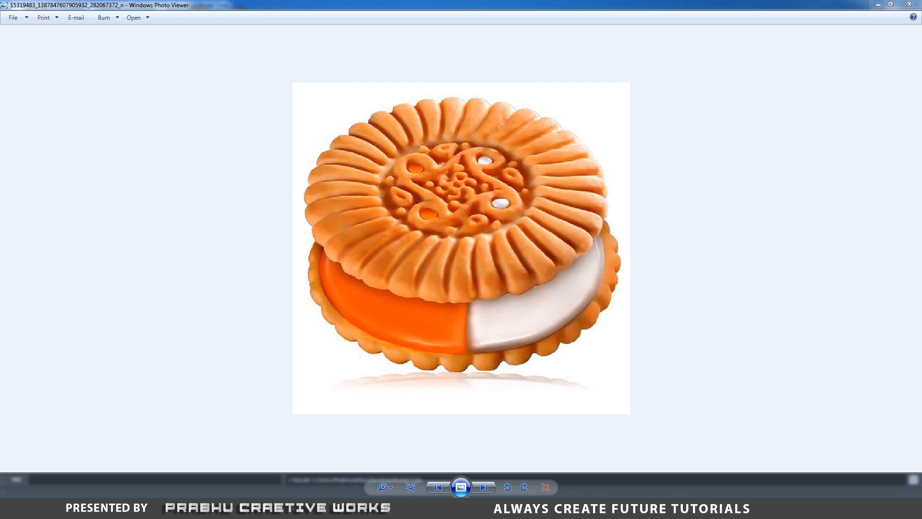
pyautogui.click(502, 509)
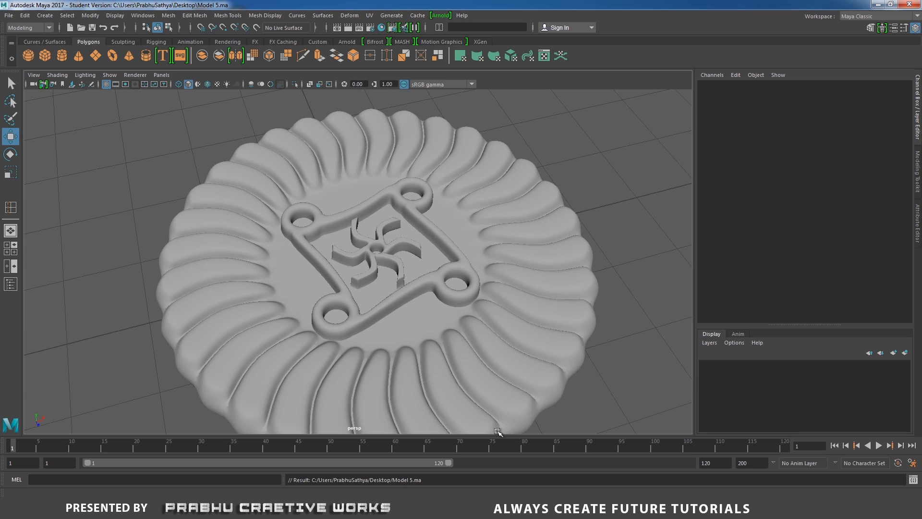
# Step: Create a polygon pipe at the biscuit's centre with Subdivisions Axis set to 8
pyautogui.click(146, 56)
pyautogui.keyDown('alt'); pyautogui.moveTo(578, 269); pyautogui.dragTo(584, 257, button='middle'); pyautogui.keyUp('alt')
pyautogui.click(721, 308)
pyautogui.scroll(-3, 816, 298)
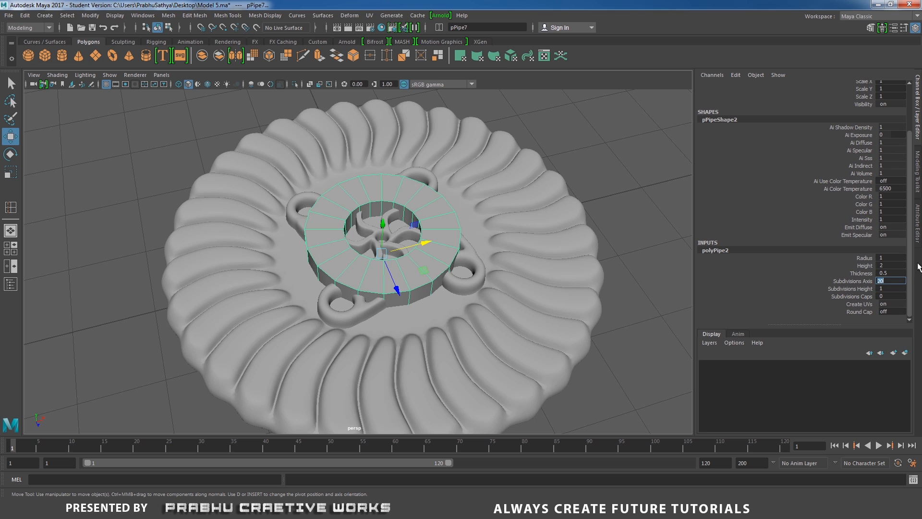
pyautogui.write('8')
pyautogui.press('Return')
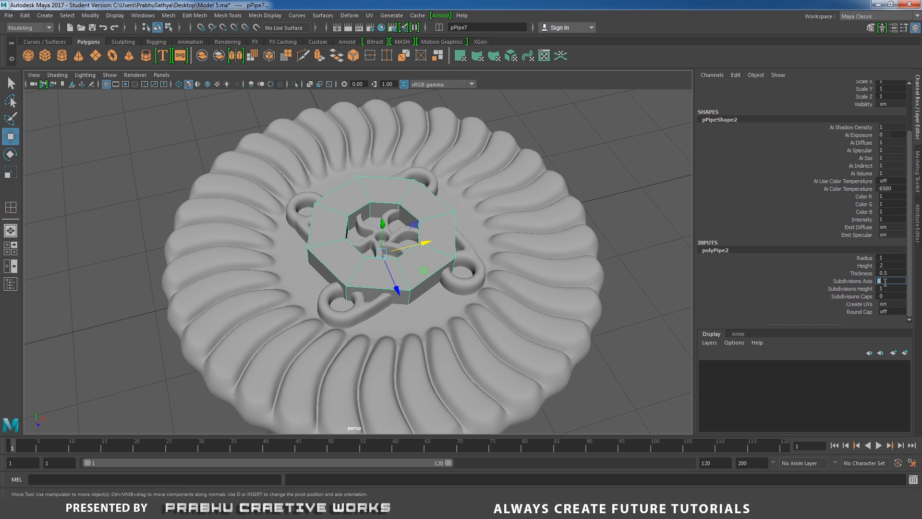
# Step: Raise the new pipe above the biscuit surface and scale it uniformly to 0.18
pyautogui.keyDown('alt'); pyautogui.moveTo(676, 232); pyautogui.dragTo(566, 239); pyautogui.keyUp('alt')
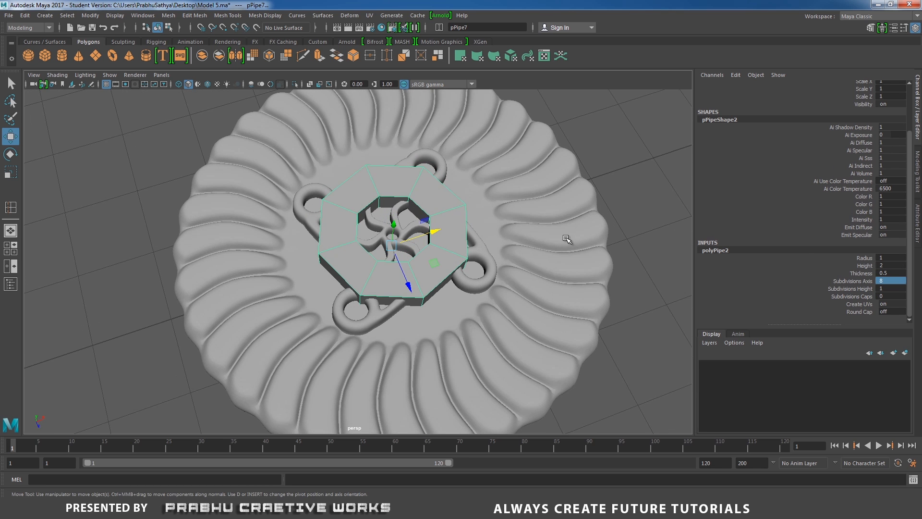
pyautogui.press('r')
pyautogui.moveTo(393, 246); pyautogui.dragTo(276, 292)
pyautogui.press('w')
pyautogui.moveTo(393, 226); pyautogui.dragTo(411, 171)
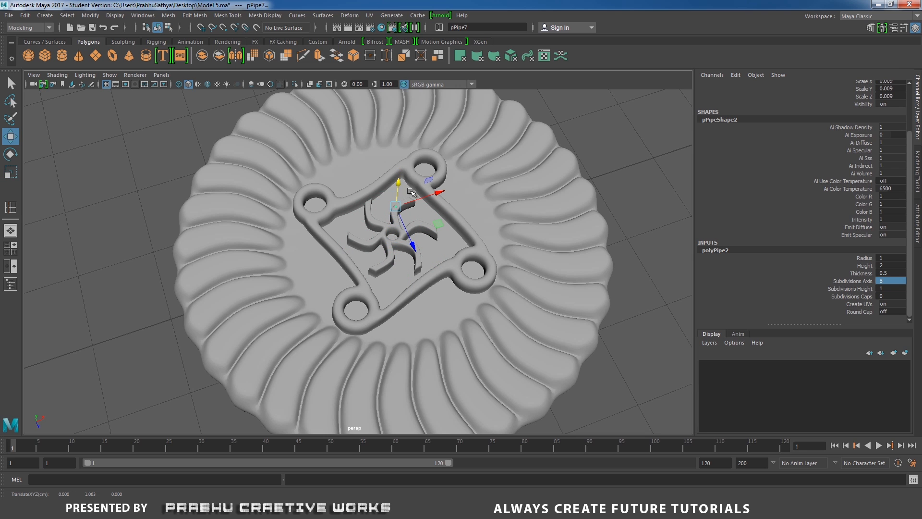
pyautogui.press('r')
pyautogui.moveTo(396, 206); pyautogui.dragTo(420, 201)
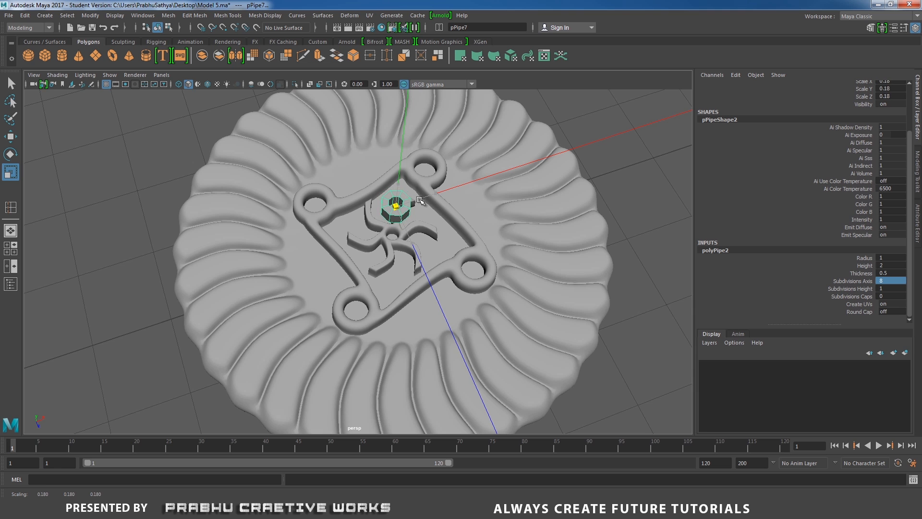
# Step: Move the small pipe outside the square frame, between two corner rings, and lower it onto the biscuit surface
pyautogui.press('w')
pyautogui.moveTo(413, 255); pyautogui.dragTo(463, 336)
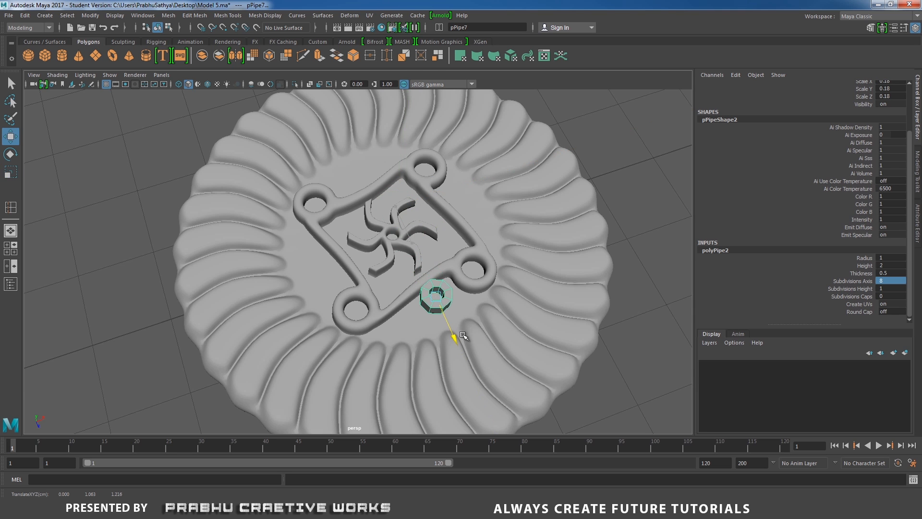
pyautogui.keyDown('alt'); pyautogui.moveTo(538, 281); pyautogui.dragTo(418, 255); pyautogui.keyUp('alt')
pyautogui.moveTo(419, 217); pyautogui.dragTo(367, 261)
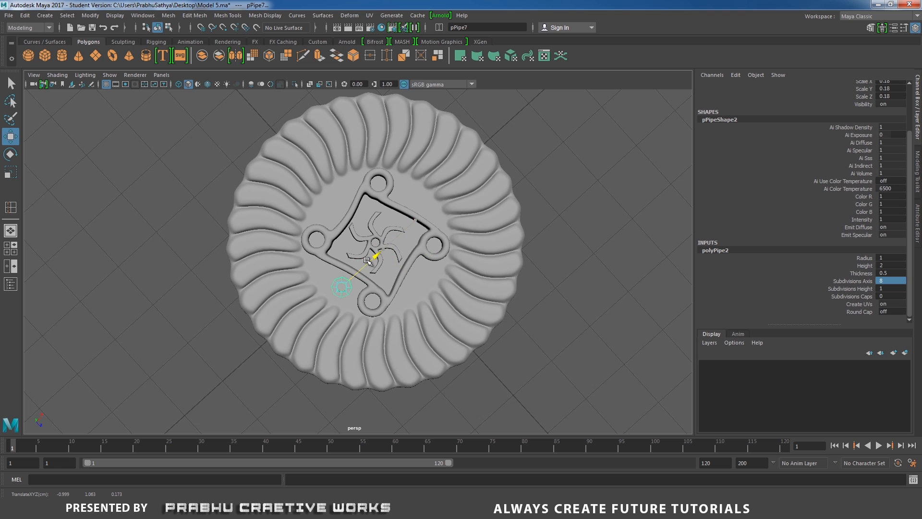
pyautogui.keyDown('alt'); pyautogui.moveTo(323, 302); pyautogui.dragTo(377, 310); pyautogui.keyUp('alt')
pyautogui.moveTo(365, 184); pyautogui.dragTo(422, 298)
pyautogui.scroll(10, 494, 288)
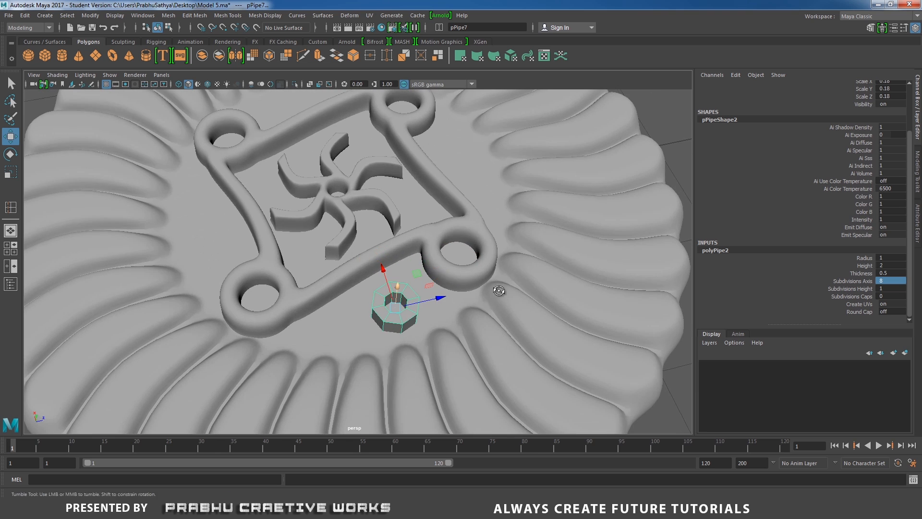
pyautogui.keyDown('alt'); pyautogui.moveTo(520, 319); pyautogui.dragTo(430, 291); pyautogui.keyUp('alt')
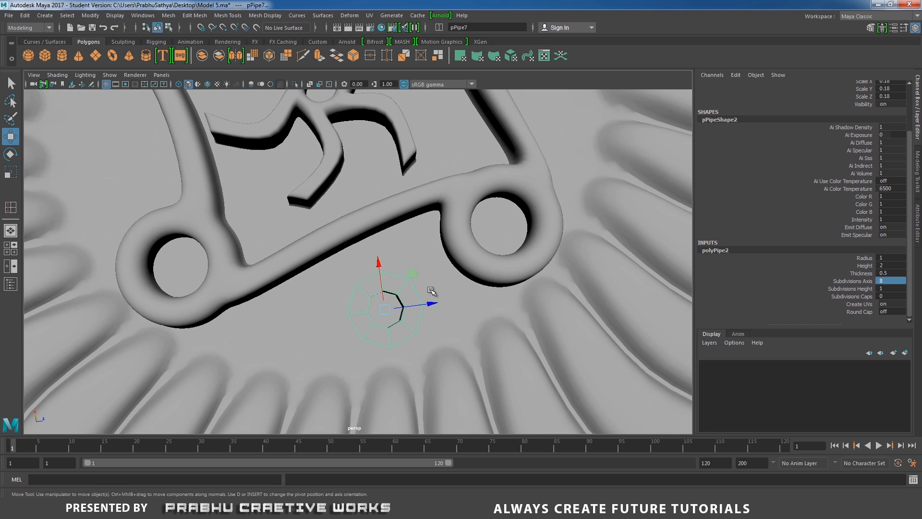
# Step: Scale the small octagonal pipe uniformly down to 0.166
pyautogui.press('r')
pyautogui.moveTo(385, 309); pyautogui.dragTo(381, 310)
pyautogui.keyDown('alt'); pyautogui.moveTo(382, 310); pyautogui.dragTo(385, 264); pyautogui.keyUp('alt')
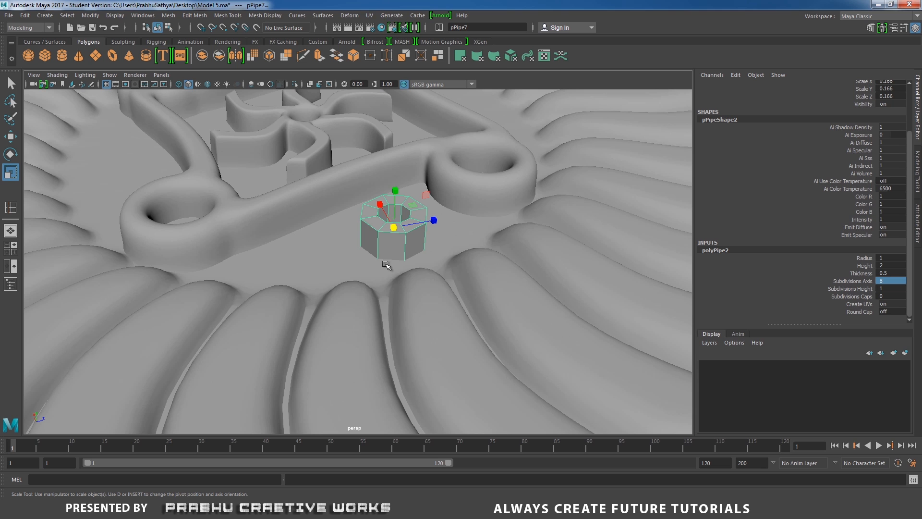
pyautogui.press('space')
pyautogui.click(408, 248)
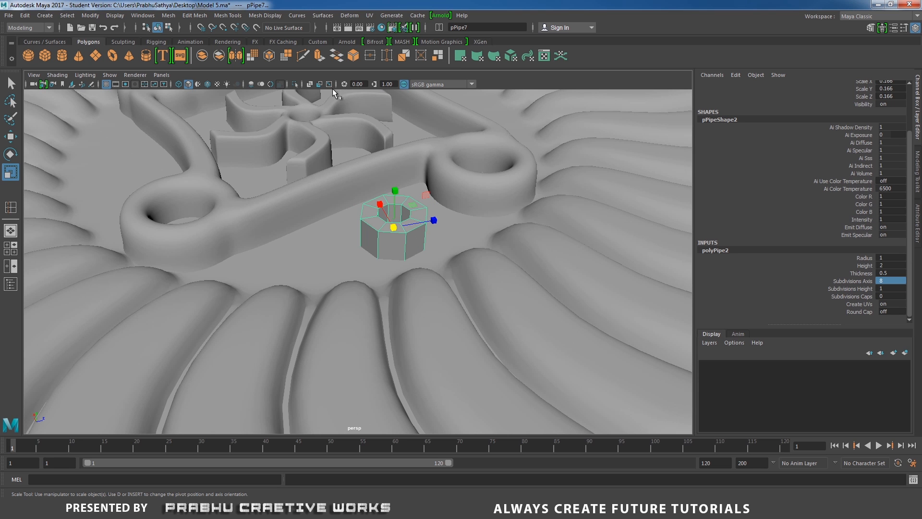
# Step: Isolate the small octagonal pipe and delete its ring of bottom faces
pyautogui.click(295, 83)
pyautogui.keyDown('alt'); pyautogui.moveTo(354, 220); pyautogui.dragTo(392, 161); pyautogui.keyUp('alt')
pyautogui.moveTo(396, 165); pyautogui.dragTo(396, 191, button='right')
pyautogui.keyDown('alt'); pyautogui.moveTo(394, 191); pyautogui.dragTo(380, 165); pyautogui.keyUp('alt')
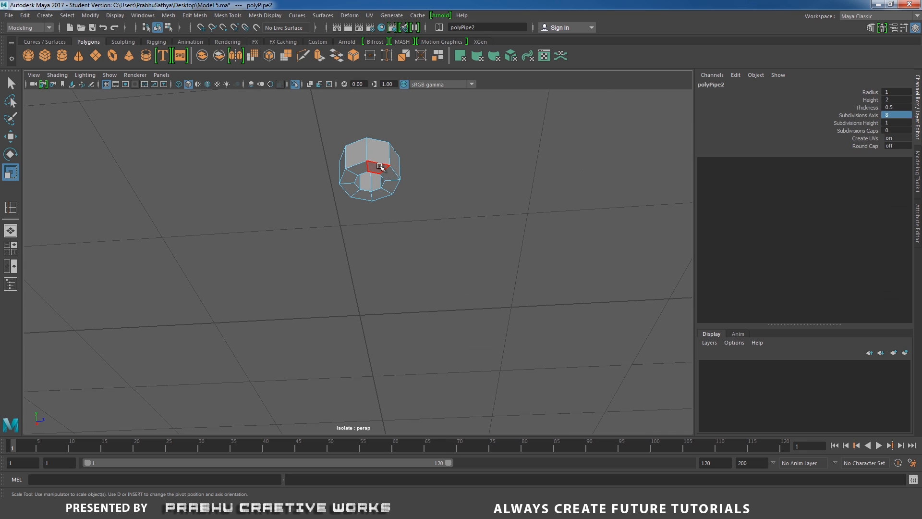
pyautogui.click(379, 166)
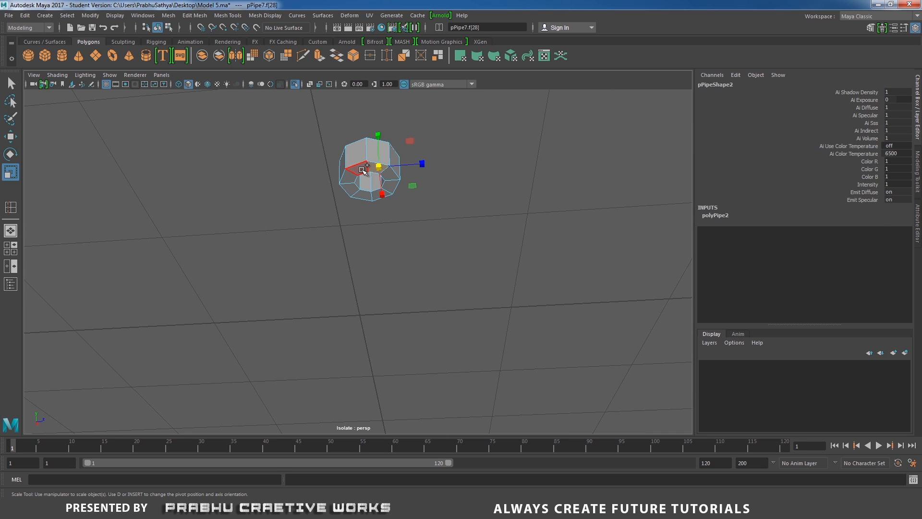
pyautogui.doubleClick(364, 169)
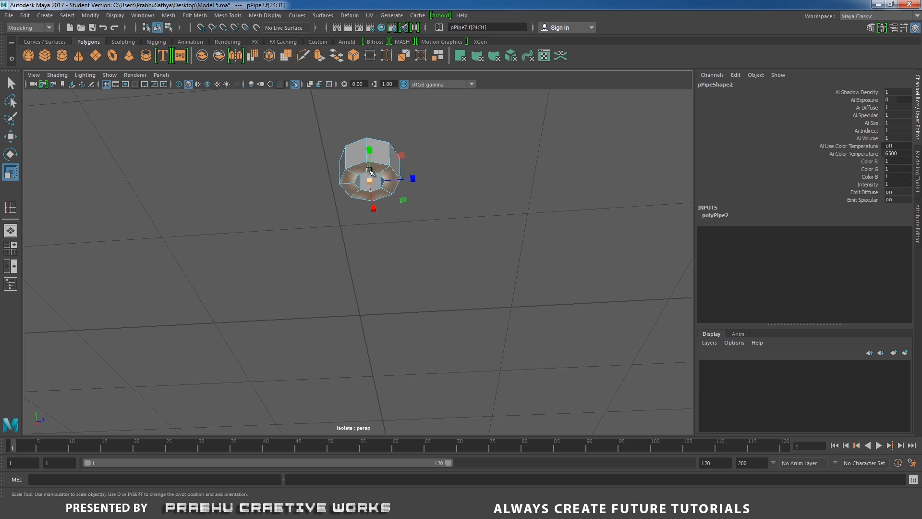
pyautogui.press('Delete')
pyautogui.keyDown('alt'); pyautogui.moveTo(374, 168); pyautogui.dragTo(380, 239); pyautogui.keyUp('alt')
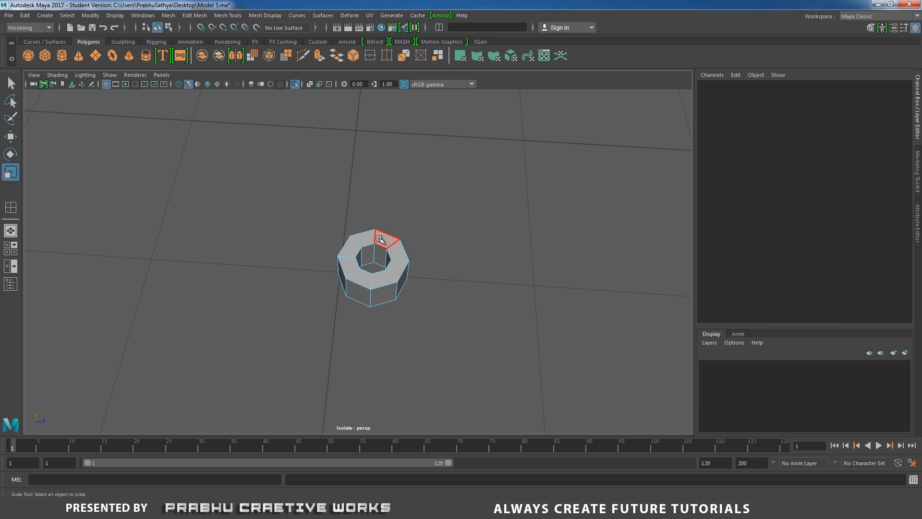
# Step: Bring back the full biscuit and stretch one edge of the small octagonal pipe outward along its length to start a teardrop tip
pyautogui.click(295, 84)
pyautogui.keyDown('alt'); pyautogui.moveTo(336, 192); pyautogui.dragTo(375, 189); pyautogui.keyUp('alt')
pyautogui.keyDown('alt'); pyautogui.moveTo(375, 189); pyautogui.dragTo(428, 307, button='right'); pyautogui.keyUp('alt')
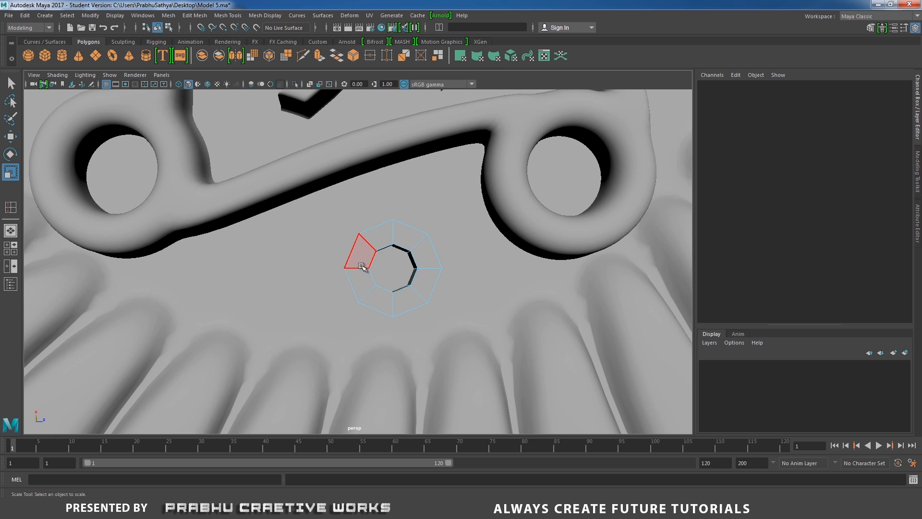
pyautogui.moveTo(362, 267); pyautogui.dragTo(360, 206, button='right')
pyautogui.click(358, 267)
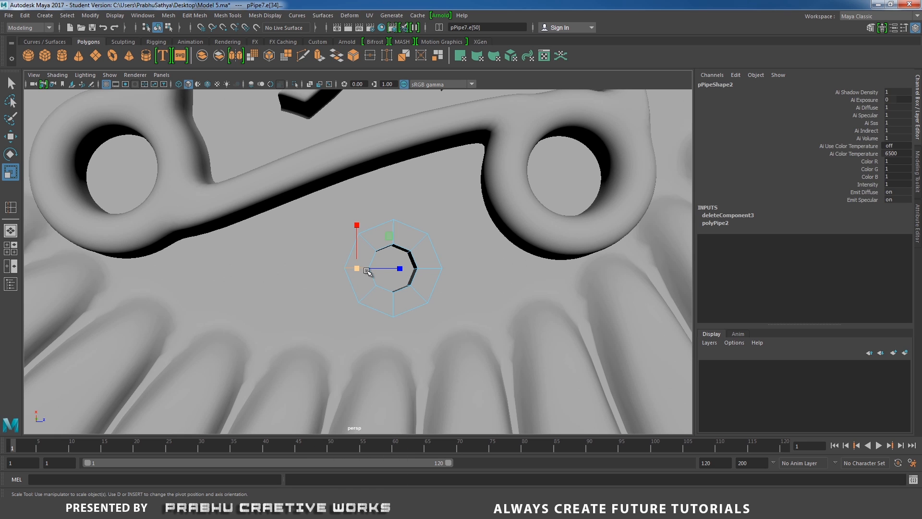
pyautogui.press('w')
pyautogui.moveTo(399, 270); pyautogui.dragTo(357, 269)
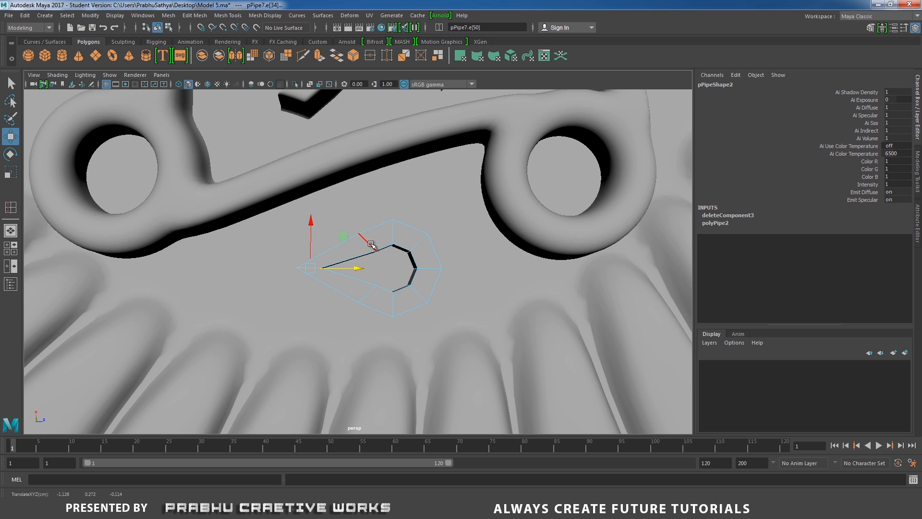
# Step: Move the two edges flanking the stretched tip outward in the same direction to lengthen the small pipe
pyautogui.click(371, 244)
pyautogui.moveTo(415, 242); pyautogui.dragTo(371, 246)
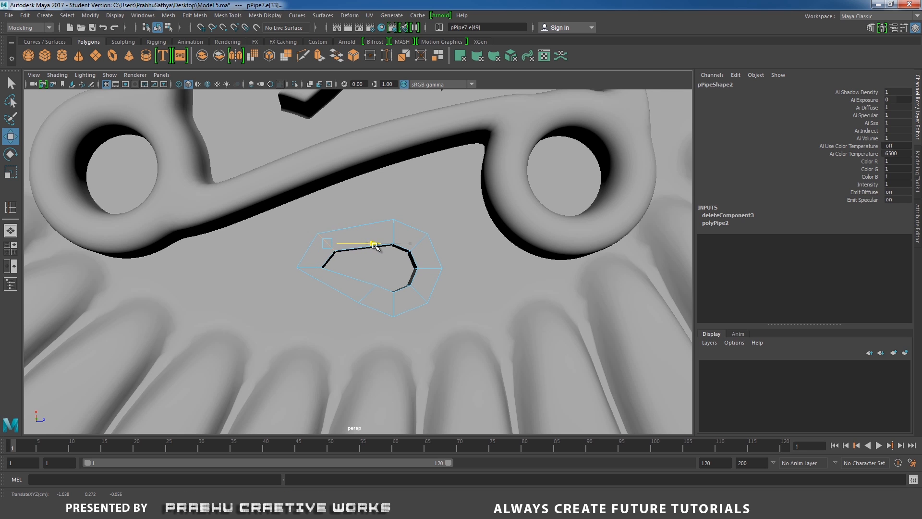
pyautogui.scroll(2, 396, 315)
pyautogui.click(373, 304)
pyautogui.moveTo(408, 303); pyautogui.dragTo(376, 303)
pyautogui.scroll(3, 373, 303)
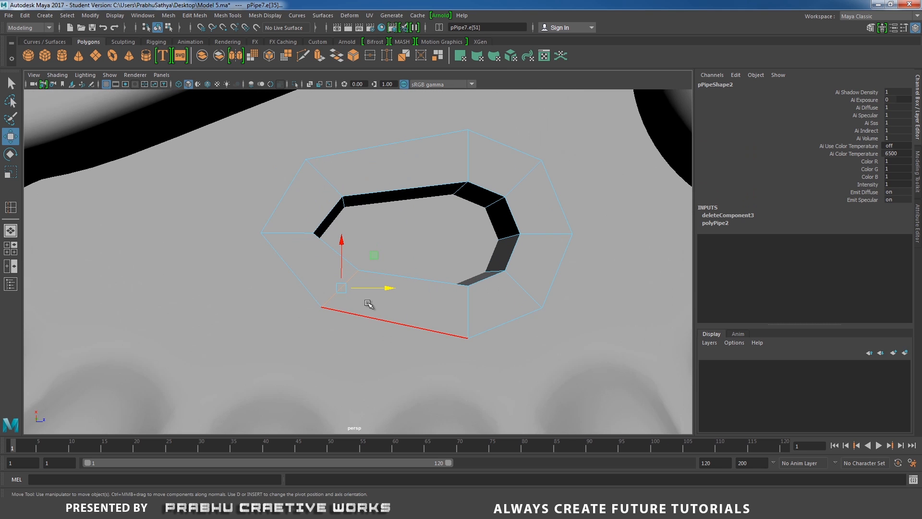
# Step: Pull the outer vertices on both sides of the tip toward its centre line to form a pointed outline
pyautogui.moveTo(337, 232); pyautogui.dragTo(274, 233, button='right')
pyautogui.moveTo(309, 292); pyautogui.dragTo(352, 323)
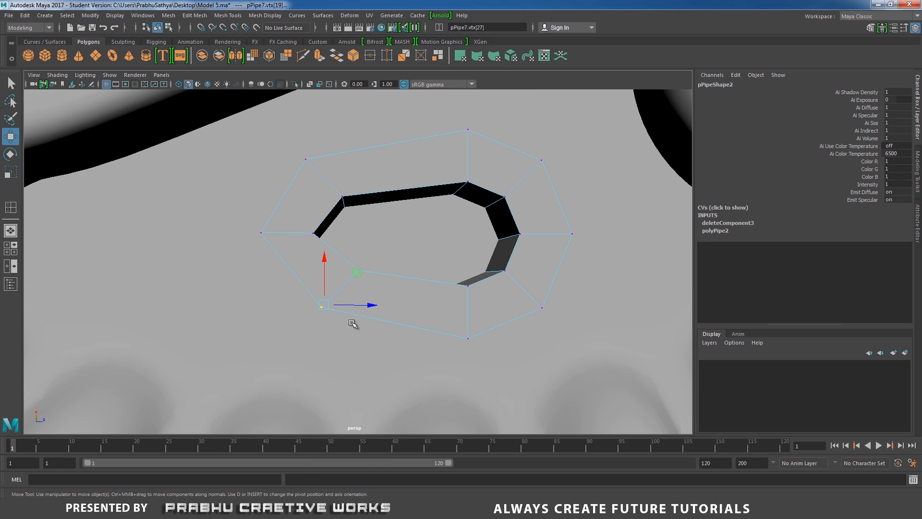
pyautogui.moveTo(331, 281); pyautogui.dragTo(323, 249)
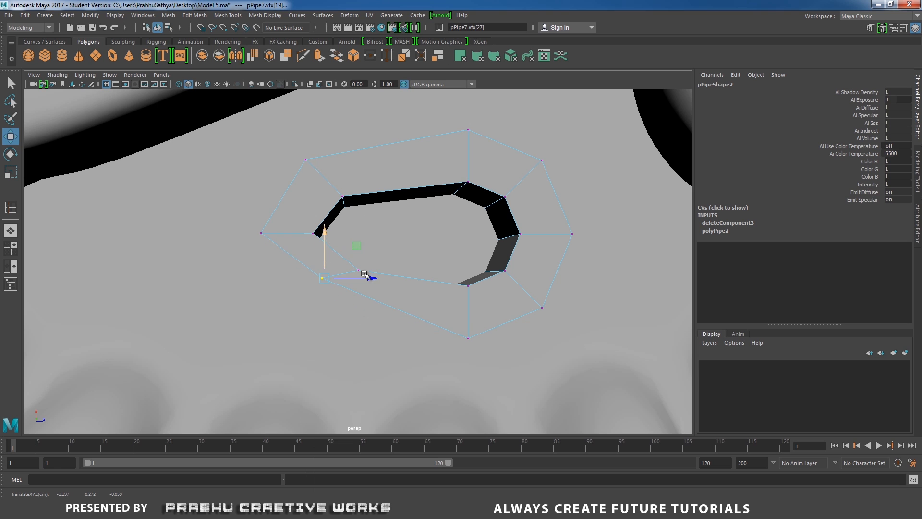
pyautogui.moveTo(369, 281); pyautogui.dragTo(346, 279)
pyautogui.moveTo(303, 248); pyautogui.dragTo(298, 217)
pyautogui.moveTo(284, 151); pyautogui.dragTo(326, 188)
pyautogui.moveTo(328, 189)
pyautogui.keyDown('alt'); pyautogui.mouseDown()
pyautogui.moveTo(334, 227)
pyautogui.moveTo(311, 262)
pyautogui.moveTo(280, 258)
pyautogui.moveTo(311, 308)
pyautogui.moveTo(307, 182)
pyautogui.moveTo(292, 187)
pyautogui.mouseUp(); pyautogui.keyUp('alt')
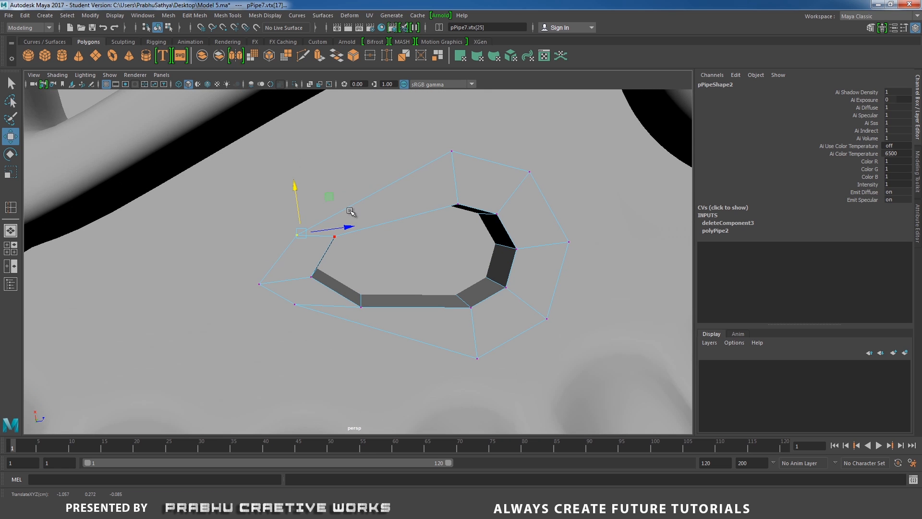
pyautogui.moveTo(339, 227); pyautogui.dragTo(385, 282)
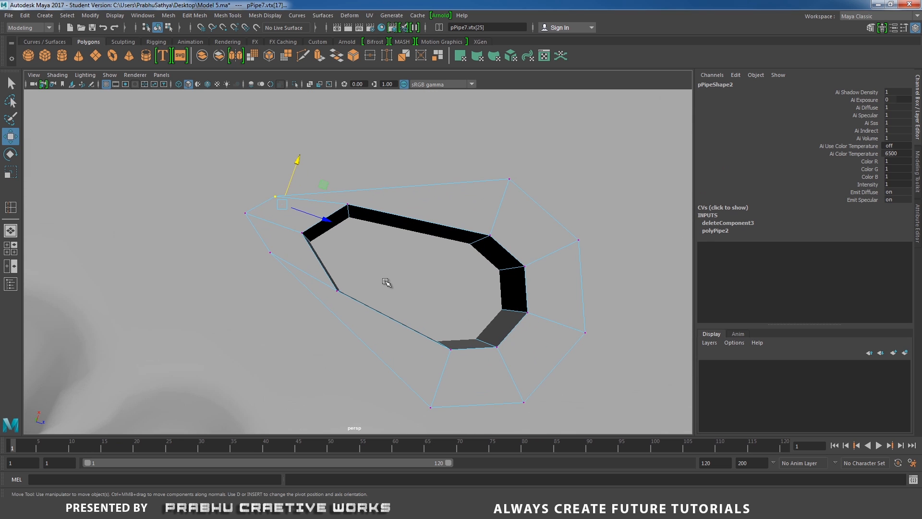
# Step: Reposition the inner vertices on both sides of the tip so the hole tapers like the outer outline
pyautogui.moveTo(338, 202); pyautogui.dragTo(364, 229)
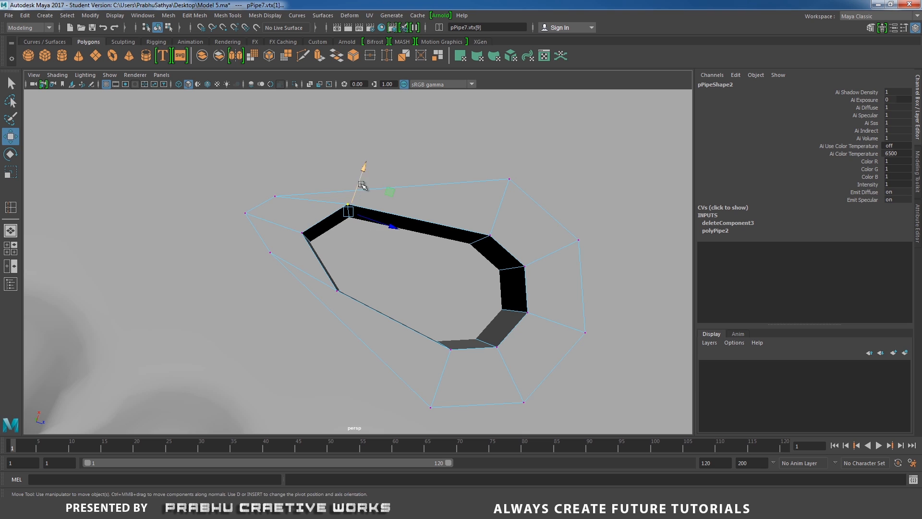
pyautogui.moveTo(361, 185); pyautogui.dragTo(369, 296)
pyautogui.moveTo(339, 256); pyautogui.dragTo(344, 236)
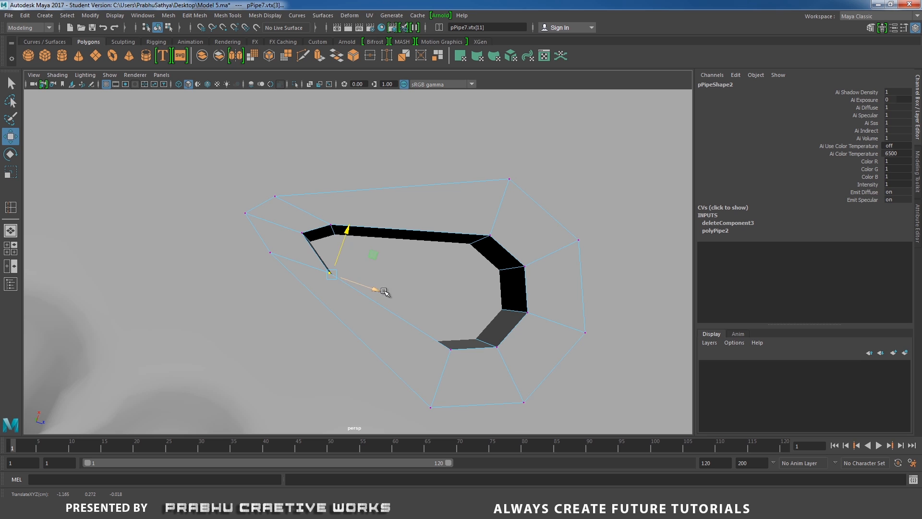
pyautogui.moveTo(384, 291)
pyautogui.mouseDown()
pyautogui.moveTo(360, 288)
pyautogui.moveTo(369, 287)
pyautogui.mouseUp()
pyautogui.moveTo(332, 224); pyautogui.dragTo(334, 219)
# Step: Select opposite side vertices at the wide end of the teardrop and scale them closer together to narrow it
pyautogui.keyDown('alt'); pyautogui.moveTo(462, 290); pyautogui.dragTo(327, 305, button='right'); pyautogui.keyUp('alt')
pyautogui.keyDown('alt'); pyautogui.moveTo(322, 307); pyautogui.dragTo(360, 280); pyautogui.keyUp('alt')
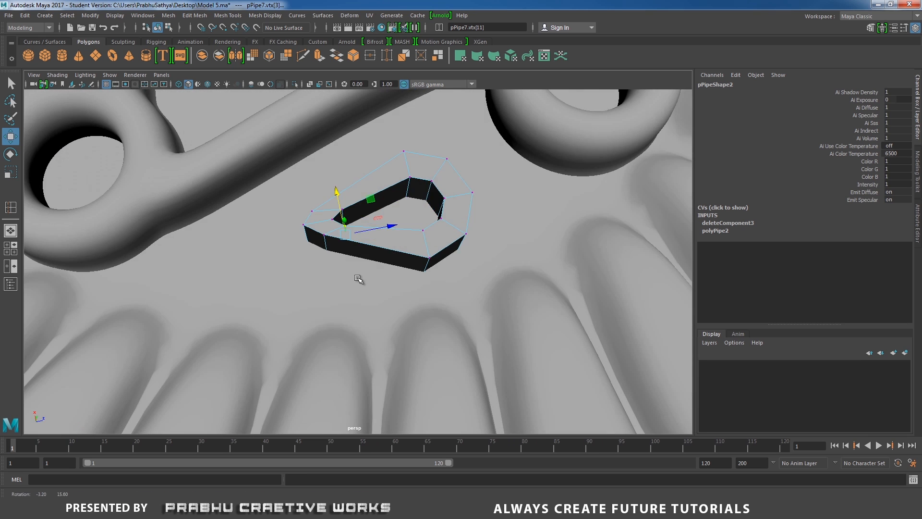
pyautogui.keyDown('alt'); pyautogui.moveTo(361, 280); pyautogui.dragTo(445, 272, button='right'); pyautogui.keyUp('alt')
pyautogui.keyDown('alt'); pyautogui.moveTo(413, 254); pyautogui.dragTo(365, 254, button='middle'); pyautogui.keyUp('alt')
pyautogui.keyDown('alt'); pyautogui.moveTo(365, 255); pyautogui.dragTo(385, 290); pyautogui.keyUp('alt')
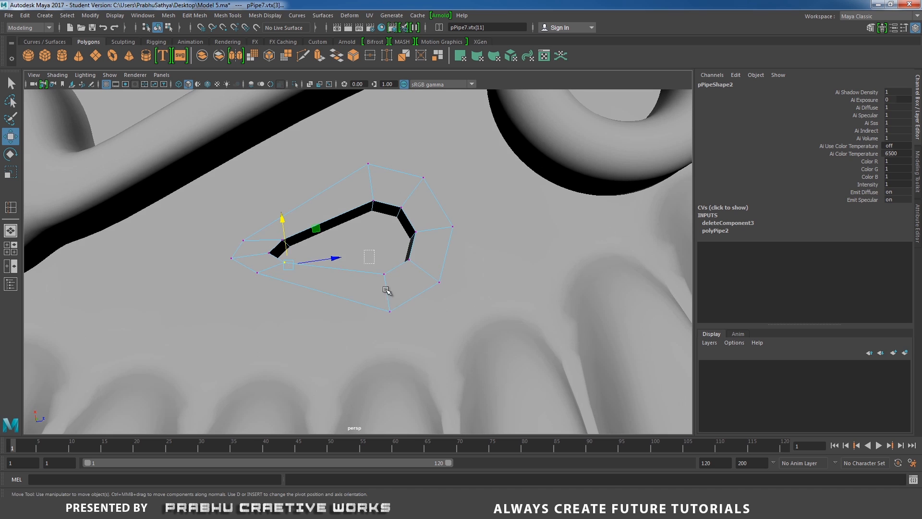
pyautogui.click(391, 315)
pyautogui.keyDown('shift'); pyautogui.moveTo(372, 208); pyautogui.dragTo(328, 215); pyautogui.keyUp('shift')
pyautogui.press('r')
pyautogui.moveTo(328, 214); pyautogui.dragTo(331, 220, button='right')
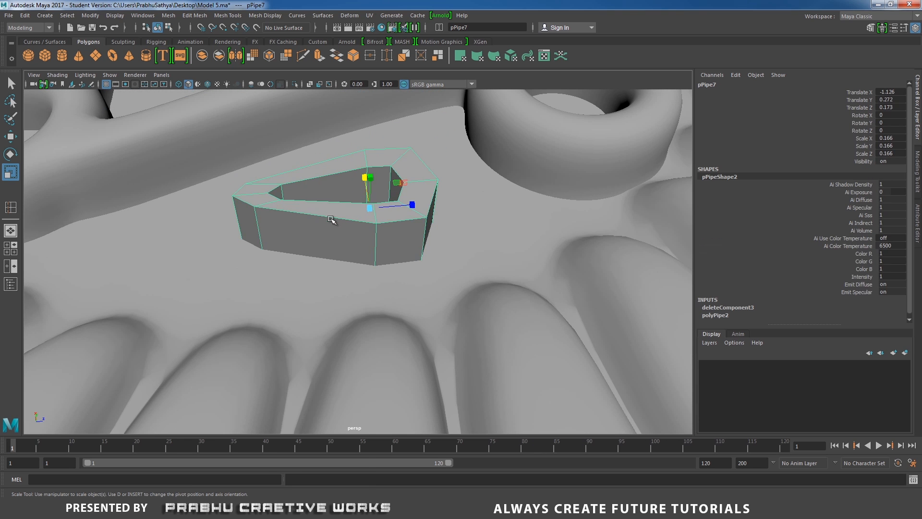
# Step: Insert an edge loop across the middle of each long side of the teardrop pipe
pyautogui.keyDown('alt'); pyautogui.moveTo(331, 219); pyautogui.dragTo(360, 266); pyautogui.keyUp('alt')
pyautogui.scroll(1, 359, 264)
pyautogui.keyDown('shift'); pyautogui.moveTo(335, 210); pyautogui.dragTo(281, 219, button='right'); pyautogui.keyUp('shift')
pyautogui.keyDown('alt'); pyautogui.moveTo(318, 228); pyautogui.dragTo(323, 262); pyautogui.keyUp('alt')
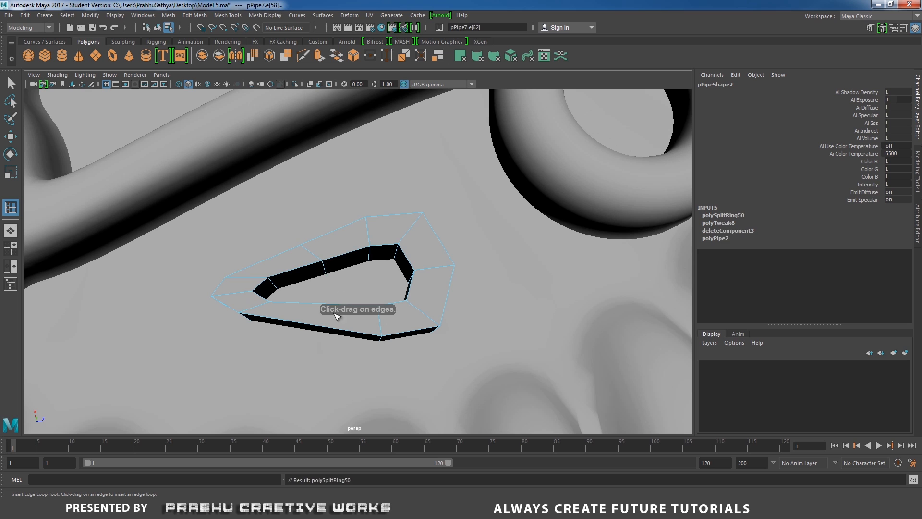
pyautogui.click(323, 324)
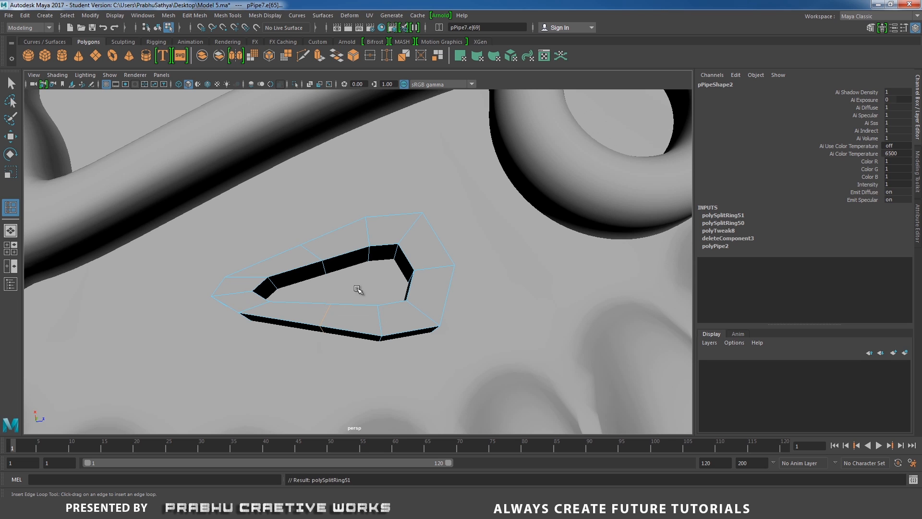
# Step: Scale the two new side edge loops slightly outward along X to round the long sides of the teardrop
pyautogui.press('w')
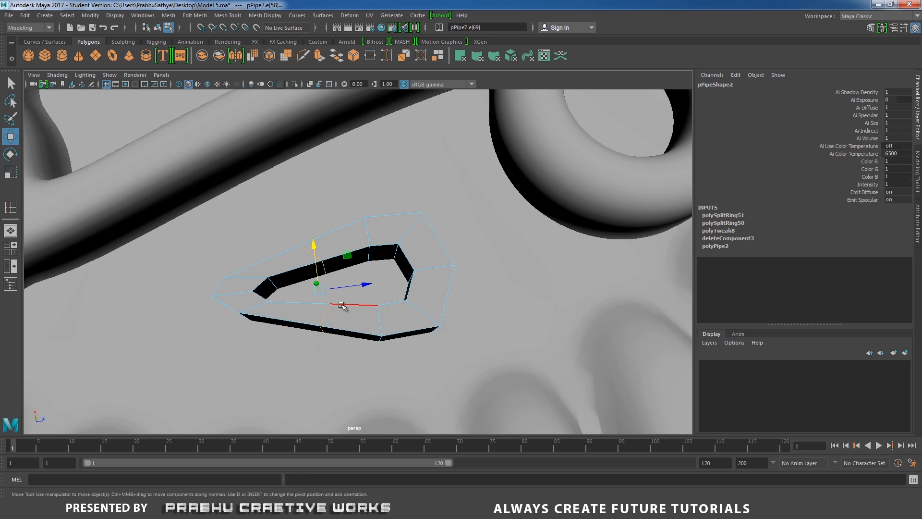
pyautogui.press('r')
pyautogui.moveTo(313, 248); pyautogui.dragTo(315, 240)
pyautogui.keyDown('alt'); pyautogui.moveTo(351, 294); pyautogui.dragTo(403, 260); pyautogui.keyUp('alt')
pyautogui.moveTo(414, 195); pyautogui.dragTo(455, 179, button='right')
pyautogui.keyDown('alt'); pyautogui.moveTo(377, 231); pyautogui.dragTo(397, 221); pyautogui.keyUp('alt')
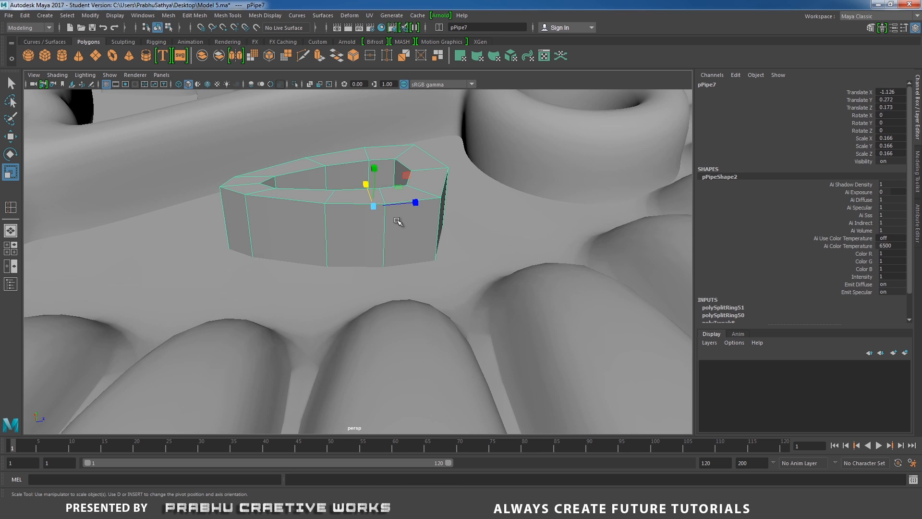
# Step: Isolate the teardrop pipe and insert edge loops around its outer and inner walls near the open bottom
pyautogui.click(295, 85)
pyautogui.scroll(4, 345, 197)
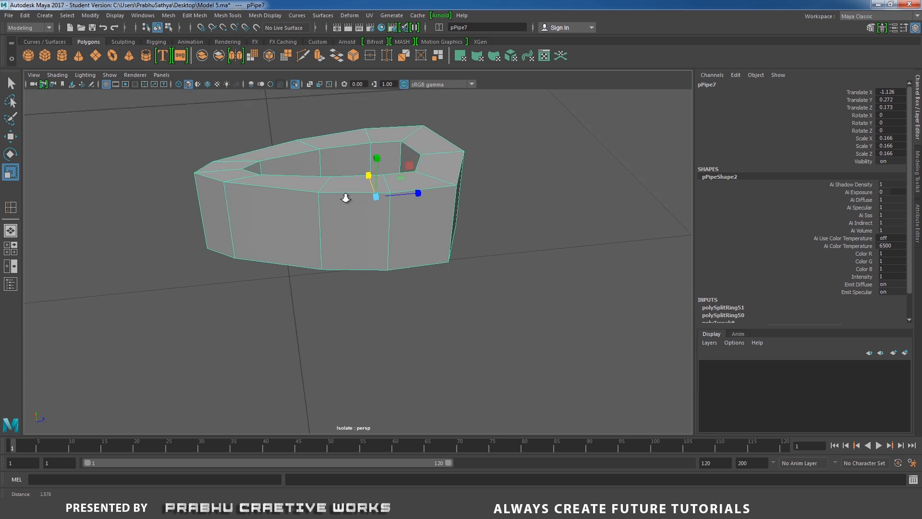
pyautogui.keyDown('shift'); pyautogui.moveTo(386, 230); pyautogui.dragTo(348, 244, button='right'); pyautogui.keyUp('shift')
pyautogui.click(315, 254)
pyautogui.keyDown('alt'); pyautogui.moveTo(317, 255); pyautogui.dragTo(355, 253); pyautogui.keyUp('alt')
pyautogui.click(312, 258)
# Step: Scale the outer bottom edge loop outward to flare the teardrop's base over the biscuit, and show the shape with smooth preview
pyautogui.press('w')
pyautogui.moveTo(323, 231); pyautogui.dragTo(325, 204, button='right')
pyautogui.doubleClick(309, 254)
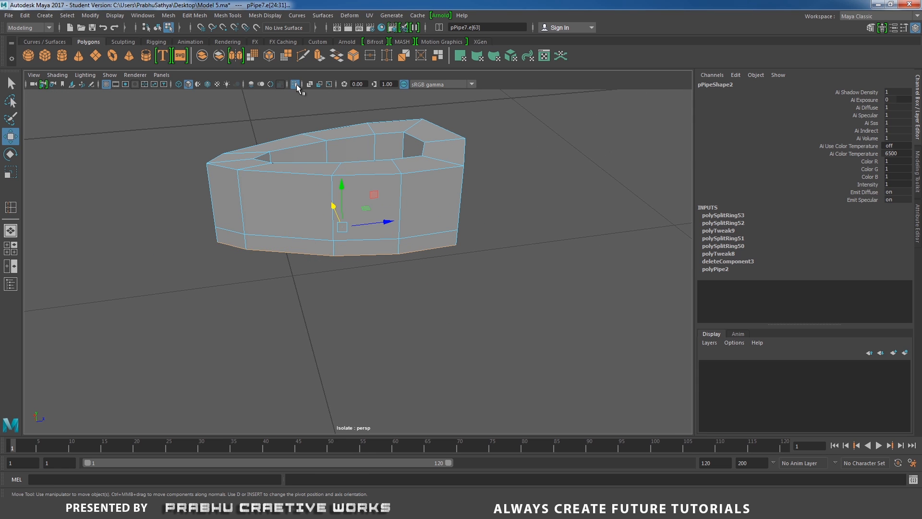
pyautogui.click(296, 86)
pyautogui.keyDown('alt'); pyautogui.moveTo(306, 128); pyautogui.dragTo(327, 187); pyautogui.keyUp('alt')
pyautogui.press('r')
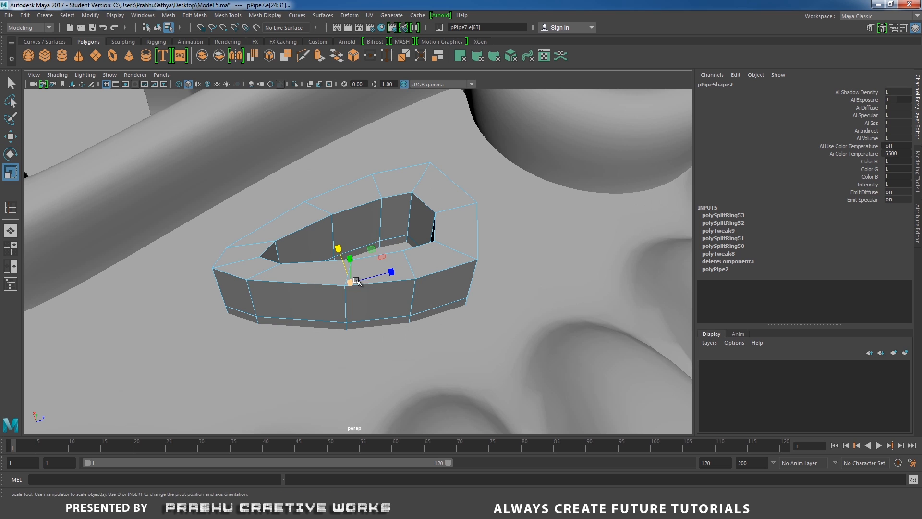
pyautogui.moveTo(355, 280); pyautogui.dragTo(363, 272)
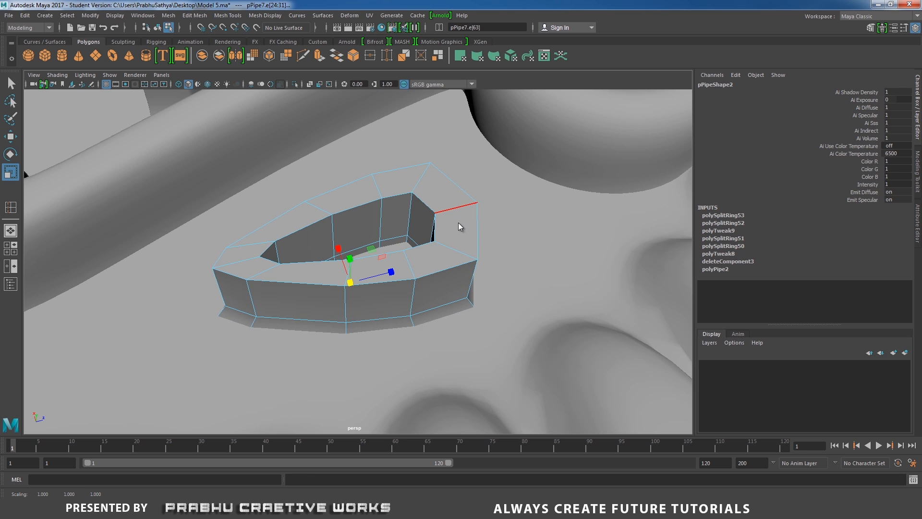
pyautogui.moveTo(460, 226); pyautogui.dragTo(502, 197, button='right')
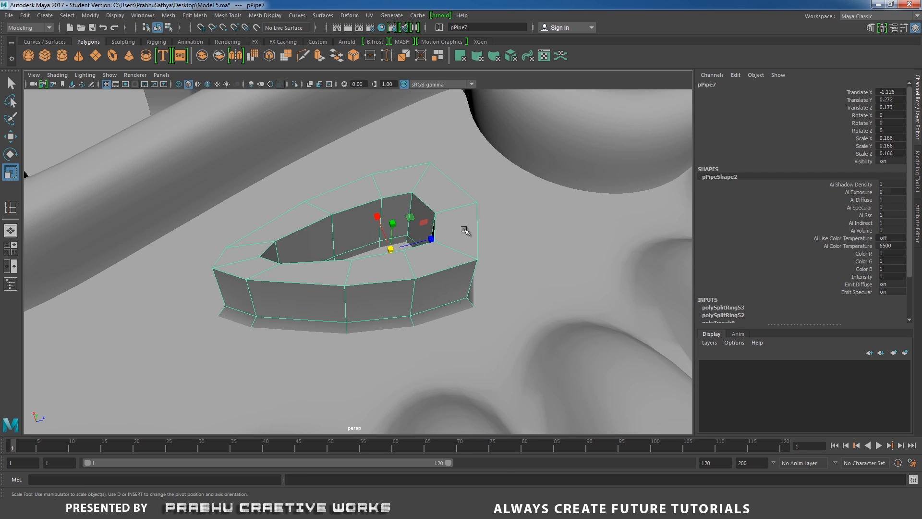
pyautogui.press('3')
pyautogui.keyDown('alt'); pyautogui.moveTo(496, 245); pyautogui.dragTo(258, 256); pyautogui.keyUp('alt')
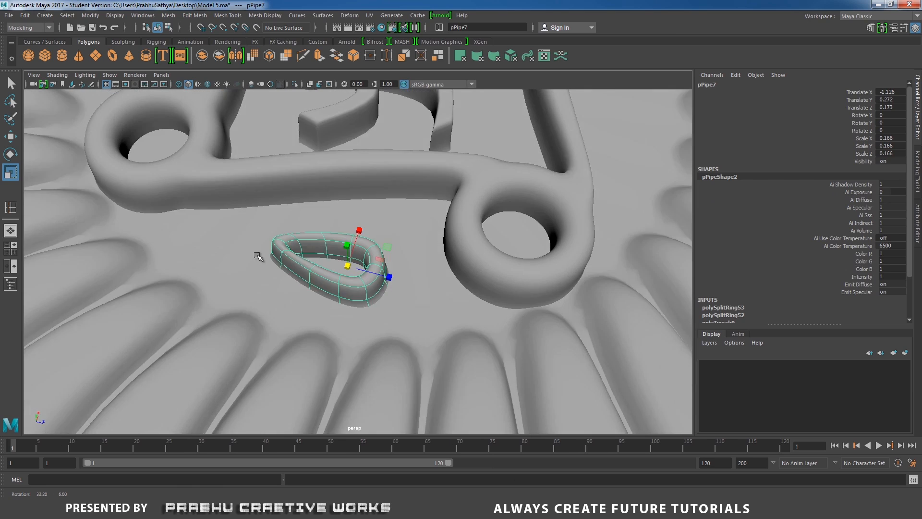
# Step: Select the teardrop's inner edge loops and scale them uniformly to adjust the size of its hole
pyautogui.scroll(5, 258, 256)
pyautogui.moveTo(294, 232); pyautogui.dragTo(294, 212, button='right')
pyautogui.doubleClick(286, 242)
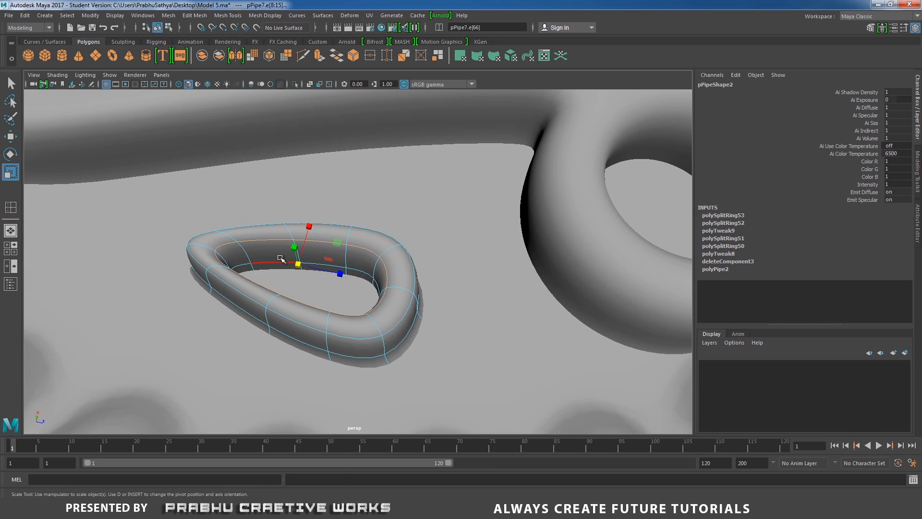
pyautogui.keyDown('alt'); pyautogui.moveTo(326, 246); pyautogui.dragTo(332, 242, button='middle'); pyautogui.keyUp('alt')
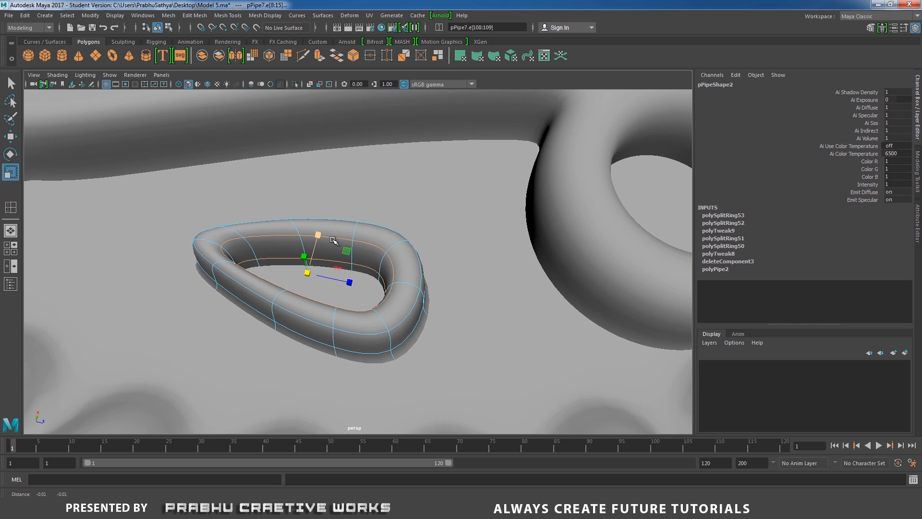
pyautogui.press('4')
pyautogui.keyDown('alt'); pyautogui.moveTo(350, 267); pyautogui.dragTo(386, 270, button='right'); pyautogui.keyUp('alt')
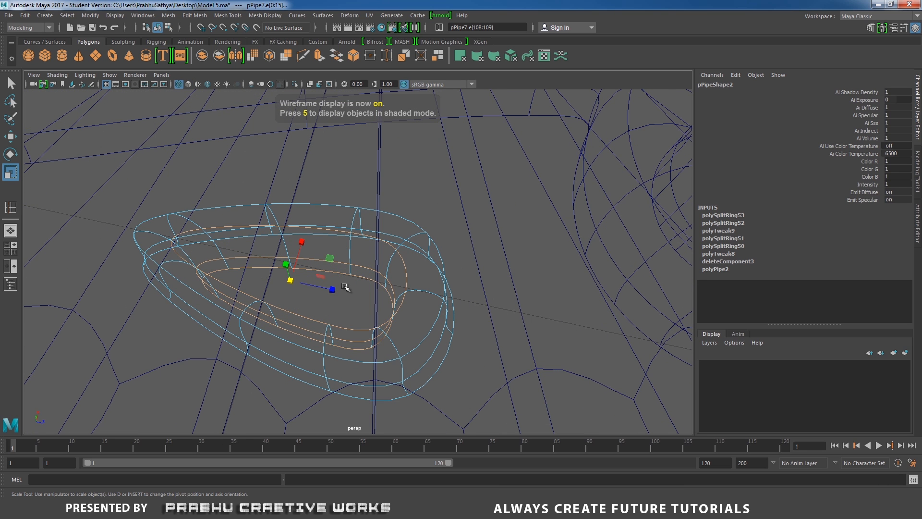
pyautogui.press('5')
pyautogui.keyDown('alt'); pyautogui.moveTo(346, 287); pyautogui.dragTo(309, 284, button='right'); pyautogui.keyUp('alt')
pyautogui.moveTo(305, 276)
pyautogui.mouseDown()
pyautogui.moveTo(243, 255)
pyautogui.moveTo(349, 242)
pyautogui.mouseUp()
pyautogui.scroll(-5, 349, 242)
pyautogui.keyDown('alt'); pyautogui.moveTo(412, 323); pyautogui.dragTo(413, 297); pyautogui.keyUp('alt')
pyautogui.scroll(4, 413, 297)
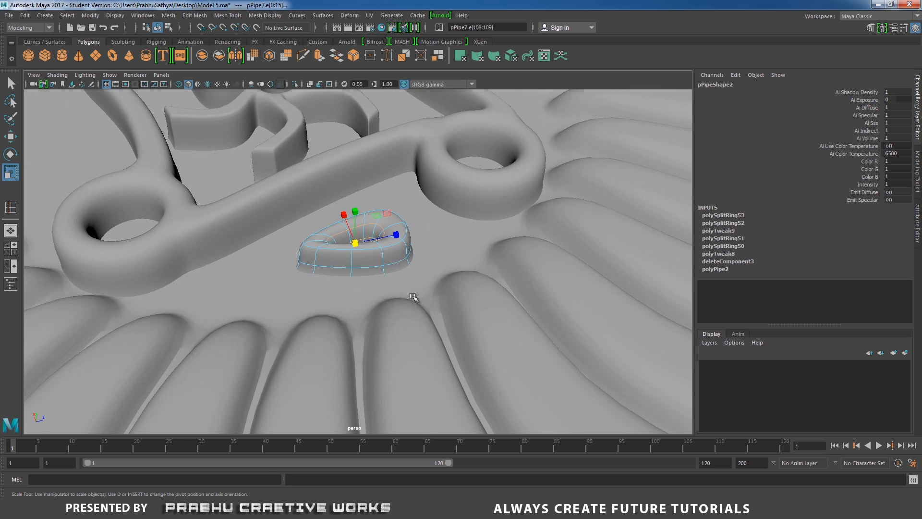
pyautogui.press('F8')
# Step: Slightly adjust the scale of the whole teardrop ornament and compare its proportions with the rest of the biscuit
pyautogui.keyDown('alt'); pyautogui.moveTo(428, 230); pyautogui.dragTo(216, 235); pyautogui.keyUp('alt')
pyautogui.scroll(-5, 216, 235)
pyautogui.click(89, 337)
pyautogui.keyDown('alt'); pyautogui.moveTo(179, 318); pyautogui.dragTo(207, 342); pyautogui.keyUp('alt')
pyautogui.scroll(4, 346, 325)
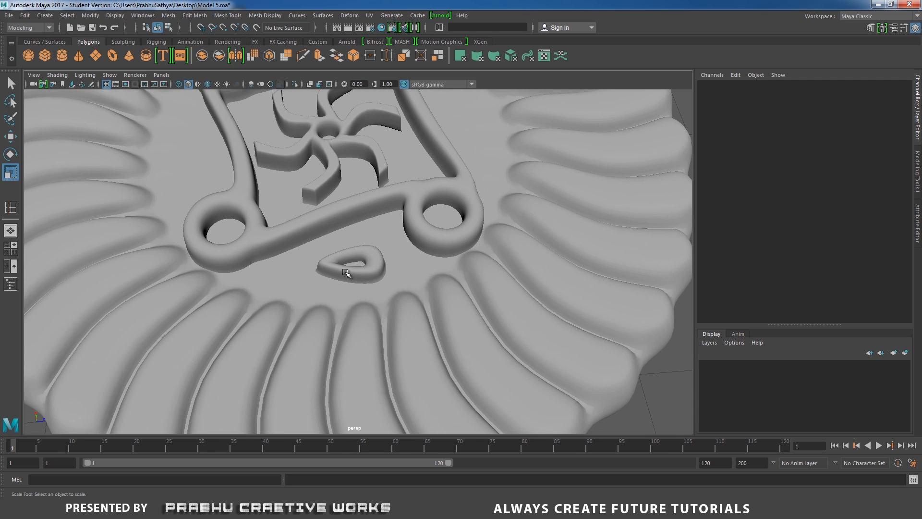
pyautogui.click(364, 262)
pyautogui.moveTo(363, 261)
pyautogui.mouseDown()
pyautogui.moveTo(376, 233)
pyautogui.moveTo(365, 242)
pyautogui.moveTo(367, 279)
pyautogui.mouseUp()
pyautogui.scroll(-3, 376, 232)
pyautogui.click(567, 370)
pyautogui.keyDown('alt'); pyautogui.moveTo(557, 396); pyautogui.dragTo(564, 373); pyautogui.keyUp('alt')
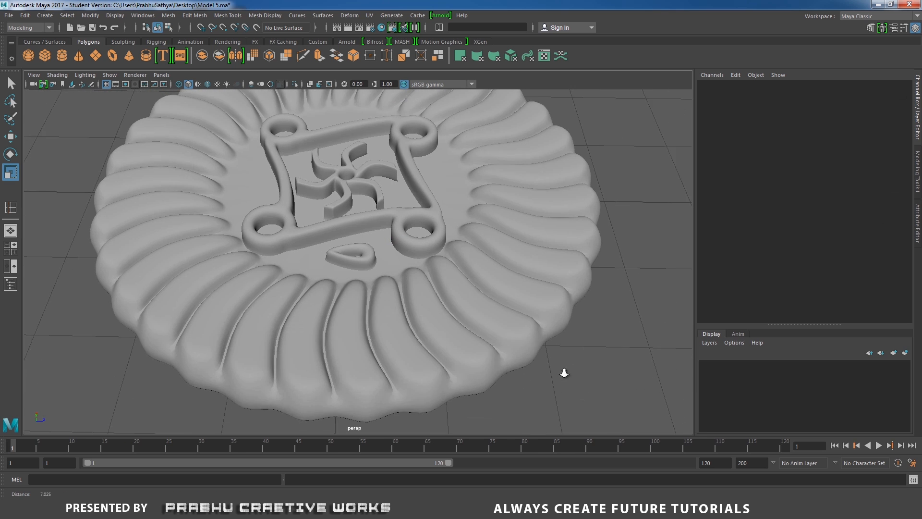
pyautogui.scroll(1, 563, 373)
# Step: Create a polygon cylinder at the biscuit's centre and scale it uniformly down to 0.142
pyautogui.hotkey('alt', 'Tab')
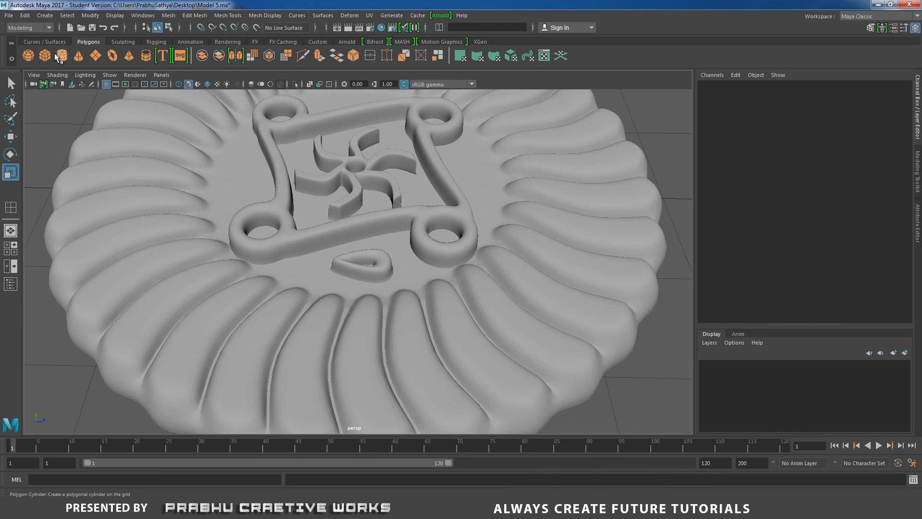
pyautogui.click(61, 55)
pyautogui.scroll(-3, 185, 140)
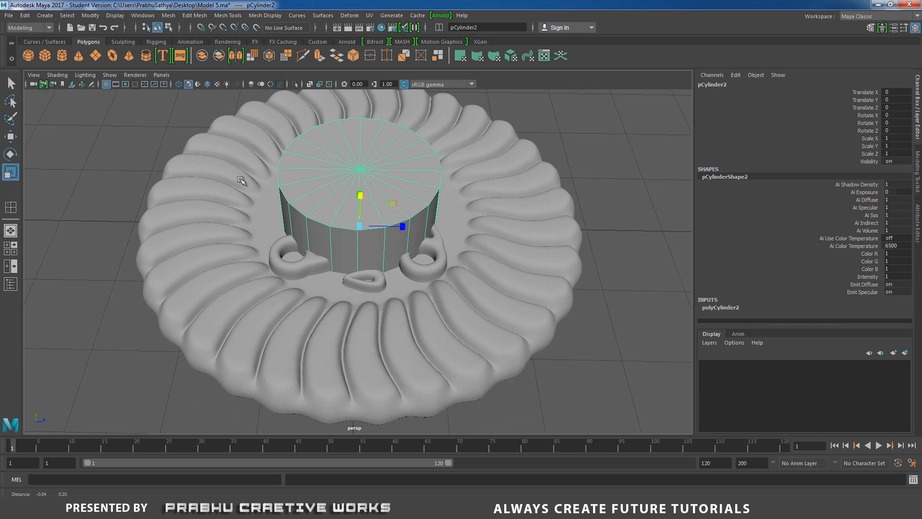
pyautogui.press('4')
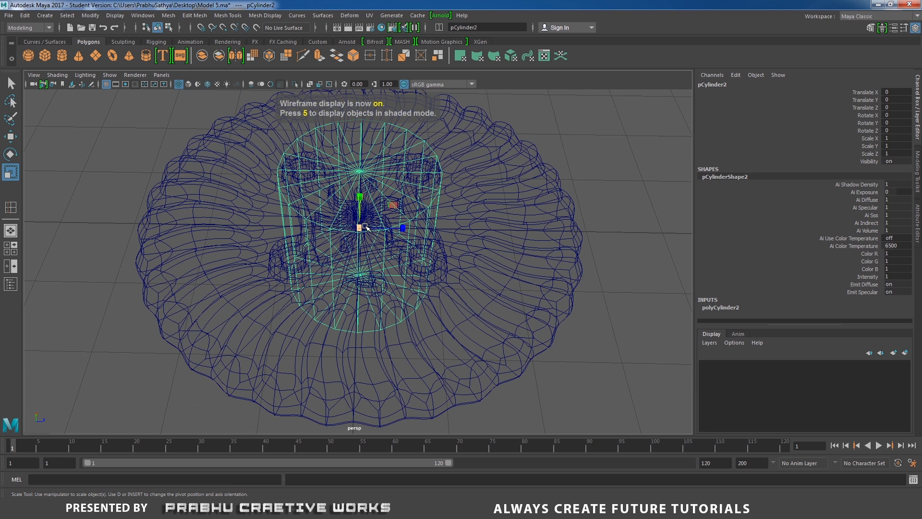
pyautogui.press('5')
pyautogui.moveTo(365, 227); pyautogui.dragTo(261, 273)
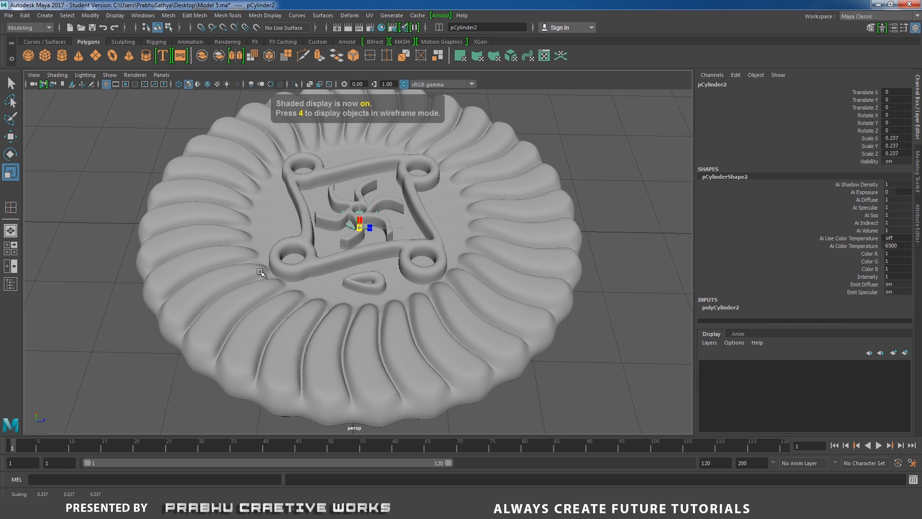
pyautogui.press('w')
pyautogui.keyDown('alt'); pyautogui.moveTo(362, 193); pyautogui.dragTo(261, 226); pyautogui.keyUp('alt')
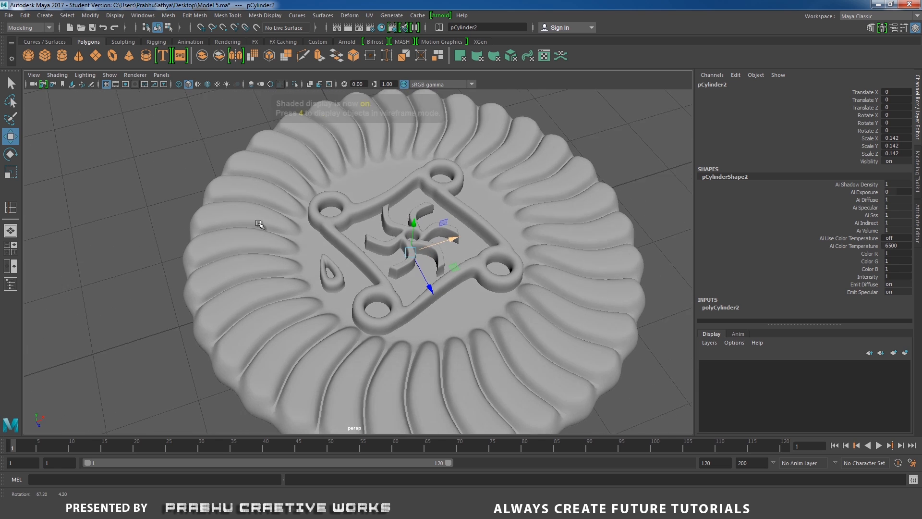
# Step: Move the cylinder out from the biscuit's centre to beside the teardrop and set its axis subdivisions to 8
pyautogui.moveTo(451, 239); pyautogui.dragTo(385, 267)
pyautogui.click(720, 307)
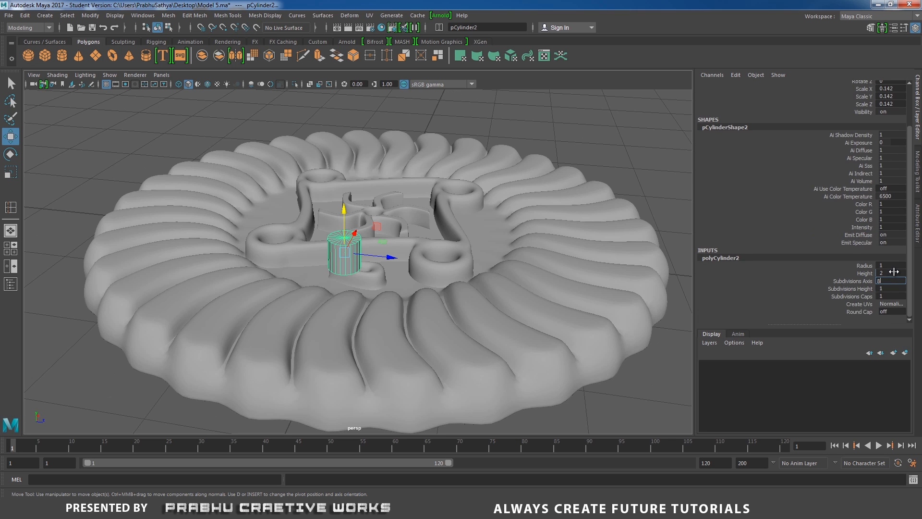
pyautogui.press('Return')
pyautogui.click(861, 281)
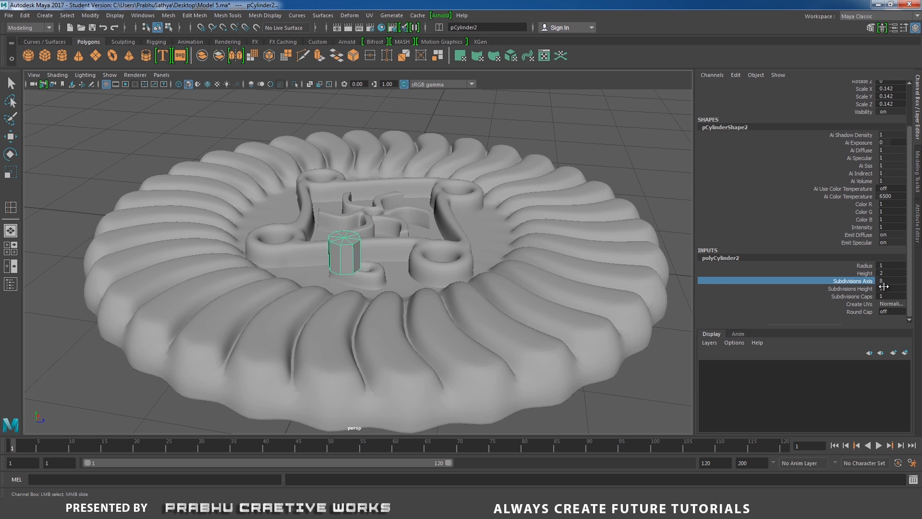
# Step: Scale the cylinder uniformly to 0.087 and seat it on the biscuit near the teardrop's narrow end
pyautogui.keyDown('alt'); pyautogui.moveTo(365, 245); pyautogui.dragTo(367, 251); pyautogui.keyUp('alt')
pyautogui.keyDown('alt'); pyautogui.moveTo(367, 251); pyautogui.dragTo(399, 267, button='right'); pyautogui.keyUp('alt')
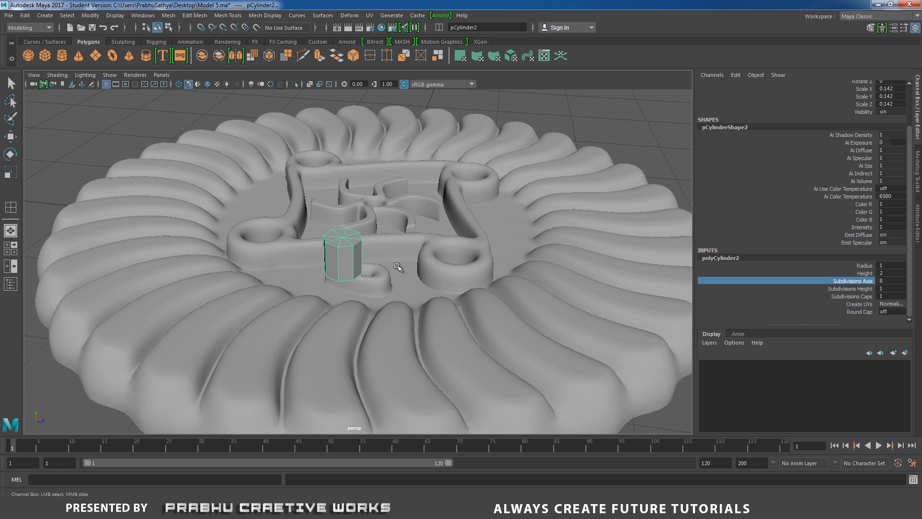
pyautogui.press('w')
pyautogui.moveTo(339, 219); pyautogui.dragTo(375, 271)
pyautogui.press('r')
pyautogui.press('w')
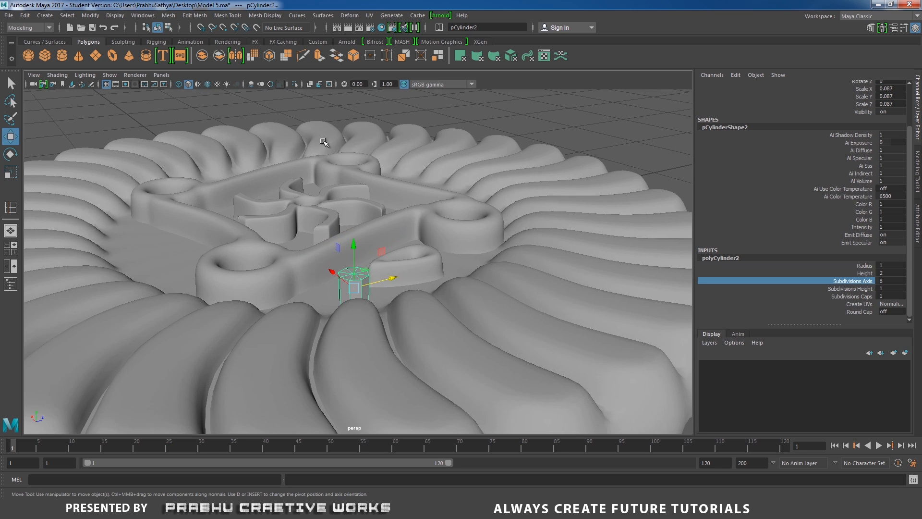
# Step: Isolate the cylinder and delete all of its bottom cap faces
pyautogui.click(294, 84)
pyautogui.scroll(3, 382, 284)
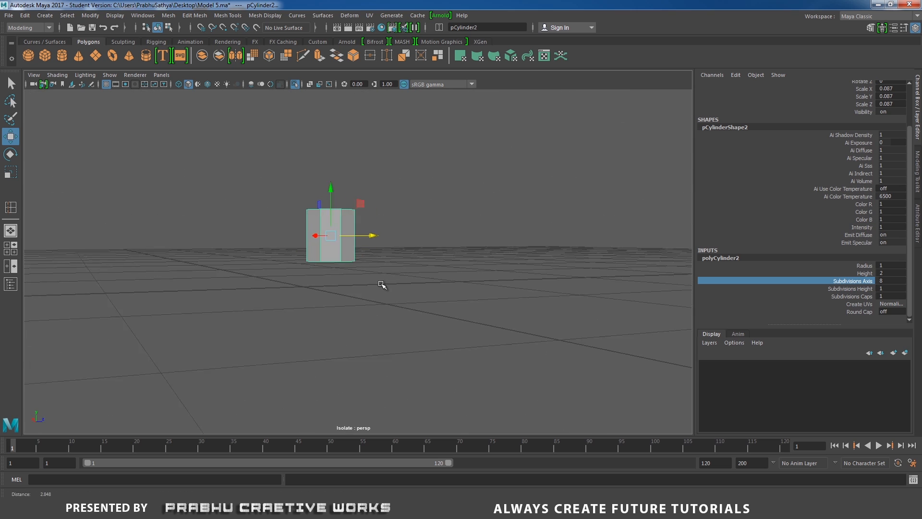
pyautogui.keyDown('alt'); pyautogui.moveTo(381, 284); pyautogui.dragTo(369, 255); pyautogui.keyUp('alt')
pyautogui.scroll(3, 369, 254)
pyautogui.moveTo(388, 195); pyautogui.dragTo(390, 219, button='right')
pyautogui.keyDown('alt'); pyautogui.moveTo(343, 229); pyautogui.dragTo(334, 194); pyautogui.keyUp('alt')
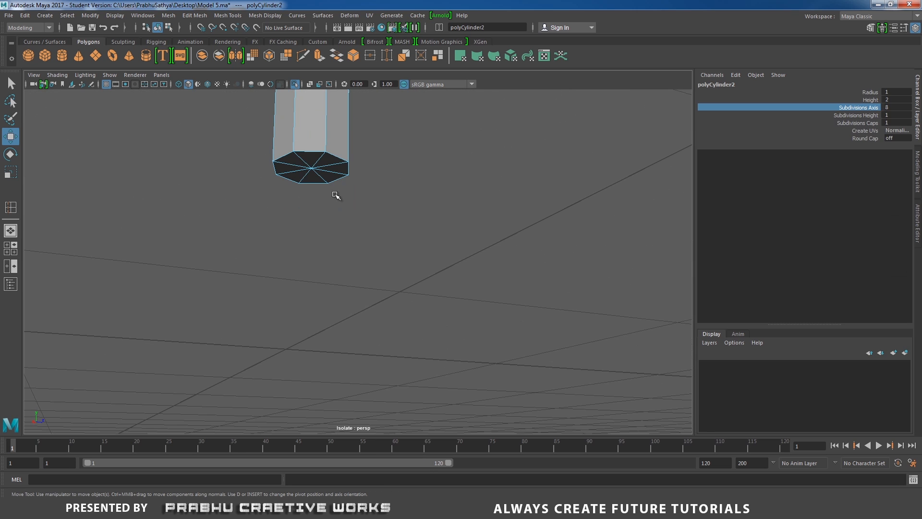
pyautogui.click(306, 157)
pyautogui.scroll(4, 351, 190)
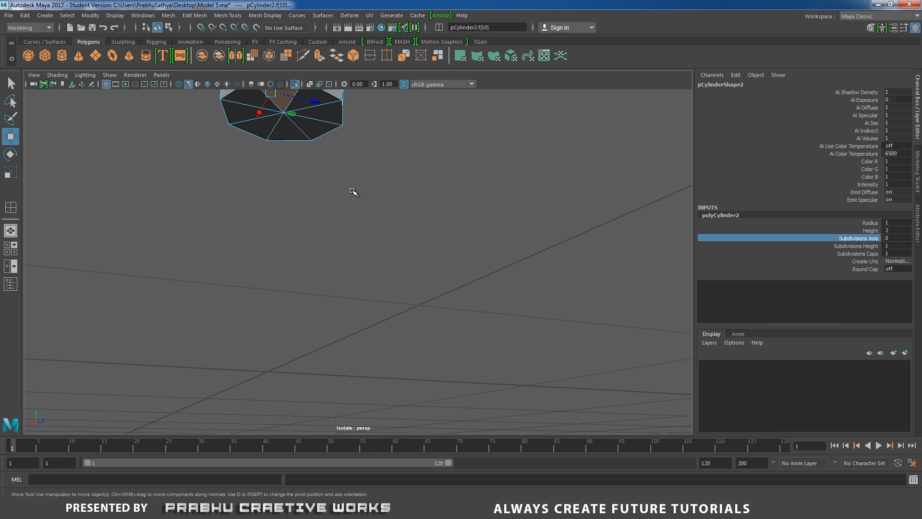
pyautogui.moveTo(315, 128); pyautogui.dragTo(289, 129, button='right')
pyautogui.keyDown('alt'); pyautogui.moveTo(306, 132); pyautogui.dragTo(334, 172, button='middle'); pyautogui.keyUp('alt')
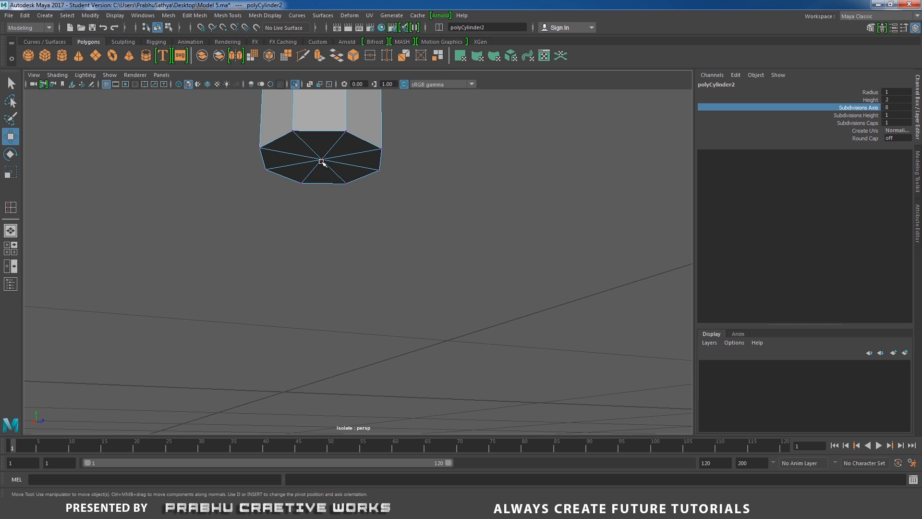
pyautogui.click(321, 162)
pyautogui.hotkey('ctrl', 'F11')
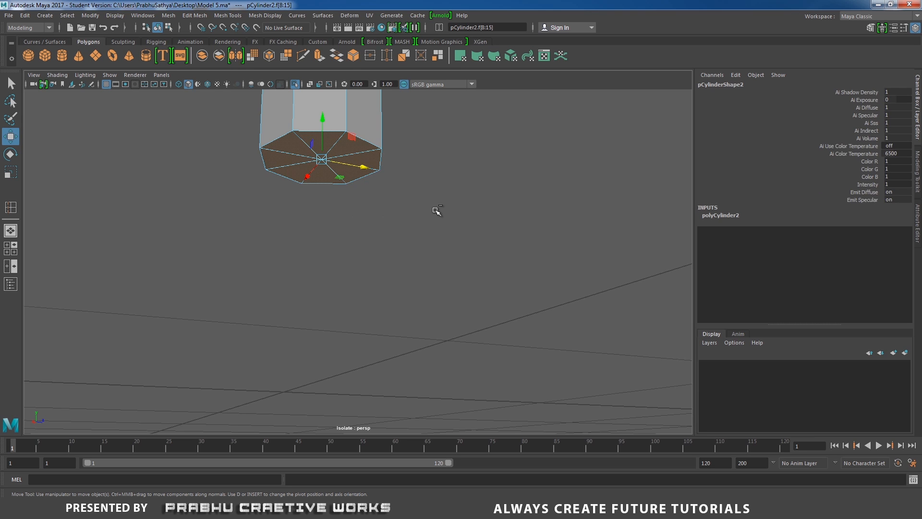
pyautogui.press('Delete')
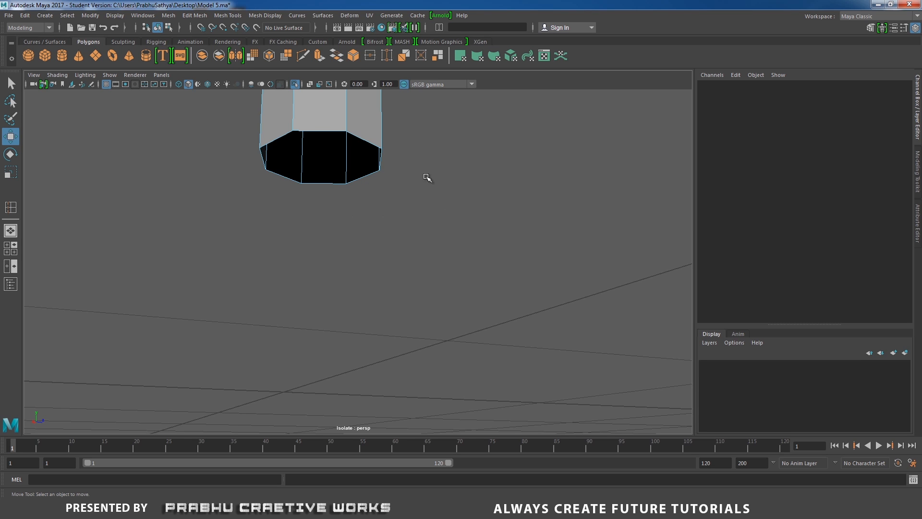
# Step: Insert an edge loop around the cylinder just above its open bottom
pyautogui.scroll(-3, 424, 177)
pyautogui.keyDown('alt'); pyautogui.moveTo(356, 168); pyautogui.dragTo(339, 215); pyautogui.keyUp('alt')
pyautogui.moveTo(340, 215); pyautogui.dragTo(306, 243, button='right')
pyautogui.moveTo(306, 251); pyautogui.dragTo(308, 251)
pyautogui.press('w')
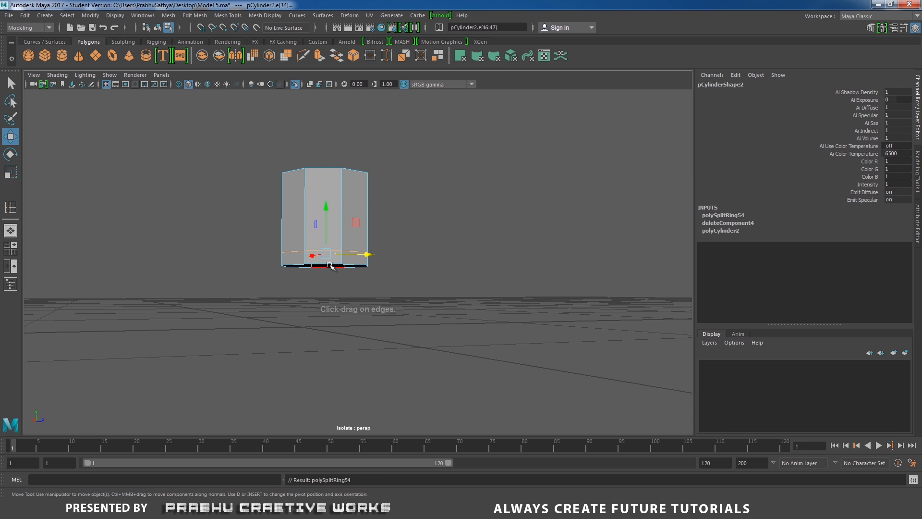
# Step: Scale the open bottom edge loop outward to flare the cylinder's base, and return to object selection
pyautogui.doubleClick(334, 266)
pyautogui.press('r')
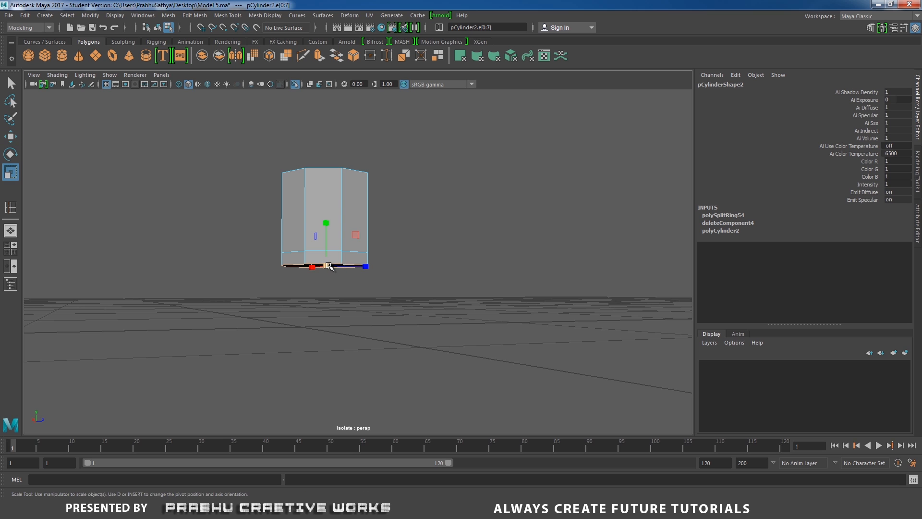
pyautogui.moveTo(327, 265); pyautogui.dragTo(347, 259)
pyautogui.keyDown('alt'); pyautogui.moveTo(355, 259); pyautogui.dragTo(295, 267, button='right'); pyautogui.keyUp('alt')
pyautogui.keyDown('alt'); pyautogui.moveTo(295, 267); pyautogui.dragTo(305, 307); pyautogui.keyUp('alt')
pyautogui.moveTo(371, 232); pyautogui.dragTo(435, 202, button='right')
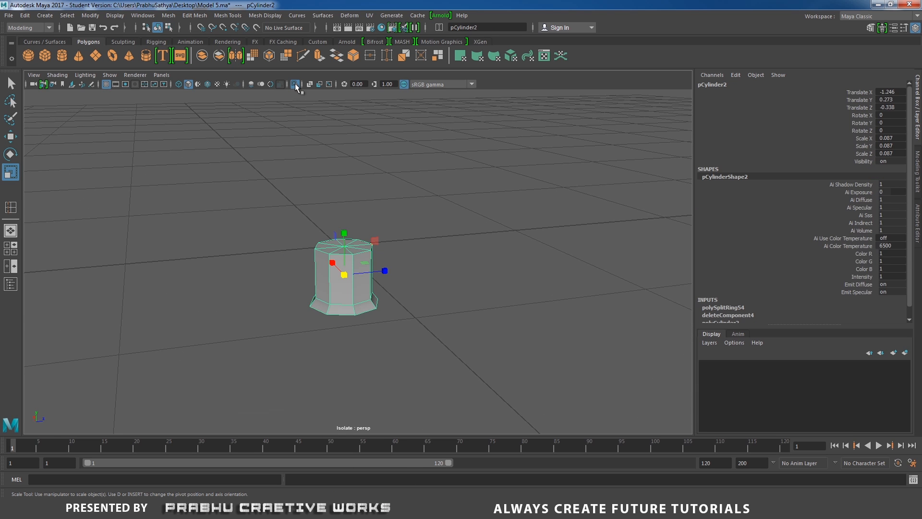
# Step: Show the whole biscuit again and display the flared cylinder with smooth preview beside the teardrop
pyautogui.click(295, 84)
pyautogui.keyDown('alt'); pyautogui.moveTo(432, 220); pyautogui.dragTo(292, 276); pyautogui.keyUp('alt')
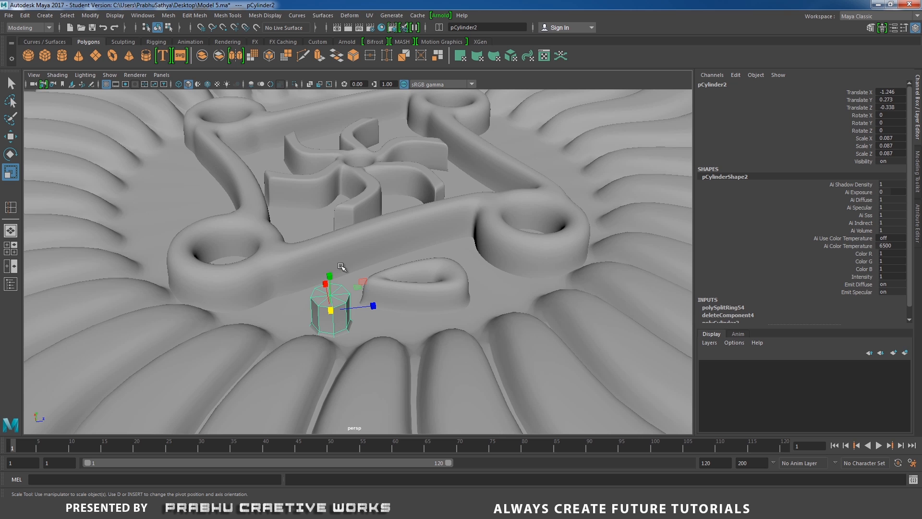
pyautogui.press('3')
pyautogui.keyDown('alt'); pyautogui.moveTo(442, 267); pyautogui.dragTo(132, 238); pyautogui.keyUp('alt')
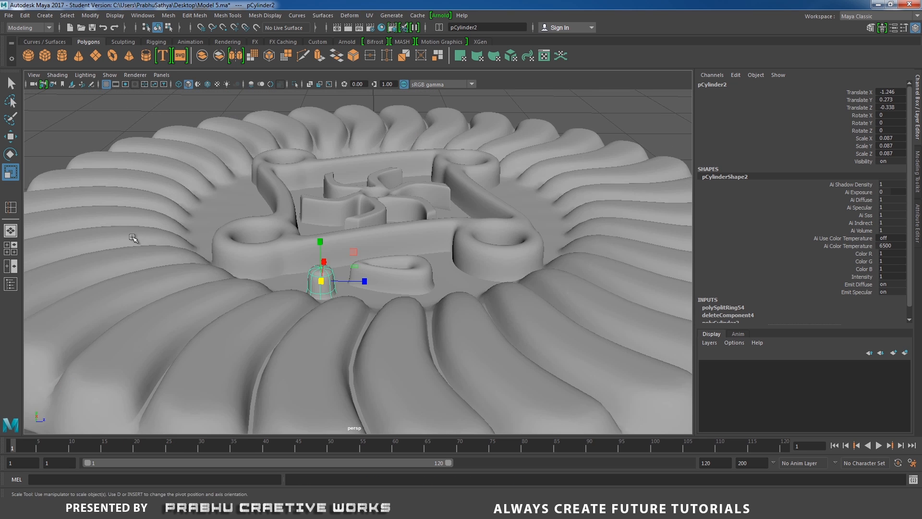
pyautogui.click(94, 125)
pyautogui.keyDown('alt'); pyautogui.moveTo(94, 125); pyautogui.dragTo(144, 188); pyautogui.keyUp('alt')
pyautogui.scroll(6, 356, 299)
pyautogui.keyDown('alt'); pyautogui.moveTo(351, 326); pyautogui.dragTo(422, 267, button='middle'); pyautogui.keyUp('alt')
pyautogui.scroll(3, 422, 268)
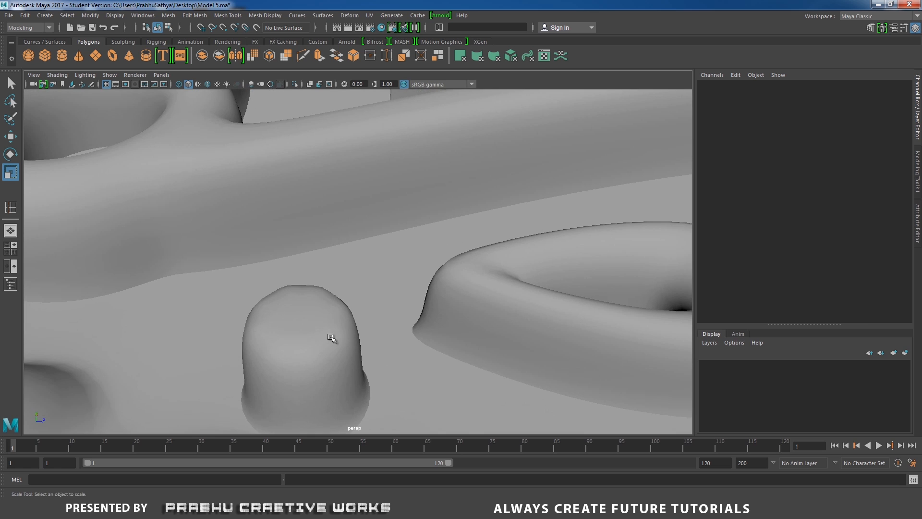
# Step: Turn off the cylinder's smooth preview and extrude its top cap faces, scaling them inward into a smaller inner ring
pyautogui.click(333, 339)
pyautogui.keyDown('alt'); pyautogui.moveTo(368, 296); pyautogui.dragTo(396, 273, button='middle'); pyautogui.keyUp('alt')
pyautogui.press('1')
pyautogui.keyDown('alt'); pyautogui.moveTo(391, 276); pyautogui.dragTo(384, 249); pyautogui.keyUp('alt')
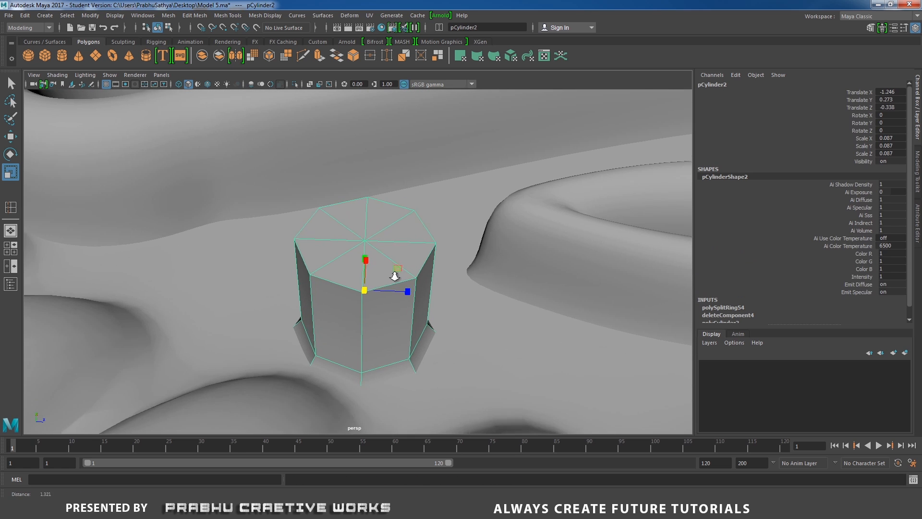
pyautogui.scroll(2, 380, 234)
pyautogui.moveTo(381, 233); pyautogui.dragTo(353, 247, button='right')
pyautogui.click(451, 246)
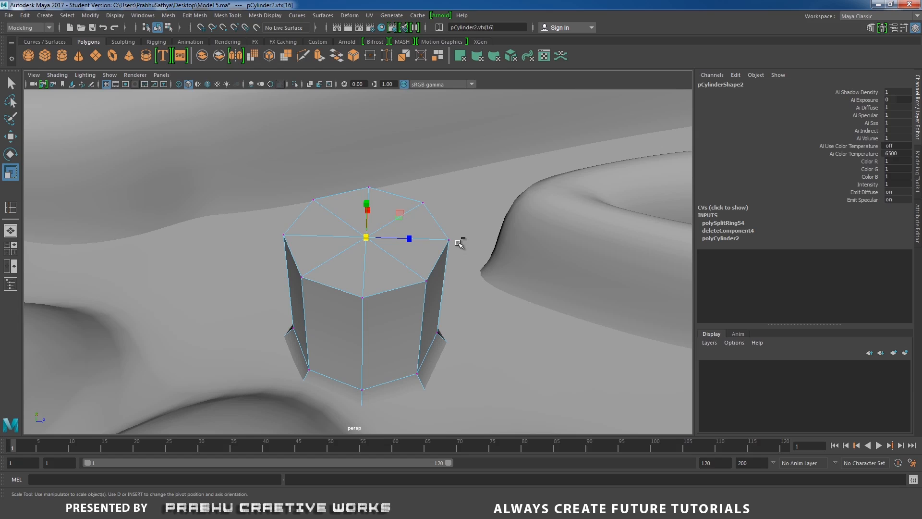
pyautogui.hotkey('ctrl', 'F11')
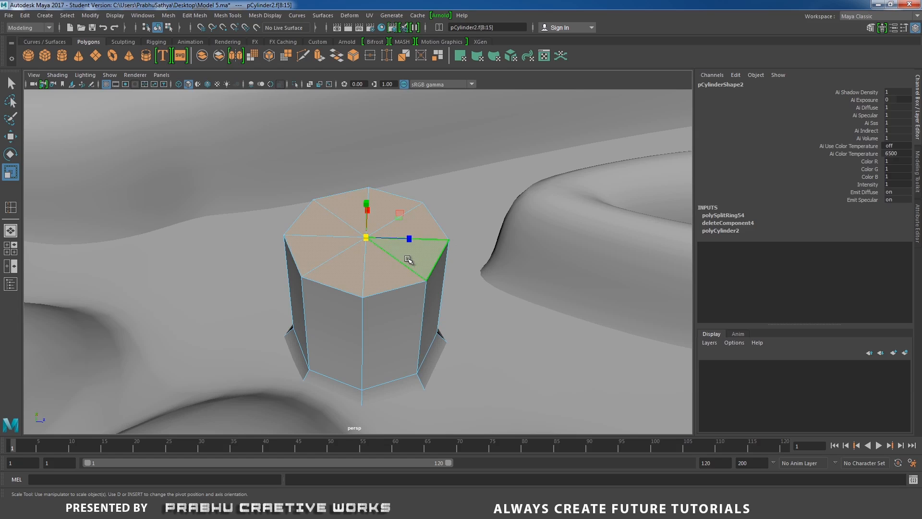
pyautogui.keyDown('shift'); pyautogui.moveTo(407, 260); pyautogui.dragTo(410, 272, button='right'); pyautogui.keyUp('shift')
pyautogui.press('r')
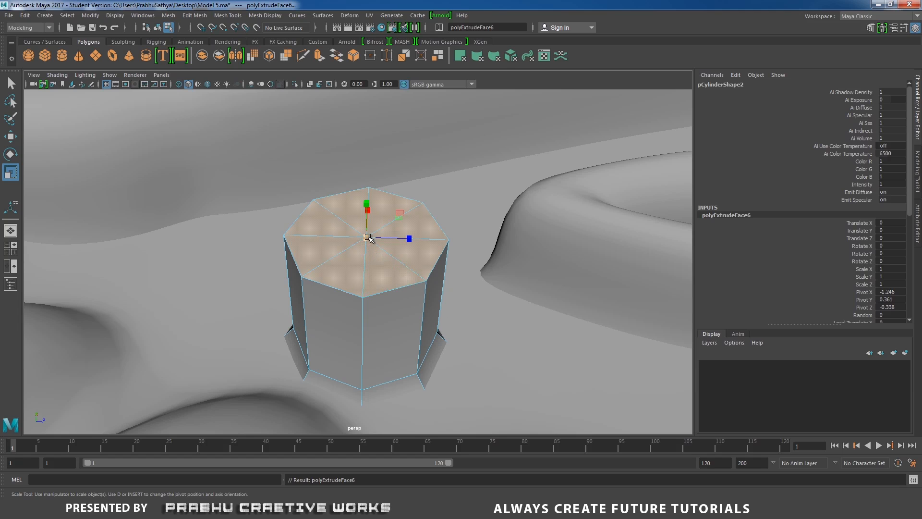
pyautogui.moveTo(369, 237); pyautogui.dragTo(345, 209)
pyautogui.moveTo(345, 207); pyautogui.dragTo(384, 195, button='right')
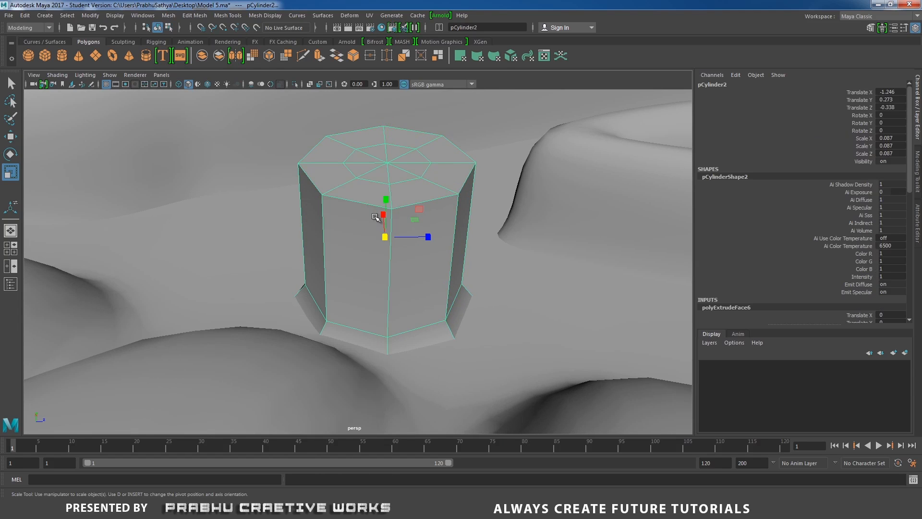
# Step: Display the cylinder with smooth preview and inspect how its inset top rounds over
pyautogui.press('3')
pyautogui.keyDown('alt'); pyautogui.moveTo(439, 230); pyautogui.dragTo(199, 242, button='right'); pyautogui.keyUp('alt')
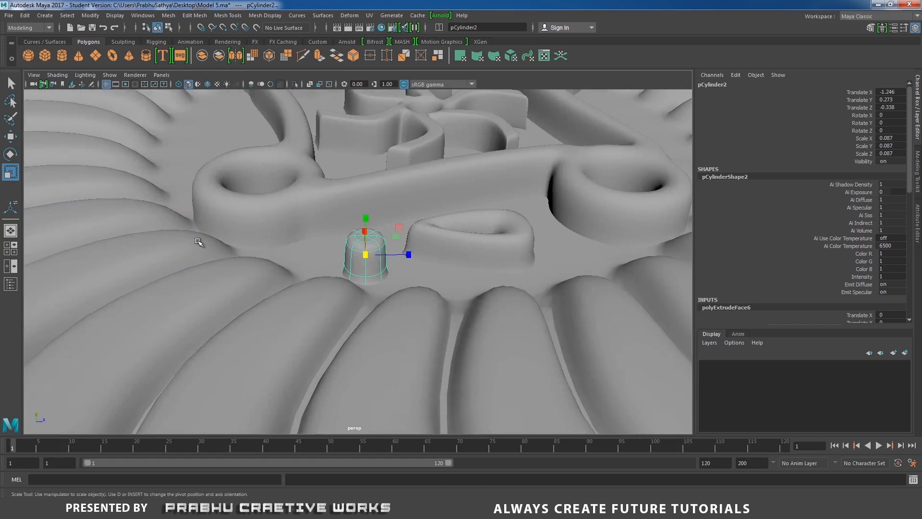
pyautogui.keyDown('alt'); pyautogui.moveTo(231, 242); pyautogui.dragTo(323, 268, button='middle'); pyautogui.keyUp('alt')
pyautogui.keyDown('alt'); pyautogui.moveTo(322, 269); pyautogui.dragTo(249, 271, button='right'); pyautogui.keyUp('alt')
pyautogui.keyDown('alt'); pyautogui.moveTo(250, 270); pyautogui.dragTo(353, 337); pyautogui.keyUp('alt')
pyautogui.keyDown('alt'); pyautogui.moveTo(354, 337); pyautogui.dragTo(415, 324, button='right'); pyautogui.keyUp('alt')
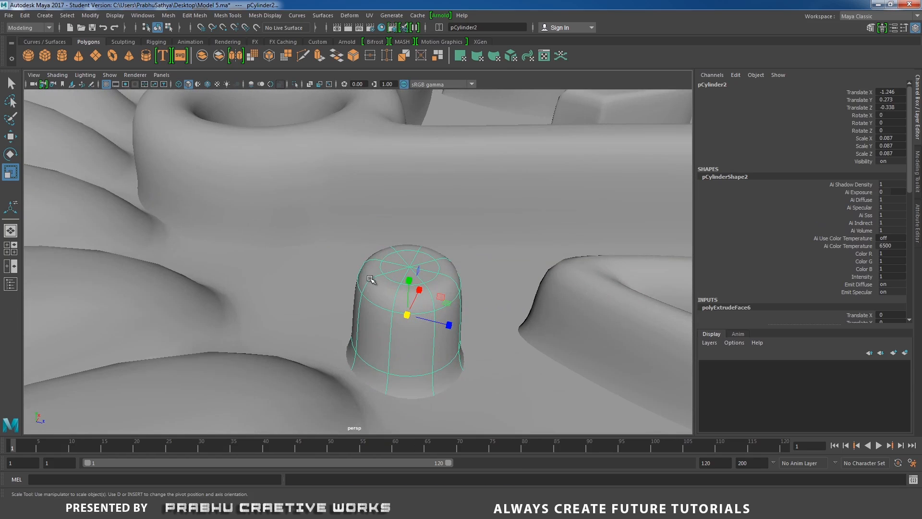
# Step: Select the eight inner faces on the cylinder's top and raise them slightly to form a domed cap
pyautogui.moveTo(371, 280); pyautogui.dragTo(368, 202, button='right')
pyautogui.keyDown('alt'); pyautogui.moveTo(379, 283); pyautogui.dragTo(443, 296, button='right'); pyautogui.keyUp('alt')
pyautogui.moveTo(451, 274); pyautogui.dragTo(451, 255, button='right')
pyautogui.click(441, 283)
pyautogui.keyDown('shift'); pyautogui.click(424, 281); pyautogui.keyUp('shift')
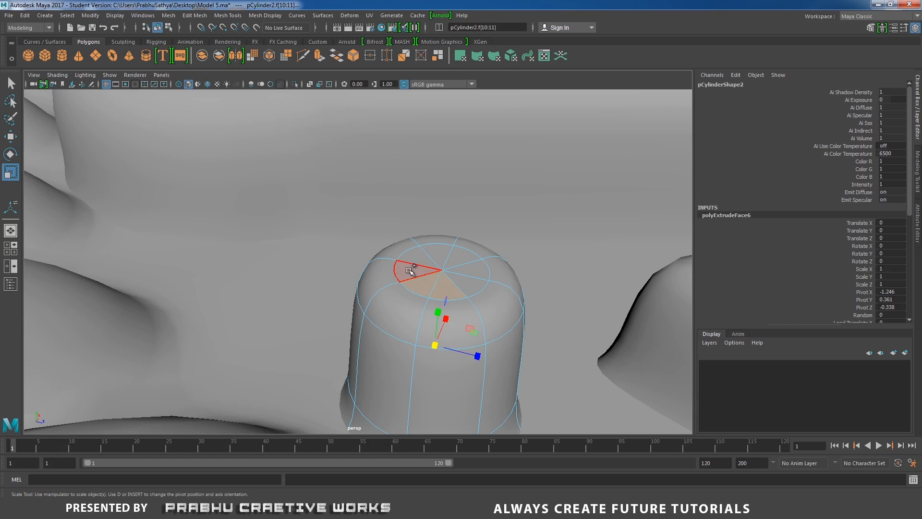
pyautogui.keyDown('shift'); pyautogui.click(412, 270); pyautogui.keyUp('shift')
pyautogui.keyDown('shift'); pyautogui.click(428, 258); pyautogui.keyUp('shift')
pyautogui.keyDown('shift'); pyautogui.click(436, 257); pyautogui.keyUp('shift')
pyautogui.keyDown('shift'); pyautogui.click(426, 259); pyautogui.keyUp('shift')
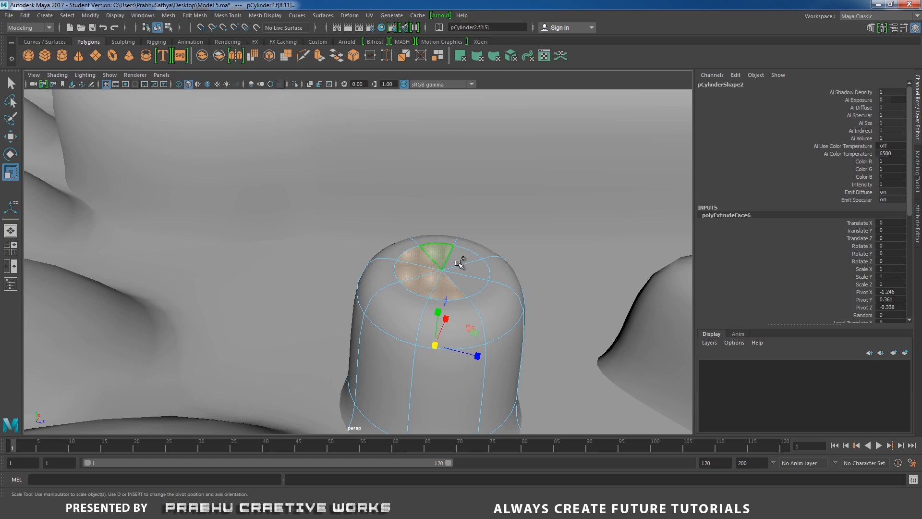
pyautogui.keyDown('shift'); pyautogui.click(462, 262); pyautogui.keyUp('shift')
pyautogui.keyDown('shift'); pyautogui.click(474, 270); pyautogui.keyUp('shift')
pyautogui.keyDown('shift'); pyautogui.click(471, 283); pyautogui.keyUp('shift')
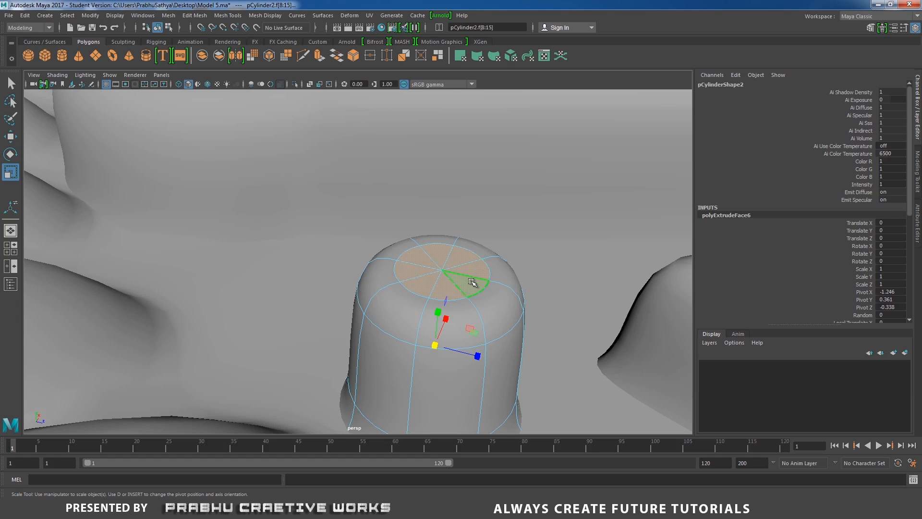
pyautogui.press('w')
pyautogui.moveTo(439, 305); pyautogui.dragTo(443, 287)
pyautogui.keyDown('alt'); pyautogui.moveTo(489, 295); pyautogui.dragTo(366, 272, button='right'); pyautogui.keyUp('alt')
pyautogui.keyDown('alt'); pyautogui.moveTo(366, 272); pyautogui.dragTo(362, 257, button='middle'); pyautogui.keyUp('alt')
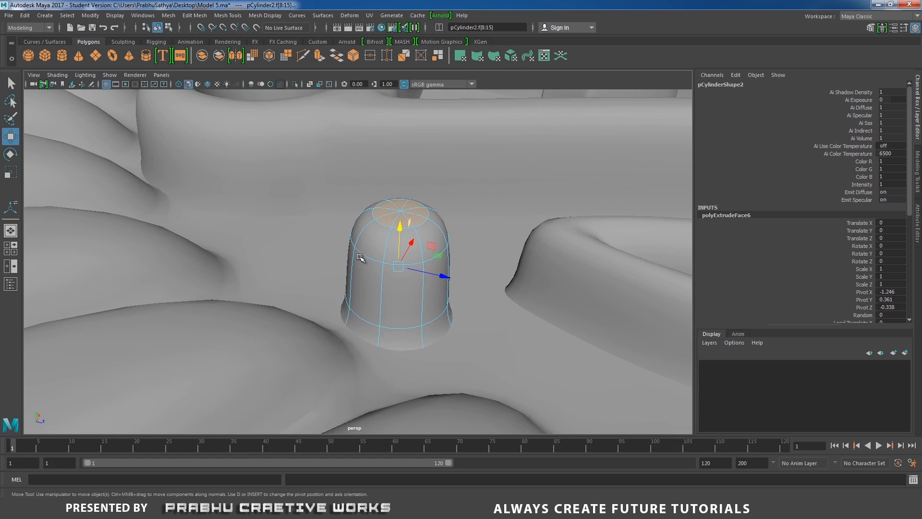
pyautogui.moveTo(366, 232); pyautogui.dragTo(414, 218, button='right')
# Step: Select the domed cylinder's upper vertices and lower them slightly to shorten it
pyautogui.keyDown('alt'); pyautogui.moveTo(453, 257); pyautogui.dragTo(135, 284, button='right'); pyautogui.keyUp('alt')
pyautogui.keyDown('alt'); pyautogui.moveTo(136, 284); pyautogui.dragTo(44, 278); pyautogui.keyUp('alt')
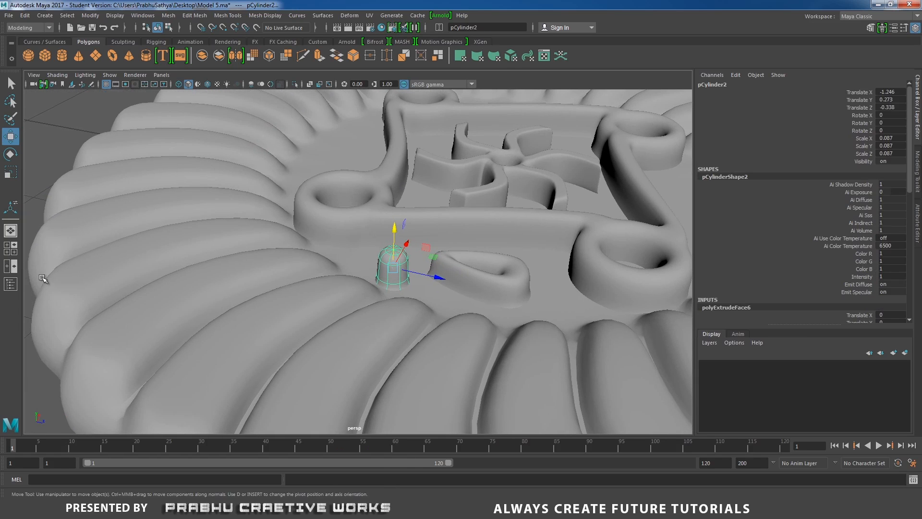
pyautogui.click(48, 150)
pyautogui.keyDown('alt'); pyautogui.moveTo(288, 277); pyautogui.dragTo(432, 292, button='right'); pyautogui.keyUp('alt')
pyautogui.moveTo(432, 292)
pyautogui.keyDown('alt'); pyautogui.mouseDown()
pyautogui.moveTo(451, 323)
pyautogui.moveTo(440, 289)
pyautogui.mouseUp(); pyautogui.keyUp('alt')
pyautogui.click(429, 250)
pyautogui.keyDown('alt'); pyautogui.moveTo(437, 257); pyautogui.dragTo(427, 231); pyautogui.keyUp('alt')
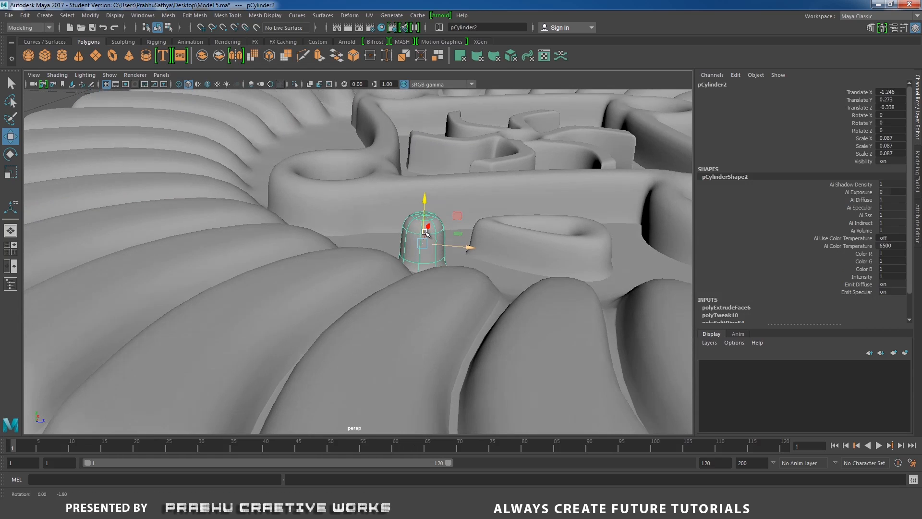
pyautogui.moveTo(408, 223); pyautogui.dragTo(328, 198, button='right')
pyautogui.moveTo(361, 193); pyautogui.dragTo(471, 244)
pyautogui.moveTo(424, 173); pyautogui.dragTo(426, 179)
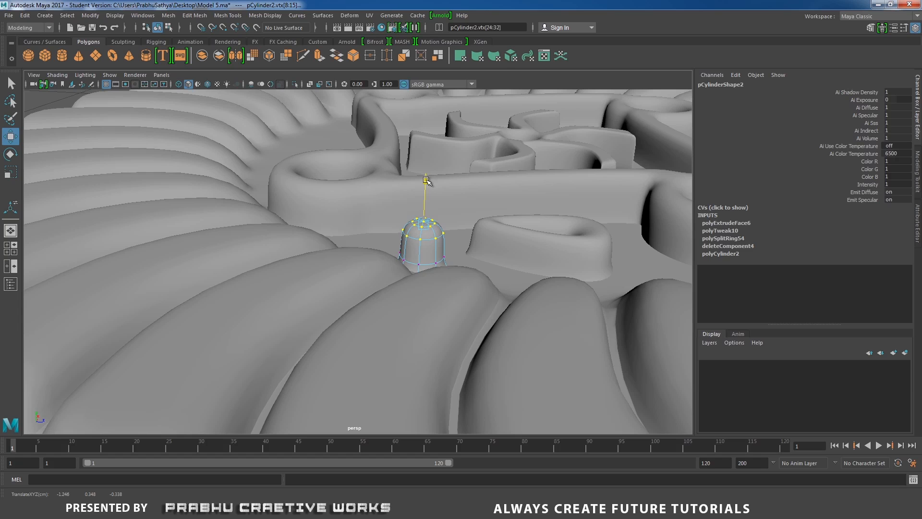
pyautogui.moveTo(423, 263); pyautogui.dragTo(468, 219, button='right')
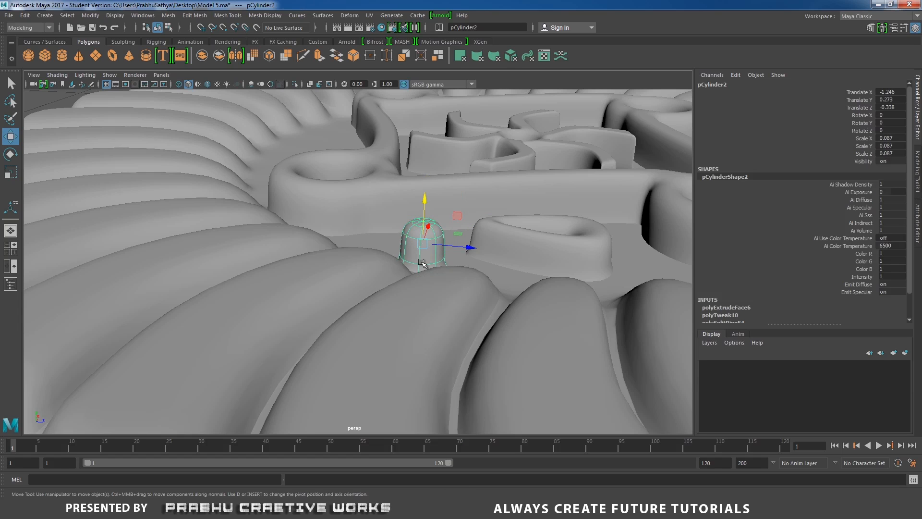
# Step: Move the domed cylinder closer to the square frame, to about -1.16 in X
pyautogui.keyDown('alt'); pyautogui.moveTo(513, 248); pyautogui.dragTo(356, 265, button='right'); pyautogui.keyUp('alt')
pyautogui.keyDown('alt'); pyautogui.moveTo(355, 264); pyautogui.dragTo(366, 307); pyautogui.keyUp('alt')
pyautogui.keyDown('alt'); pyautogui.moveTo(371, 264); pyautogui.dragTo(321, 239, button='middle'); pyautogui.keyUp('alt')
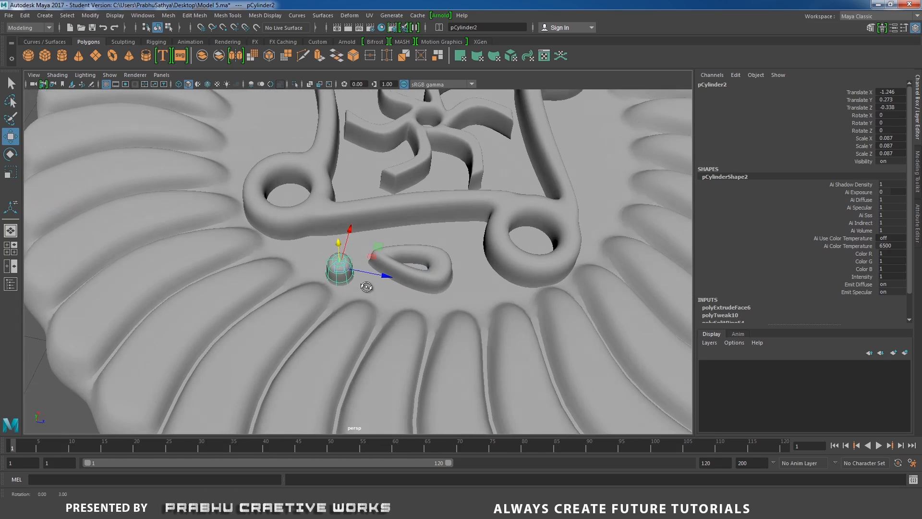
pyautogui.keyDown('alt'); pyautogui.moveTo(367, 286); pyautogui.dragTo(366, 295); pyautogui.keyUp('alt')
pyautogui.moveTo(353, 242)
pyautogui.mouseDown()
pyautogui.moveTo(358, 223)
pyautogui.moveTo(361, 231)
pyautogui.mouseUp()
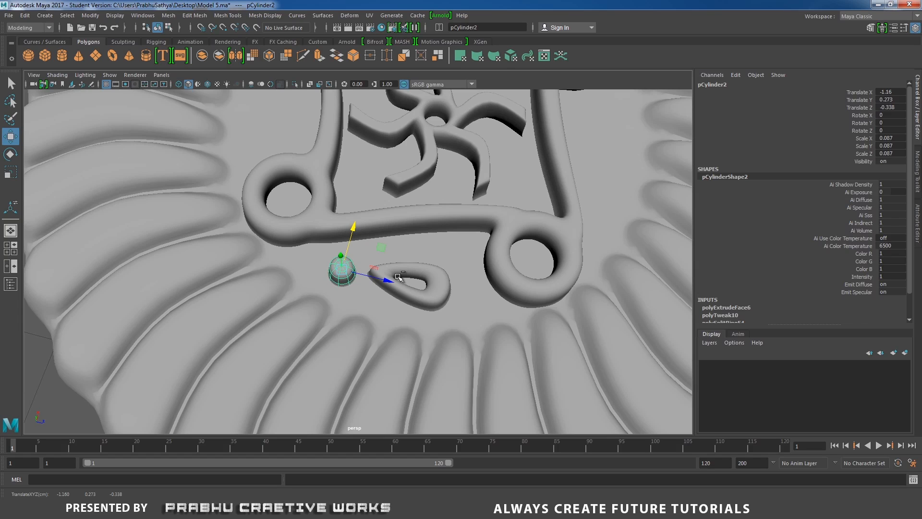
# Step: Duplicate the domed cylinder and place the copy between the teardrop's wide end and the corner ring, at X -0.912, Z 0.414
pyautogui.hotkey('ctrl', 'd')
pyautogui.moveTo(391, 279); pyautogui.dragTo(507, 312)
pyautogui.moveTo(467, 257); pyautogui.dragTo(480, 221)
pyautogui.keyDown('alt'); pyautogui.moveTo(480, 221); pyautogui.dragTo(436, 277, button='middle'); pyautogui.keyUp('alt')
pyautogui.keyDown('alt'); pyautogui.moveTo(437, 277); pyautogui.dragTo(432, 248); pyautogui.keyUp('alt')
pyautogui.keyDown('alt'); pyautogui.moveTo(433, 247); pyautogui.dragTo(305, 278, button='right'); pyautogui.keyUp('alt')
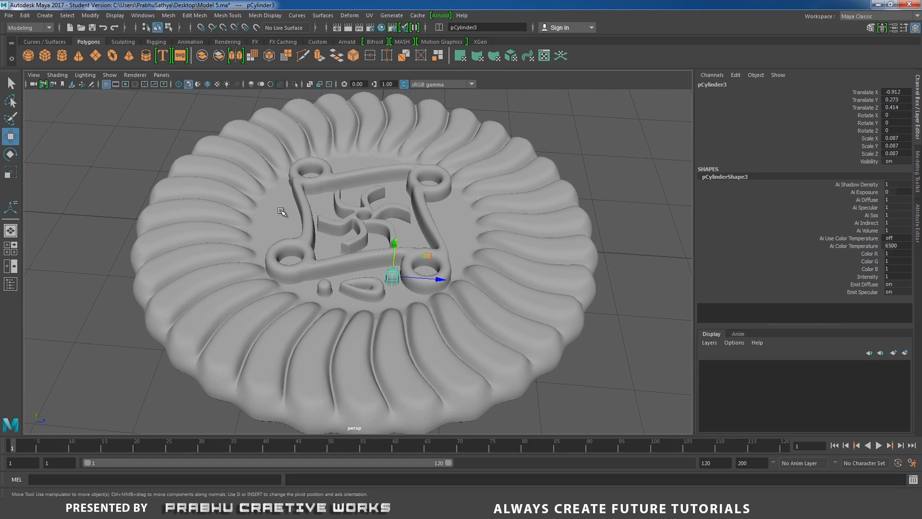
pyautogui.keyDown('alt'); pyautogui.moveTo(385, 253); pyautogui.dragTo(401, 292); pyautogui.keyUp('alt')
pyautogui.keyDown('alt'); pyautogui.moveTo(402, 292); pyautogui.dragTo(466, 337, button='right'); pyautogui.keyUp('alt')
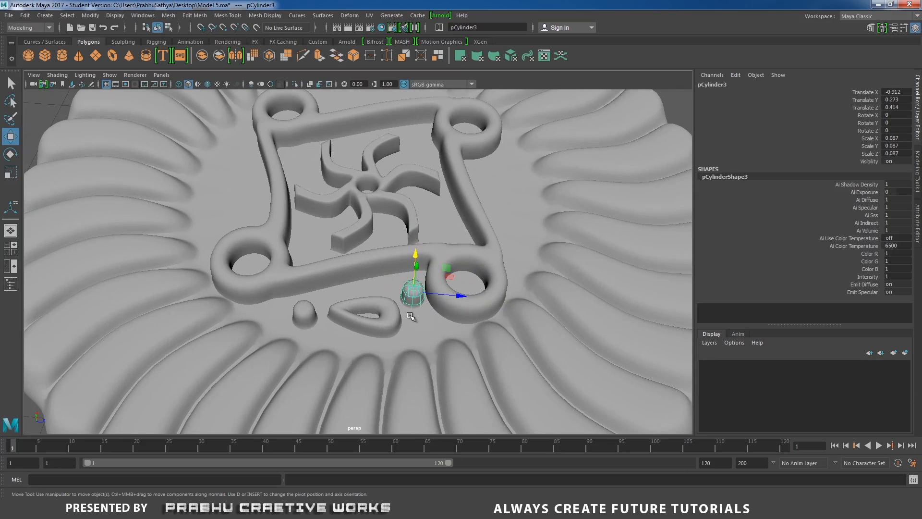
# Step: Group the teardrop ring with the two small domed cylinders beside it
pyautogui.keyDown('shift'); pyautogui.click(399, 314); pyautogui.keyUp('shift')
pyautogui.keyDown('shift'); pyautogui.click(305, 312); pyautogui.keyUp('shift')
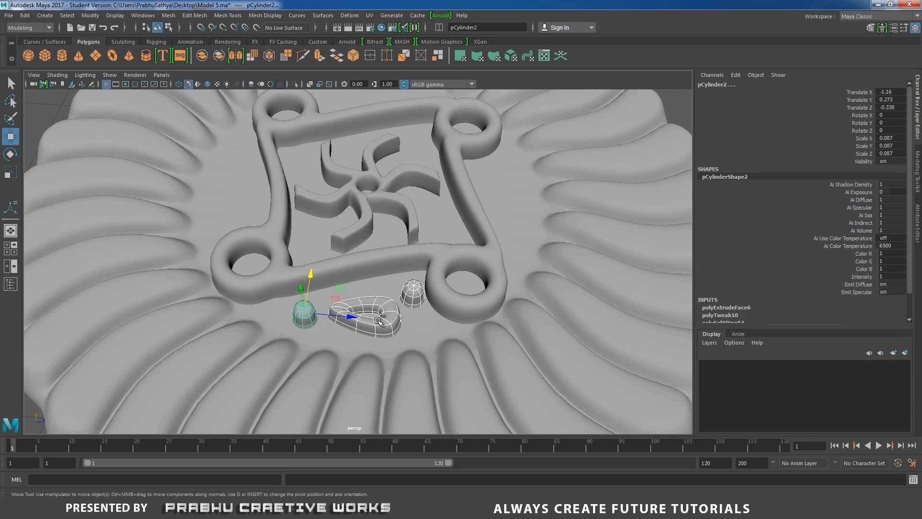
pyautogui.hotkey('ctrl', 'g')
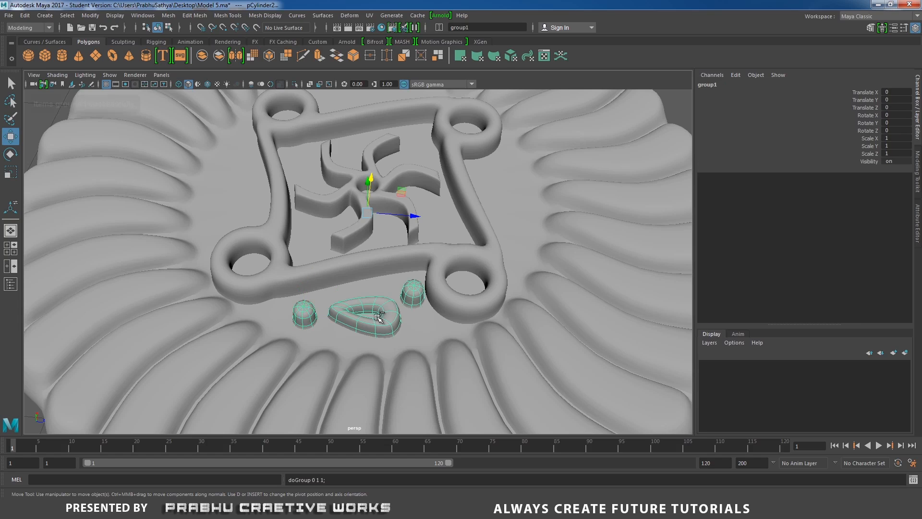
pyautogui.keyDown('alt'); pyautogui.moveTo(399, 221); pyautogui.dragTo(426, 251); pyautogui.keyUp('alt')
pyautogui.keyDown('alt'); pyautogui.moveTo(427, 251); pyautogui.dragTo(317, 268, button='right'); pyautogui.keyUp('alt')
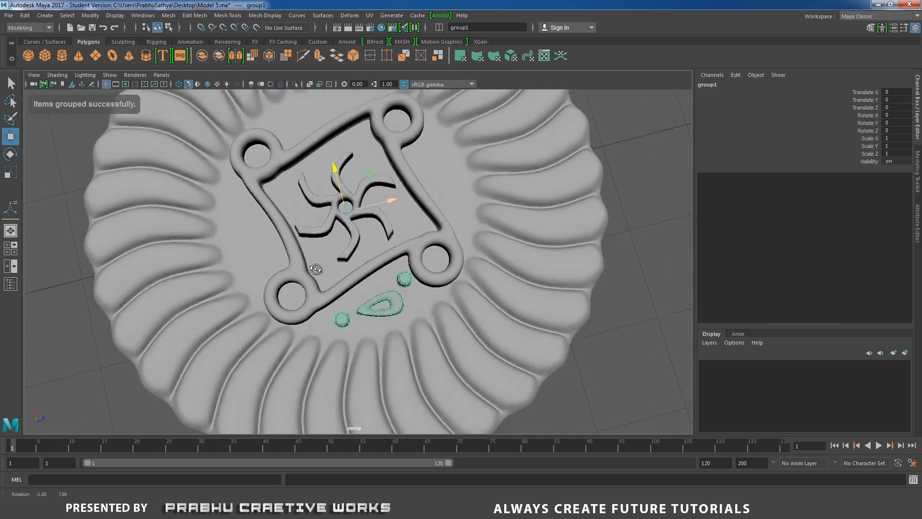
pyautogui.keyDown('alt'); pyautogui.moveTo(317, 269); pyautogui.dragTo(356, 272); pyautogui.keyUp('alt')
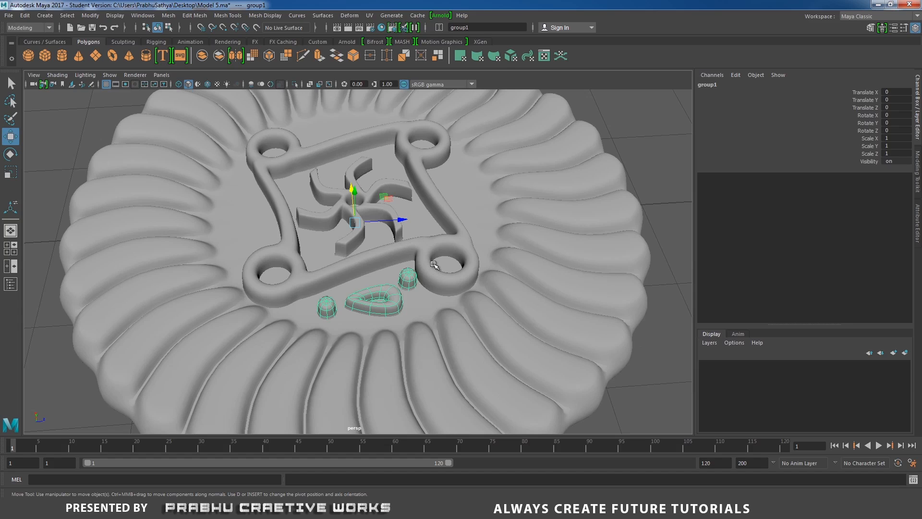
# Step: Duplicate the ornament group and set the copy's Y rotation to 90 to place it along the adjacent frame side
pyautogui.hotkey('ctrl', 'g')
pyautogui.click(894, 123)
pyautogui.write('90')
pyautogui.press('Return')
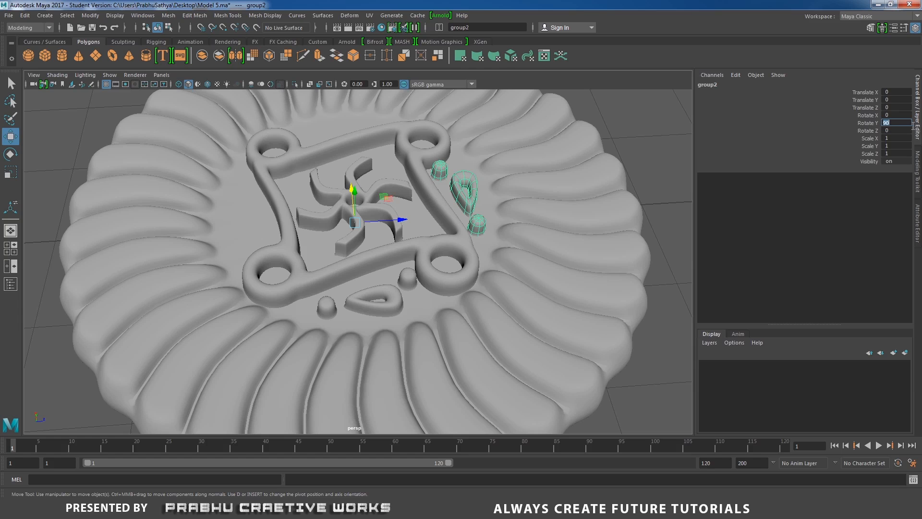
# Step: Repeat the rotated duplication twice to place ornament groups on the remaining two frame sides, at Y rotations 180 and -90
pyautogui.click(869, 123)
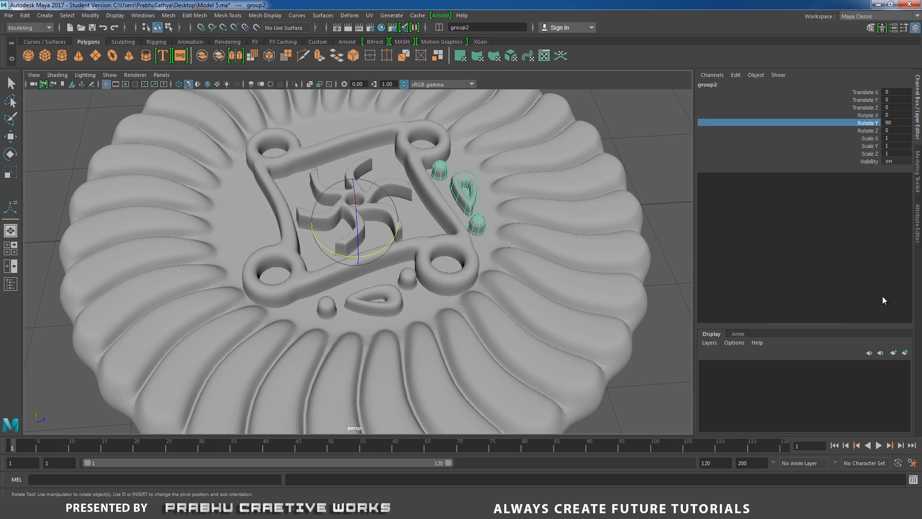
pyautogui.hotkey('shift', 'd')
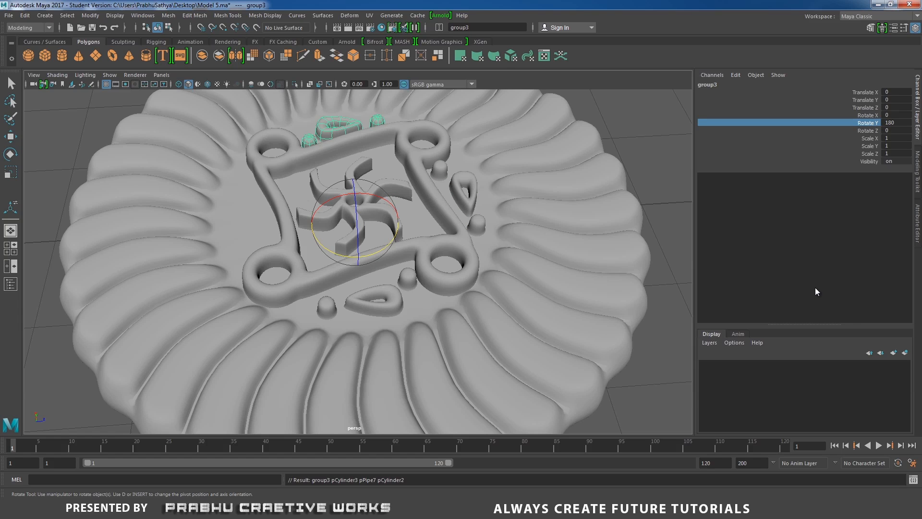
pyautogui.hotkey('shift', 'd')
pyautogui.scroll(-4, 467, 266)
pyautogui.keyDown('alt'); pyautogui.moveTo(451, 269); pyautogui.dragTo(442, 301); pyautogui.keyUp('alt')
pyautogui.scroll(1, 498, 278)
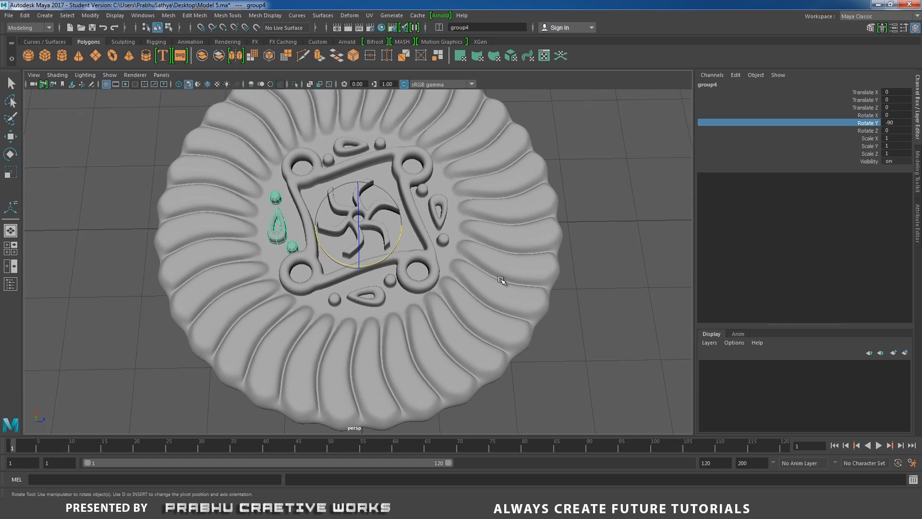
pyautogui.keyDown('alt'); pyautogui.moveTo(502, 280); pyautogui.dragTo(545, 286); pyautogui.keyUp('alt')
# Step: Duplicate a small domed cylinder twice and place the copies inside the frame's two far corners, the second at X 0.32, Z -0.71
pyautogui.click(636, 229)
pyautogui.press('w')
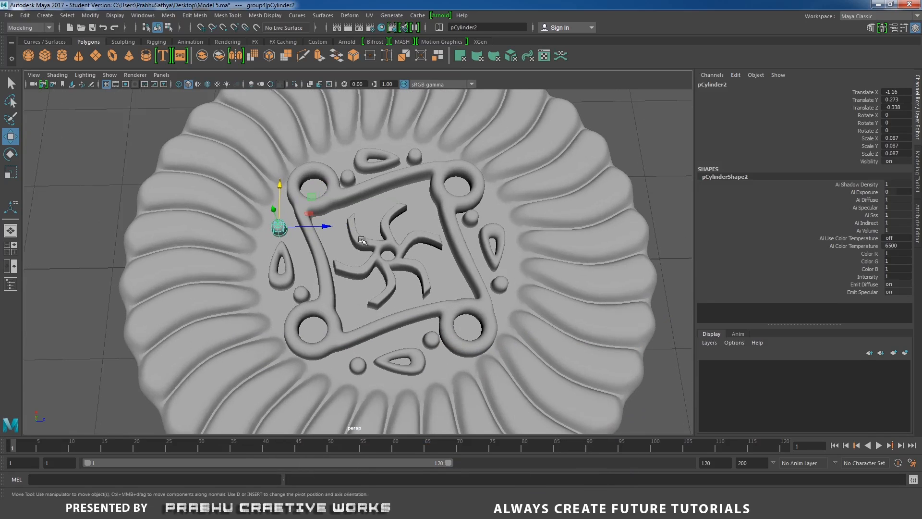
pyautogui.keyDown('alt'); pyautogui.moveTo(361, 239); pyautogui.dragTo(366, 250, button='middle'); pyautogui.keyUp('alt')
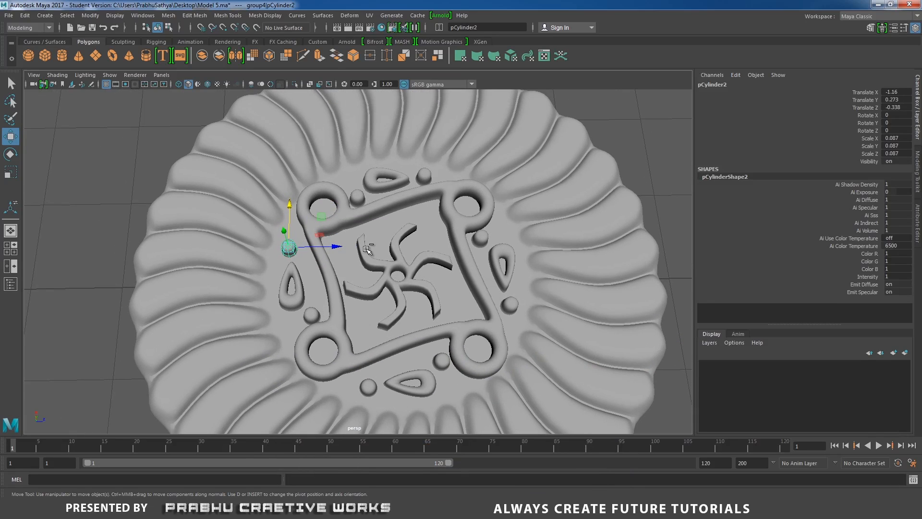
pyautogui.hotkey('ctrl', 'd')
pyautogui.moveTo(338, 246); pyautogui.dragTo(473, 246)
pyautogui.hotkey('ctrl', 'd')
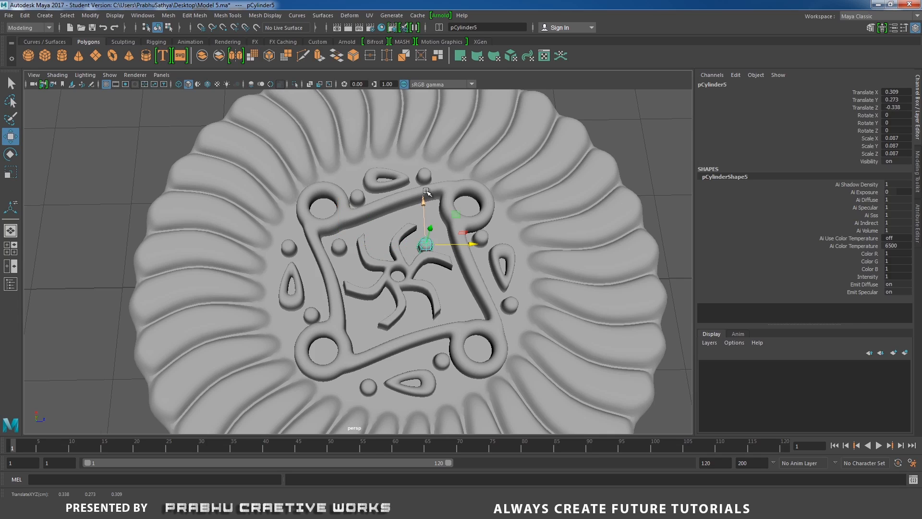
pyautogui.moveTo(427, 192); pyautogui.dragTo(426, 171)
pyautogui.moveTo(468, 213); pyautogui.dragTo(472, 212)
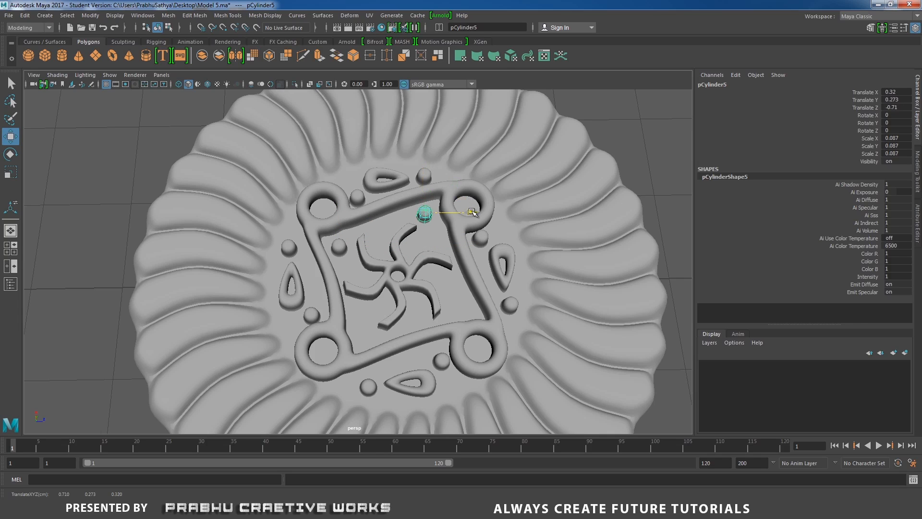
# Step: Duplicate the small domed cylinder twice more into the frame's two near inner corners, the last at X -0.396, Z 0.654
pyautogui.hotkey('ctrl', 'd')
pyautogui.moveTo(423, 174); pyautogui.dragTo(429, 265)
pyautogui.moveTo(452, 309); pyautogui.dragTo(391, 308)
pyautogui.hotkey('ctrl', 'd')
pyautogui.moveTo(361, 269); pyautogui.dragTo(361, 294)
pyautogui.keyDown('alt'); pyautogui.moveTo(413, 268); pyautogui.dragTo(432, 244, button='middle'); pyautogui.keyUp('alt')
pyautogui.keyDown('alt'); pyautogui.moveTo(432, 244); pyautogui.dragTo(438, 237); pyautogui.keyUp('alt')
pyautogui.click(461, 509)
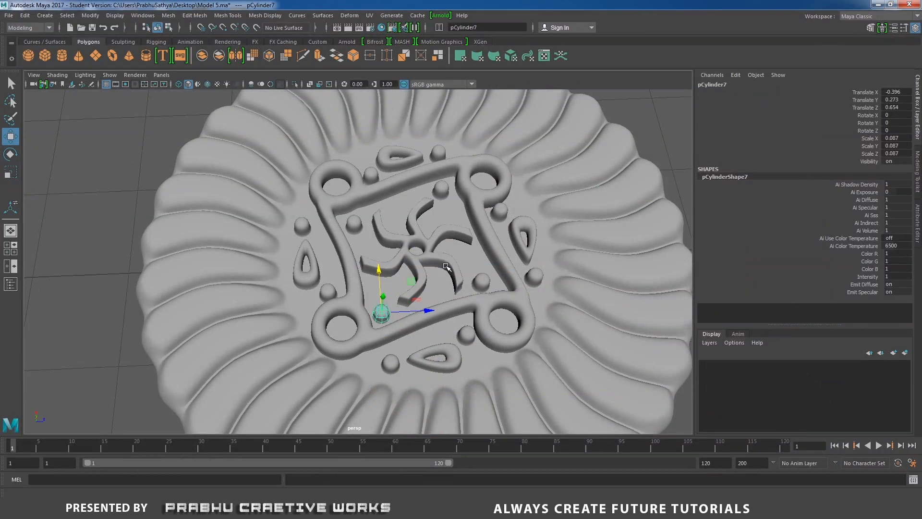
# Step: Duplicate the domed cylinder and move the copy into the nearby corner ring's hole, at X -0.777, Z 0.76
pyautogui.keyDown('alt'); pyautogui.moveTo(456, 283); pyautogui.dragTo(469, 268); pyautogui.keyUp('alt')
pyautogui.scroll(5, 444, 321)
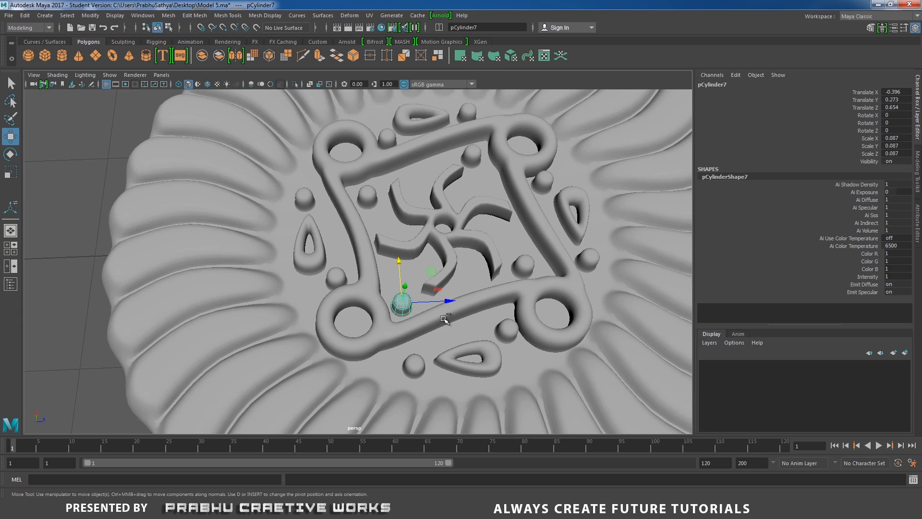
pyautogui.hotkey('ctrl', 'd')
pyautogui.moveTo(446, 301); pyautogui.dragTo(386, 293)
pyautogui.moveTo(352, 268); pyautogui.dragTo(352, 281)
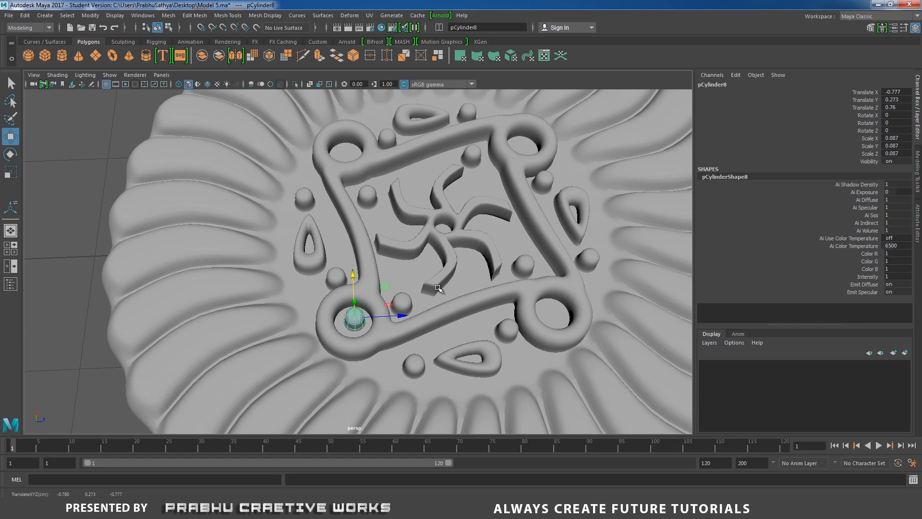
# Step: In the wireframe top view, scale the corner ring's domed cylinder to 0.137 and centre it at X -0.789, Z 0.786
pyautogui.press('space')
pyautogui.moveTo(420, 291); pyautogui.dragTo(387, 286)
pyautogui.scroll(8, 465, 313)
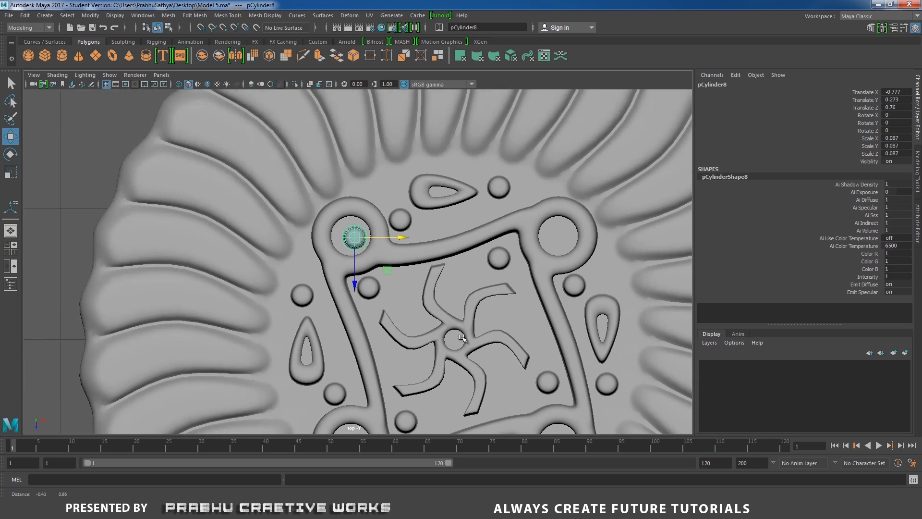
pyautogui.press('4')
pyautogui.scroll(3, 453, 281)
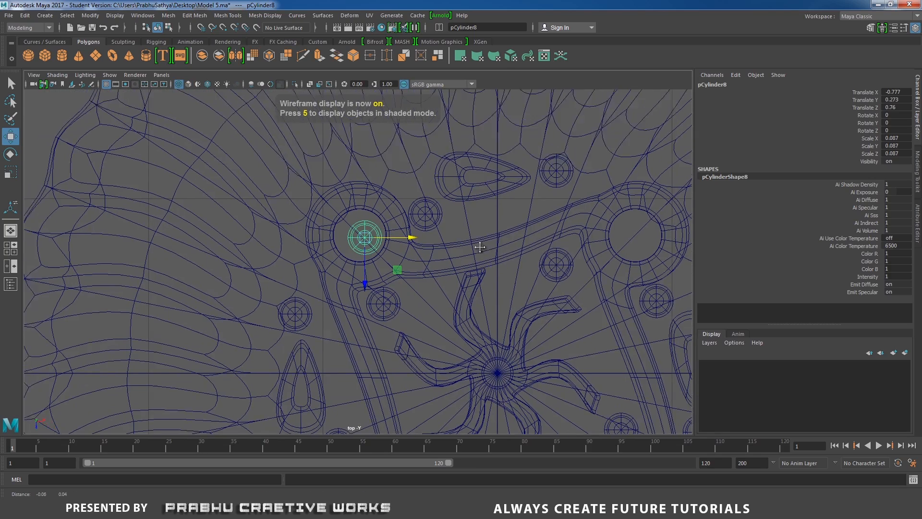
pyautogui.moveTo(441, 258); pyautogui.dragTo(405, 257)
pyautogui.press('r')
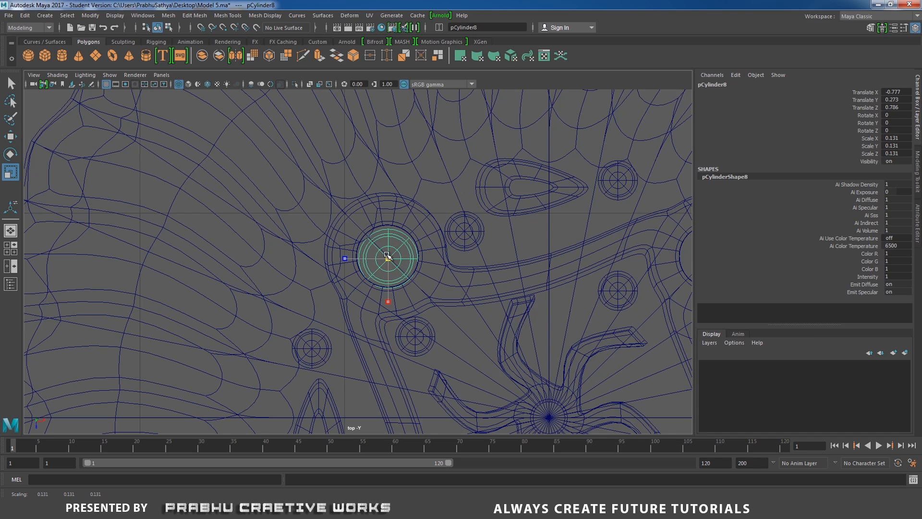
pyautogui.press('w')
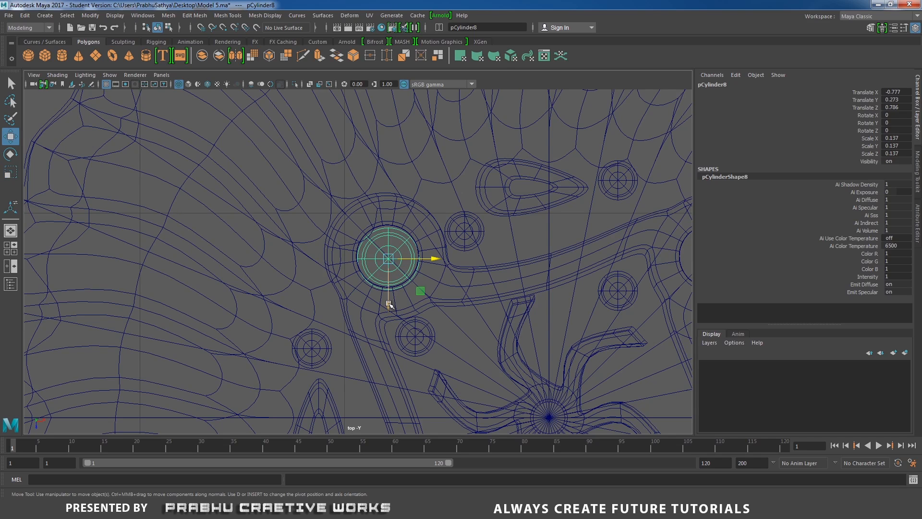
pyautogui.moveTo(388, 304); pyautogui.dragTo(428, 246)
# Step: In the shaded perspective view, enlarge the domed cylinder uniformly to a scale of 0.167 so it fills the ring's hole
pyautogui.press('space')
pyautogui.keyDown('alt'); pyautogui.moveTo(428, 245); pyautogui.dragTo(440, 261, button='right'); pyautogui.keyUp('alt')
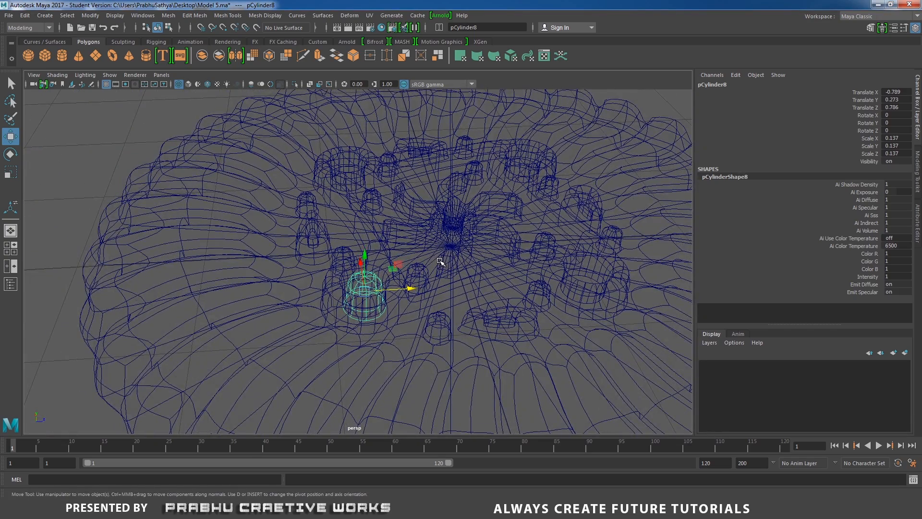
pyautogui.press('5')
pyautogui.keyDown('alt'); pyautogui.moveTo(440, 261); pyautogui.dragTo(416, 281); pyautogui.keyUp('alt')
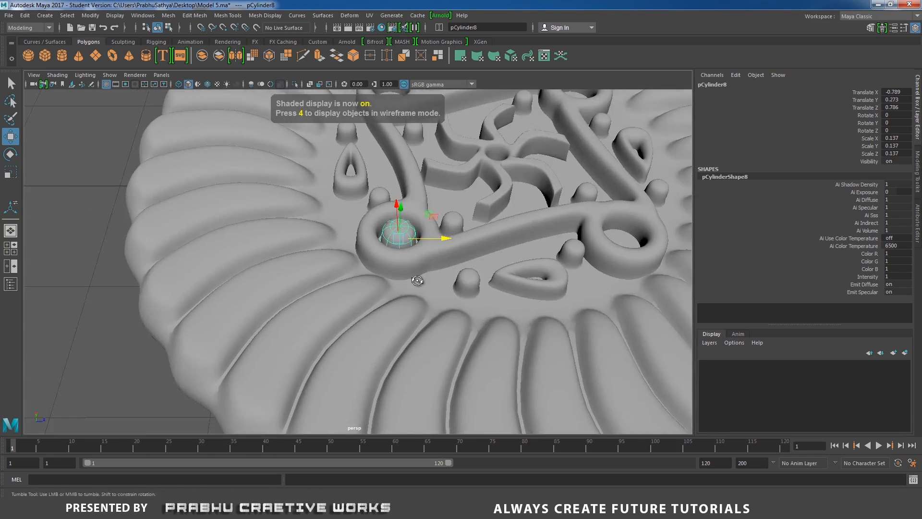
pyautogui.keyDown('alt'); pyautogui.moveTo(416, 280); pyautogui.dragTo(490, 307, button='right'); pyautogui.keyUp('alt')
pyautogui.press('r')
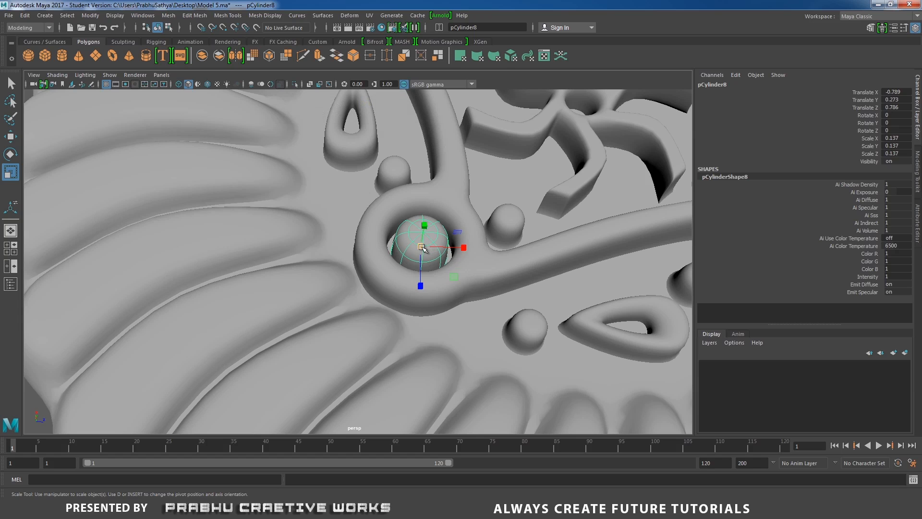
pyautogui.moveTo(422, 247); pyautogui.dragTo(391, 231)
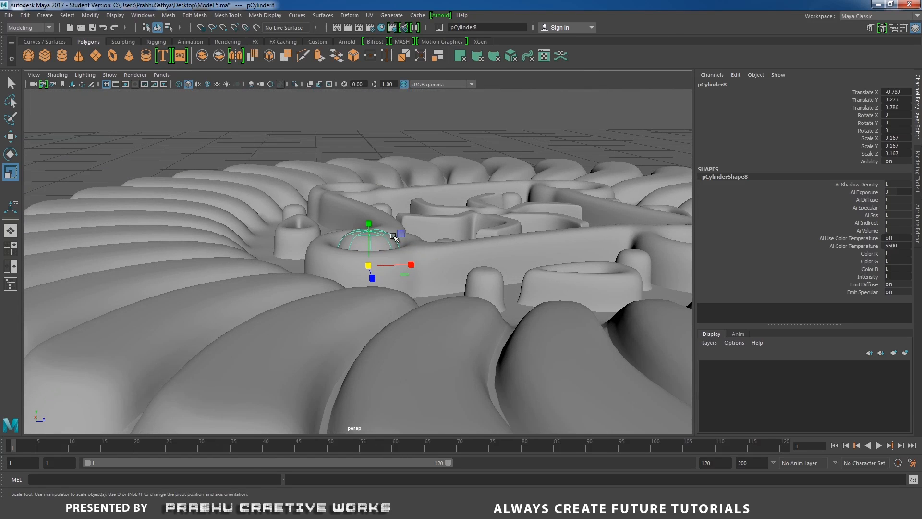
# Step: Lower the domed cylinder slightly inside the corner ring, to Y 0.269
pyautogui.press('w')
pyautogui.click(371, 226)
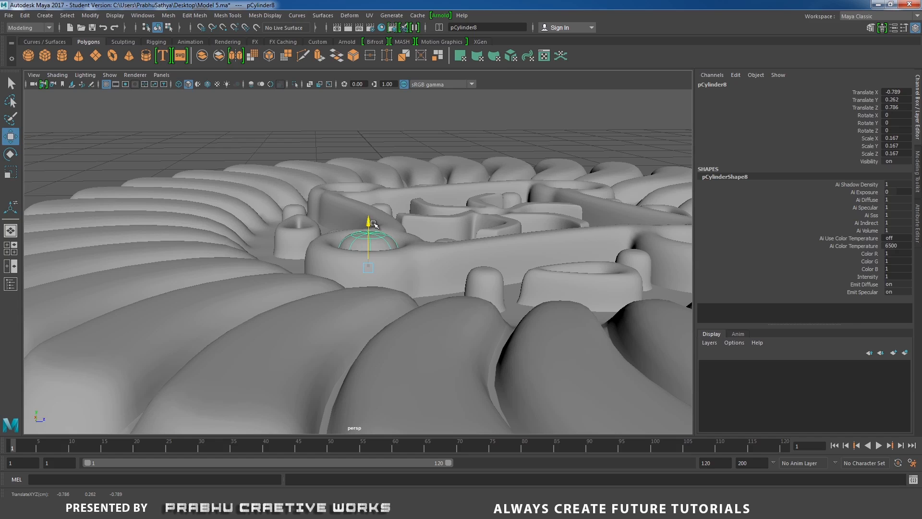
pyautogui.keyDown('alt'); pyautogui.moveTo(372, 255); pyautogui.dragTo(343, 291); pyautogui.keyUp('alt')
pyautogui.keyDown('alt'); pyautogui.moveTo(342, 246); pyautogui.dragTo(256, 286, button='right'); pyautogui.keyUp('alt')
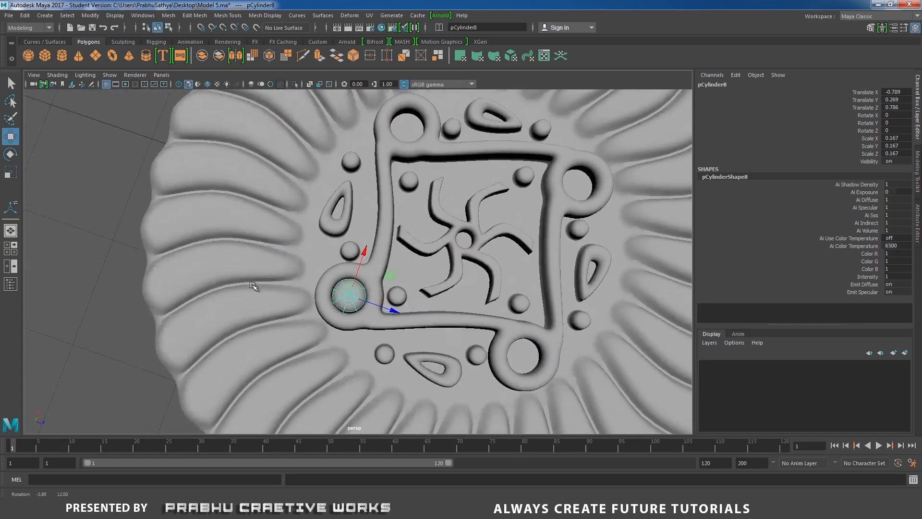
# Step: In the wireframe top view, snap the corner domed cylinder's pivot to the grid origin at the biscuit's centre
pyautogui.keyDown('alt'); pyautogui.moveTo(417, 260); pyautogui.dragTo(361, 261, button='middle'); pyautogui.keyUp('alt')
pyautogui.press('space')
pyautogui.moveTo(407, 255); pyautogui.dragTo(377, 257)
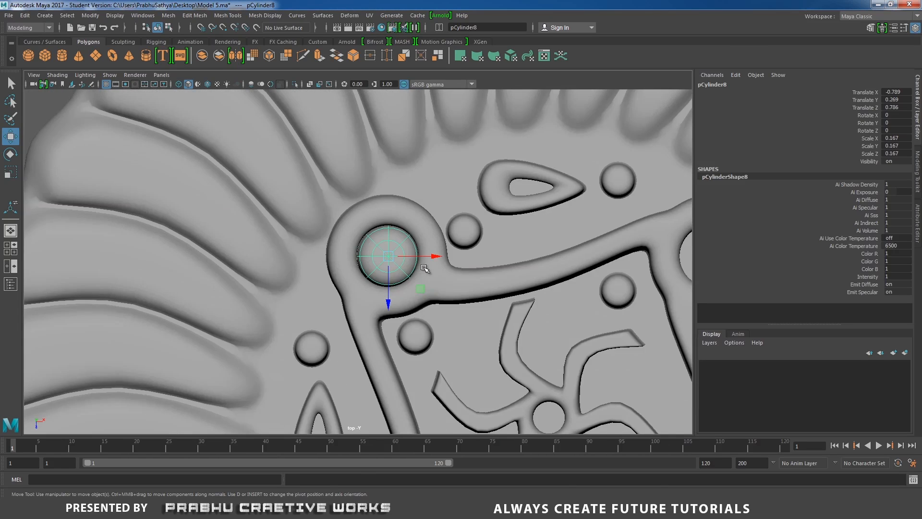
pyautogui.keyDown('alt'); pyautogui.moveTo(601, 347); pyautogui.dragTo(489, 299, button='middle'); pyautogui.keyUp('alt')
pyautogui.keyDown('alt'); pyautogui.moveTo(489, 300); pyautogui.dragTo(640, 370, button='right'); pyautogui.keyUp('alt')
pyautogui.keyDown('alt'); pyautogui.moveTo(375, 269); pyautogui.dragTo(527, 326, button='right'); pyautogui.keyUp('alt')
pyautogui.press('1')
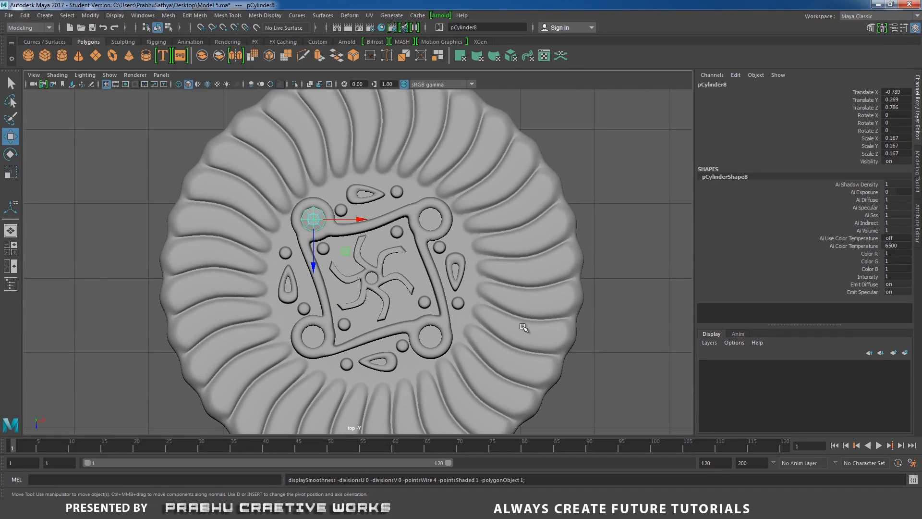
pyautogui.press('3')
pyautogui.press('4')
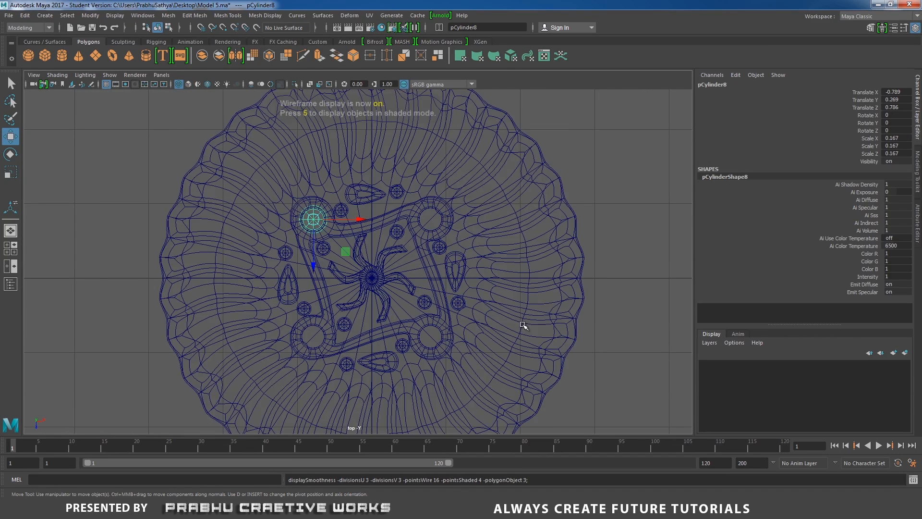
pyautogui.keyDown('alt'); pyautogui.moveTo(430, 261); pyautogui.dragTo(496, 300, button='right'); pyautogui.keyUp('alt')
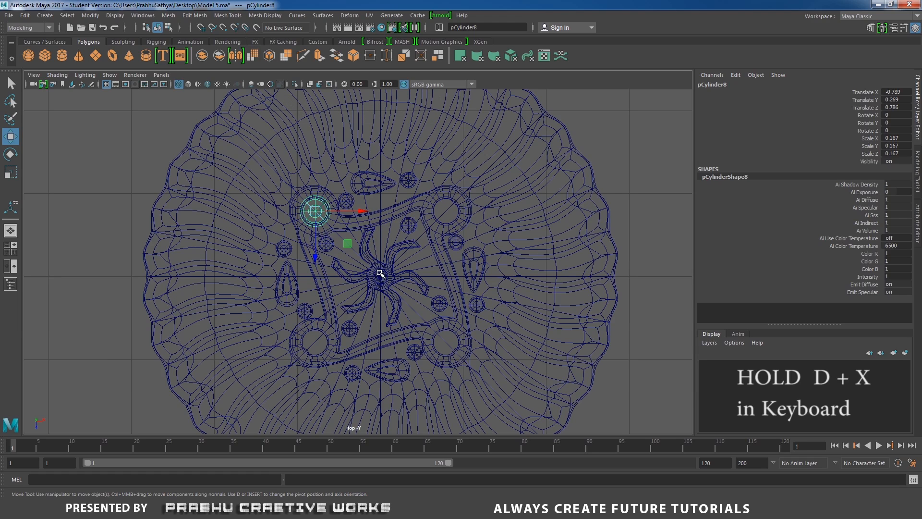
pyautogui.press('d')
pyautogui.press('x')
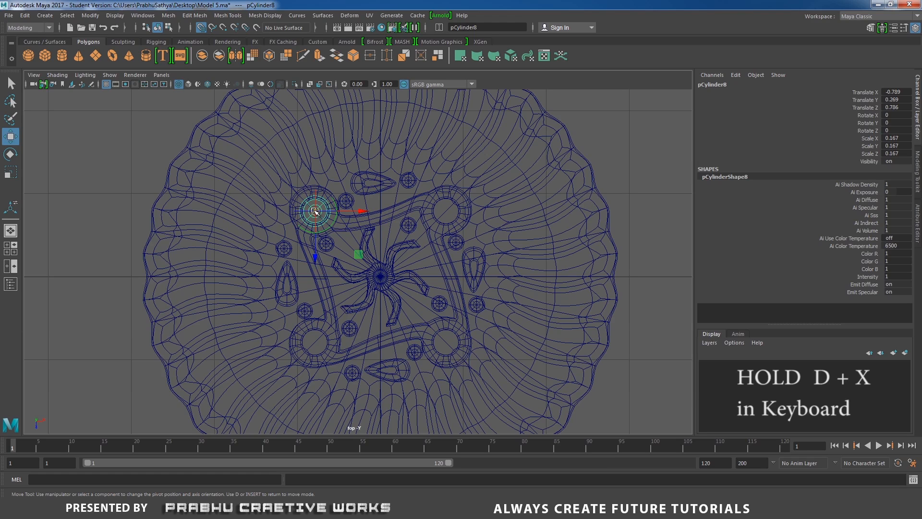
pyautogui.moveTo(315, 211); pyautogui.dragTo(384, 276)
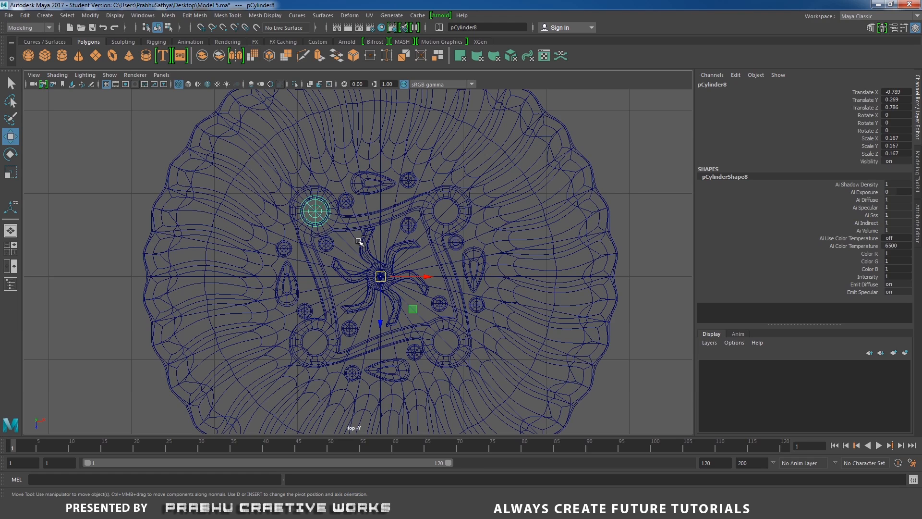
# Step: Duplicate the corner domed cylinder and set the copy's Y rotation to 90 to fill the next corner ring
pyautogui.hotkey('ctrl', 'd')
pyautogui.doubleClick(906, 123)
pyautogui.write('90')
pyautogui.press('Return')
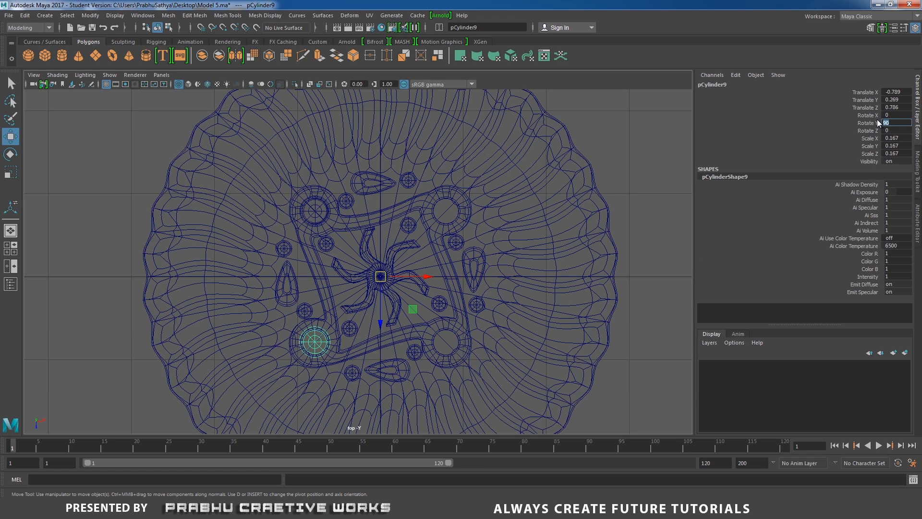
# Step: Repeat the rotated duplication twice to fill the last two corner rings, at Y rotations 180 and -90
pyautogui.click(866, 122)
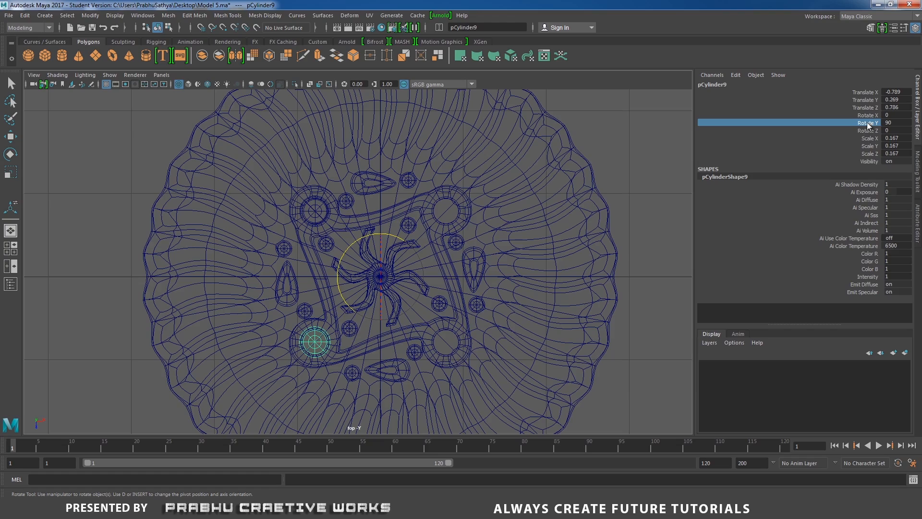
pyautogui.hotkey('shift', 'd')
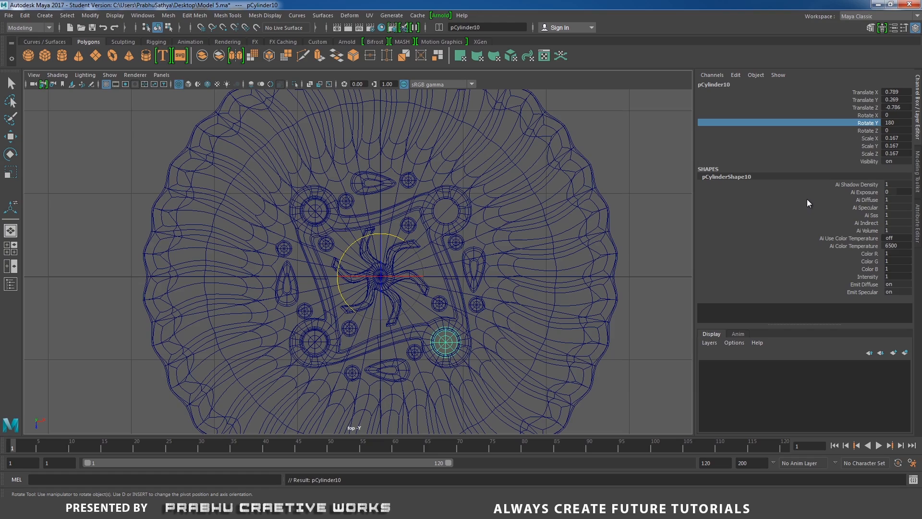
pyautogui.hotkey('shift', 'd')
pyautogui.press('space')
pyautogui.moveTo(630, 213); pyautogui.dragTo(598, 166)
pyautogui.keyDown('alt'); pyautogui.moveTo(599, 166); pyautogui.dragTo(426, 173, button='right'); pyautogui.keyUp('alt')
pyautogui.keyDown('alt'); pyautogui.moveTo(426, 172); pyautogui.dragTo(475, 200); pyautogui.keyUp('alt')
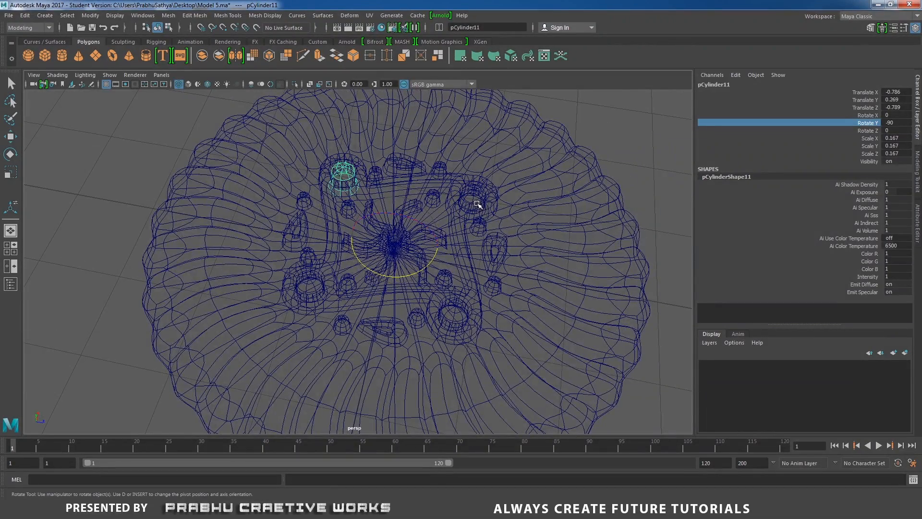
# Step: Return the view to smooth shading, clear the selection and inspect the whole decorated biscuit
pyautogui.press('5')
pyautogui.click(649, 167)
pyautogui.press('w')
pyautogui.keyDown('alt'); pyautogui.moveTo(523, 180); pyautogui.dragTo(422, 204, button='right'); pyautogui.keyUp('alt')
pyautogui.moveTo(423, 206)
pyautogui.keyDown('alt'); pyautogui.mouseDown()
pyautogui.moveTo(464, 202)
pyautogui.moveTo(467, 186)
pyautogui.moveTo(441, 209)
pyautogui.moveTo(446, 192)
pyautogui.moveTo(451, 199)
pyautogui.mouseUp(); pyautogui.keyUp('alt')
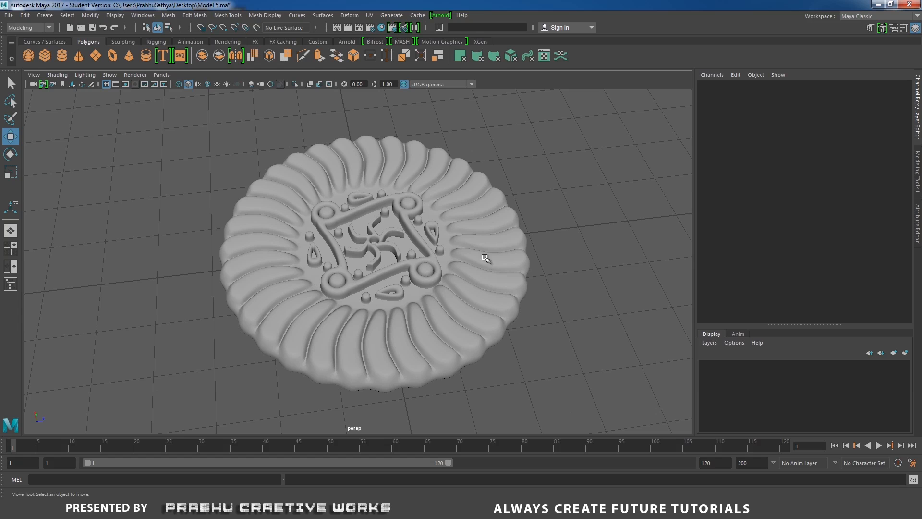
pyautogui.click(417, 509)
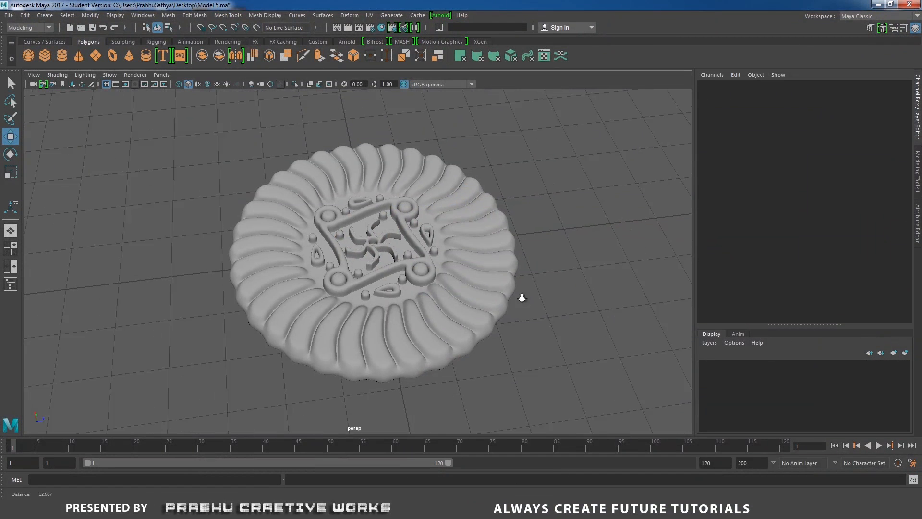
pyautogui.keyDown('alt'); pyautogui.moveTo(518, 295); pyautogui.dragTo(339, 240); pyautogui.keyUp('alt')
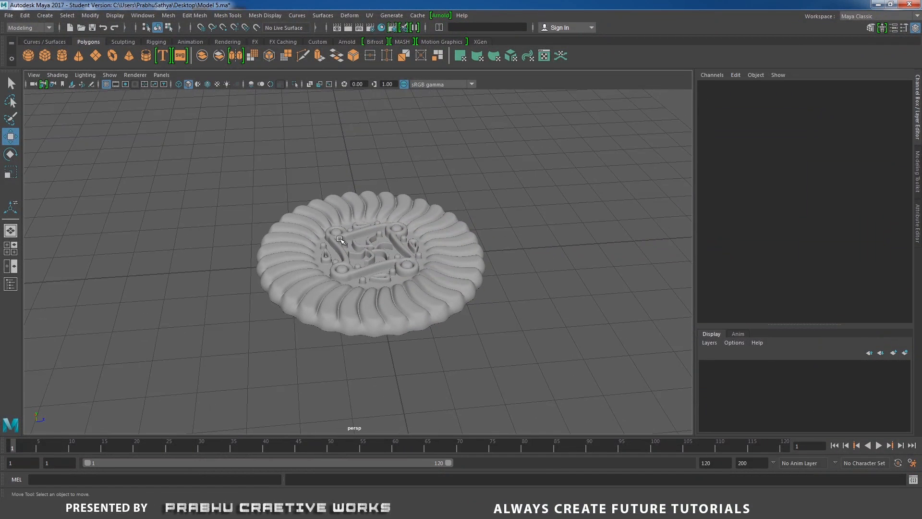
# Step: Select all biscuit pieces, delete all construction history and freeze their transformations
pyautogui.moveTo(208, 152); pyautogui.dragTo(540, 382)
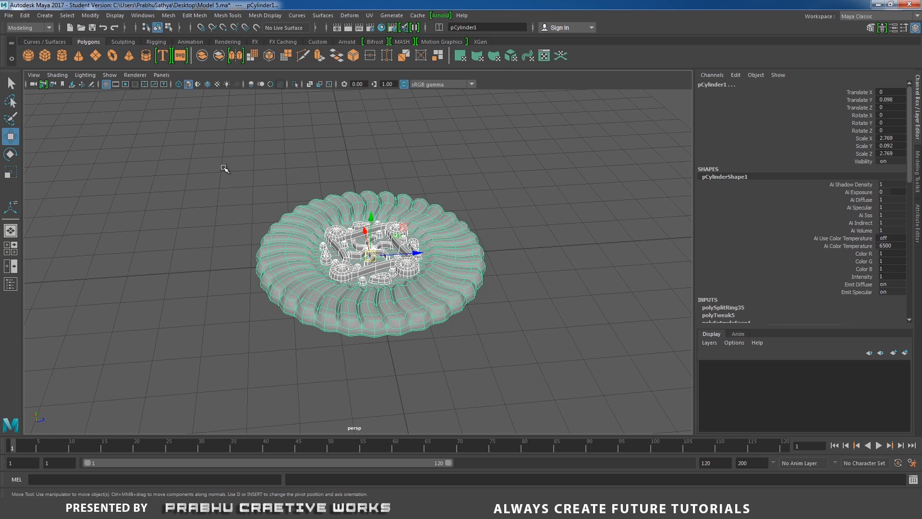
pyautogui.moveTo(223, 153); pyautogui.dragTo(589, 365)
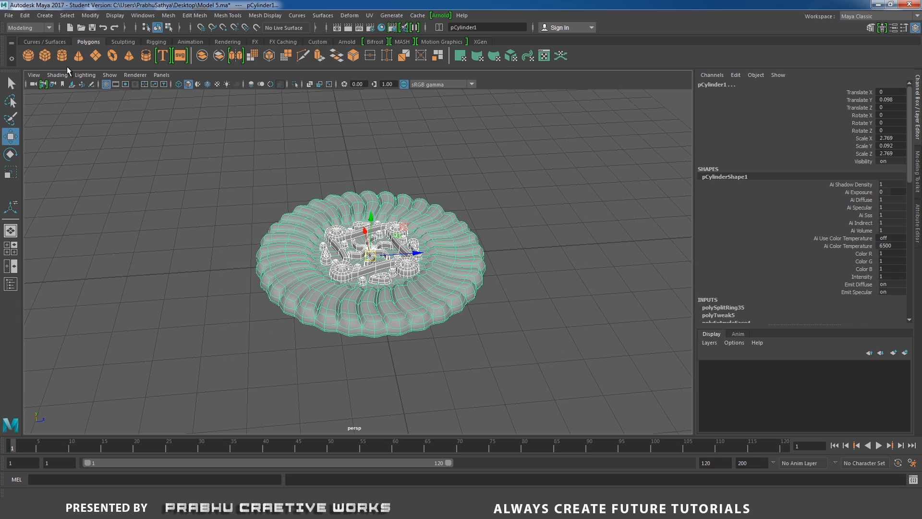
pyautogui.click(24, 15)
pyautogui.moveTo(64, 132)
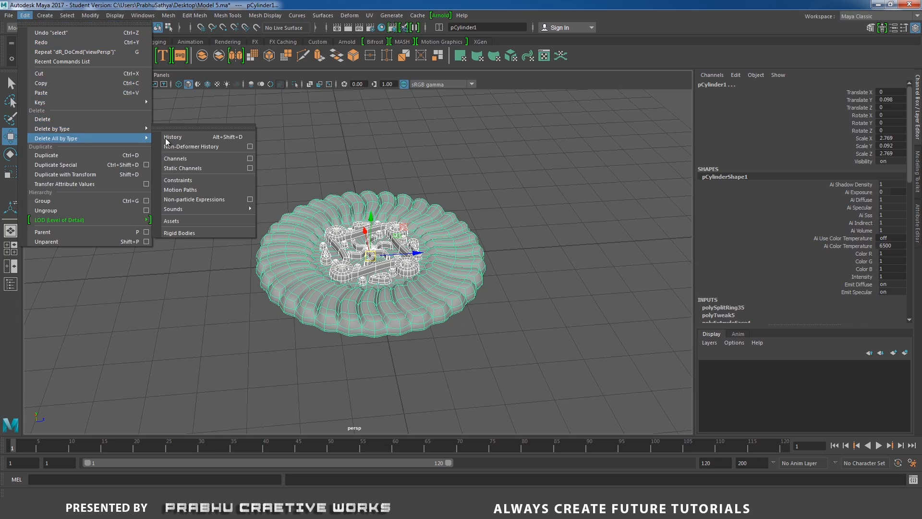
pyautogui.click(179, 140)
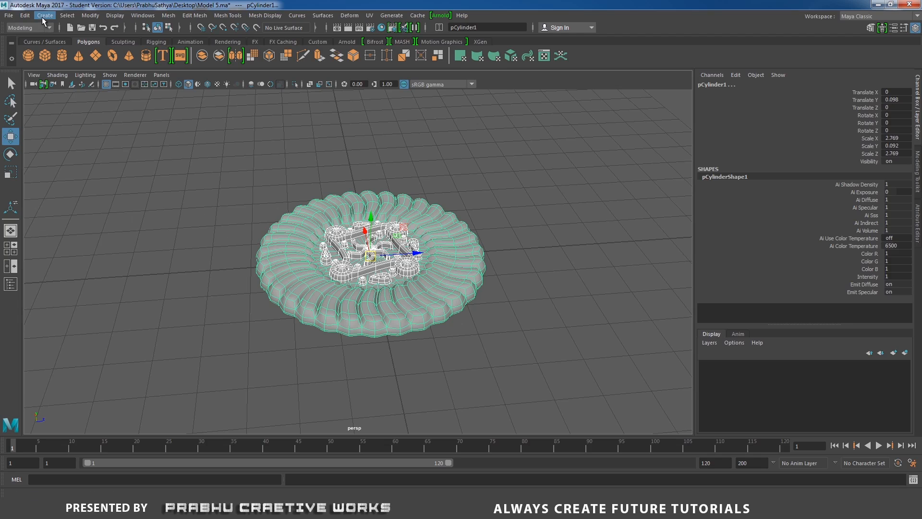
pyautogui.click(90, 15)
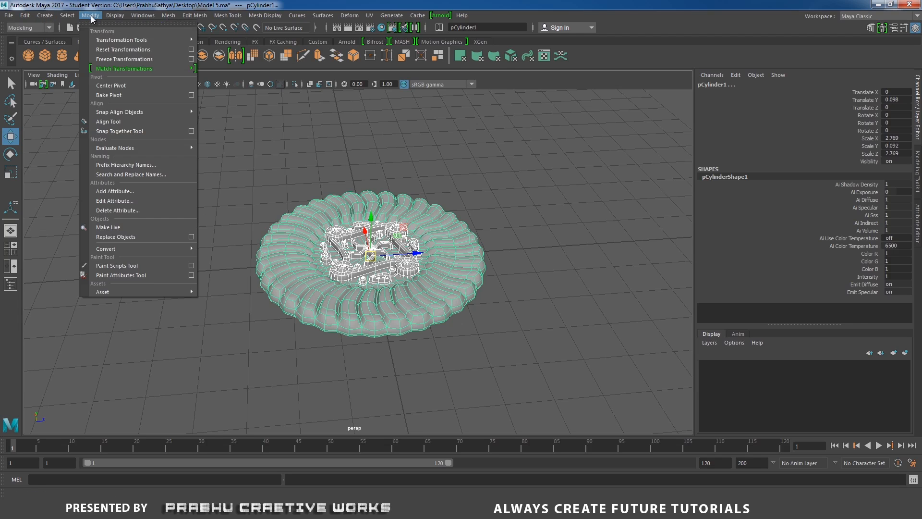
pyautogui.click(111, 57)
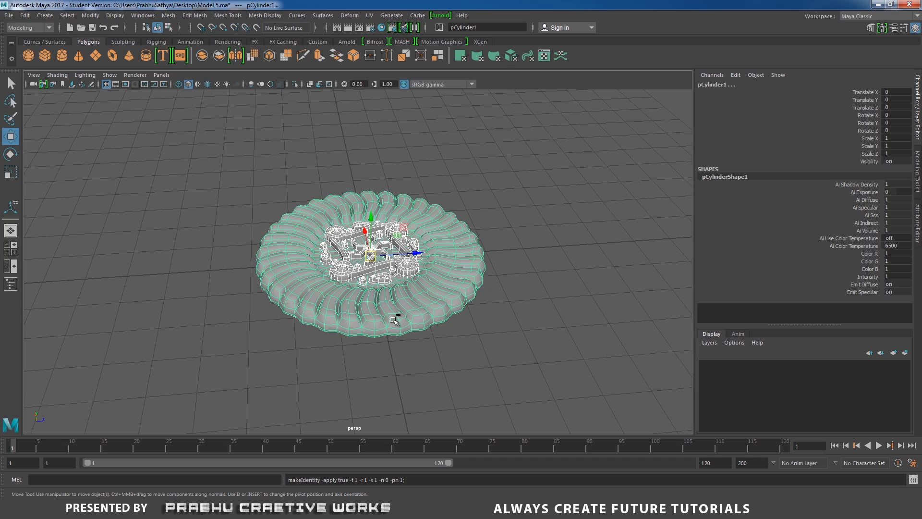
# Step: Group the selected biscuit pieces and name the group biscut_top01
pyautogui.hotkey('ctrl', 'g')
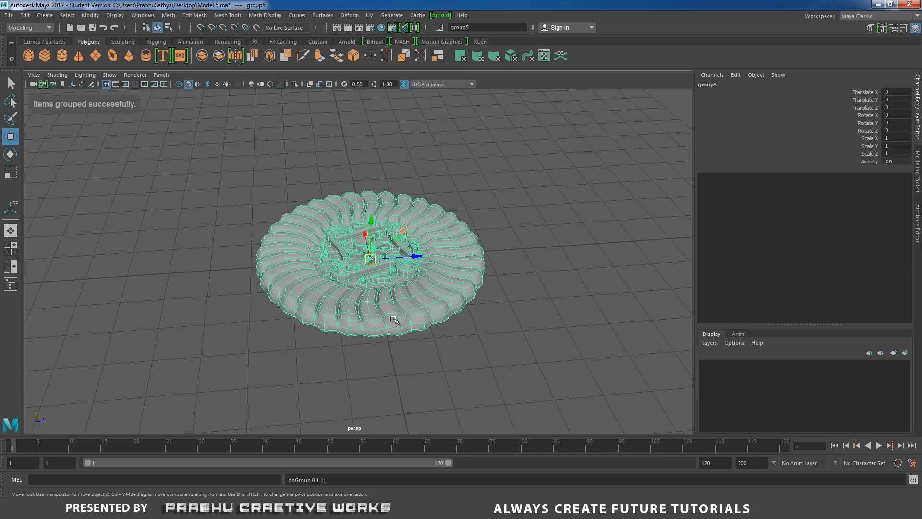
pyautogui.doubleClick(708, 85)
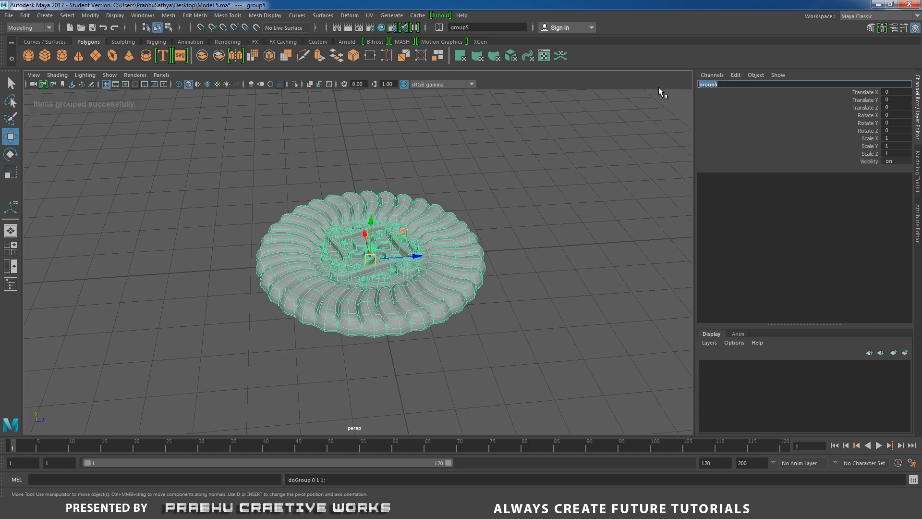
pyautogui.write('bl')
pyautogui.write('scut ')
pyautogui.write('top')
pyautogui.write('01')
pyautogui.press('Return')
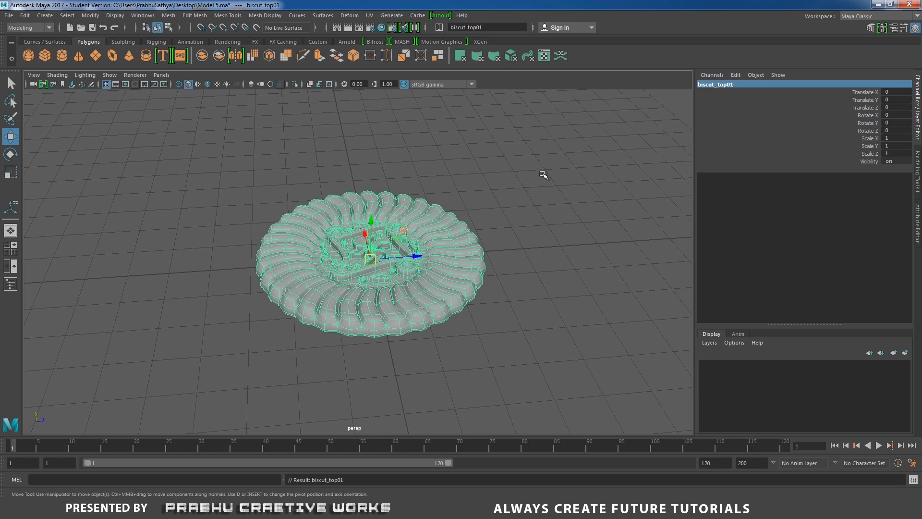
# Step: Check the cream filling and lower biscuit in the reference photo against the modelled top
pyautogui.keyDown('alt'); pyautogui.moveTo(545, 173); pyautogui.dragTo(488, 175); pyautogui.keyUp('alt')
pyautogui.keyDown('alt'); pyautogui.moveTo(503, 181); pyautogui.dragTo(545, 206, button='right'); pyautogui.keyUp('alt')
pyautogui.click(544, 208)
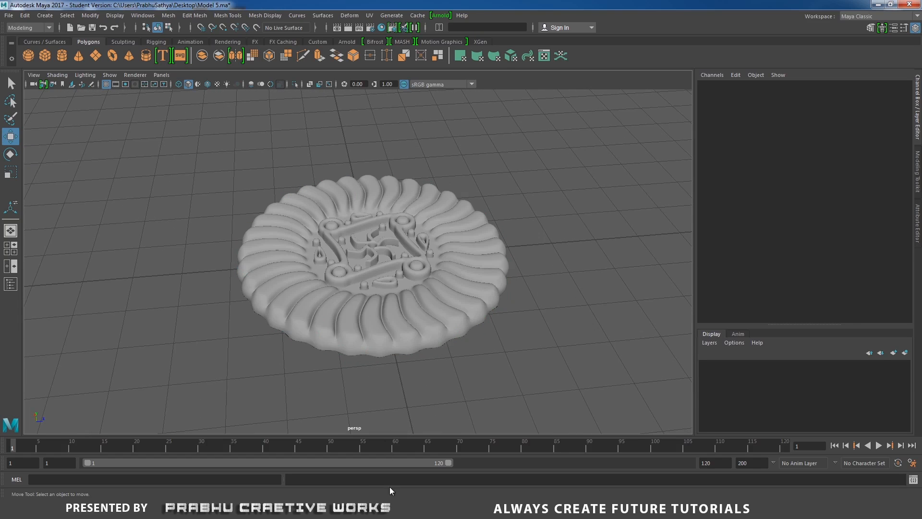
pyautogui.click(381, 508)
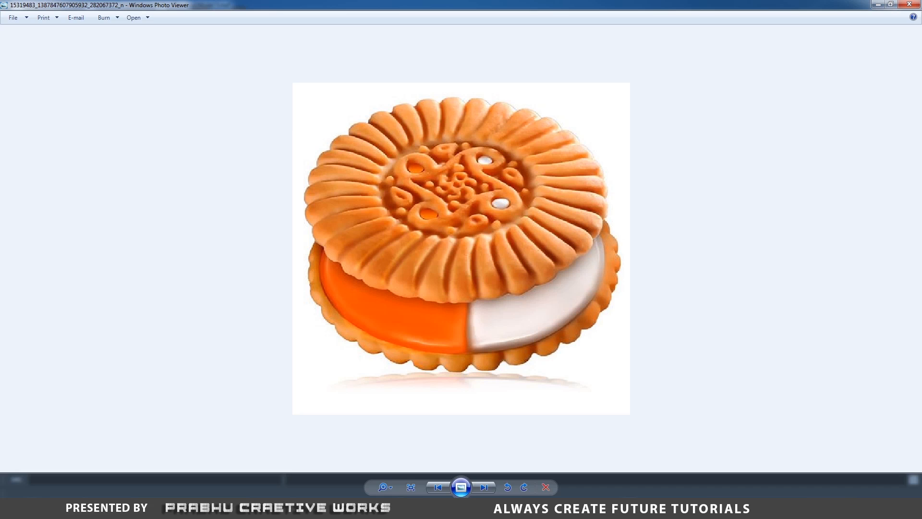
pyautogui.click(380, 508)
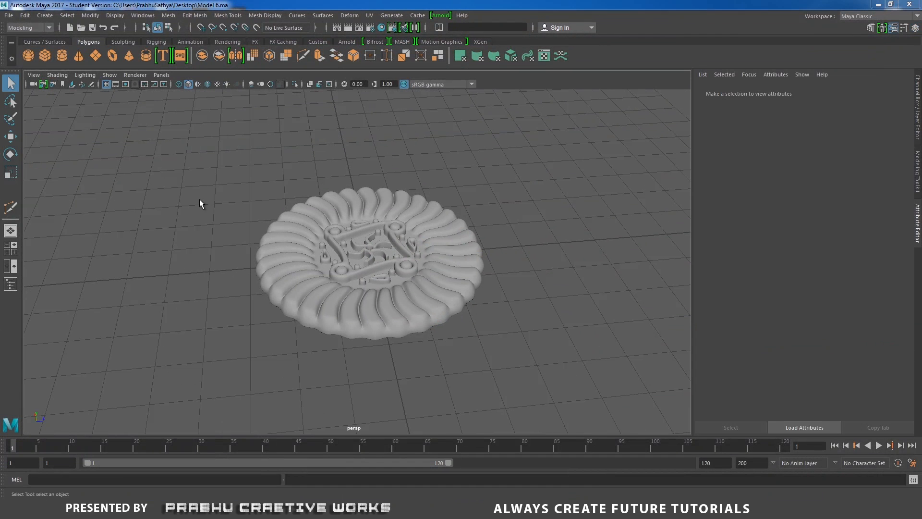
# Step: Create a polygon cylinder at the biscuit's centre and flatten it in height
pyautogui.click(65, 56)
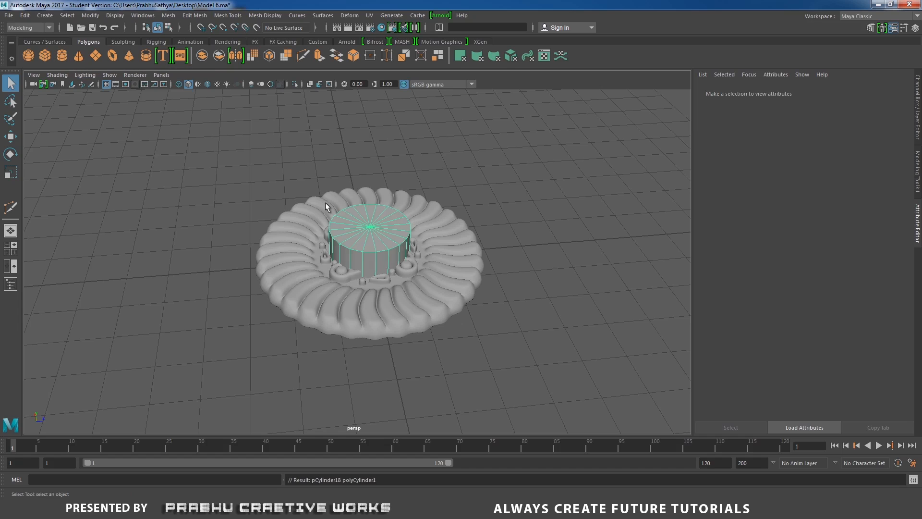
pyautogui.keyDown('alt'); pyautogui.moveTo(325, 202); pyautogui.dragTo(315, 195); pyautogui.keyUp('alt')
pyautogui.keyDown('alt'); pyautogui.moveTo(315, 195); pyautogui.dragTo(332, 214, button='right'); pyautogui.keyUp('alt')
pyautogui.press('w')
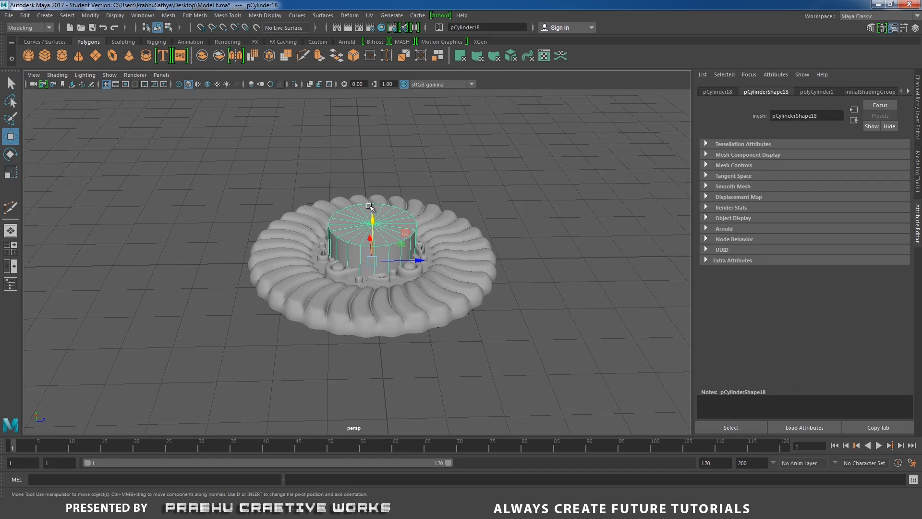
pyautogui.press('r')
pyautogui.moveTo(373, 222); pyautogui.dragTo(384, 248)
pyautogui.press('space')
pyautogui.moveTo(471, 254); pyautogui.dragTo(473, 279)
pyautogui.scroll(-6, 480, 259)
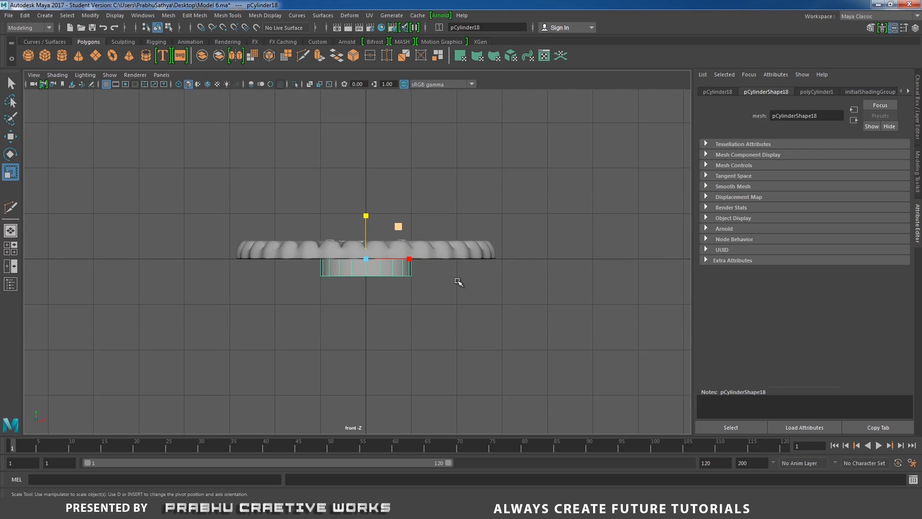
# Step: In the front view, lower the cylinder beneath the biscuit and scale it into a thin disc as wide as the biscuit
pyautogui.press('w')
pyautogui.moveTo(368, 212); pyautogui.dragTo(368, 229)
pyautogui.press('r')
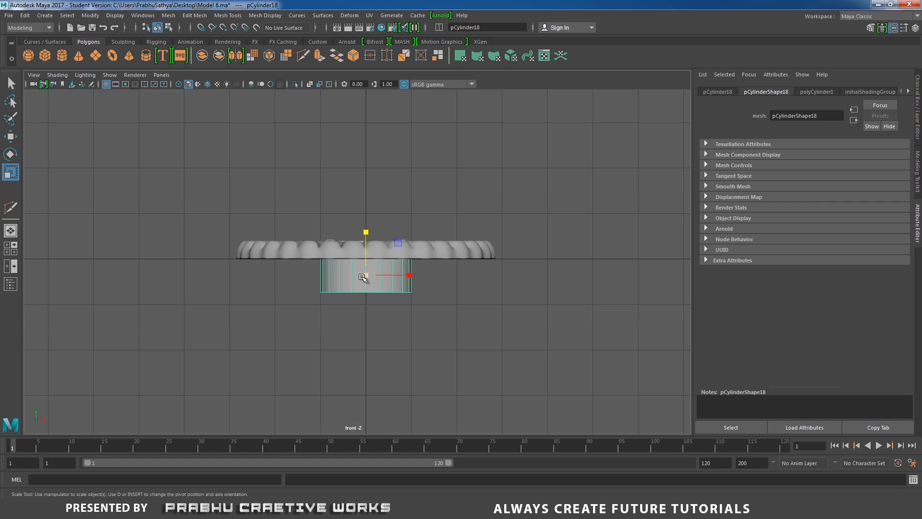
pyautogui.moveTo(366, 274); pyautogui.dragTo(492, 265)
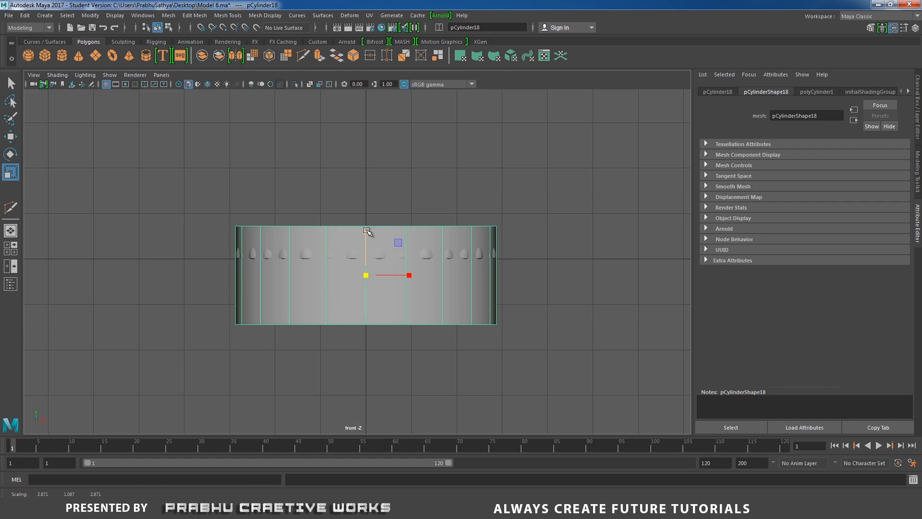
pyautogui.moveTo(366, 232); pyautogui.dragTo(366, 258)
pyautogui.moveTo(365, 262)
pyautogui.mouseDown()
pyautogui.moveTo(377, 281)
pyautogui.moveTo(378, 251)
pyautogui.mouseUp()
pyautogui.press('space')
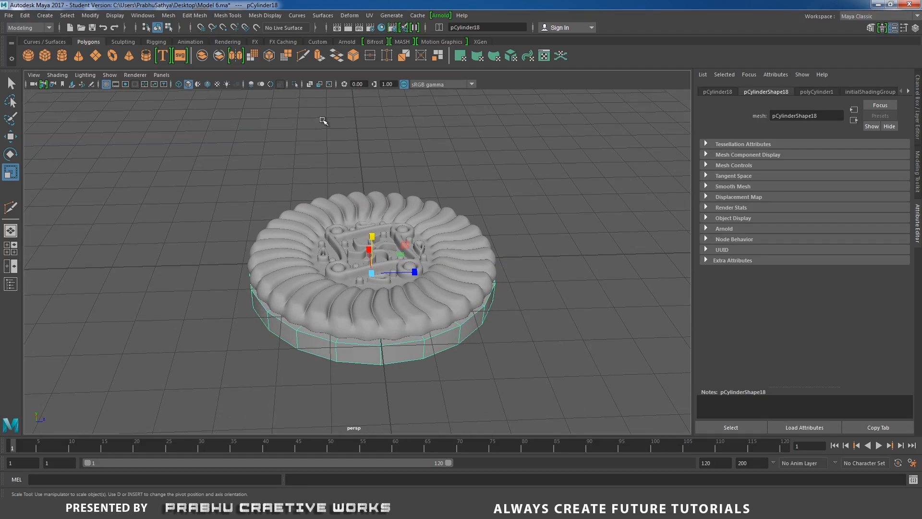
# Step: Isolate the filling cylinder so that its round cap can be worked on alone
pyautogui.click(293, 84)
pyautogui.keyDown('alt'); pyautogui.moveTo(256, 214); pyautogui.dragTo(264, 267); pyautogui.keyUp('alt')
pyautogui.keyDown('alt'); pyautogui.moveTo(264, 267); pyautogui.dragTo(428, 243, button='right'); pyautogui.keyUp('alt')
pyautogui.keyDown('alt'); pyautogui.moveTo(428, 243); pyautogui.dragTo(409, 257, button='middle'); pyautogui.keyUp('alt')
pyautogui.keyDown('alt'); pyautogui.moveTo(445, 257); pyautogui.dragTo(418, 248, button='right'); pyautogui.keyUp('alt')
pyautogui.keyDown('alt'); pyautogui.moveTo(421, 230); pyautogui.dragTo(425, 196, button='middle'); pyautogui.keyUp('alt')
pyautogui.keyDown('alt'); pyautogui.moveTo(462, 234); pyautogui.dragTo(414, 229, button='right'); pyautogui.keyUp('alt')
pyautogui.keyDown('alt'); pyautogui.moveTo(415, 229); pyautogui.dragTo(414, 264, button='middle'); pyautogui.keyUp('alt')
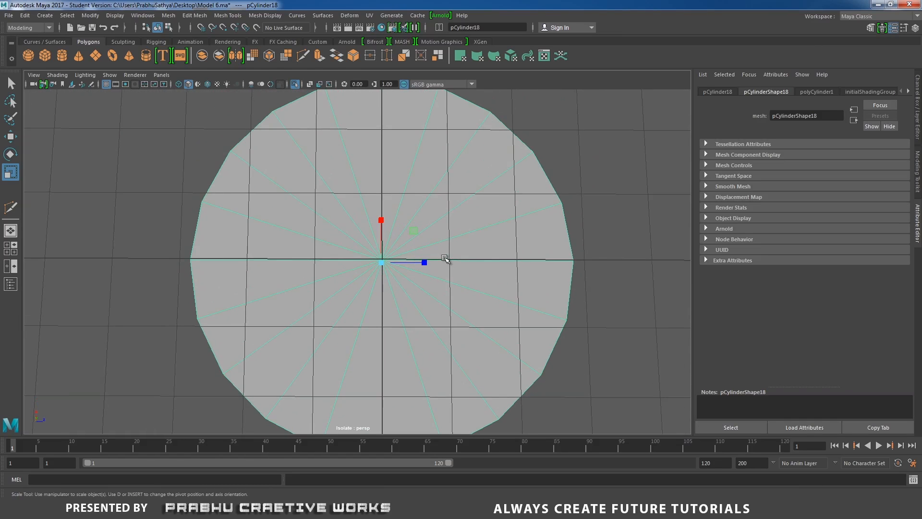
pyautogui.keyDown('alt'); pyautogui.moveTo(447, 259); pyautogui.dragTo(403, 216, button='right'); pyautogui.keyUp('alt')
pyautogui.keyDown('alt'); pyautogui.moveTo(401, 227); pyautogui.dragTo(401, 232, button='middle'); pyautogui.keyUp('alt')
# Step: Select the centre vertices of the cylinder's top and bottom caps and convert the selection to the cap faces
pyautogui.keyDown('alt'); pyautogui.moveTo(284, 234); pyautogui.dragTo(287, 184); pyautogui.keyUp('alt')
pyautogui.moveTo(352, 233); pyautogui.dragTo(312, 236, button='right')
pyautogui.keyDown('alt'); pyautogui.moveTo(321, 295); pyautogui.dragTo(382, 275); pyautogui.keyUp('alt')
pyautogui.click(379, 273)
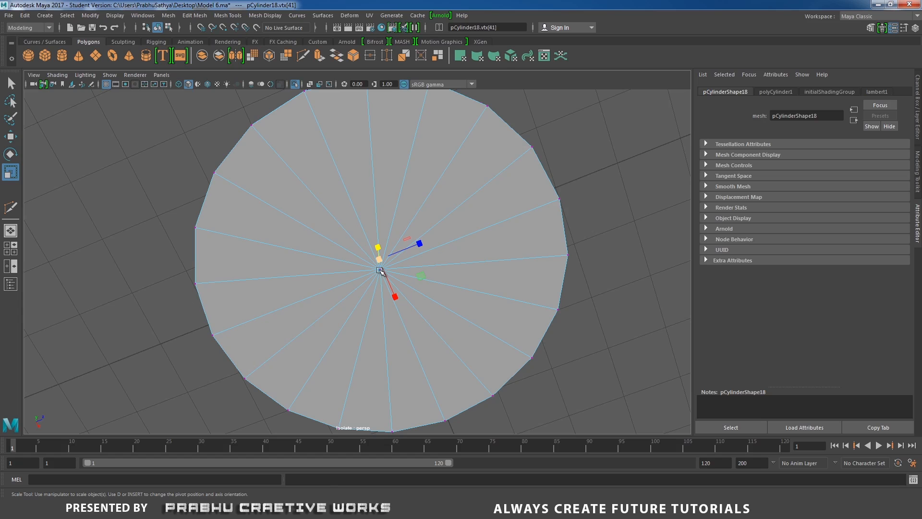
pyautogui.scroll(4, 379, 269)
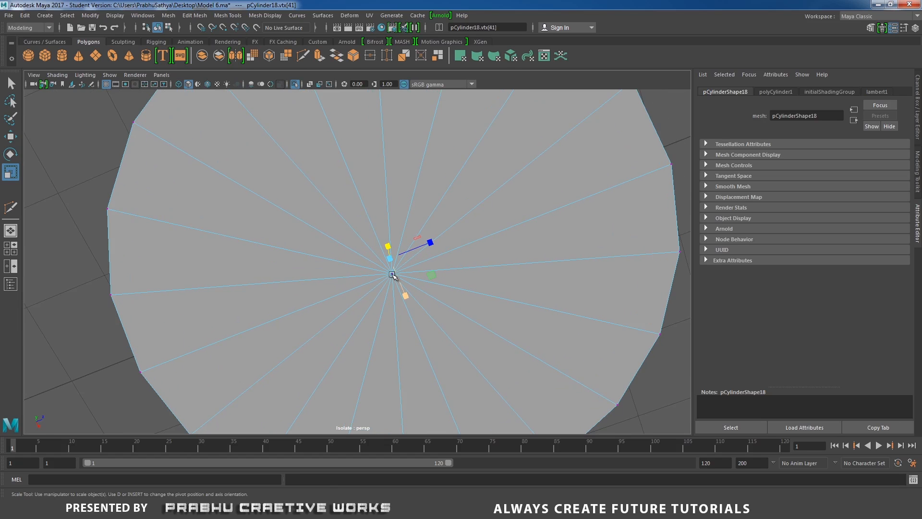
pyautogui.press('q')
pyautogui.moveTo(390, 272); pyautogui.dragTo(396, 277)
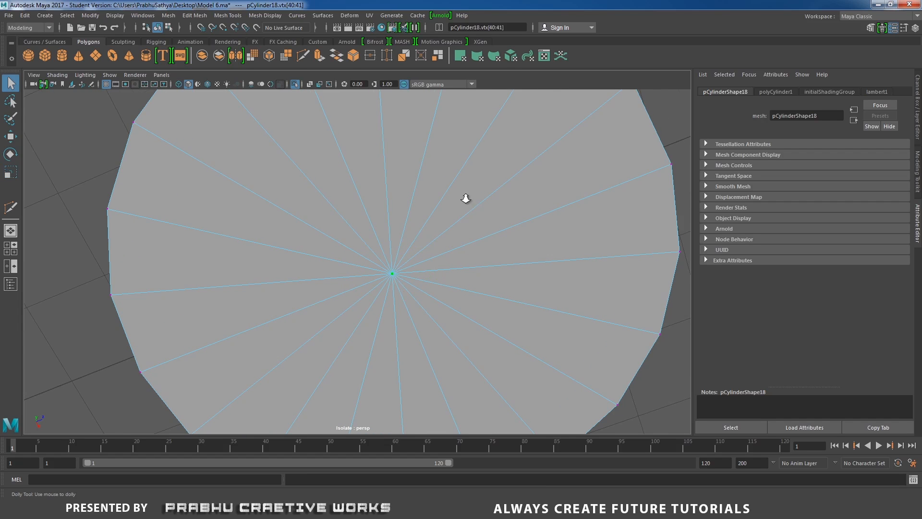
pyautogui.keyDown('alt'); pyautogui.moveTo(465, 198); pyautogui.dragTo(376, 311); pyautogui.keyUp('alt')
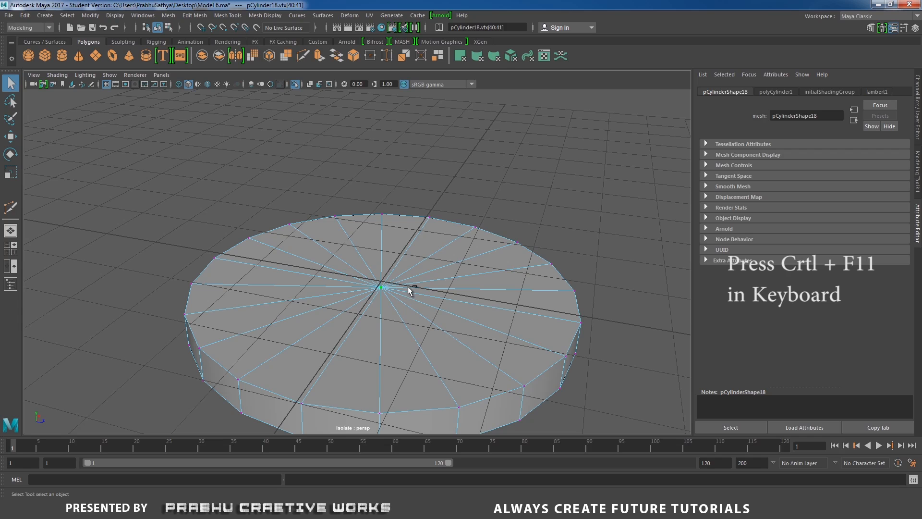
pyautogui.hotkey('ctrl', 'F11')
# Step: Extrude the cap faces and scale them inward to form an inner ring on both caps, ending in object mode
pyautogui.keyDown('alt'); pyautogui.moveTo(385, 270); pyautogui.dragTo(432, 250); pyautogui.keyUp('alt')
pyautogui.keyDown('shift'); pyautogui.moveTo(436, 245); pyautogui.dragTo(438, 260, button='right'); pyautogui.keyUp('shift')
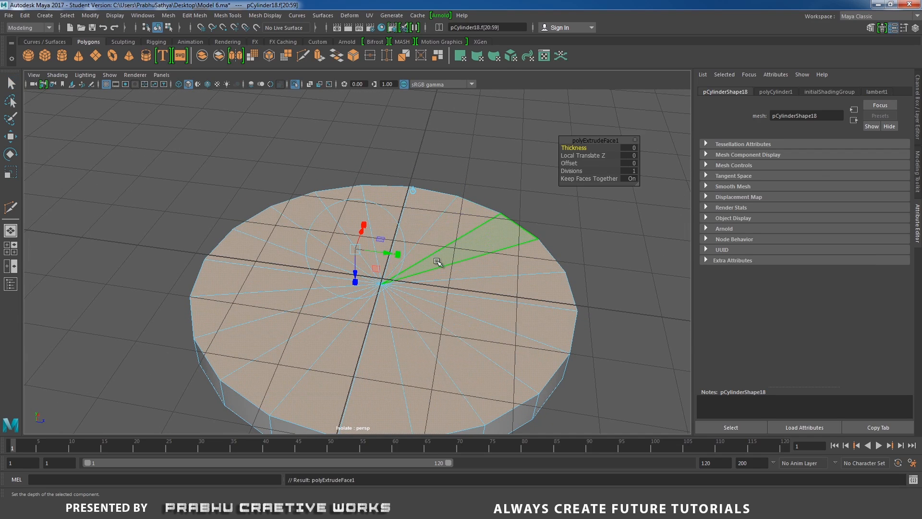
pyautogui.press('r')
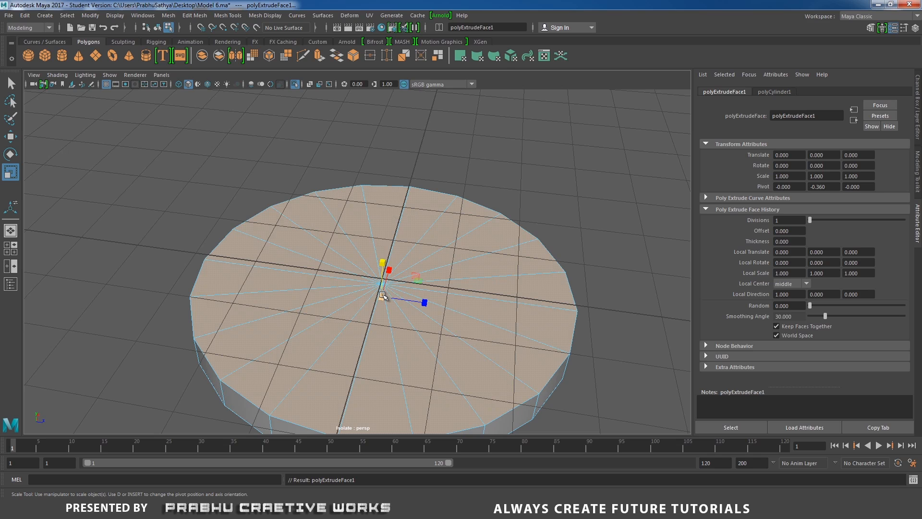
pyautogui.moveTo(383, 295); pyautogui.dragTo(383, 251)
pyautogui.keyDown('alt'); pyautogui.moveTo(312, 289); pyautogui.dragTo(279, 334); pyautogui.keyUp('alt')
pyautogui.keyDown('alt'); pyautogui.moveTo(316, 290); pyautogui.dragTo(347, 252, button='middle'); pyautogui.keyUp('alt')
pyautogui.keyDown('alt'); pyautogui.moveTo(346, 252); pyautogui.dragTo(340, 290); pyautogui.keyUp('alt')
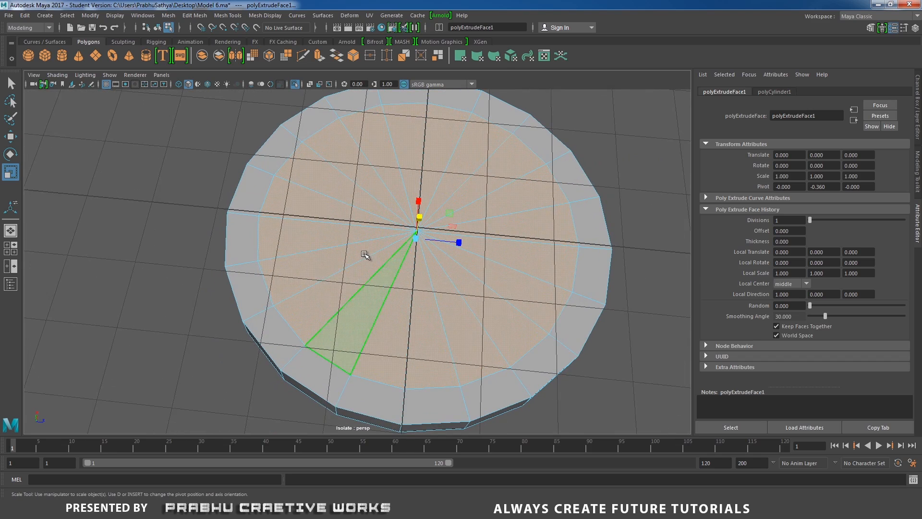
pyautogui.moveTo(367, 255); pyautogui.dragTo(329, 244, button='right')
pyautogui.keyDown('alt'); pyautogui.moveTo(329, 244); pyautogui.dragTo(334, 220); pyautogui.keyUp('alt')
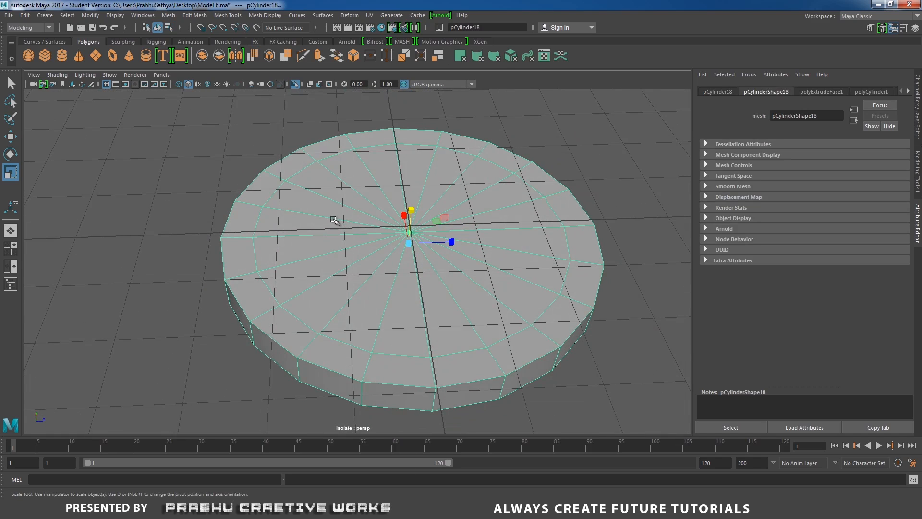
# Step: Hide the grid in the perspective view of the isolated filling disc
pyautogui.click(106, 84)
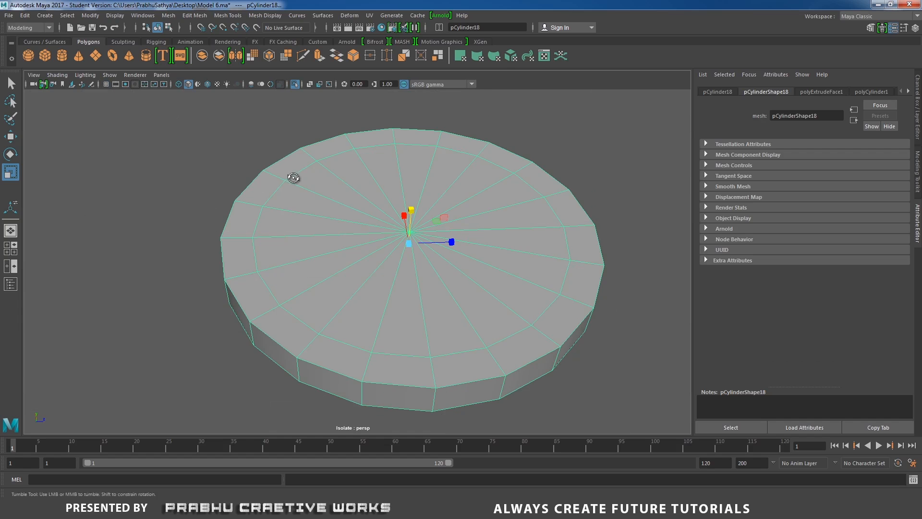
pyautogui.keyDown('alt'); pyautogui.moveTo(293, 177); pyautogui.dragTo(399, 242); pyautogui.keyUp('alt')
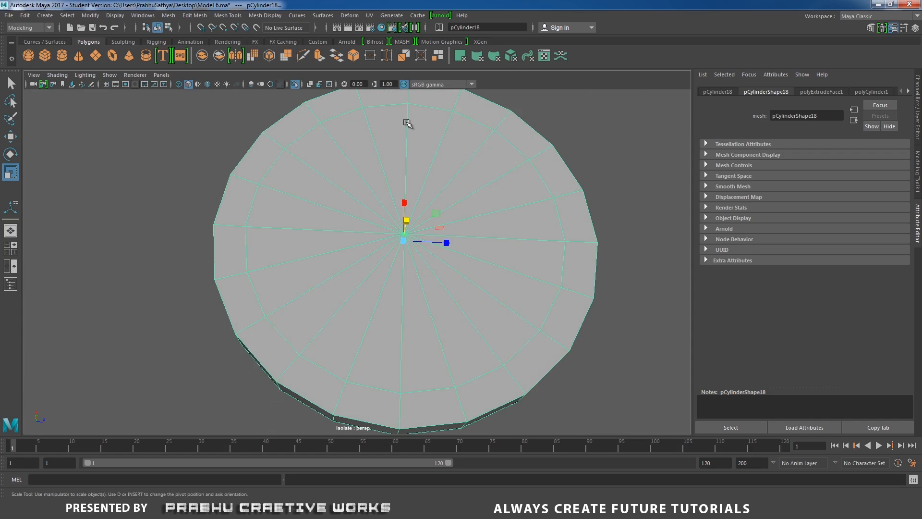
pyautogui.keyDown('alt'); pyautogui.moveTo(481, 224); pyautogui.dragTo(387, 125, button='right'); pyautogui.keyUp('alt')
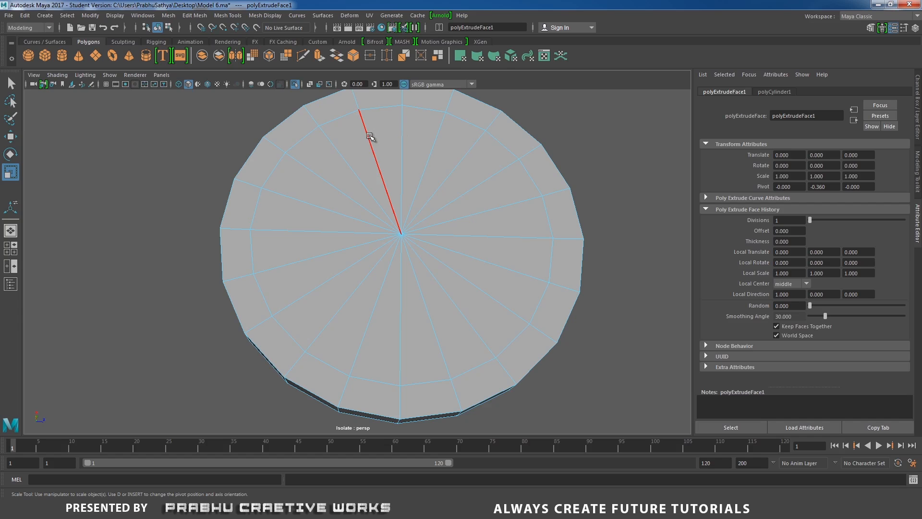
# Step: Delete every second radial edge inside the inner ring on both the top and bottom caps of the disc, ending in object mode
pyautogui.click(370, 137)
pyautogui.keyDown('shift'); pyautogui.click(317, 174); pyautogui.keyUp('shift')
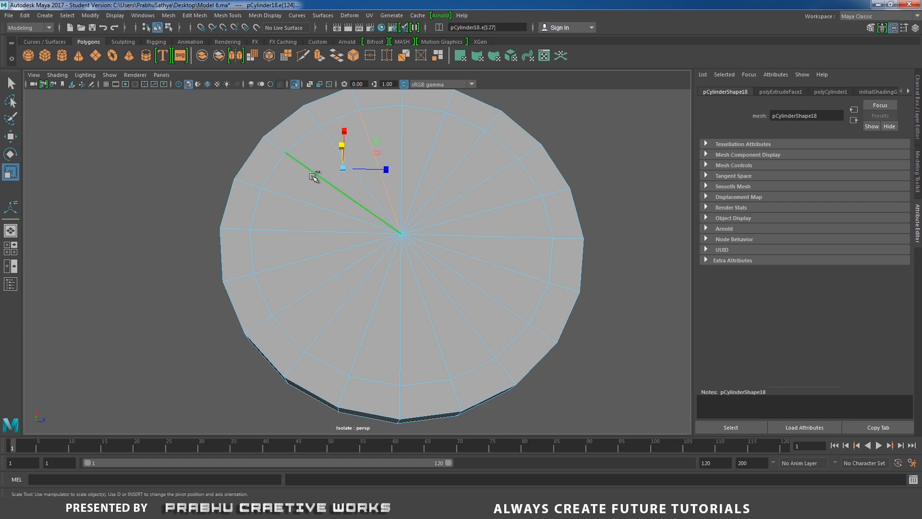
pyautogui.keyDown('shift'); pyautogui.click(282, 224); pyautogui.keyUp('shift')
pyautogui.keyDown('shift'); pyautogui.click(315, 284); pyautogui.keyUp('shift')
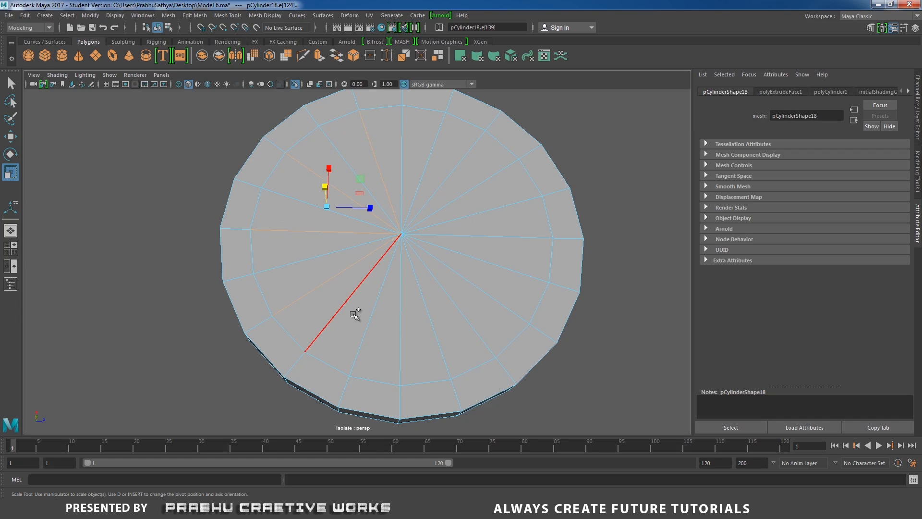
pyautogui.keyDown('shift'); pyautogui.click(367, 325); pyautogui.keyUp('shift')
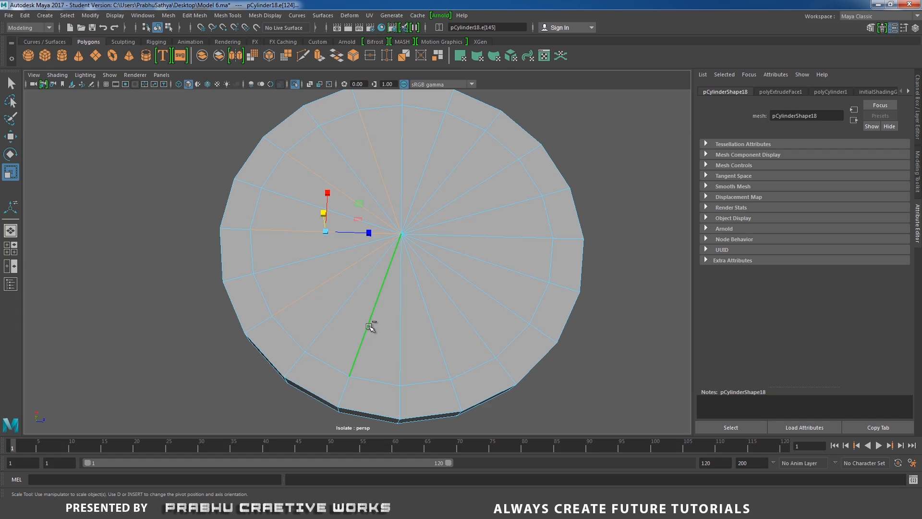
pyautogui.keyDown('shift'); pyautogui.click(418, 325); pyautogui.keyUp('shift')
pyautogui.keyDown('shift'); pyautogui.click(495, 316); pyautogui.keyUp('shift')
pyautogui.keyDown('shift'); pyautogui.click(520, 242); pyautogui.keyUp('shift')
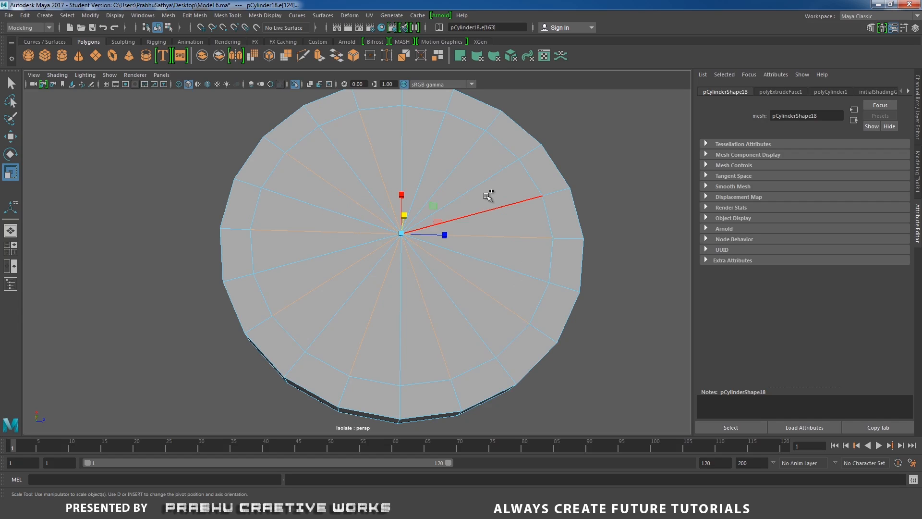
pyautogui.keyDown('shift'); pyautogui.click(482, 190); pyautogui.keyUp('shift')
pyautogui.keyDown('shift'); pyautogui.click(439, 152); pyautogui.keyUp('shift')
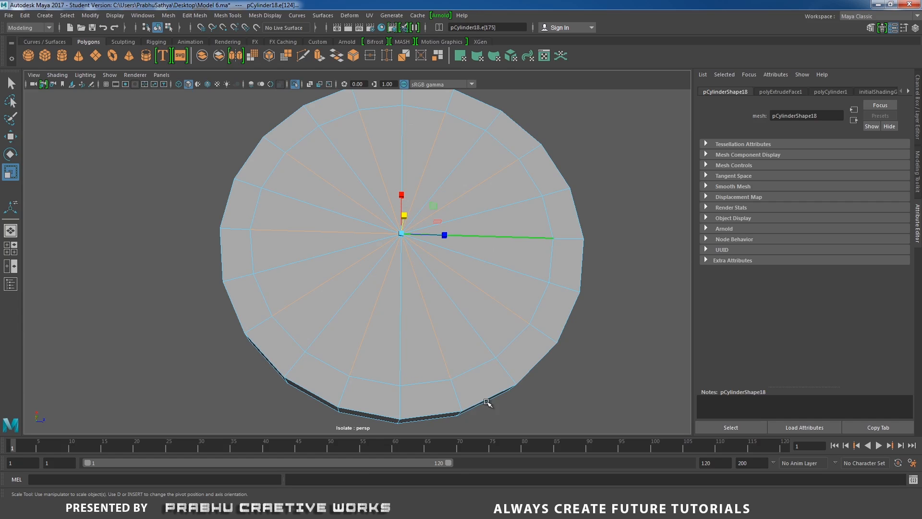
pyautogui.click(446, 508)
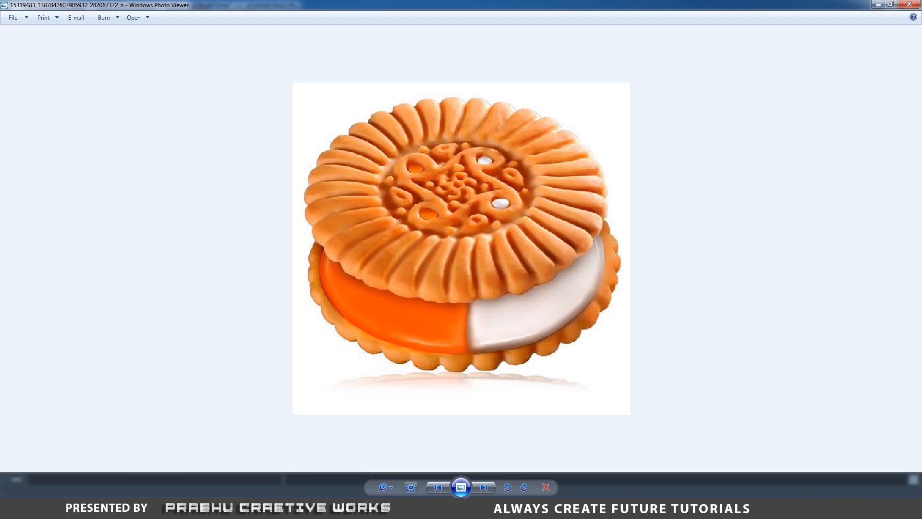
pyautogui.click(447, 508)
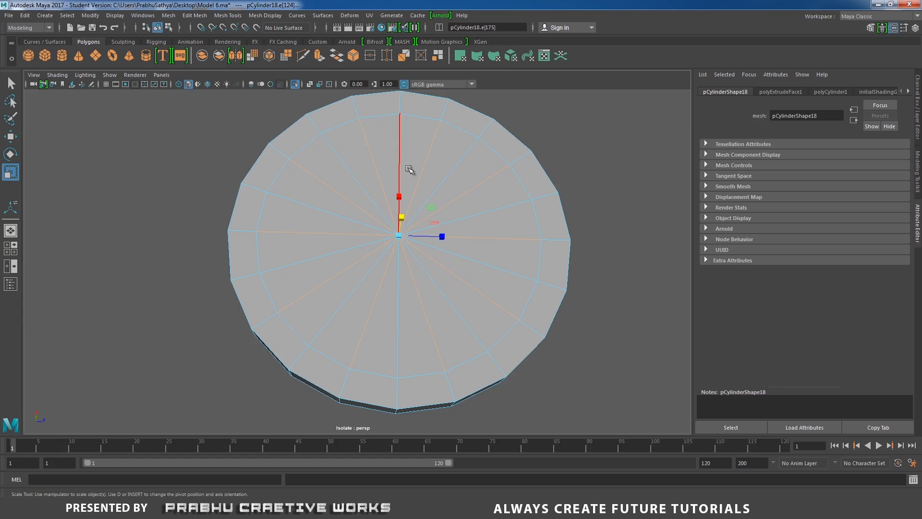
pyautogui.keyDown('alt'); pyautogui.moveTo(403, 325); pyautogui.dragTo(373, 220); pyautogui.keyUp('alt')
pyautogui.keyDown('shift'); pyautogui.click(373, 221); pyautogui.keyUp('shift')
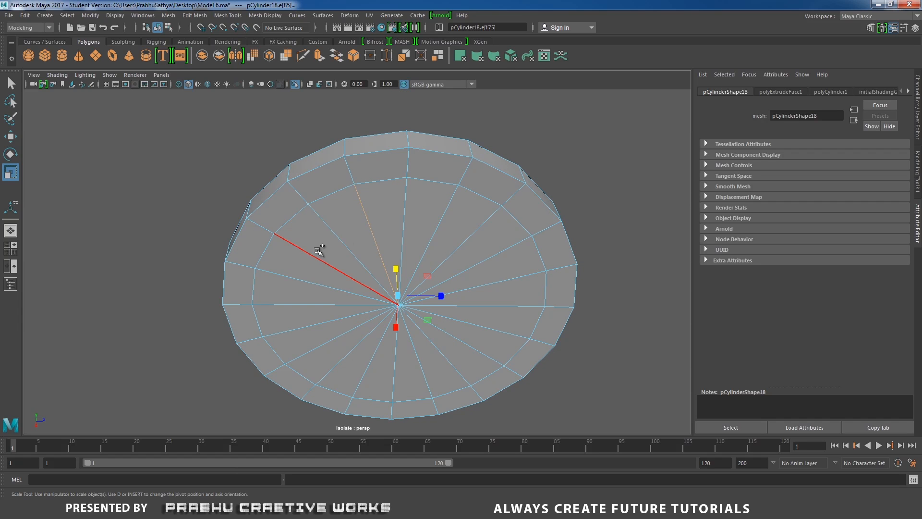
pyautogui.keyDown('shift'); pyautogui.click(317, 255); pyautogui.keyUp('shift')
pyautogui.keyDown('shift'); pyautogui.click(294, 304); pyautogui.keyUp('shift')
pyautogui.keyDown('shift'); pyautogui.click(329, 344); pyautogui.keyUp('shift')
pyautogui.keyDown('shift'); pyautogui.click(368, 369); pyautogui.keyUp('shift')
pyautogui.keyDown('shift'); pyautogui.click(417, 377); pyautogui.keyUp('shift')
pyautogui.keyDown('shift'); pyautogui.click(484, 356); pyautogui.keyUp('shift')
pyautogui.keyDown('shift'); pyautogui.click(511, 310); pyautogui.keyUp('shift')
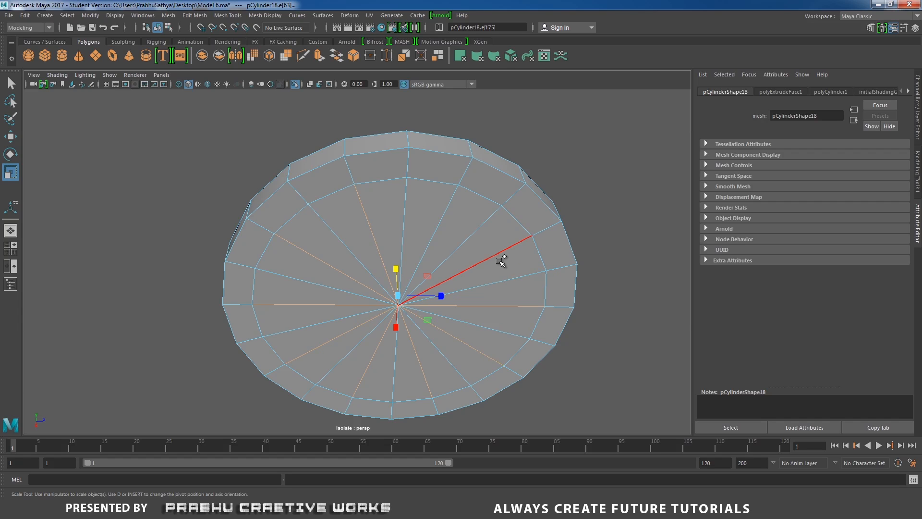
pyautogui.keyDown('shift'); pyautogui.click(497, 256); pyautogui.keyUp('shift')
pyautogui.keyDown('shift'); pyautogui.click(439, 220); pyautogui.keyUp('shift')
pyautogui.keyDown('shift'); pyautogui.moveTo(489, 244); pyautogui.dragTo(444, 246, button='right'); pyautogui.keyUp('shift')
pyautogui.keyDown('alt'); pyautogui.moveTo(444, 246); pyautogui.dragTo(442, 304); pyautogui.keyUp('alt')
pyautogui.moveTo(426, 218); pyautogui.dragTo(496, 192, button='right')
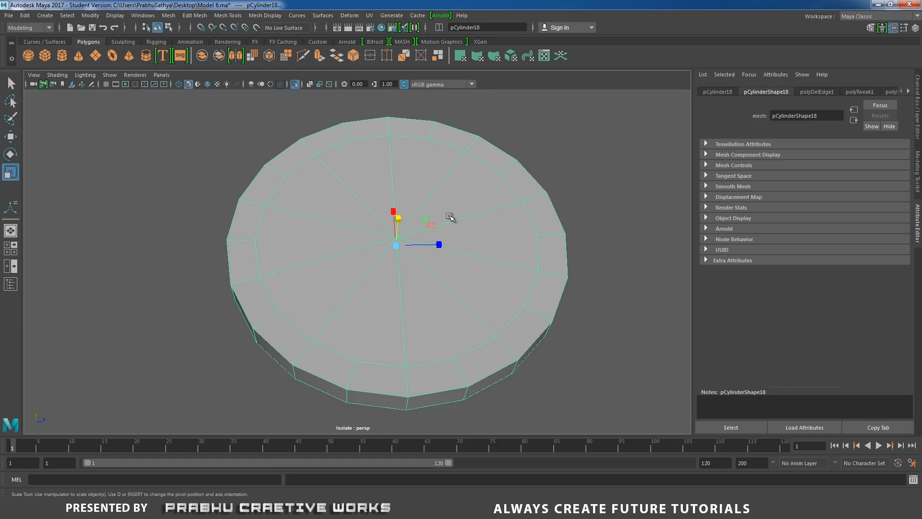
# Step: Turn on the smooth mesh preview for the filling disc and end its isolation to show the biscuit
pyautogui.press('3')
pyautogui.keyDown('alt'); pyautogui.moveTo(439, 243); pyautogui.dragTo(385, 173); pyautogui.keyUp('alt')
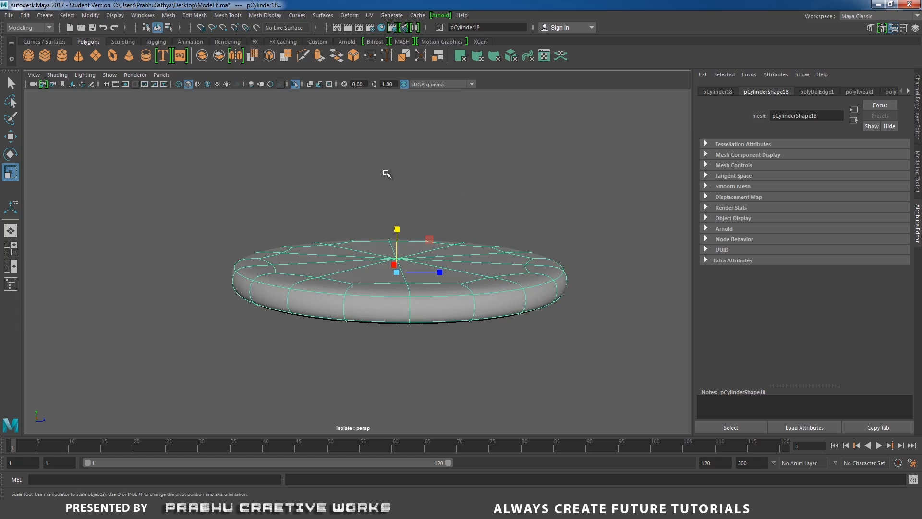
pyautogui.click(295, 86)
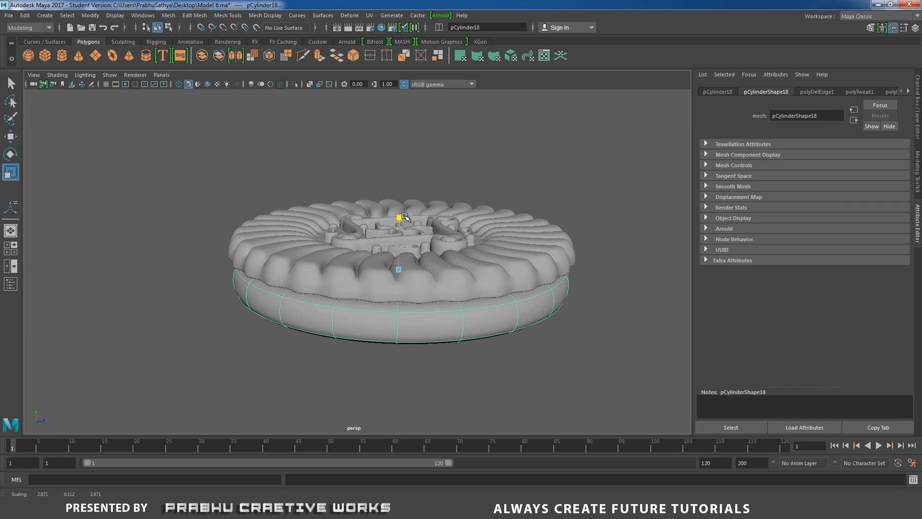
# Step: Raise the filling disc against the biscuit's underside and scale it slightly wider to match the biscuit's edge
pyautogui.keyDown('alt'); pyautogui.moveTo(402, 225); pyautogui.dragTo(380, 192); pyautogui.keyUp('alt')
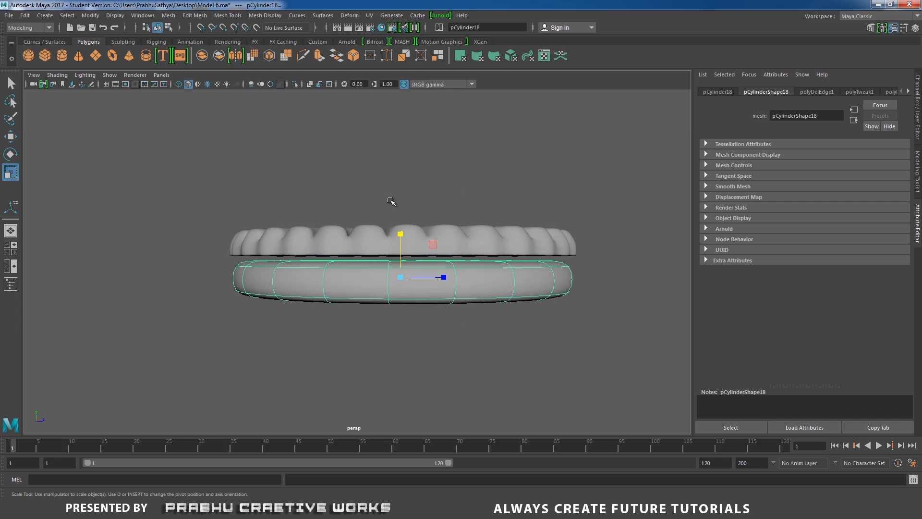
pyautogui.press('w')
pyautogui.moveTo(403, 228); pyautogui.dragTo(395, 199)
pyautogui.press('r')
pyautogui.press('w')
pyautogui.press('r')
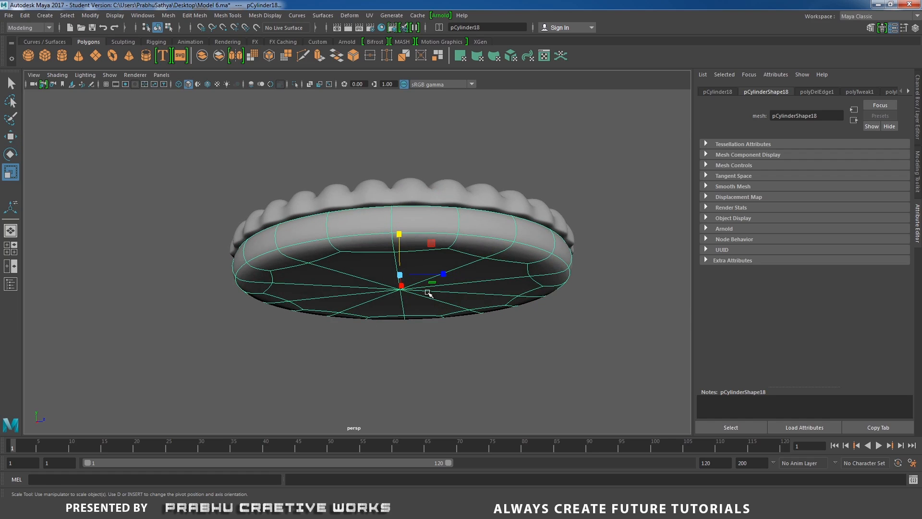
pyautogui.moveTo(401, 276); pyautogui.dragTo(404, 276)
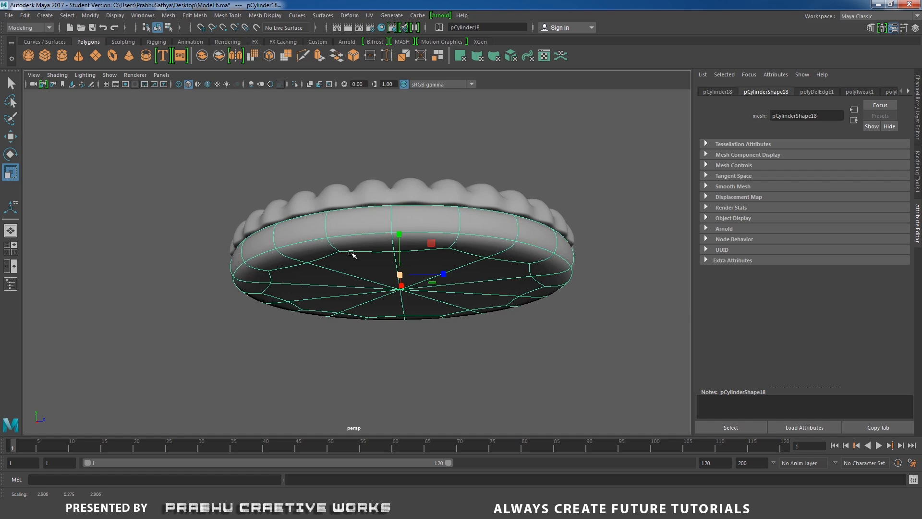
pyautogui.keyDown('alt'); pyautogui.moveTo(313, 227); pyautogui.dragTo(315, 185); pyautogui.keyUp('alt')
pyautogui.moveTo(401, 276); pyautogui.dragTo(402, 233)
pyautogui.keyDown('alt'); pyautogui.moveTo(451, 233); pyautogui.dragTo(352, 262, button='right'); pyautogui.keyUp('alt')
pyautogui.keyDown('alt'); pyautogui.moveTo(352, 262); pyautogui.dragTo(359, 285); pyautogui.keyUp('alt')
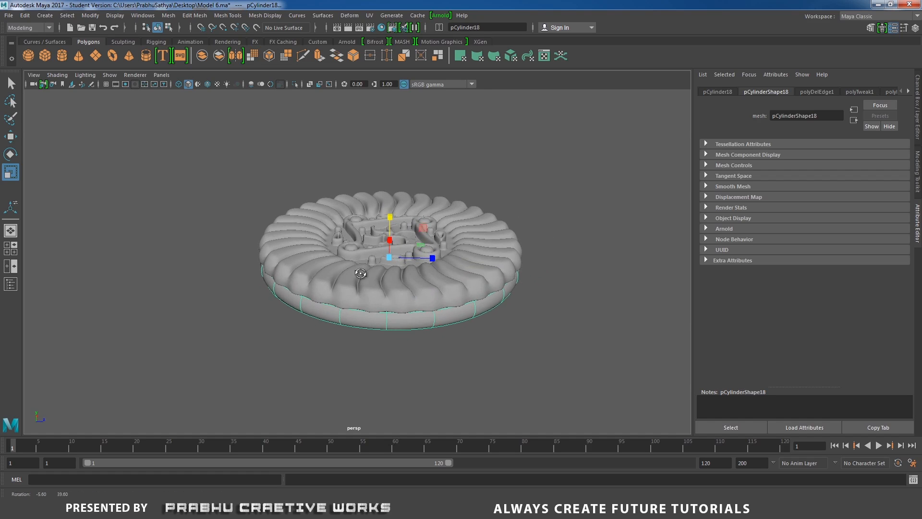
# Step: Duplicate the whole biscuit group biscut_top01 and lower the copy below the filling to a Translate Y of about -0.887
pyautogui.keyDown('alt'); pyautogui.moveTo(359, 285); pyautogui.dragTo(401, 303, button='right'); pyautogui.keyUp('alt')
pyautogui.click(403, 303)
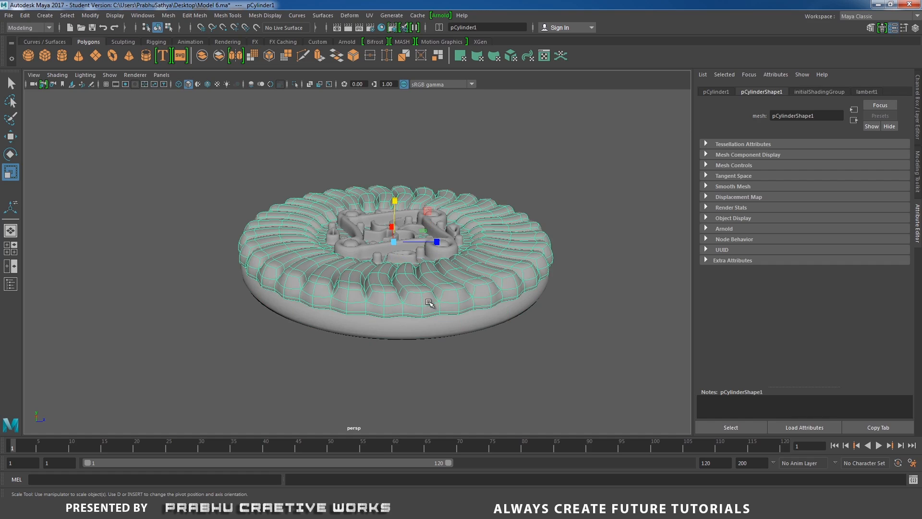
pyautogui.keyDown('alt'); pyautogui.moveTo(431, 304); pyautogui.dragTo(434, 315); pyautogui.keyUp('alt')
pyautogui.keyDown('alt'); pyautogui.moveTo(434, 315); pyautogui.dragTo(488, 318, button='right'); pyautogui.keyUp('alt')
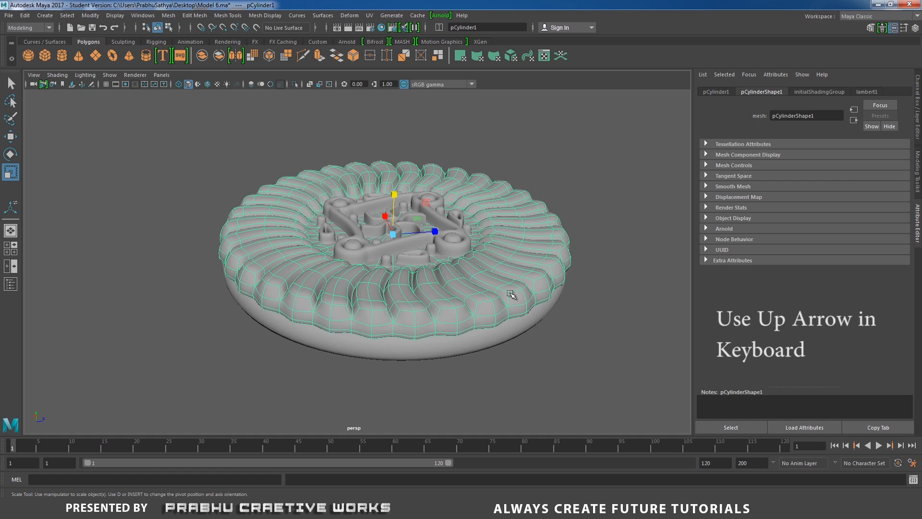
pyautogui.press('Up')
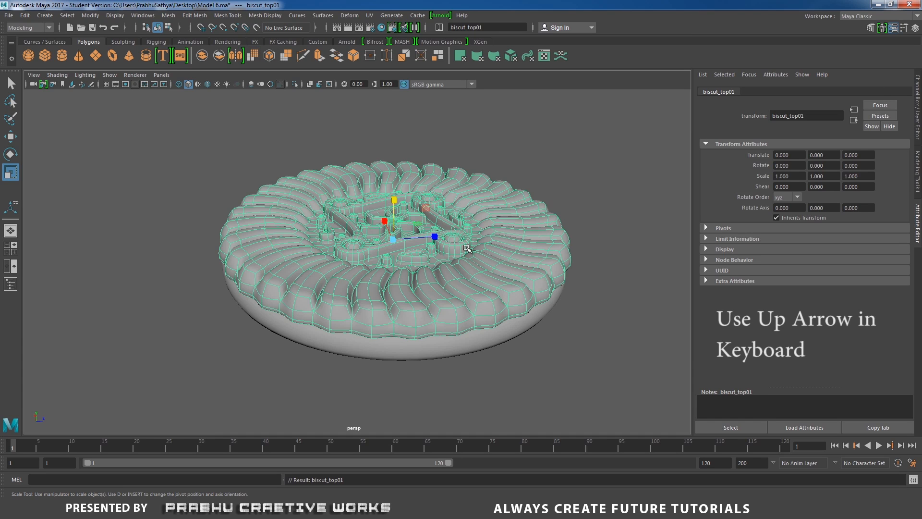
pyautogui.keyDown('alt'); pyautogui.moveTo(463, 285); pyautogui.dragTo(496, 270); pyautogui.keyUp('alt')
pyautogui.press('w')
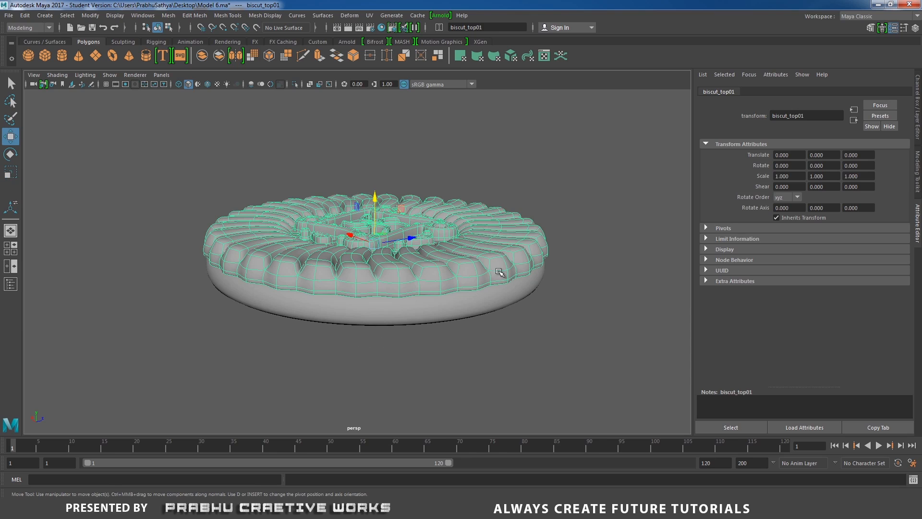
pyautogui.hotkey('ctrl', 'd')
pyautogui.moveTo(376, 193); pyautogui.dragTo(374, 245)
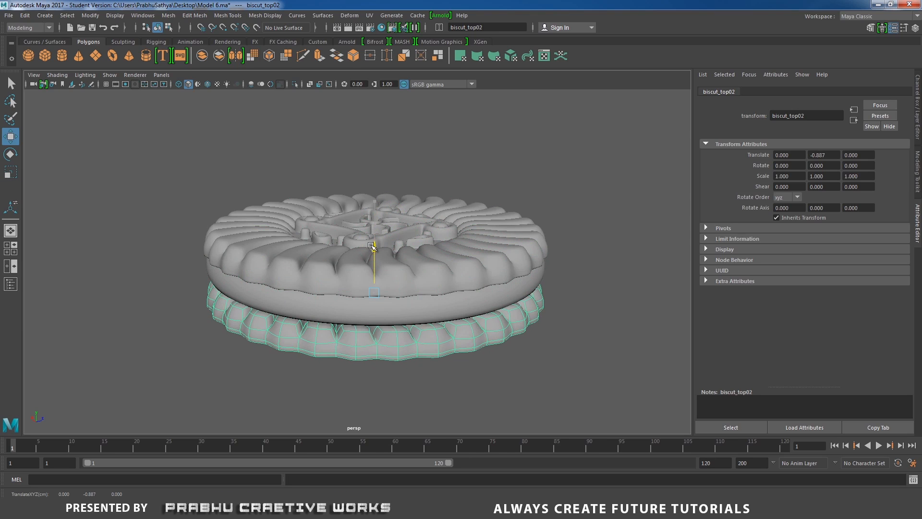
# Step: Set the copied biscuit's Rotate Z to 180 and raise it in the front view against the filling, at about -0.441 Translate Y
pyautogui.click(917, 110)
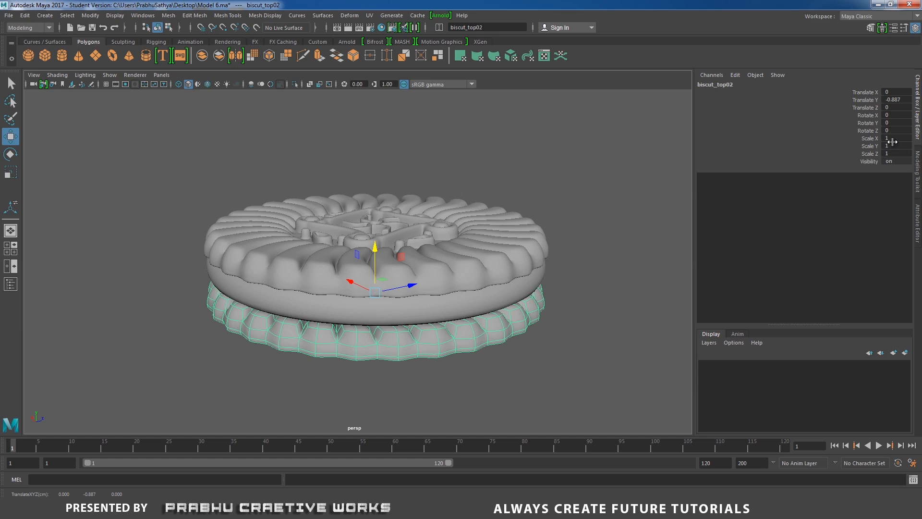
pyautogui.write('180')
pyautogui.press('Return')
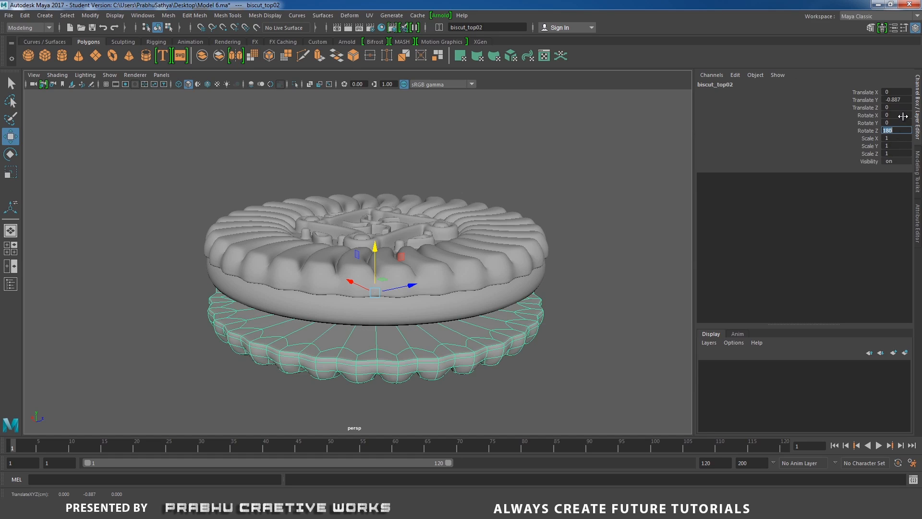
pyautogui.keyDown('alt'); pyautogui.moveTo(638, 209); pyautogui.dragTo(557, 246); pyautogui.keyUp('alt')
pyautogui.press('space')
pyautogui.scroll(3, 611, 341)
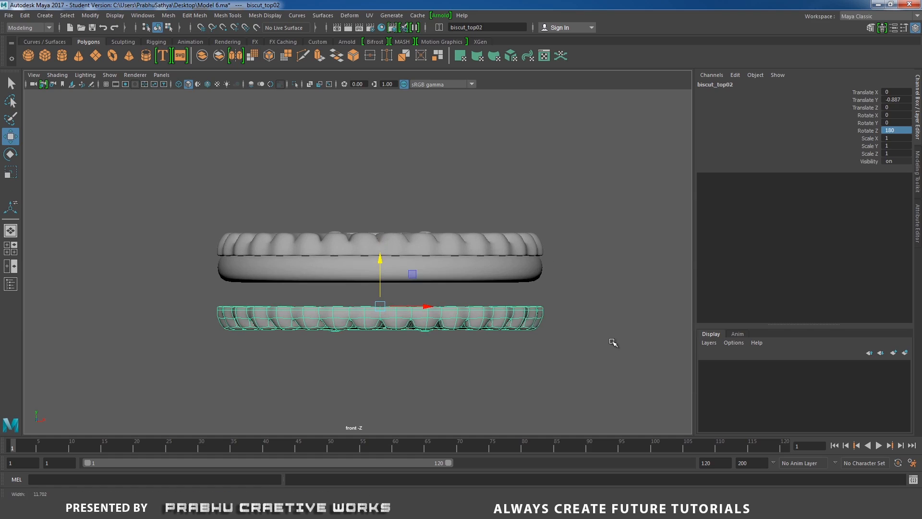
pyautogui.moveTo(383, 263); pyautogui.dragTo(390, 236)
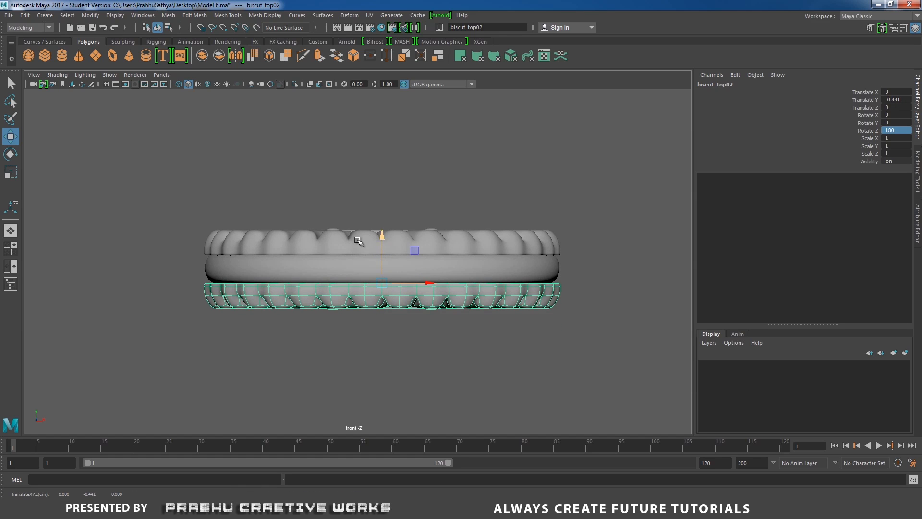
# Step: Show the grid and move both biscuits and the filling up together in the front view until they rest on the ground line
pyautogui.moveTo(148, 178); pyautogui.dragTo(632, 387)
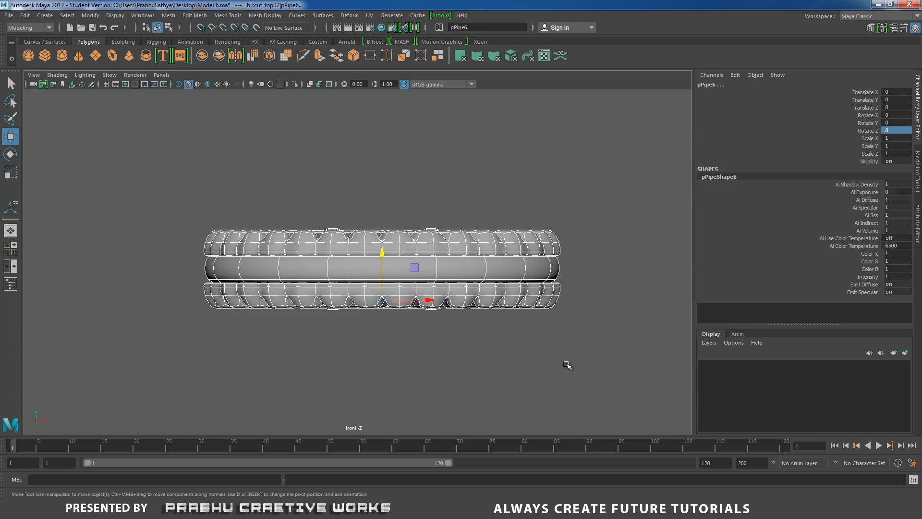
pyautogui.click(106, 84)
pyautogui.moveTo(382, 254); pyautogui.dragTo(396, 201)
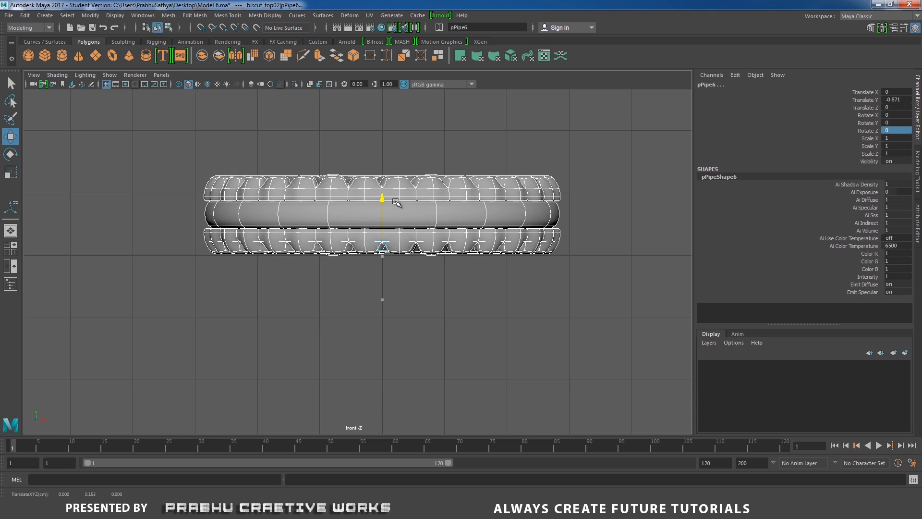
pyautogui.press('space')
pyautogui.moveTo(413, 259); pyautogui.dragTo(414, 235)
pyautogui.keyDown('alt'); pyautogui.moveTo(414, 242); pyautogui.dragTo(408, 282); pyautogui.keyUp('alt')
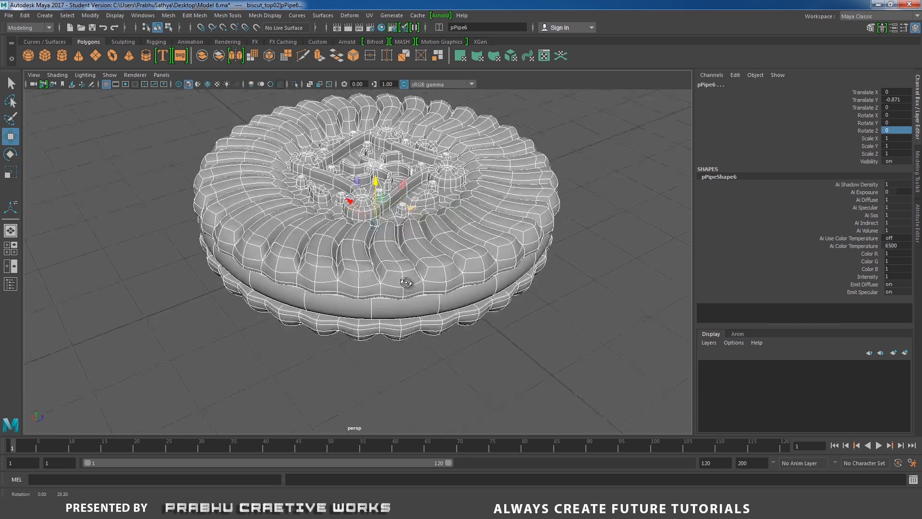
pyautogui.keyDown('alt'); pyautogui.moveTo(407, 283); pyautogui.dragTo(235, 238, button='right'); pyautogui.keyUp('alt')
pyautogui.keyDown('alt'); pyautogui.moveTo(235, 238); pyautogui.dragTo(237, 257); pyautogui.keyUp('alt')
pyautogui.click(203, 267)
# Step: Create a polygon plane beneath the biscuit and scale it uniformly to about 36
pyautogui.keyDown('alt'); pyautogui.moveTo(265, 273); pyautogui.dragTo(205, 254, button='right'); pyautogui.keyUp('alt')
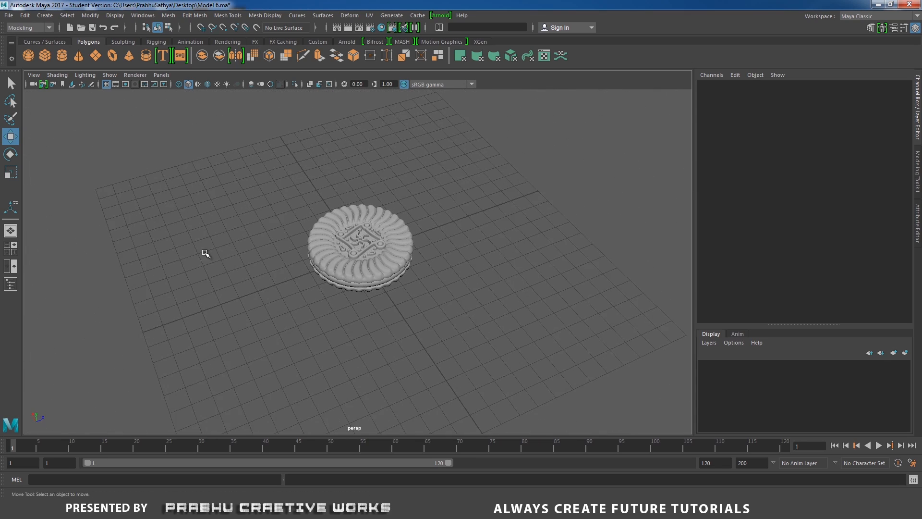
pyautogui.click(97, 58)
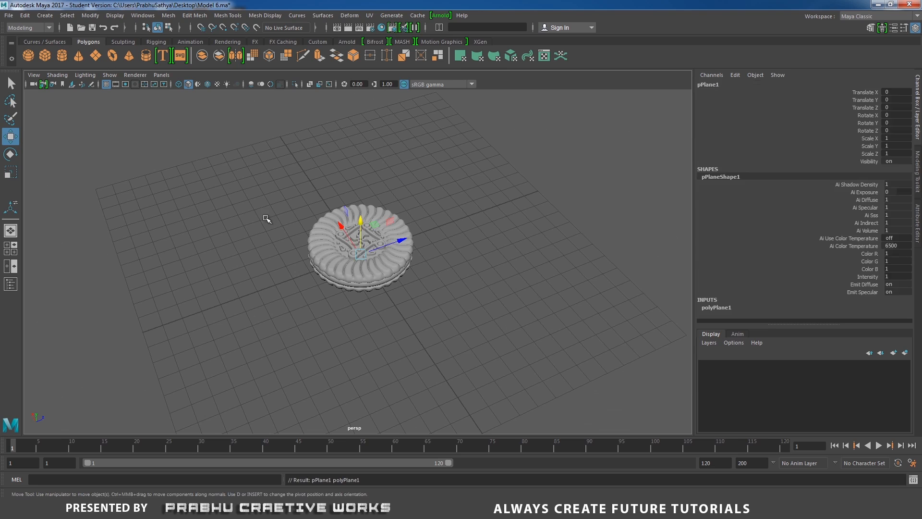
pyautogui.press('r')
pyautogui.moveTo(360, 255); pyautogui.dragTo(480, 223)
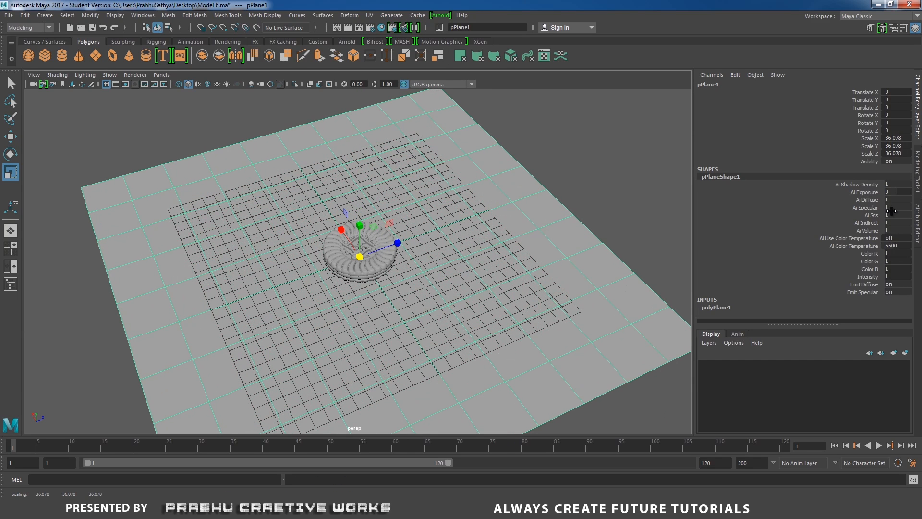
# Step: Set the ground plane's Subdivisions Width and Subdivisions Height to 1
pyautogui.click(716, 307)
pyautogui.scroll(-2, 834, 263)
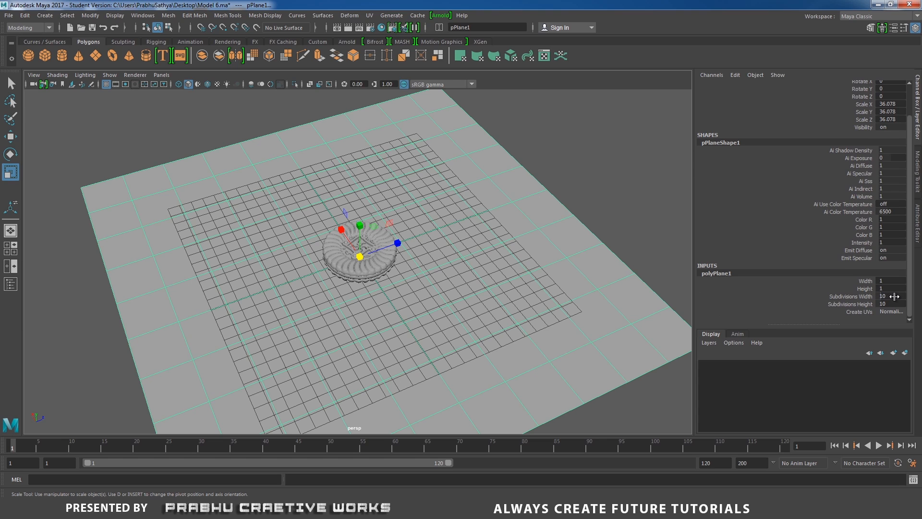
pyautogui.moveTo(894, 296); pyautogui.dragTo(895, 304)
pyautogui.write('1')
pyautogui.press('Return')
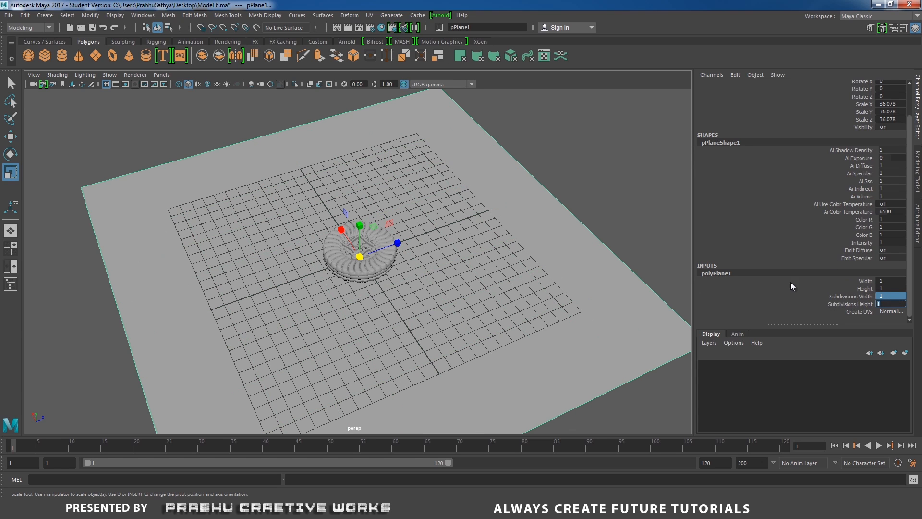
# Step: Enlarge the ground plane uniformly to a scale of about 56 and save the scene incrementally as Model 7.ma
pyautogui.click(607, 181)
pyautogui.click(509, 200)
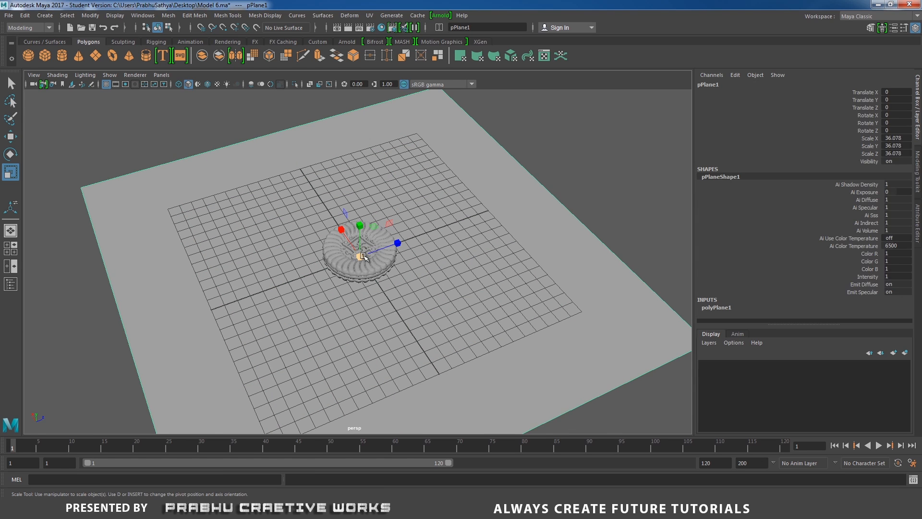
pyautogui.moveTo(363, 256); pyautogui.dragTo(548, 341)
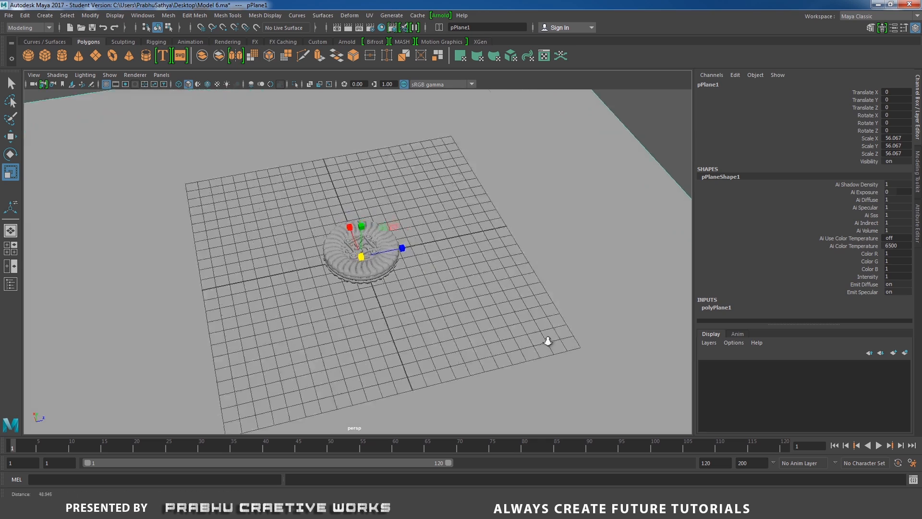
pyautogui.scroll(6, 548, 341)
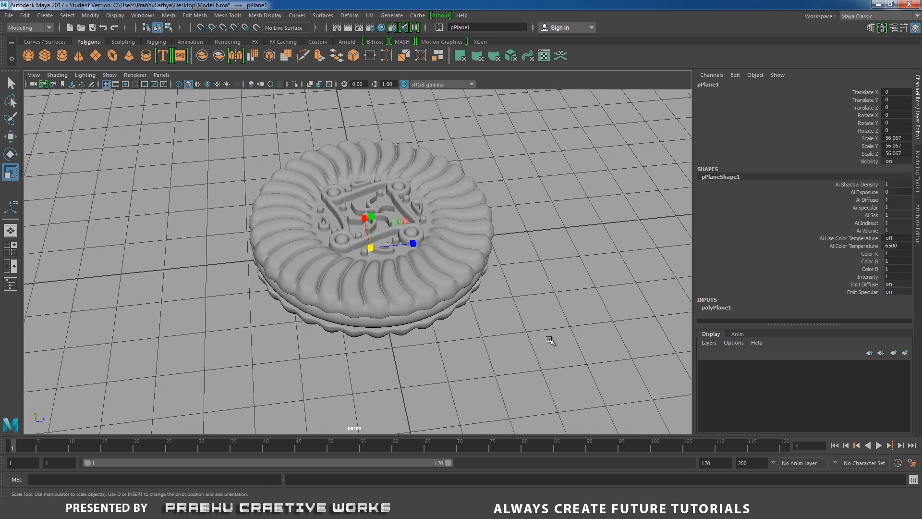
pyautogui.hotkey('ctrl', 'alt', 's')
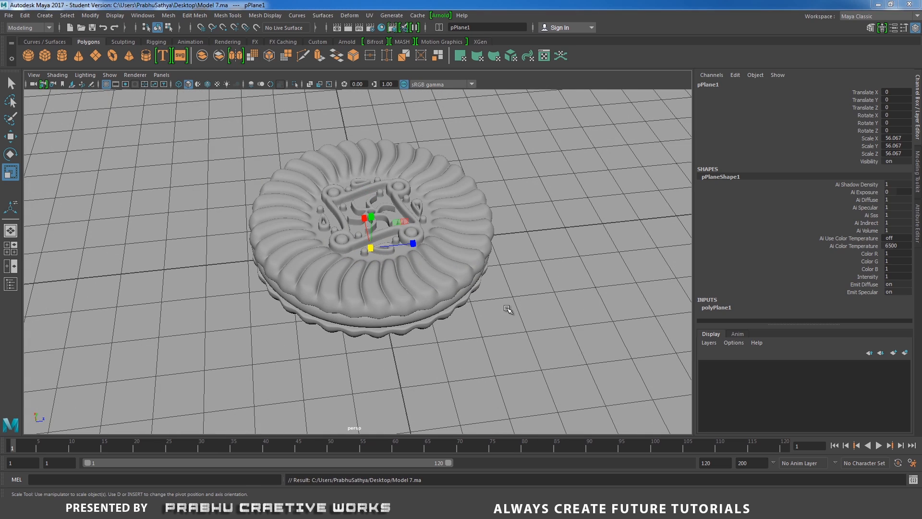
# Step: Select the parts of both biscuits, leaving out the filling, ground plane and four round corner dots, and use smooth mesh preview on them
pyautogui.keyDown('alt'); pyautogui.moveTo(508, 309); pyautogui.dragTo(453, 316); pyautogui.keyUp('alt')
pyautogui.scroll(3, 531, 327)
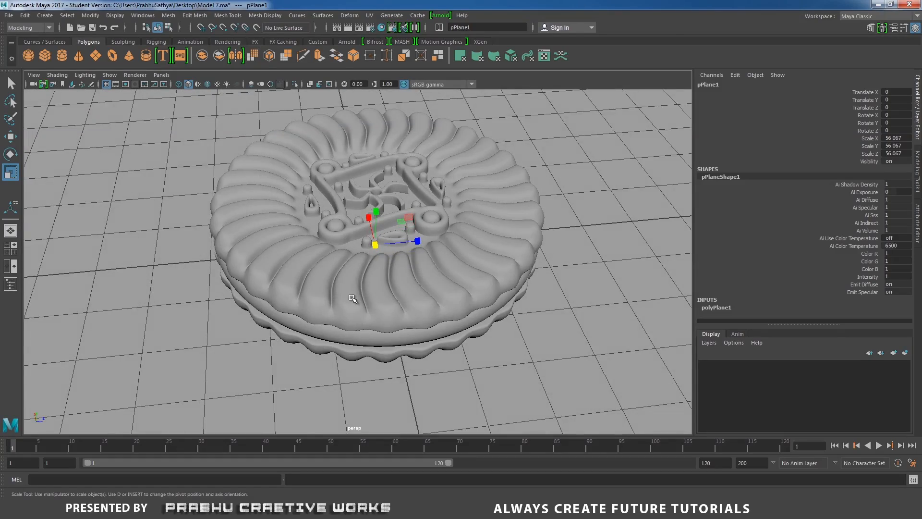
pyautogui.keyDown('alt'); pyautogui.moveTo(499, 296); pyautogui.dragTo(237, 190, button='right'); pyautogui.keyUp('alt')
pyautogui.moveTo(198, 134); pyautogui.dragTo(667, 383)
pyautogui.keyDown('alt'); pyautogui.moveTo(624, 360); pyautogui.dragTo(193, 228, button='right'); pyautogui.keyUp('alt')
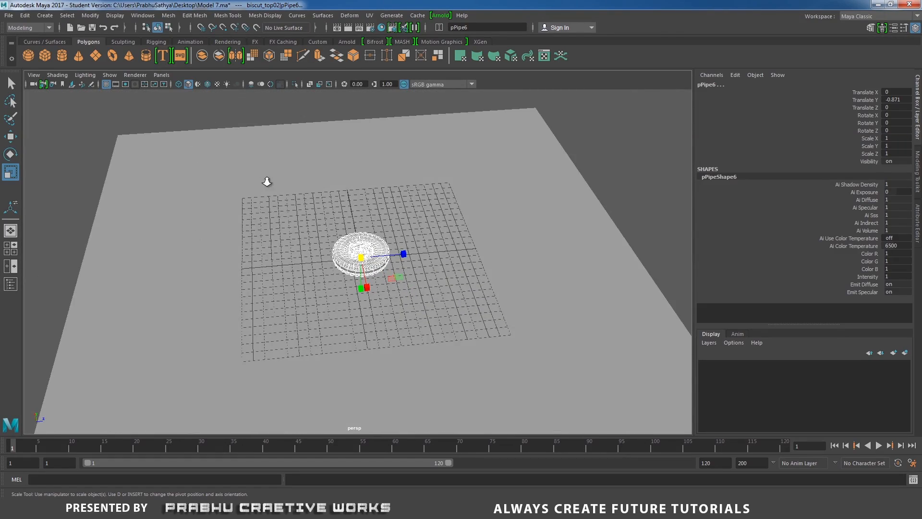
pyautogui.keyDown('alt'); pyautogui.moveTo(267, 181); pyautogui.dragTo(325, 234, button='right'); pyautogui.keyUp('alt')
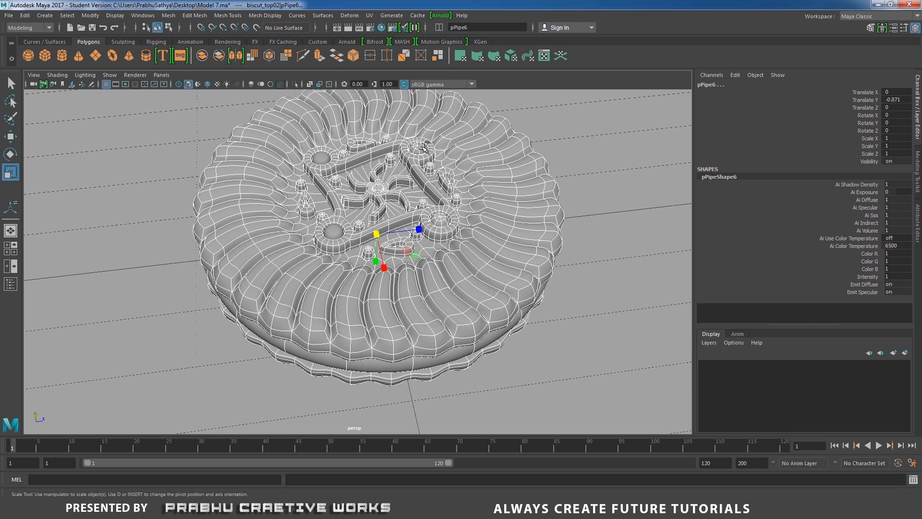
pyautogui.keyDown('alt'); pyautogui.moveTo(430, 226); pyautogui.dragTo(410, 290); pyautogui.keyUp('alt')
pyautogui.press('3')
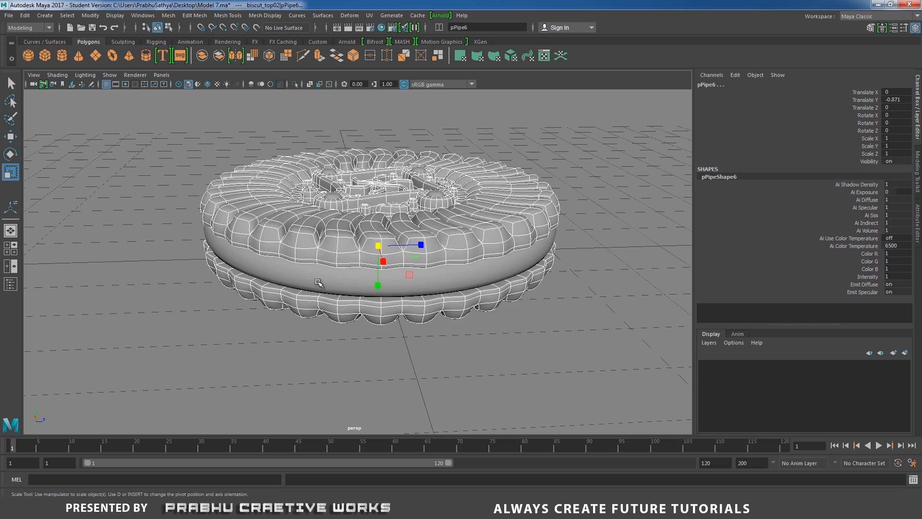
pyautogui.keyDown('alt'); pyautogui.moveTo(317, 282); pyautogui.dragTo(294, 212); pyautogui.keyUp('alt')
pyautogui.keyDown('alt'); pyautogui.moveTo(293, 211); pyautogui.dragTo(337, 248, button='right'); pyautogui.keyUp('alt')
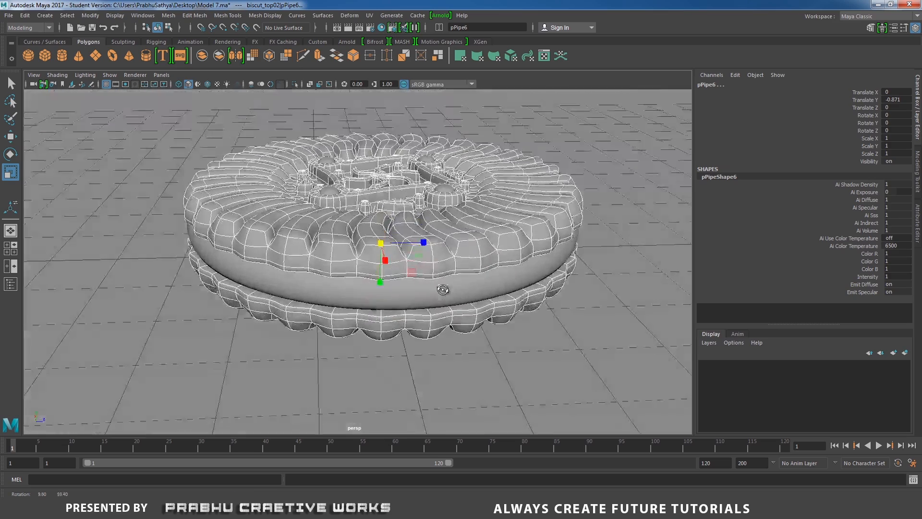
pyautogui.keyDown('alt'); pyautogui.moveTo(444, 300); pyautogui.dragTo(309, 263); pyautogui.keyUp('alt')
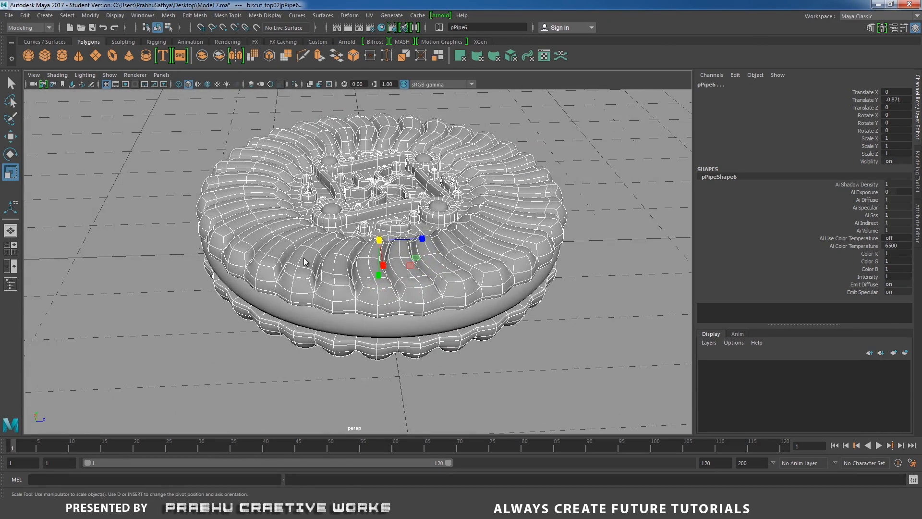
# Step: Assign a new Arnold aiStandard material to the selected biscuit parts and rename it biscut_aiStandard1
pyautogui.rightClick(304, 262)
pyautogui.click(307, 476)
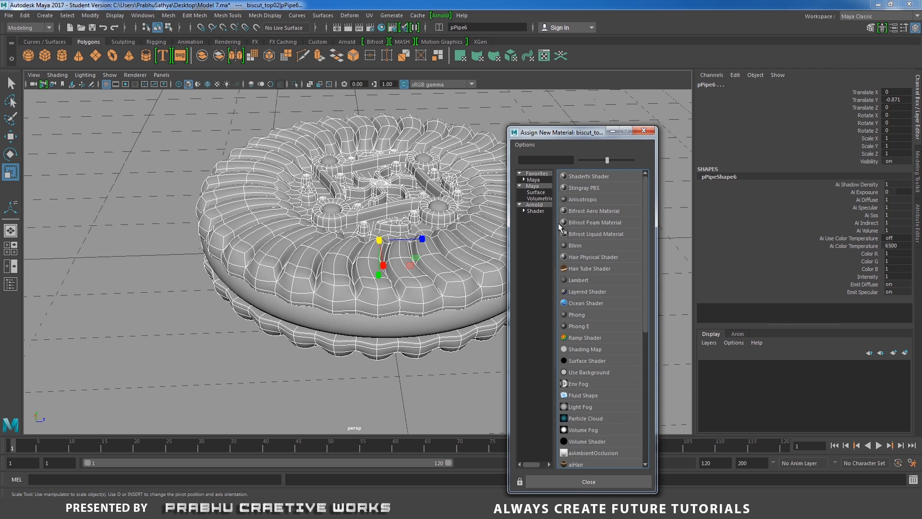
pyautogui.click(533, 205)
pyautogui.click(589, 234)
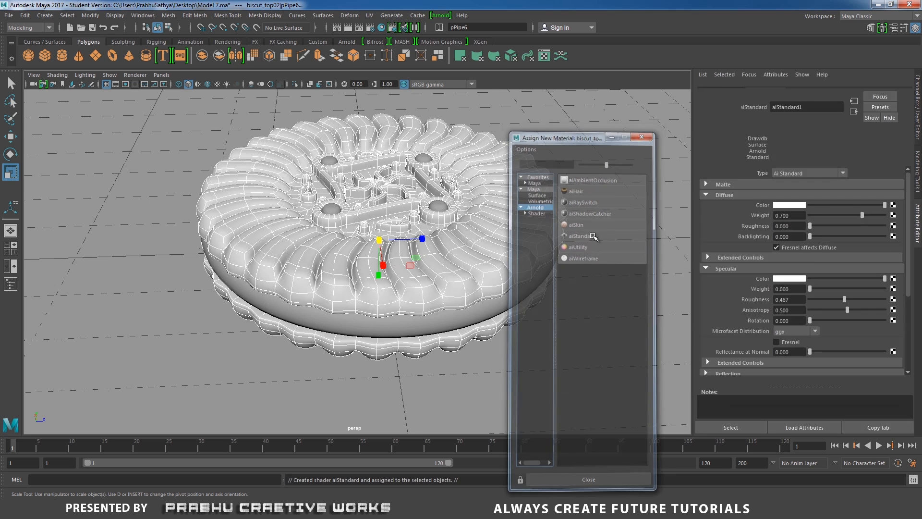
pyautogui.click(791, 93)
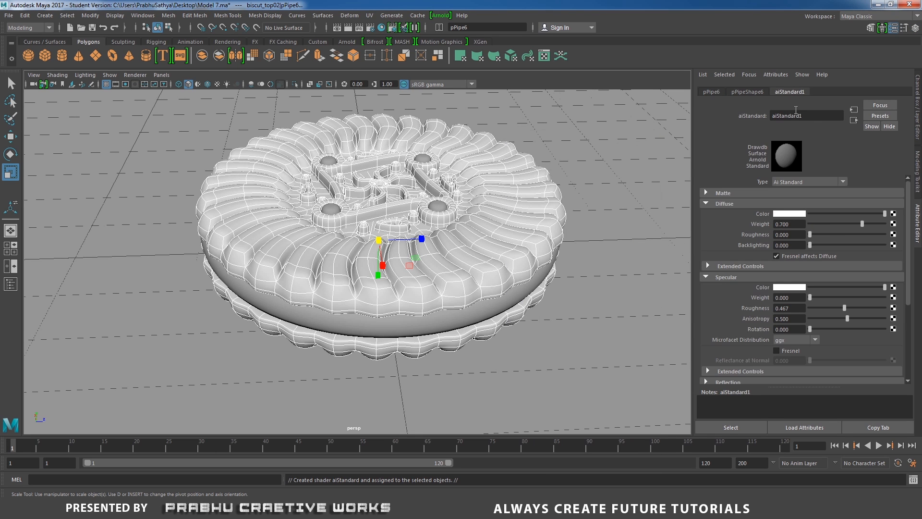
pyautogui.write('biscut_')
pyautogui.press('Return')
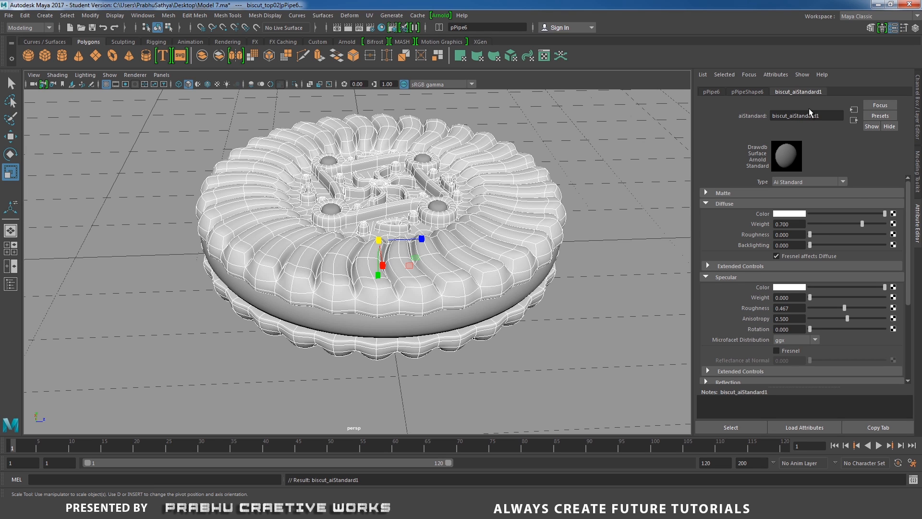
# Step: Set the biscuit material's diffuse color to a light tan with a hue of about 32.8
pyautogui.click(794, 214)
pyautogui.click(741, 209)
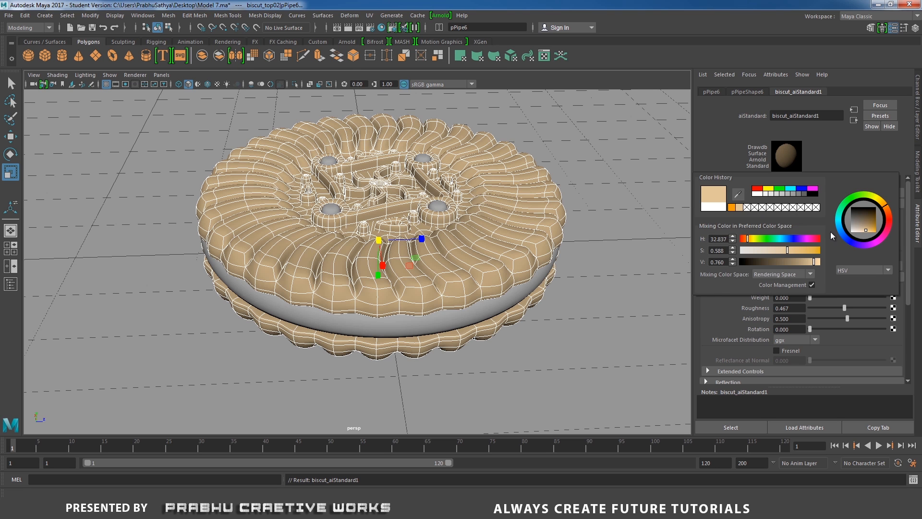
pyautogui.moveTo(865, 230); pyautogui.dragTo(867, 231)
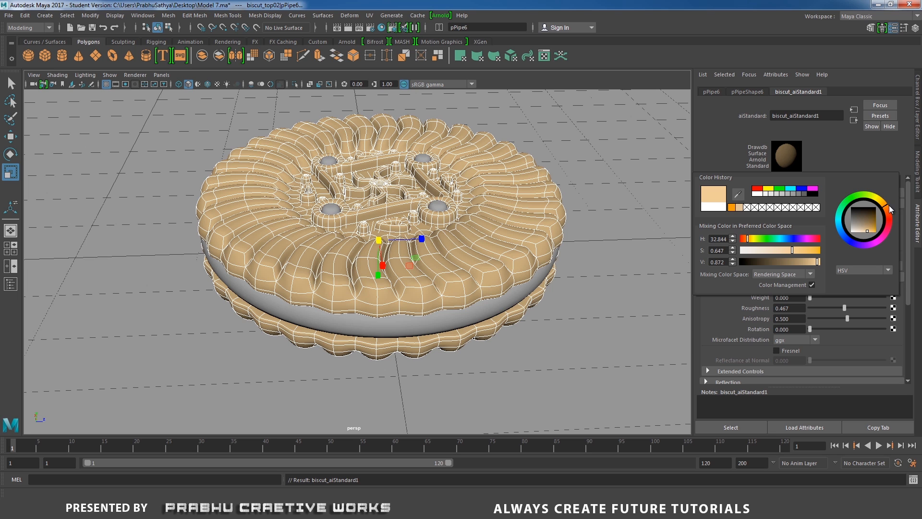
pyautogui.moveTo(815, 263); pyautogui.dragTo(810, 266)
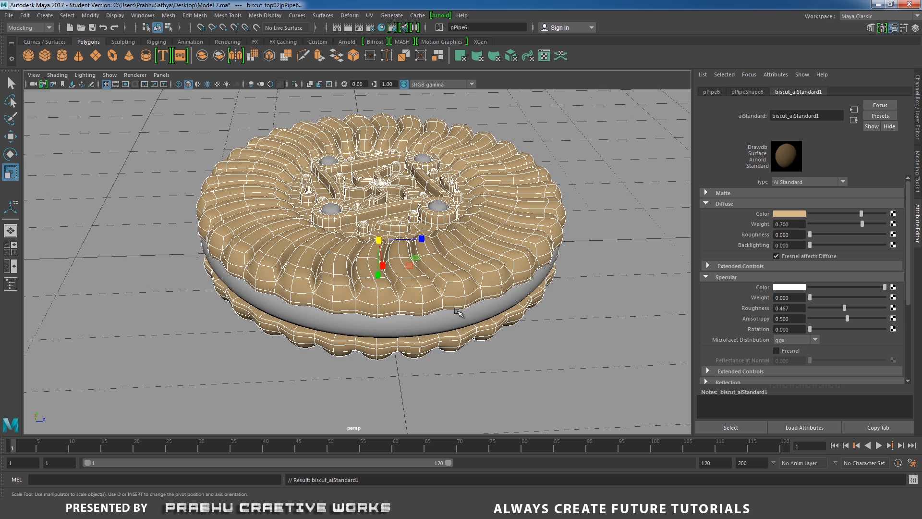
# Step: Select the upper biscuit and shift the diffuse color of biscut_aiStandard1 to a more saturated golden brown
pyautogui.click(484, 304)
pyautogui.scroll(-1, 485, 304)
pyautogui.keyDown('alt'); pyautogui.moveTo(485, 304); pyautogui.dragTo(468, 316); pyautogui.keyUp('alt')
pyautogui.click(468, 289)
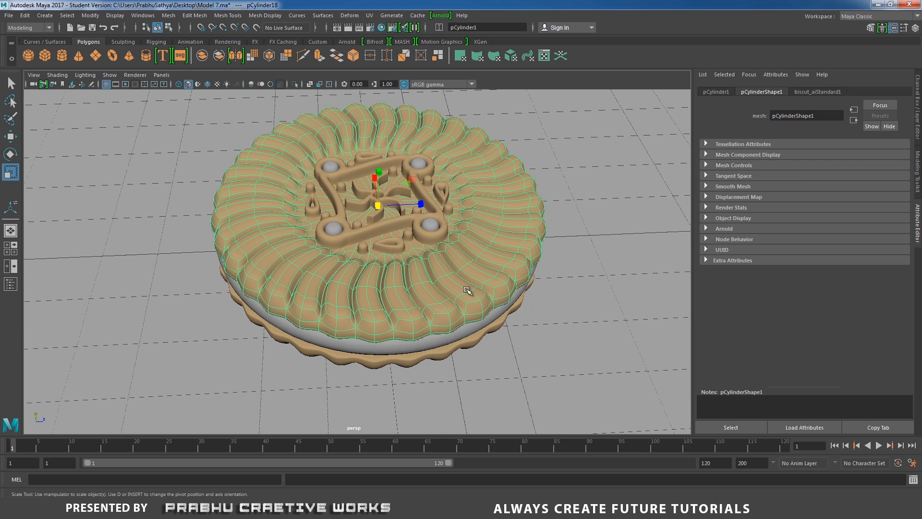
pyautogui.click(820, 91)
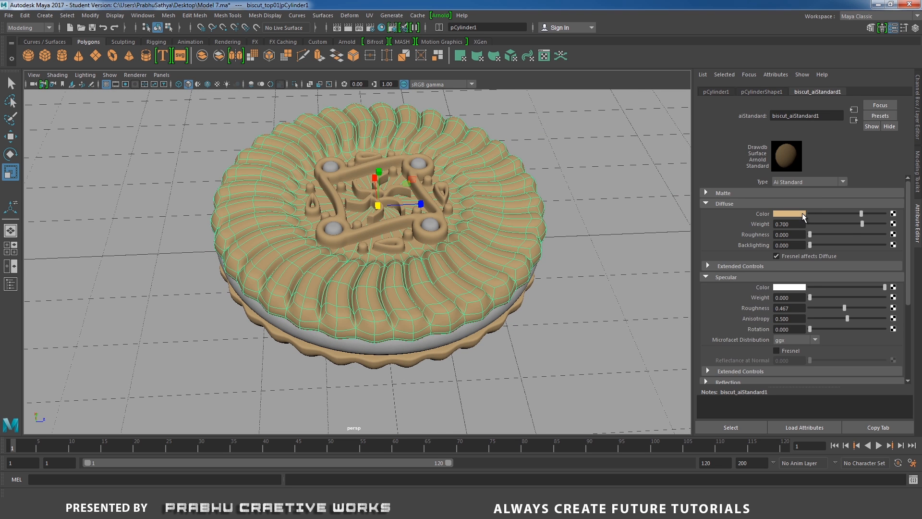
pyautogui.click(801, 212)
pyautogui.moveTo(880, 223); pyautogui.dragTo(880, 229)
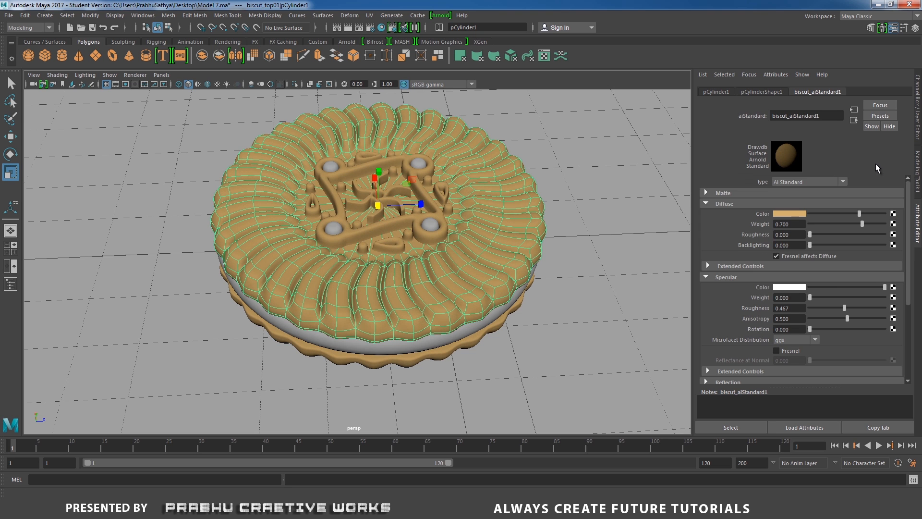
# Step: Select the two left round dots of the biscuit's centre pattern and assign them a new Arnold aiStandard material
pyautogui.click(425, 226)
pyautogui.moveTo(409, 239)
pyautogui.keyDown('alt'); pyautogui.mouseDown()
pyautogui.moveTo(413, 233)
pyautogui.moveTo(399, 250)
pyautogui.mouseUp(); pyautogui.keyUp('alt')
pyautogui.click(335, 234)
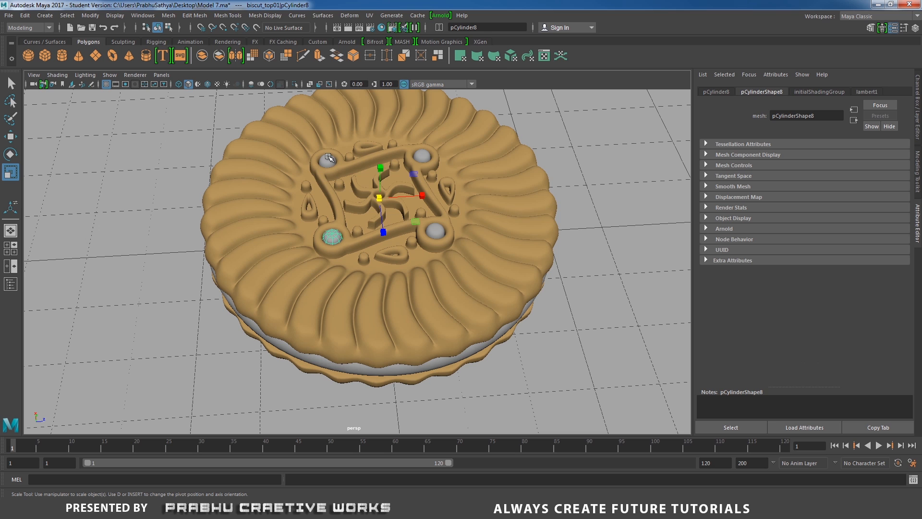
pyautogui.click(329, 158)
pyautogui.moveTo(331, 160); pyautogui.dragTo(330, 402, button='right')
pyautogui.click(536, 211)
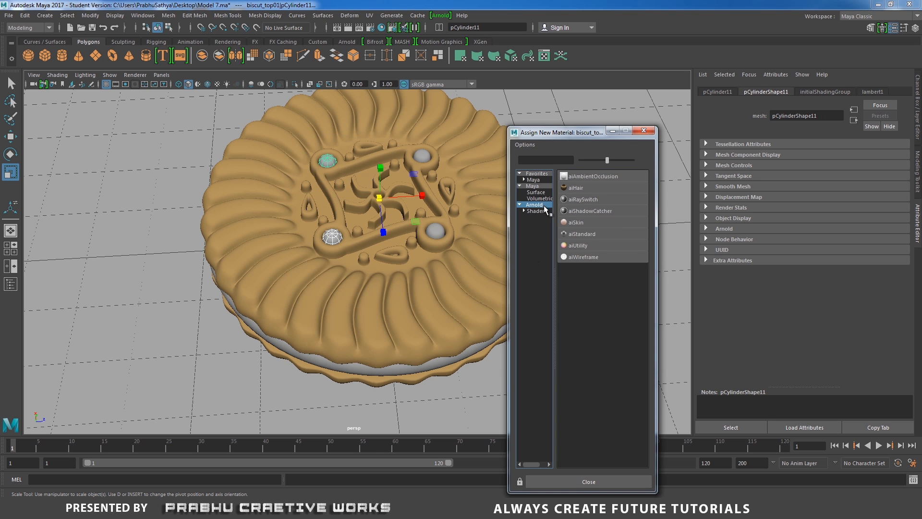
pyautogui.click(588, 240)
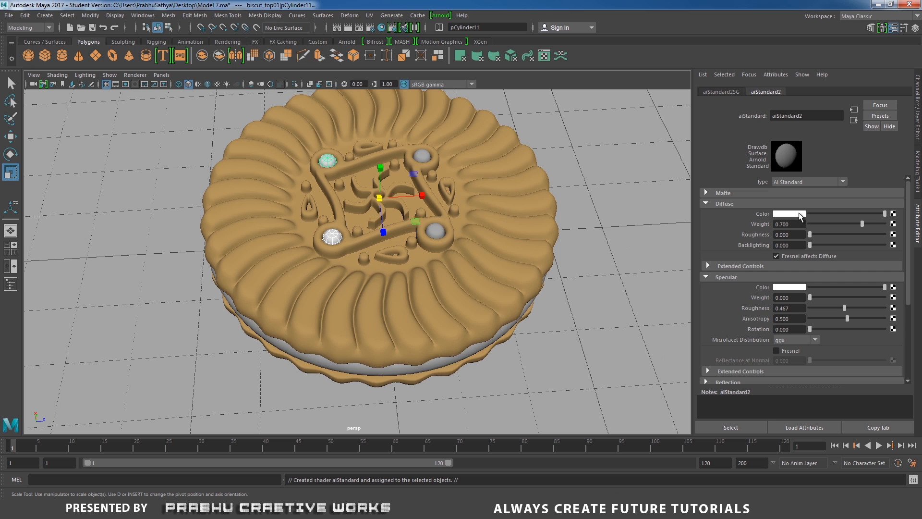
# Step: Set the dots' material to an orange diffuse color with Specular Weight 0.110 and Specular Roughness 0.201
pyautogui.click(800, 214)
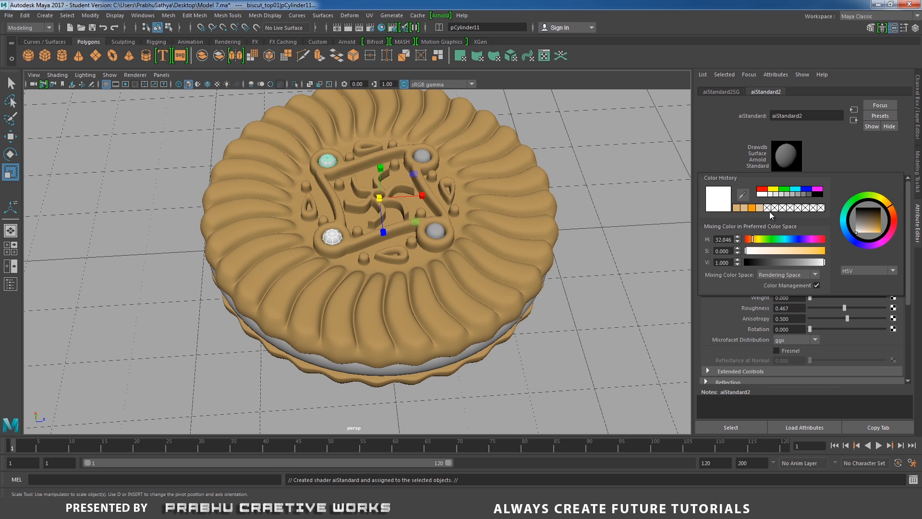
pyautogui.click(751, 208)
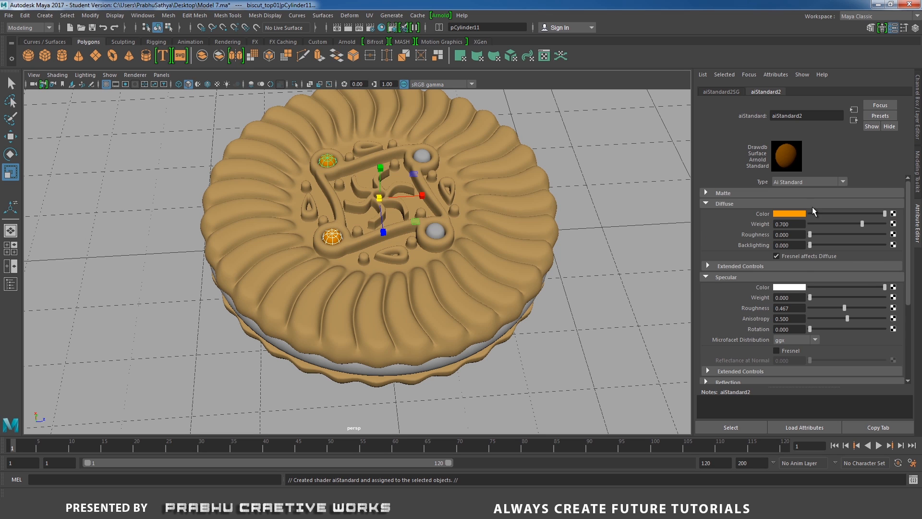
pyautogui.moveTo(811, 298); pyautogui.dragTo(814, 298)
pyautogui.moveTo(839, 307); pyautogui.dragTo(826, 307)
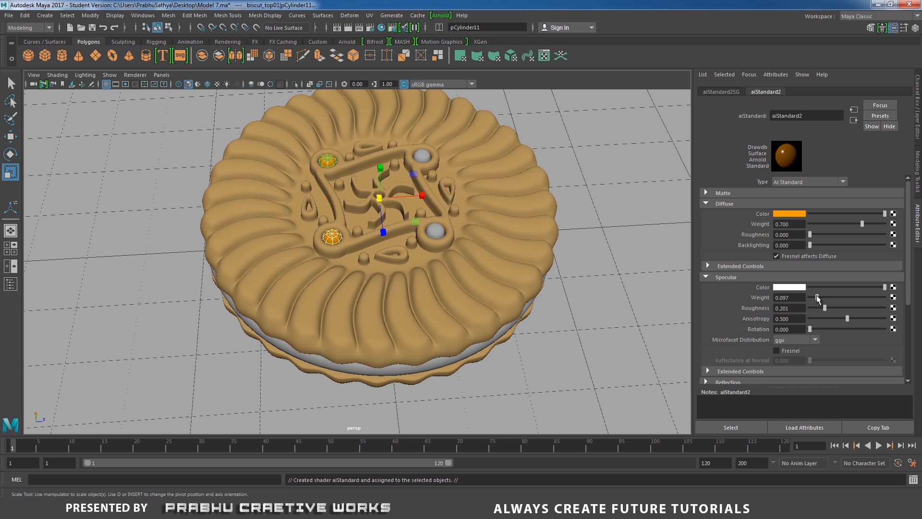
pyautogui.moveTo(817, 294); pyautogui.dragTo(818, 295)
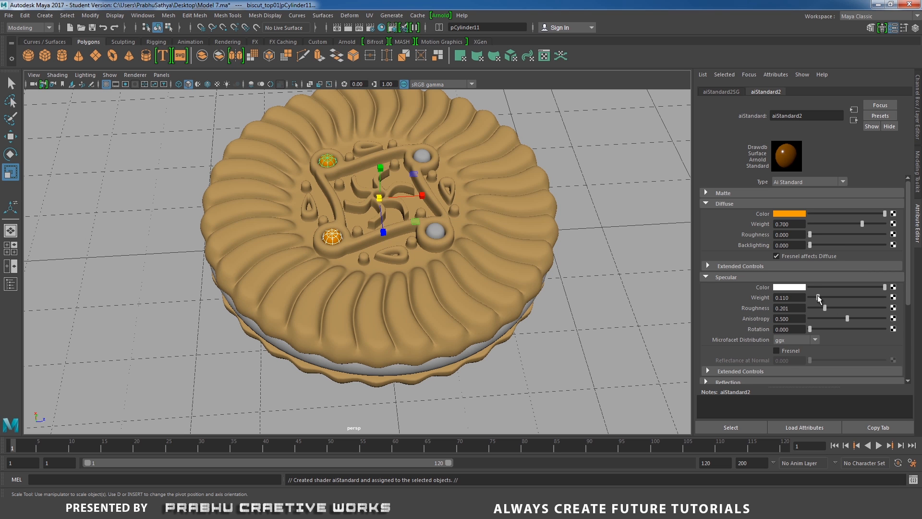
# Step: Select the two right round dots of the centre pattern and assign them another new Arnold aiStandard material
pyautogui.click(440, 231)
pyautogui.keyDown('shift'); pyautogui.click(422, 155); pyautogui.keyUp('shift')
pyautogui.keyDown('alt'); pyautogui.moveTo(411, 198); pyautogui.dragTo(440, 218); pyautogui.keyUp('alt')
pyautogui.rightClick(438, 236)
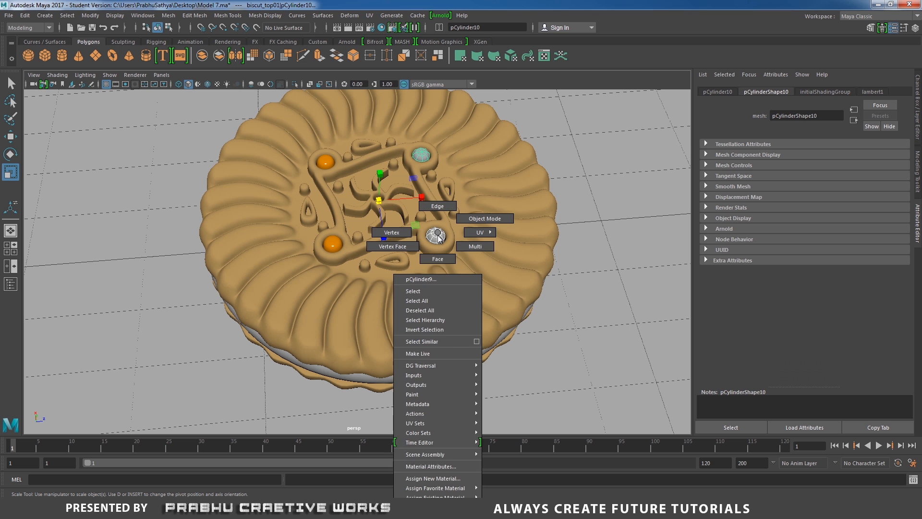
pyautogui.click(433, 478)
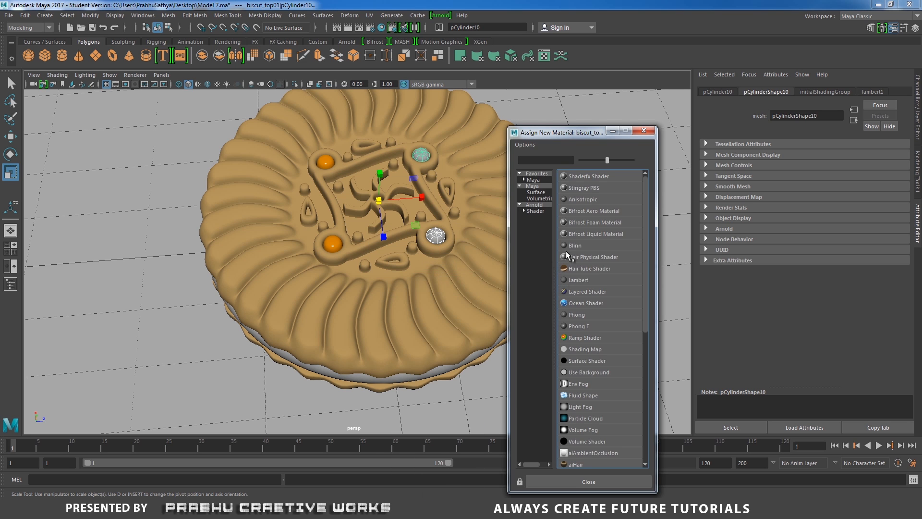
pyautogui.click(544, 211)
pyautogui.click(580, 232)
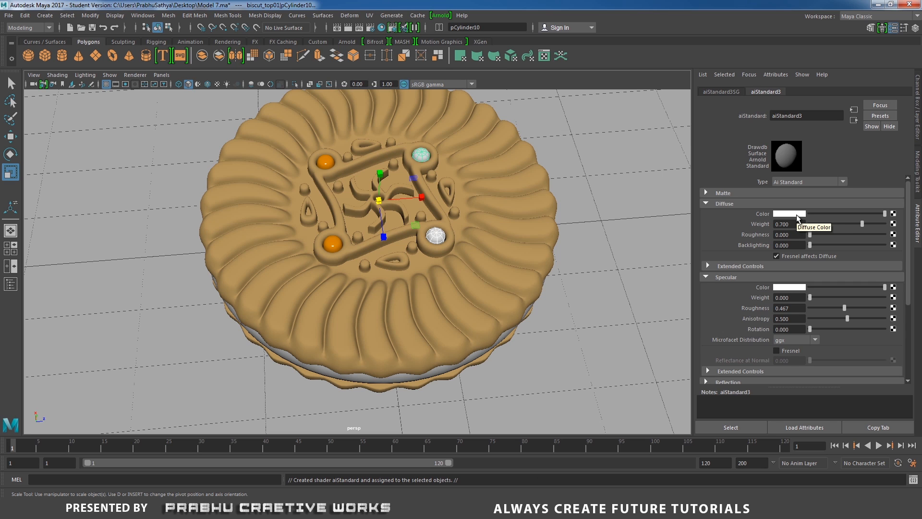
# Step: Darken the right dots' diffuse color to a slight off-white, raise their Specular Weight a little and lower their Specular Roughness
pyautogui.moveTo(884, 213); pyautogui.dragTo(871, 220)
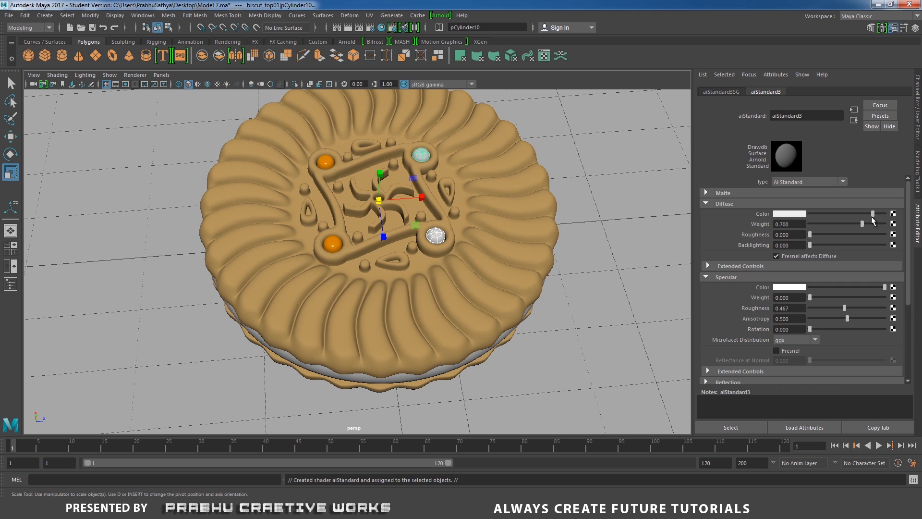
pyautogui.moveTo(873, 216); pyautogui.dragTo(893, 216)
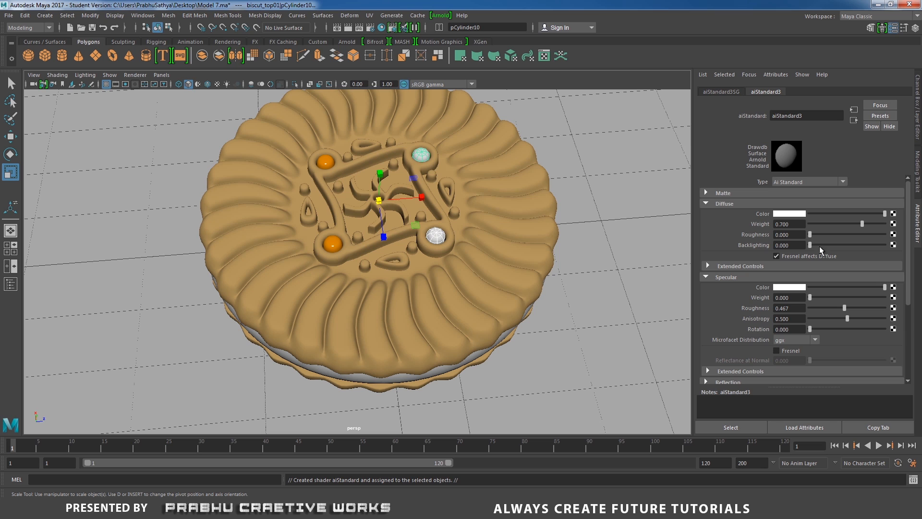
pyautogui.moveTo(885, 214); pyautogui.dragTo(870, 215)
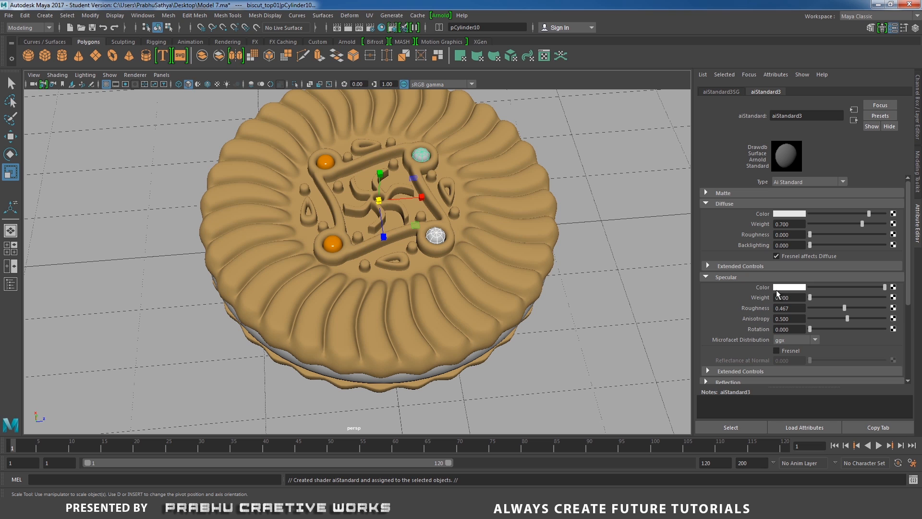
pyautogui.moveTo(811, 298); pyautogui.dragTo(817, 297)
pyautogui.moveTo(843, 310); pyautogui.dragTo(831, 312)
# Step: Select the cream filling between the two biscuits and isolate it in the perspective view
pyautogui.keyDown('alt'); pyautogui.moveTo(495, 262); pyautogui.dragTo(463, 259); pyautogui.keyUp('alt')
pyautogui.click(414, 306)
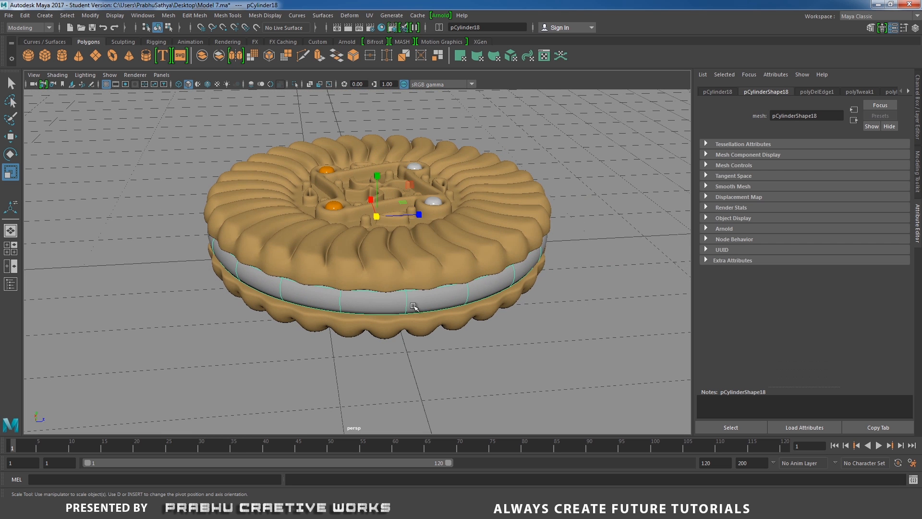
pyautogui.click(294, 84)
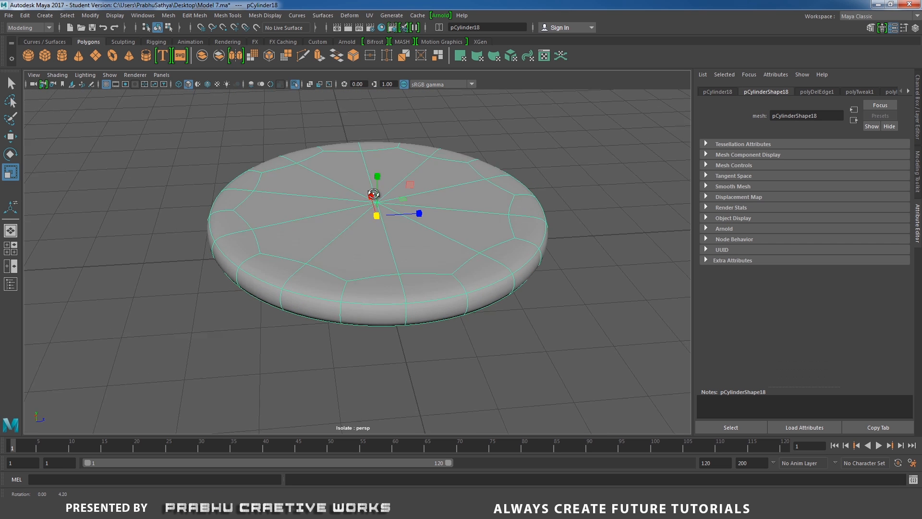
pyautogui.keyDown('alt'); pyautogui.moveTo(373, 194); pyautogui.dragTo(366, 216); pyautogui.keyUp('alt')
pyautogui.scroll(-3, 310, 190)
# Step: Select the faces of the filling's left half and assign them the existing orange material aiStandard2
pyautogui.moveTo(311, 185); pyautogui.dragTo(311, 210, button='right')
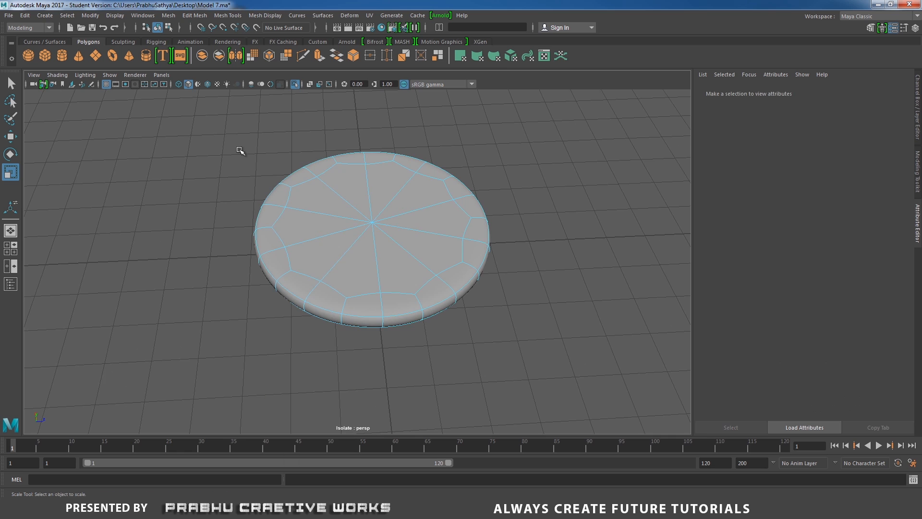
pyautogui.moveTo(228, 130); pyautogui.dragTo(353, 333)
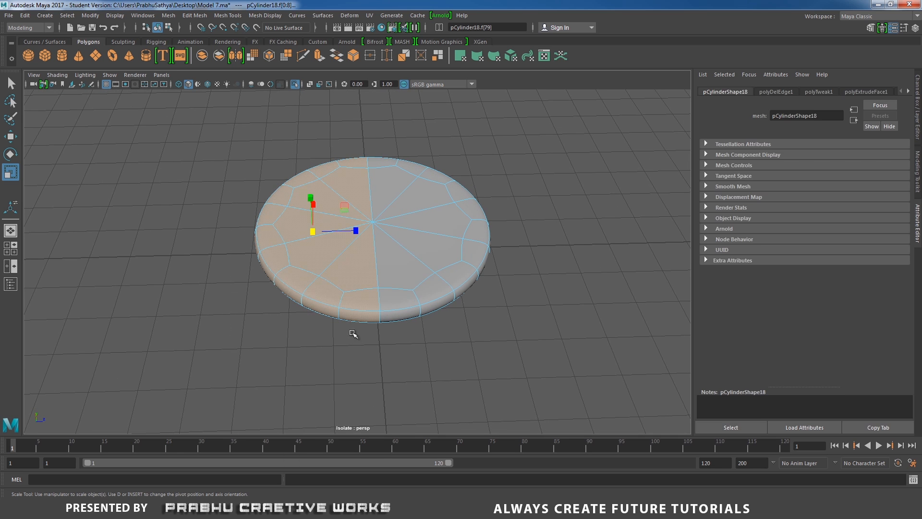
pyautogui.moveTo(340, 232); pyautogui.dragTo(435, 480, button='right')
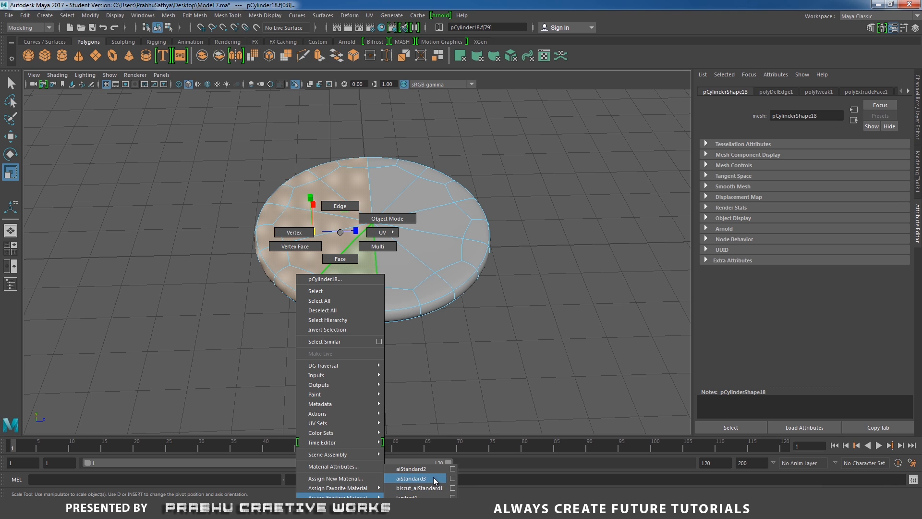
pyautogui.moveTo(434, 475); pyautogui.dragTo(434, 470, button='right')
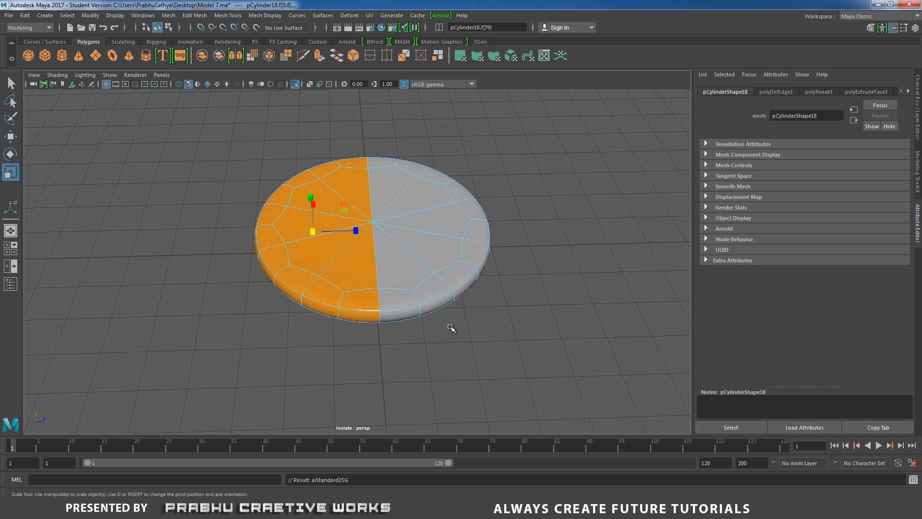
# Step: Select the faces of the filling's right half and assign them the existing white material aiStandard3
pyautogui.keyDown('alt'); pyautogui.moveTo(448, 329); pyautogui.dragTo(413, 310); pyautogui.keyUp('alt')
pyautogui.moveTo(375, 149); pyautogui.dragTo(542, 371)
pyautogui.keyDown('alt'); pyautogui.moveTo(491, 344); pyautogui.dragTo(454, 323); pyautogui.keyUp('alt')
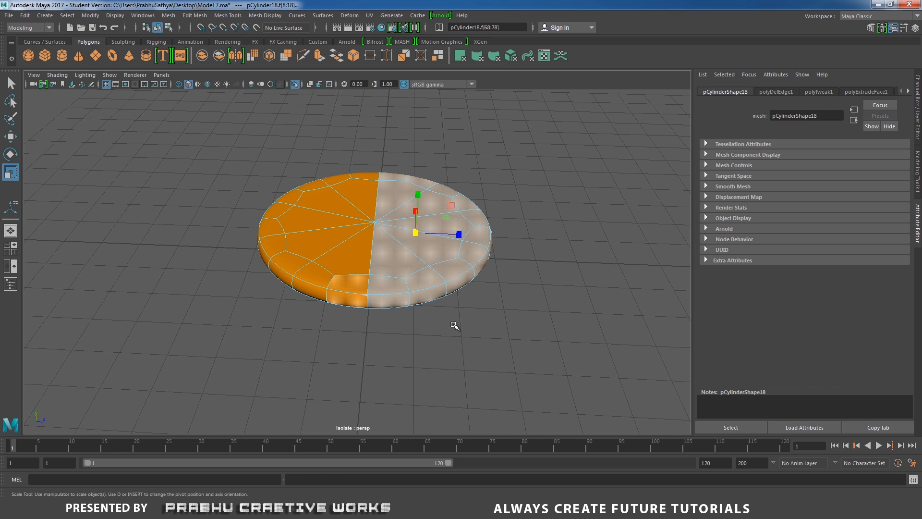
pyautogui.moveTo(387, 157); pyautogui.dragTo(560, 366)
pyautogui.moveTo(430, 269); pyautogui.dragTo(514, 479, button='right')
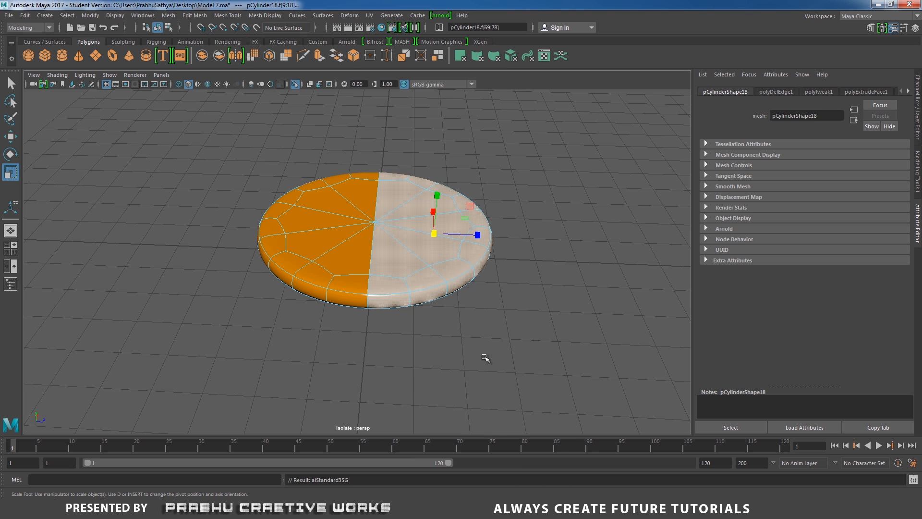
# Step: Return the filling to object mode, deselect it and end its isolation to show the whole scene
pyautogui.keyDown('alt'); pyautogui.moveTo(488, 358); pyautogui.dragTo(411, 262); pyautogui.keyUp('alt')
pyautogui.moveTo(387, 224); pyautogui.dragTo(423, 209, button='right')
pyautogui.click(527, 192)
pyautogui.keyDown('alt'); pyautogui.moveTo(524, 208); pyautogui.dragTo(483, 216, button='right'); pyautogui.keyUp('alt')
pyautogui.keyDown('alt'); pyautogui.moveTo(483, 216); pyautogui.dragTo(481, 219); pyautogui.keyUp('alt')
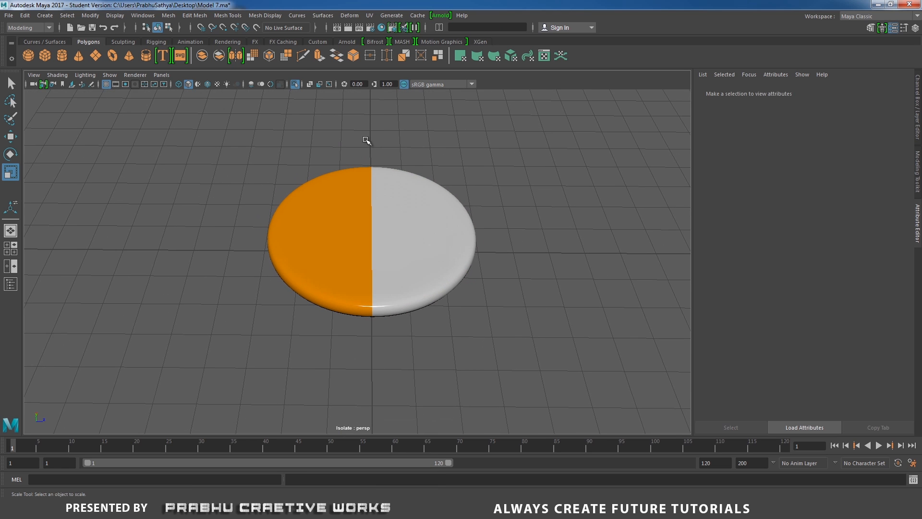
pyautogui.click(295, 84)
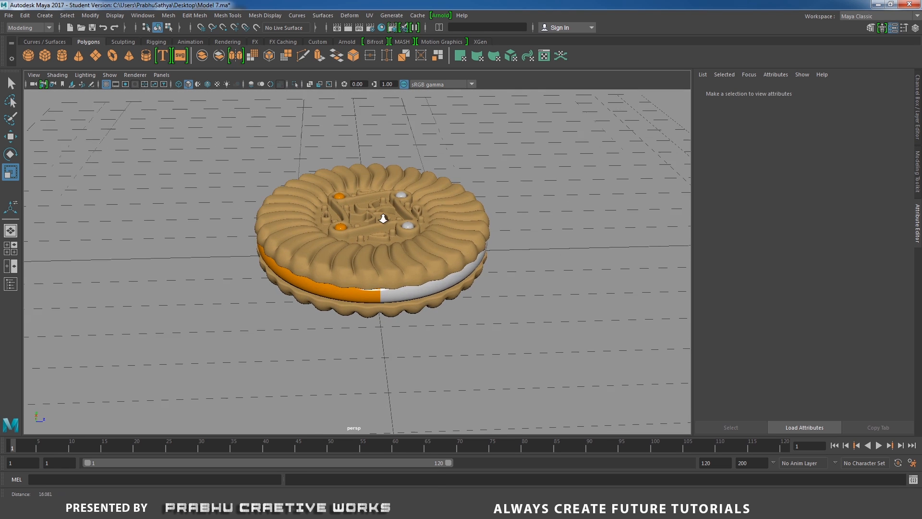
# Step: Set the diffuse color of biscut_aiStandard1 to a duller brown with H 31.889, S 0.647 and V 0.540
pyautogui.keyDown('alt'); pyautogui.moveTo(383, 219); pyautogui.dragTo(390, 249, button='right'); pyautogui.keyUp('alt')
pyautogui.click(414, 284)
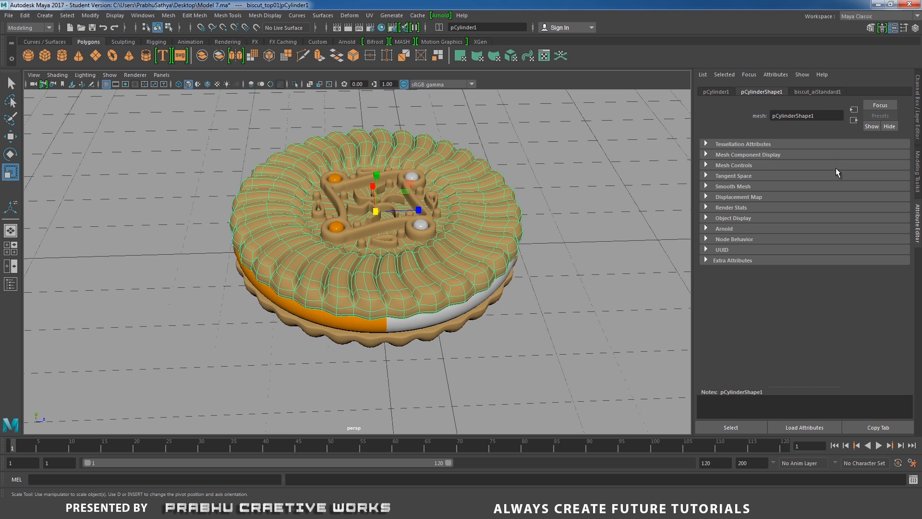
pyautogui.click(816, 92)
pyautogui.click(792, 215)
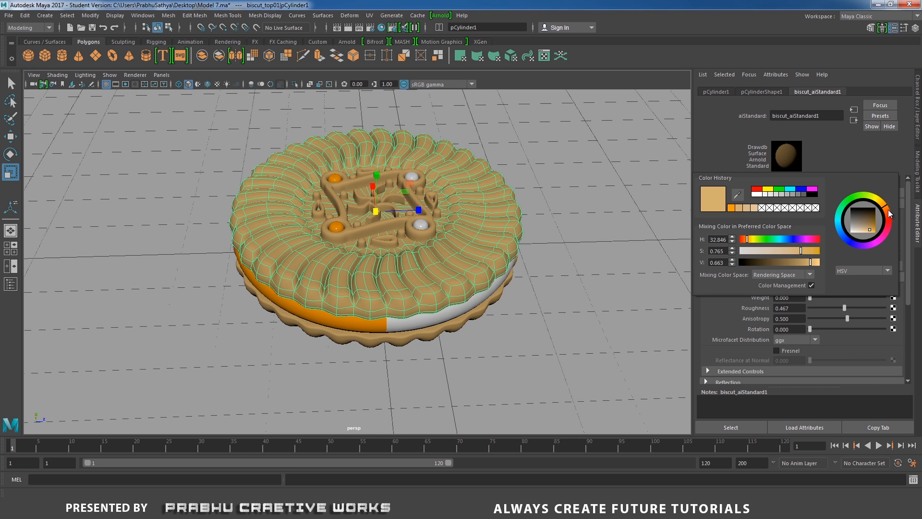
pyautogui.moveTo(868, 226); pyautogui.dragTo(866, 227)
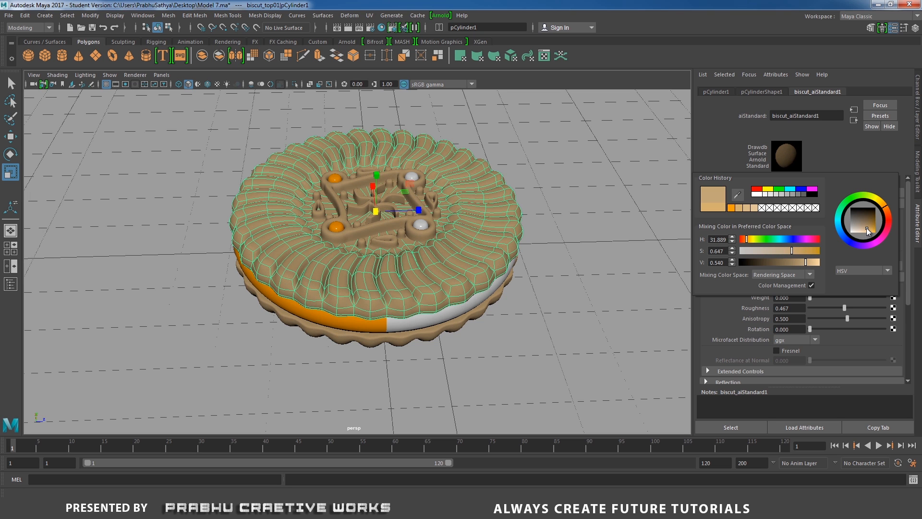
pyautogui.click(652, 253)
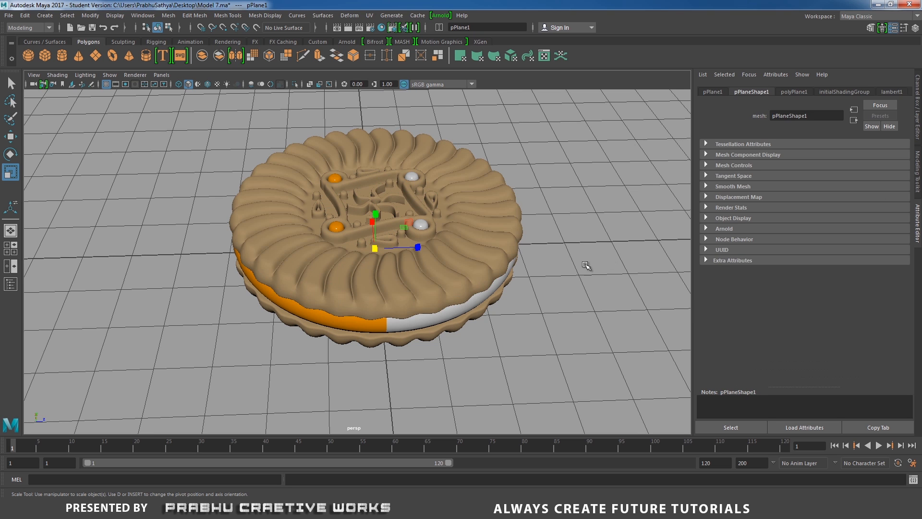
# Step: Select all parts of the sandwich biscuit without the ground plane and group them
pyautogui.scroll(-1, 461, 262)
pyautogui.scroll(-3, 460, 262)
pyautogui.keyDown('alt'); pyautogui.moveTo(460, 262); pyautogui.dragTo(346, 266); pyautogui.keyUp('alt')
pyautogui.scroll(-4, 304, 237)
pyautogui.scroll(5, 451, 301)
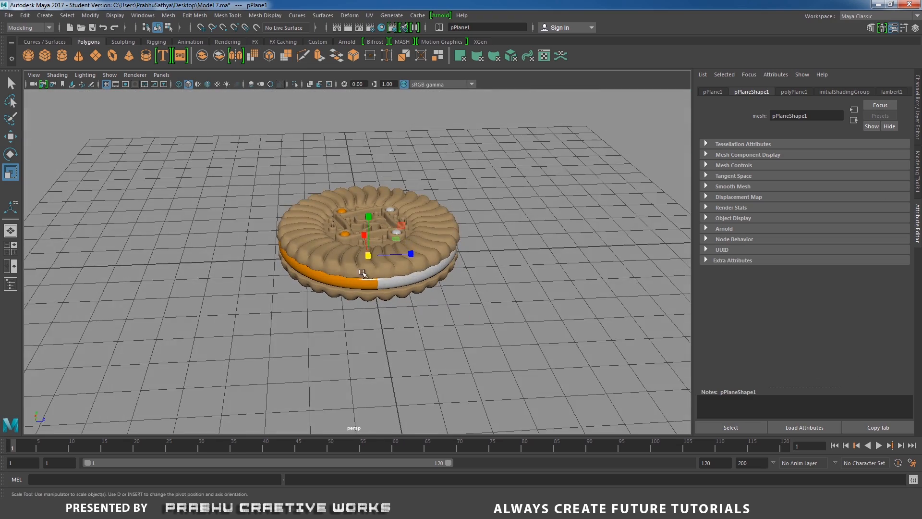
pyautogui.click(363, 273)
pyautogui.scroll(2, 365, 282)
pyautogui.moveTo(224, 163); pyautogui.dragTo(587, 335)
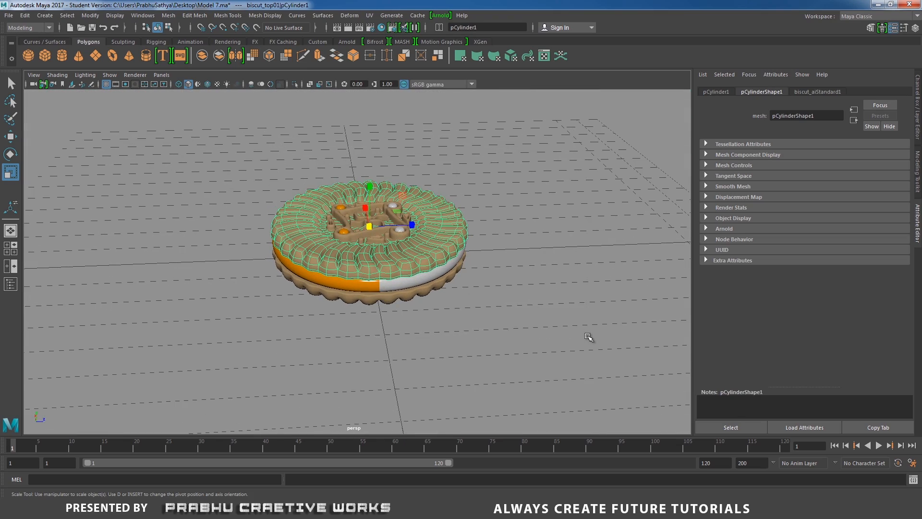
pyautogui.scroll(-6, 531, 243)
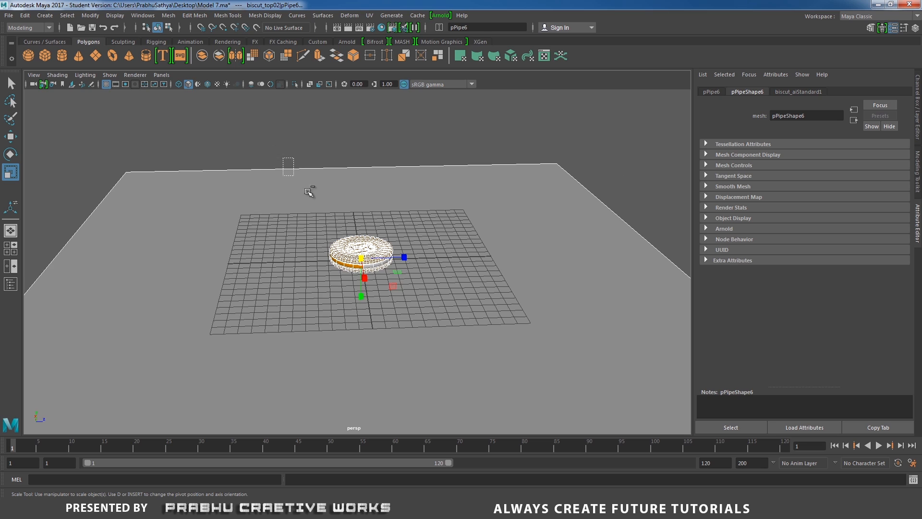
pyautogui.scroll(6, 504, 304)
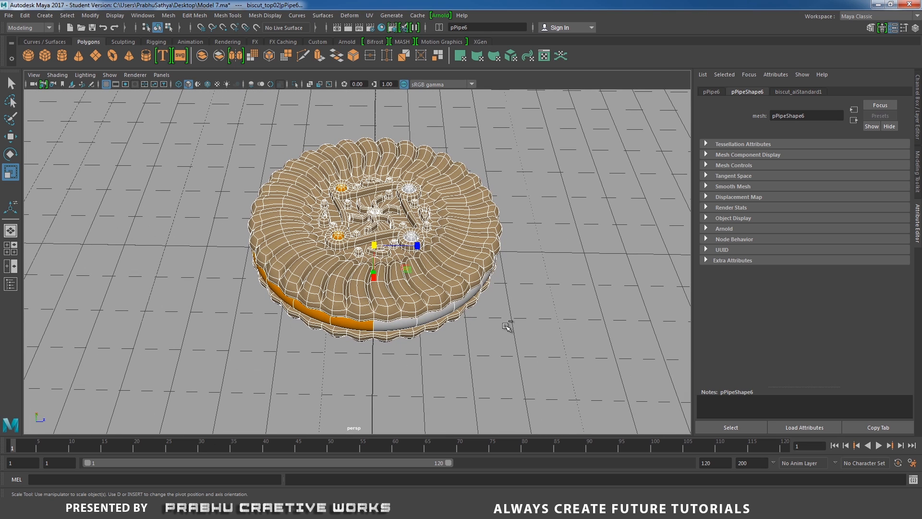
pyautogui.hotkey('ctrl', 'g')
# Step: Duplicate the biscuit group and move the copy about 3.72 units along Z
pyautogui.press('space')
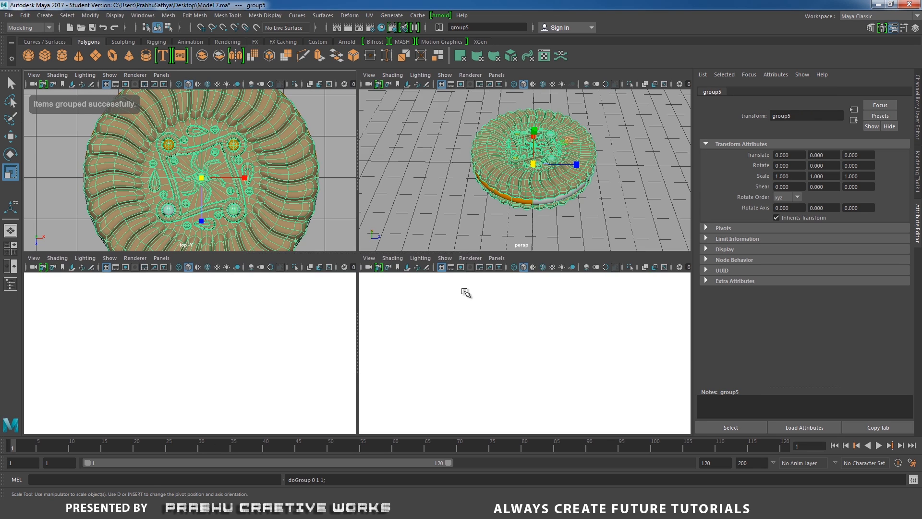
pyautogui.keyDown('alt'); pyautogui.click(469, 295); pyautogui.keyUp('alt')
pyautogui.press('space')
pyautogui.keyDown('alt'); pyautogui.moveTo(514, 239); pyautogui.dragTo(498, 251); pyautogui.keyUp('alt')
pyautogui.press('w')
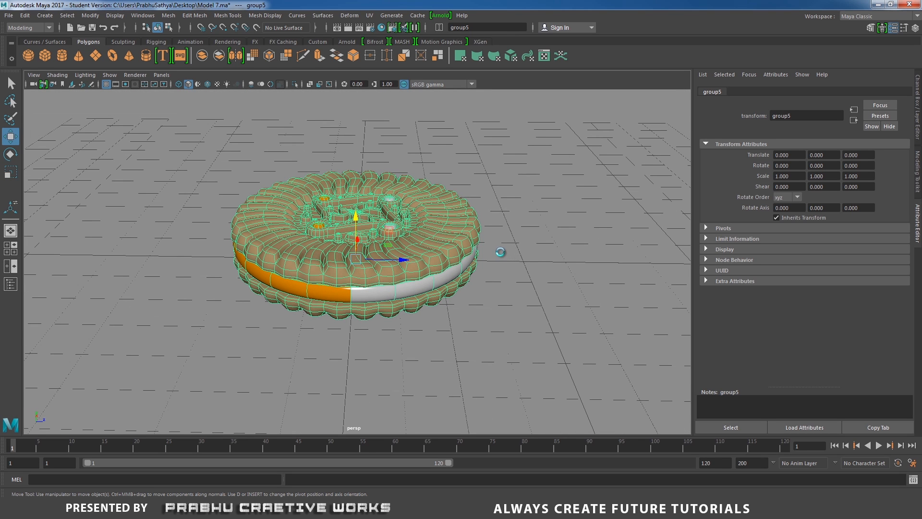
pyautogui.hotkey('ctrl', 'd')
pyautogui.moveTo(404, 259); pyautogui.dragTo(554, 266)
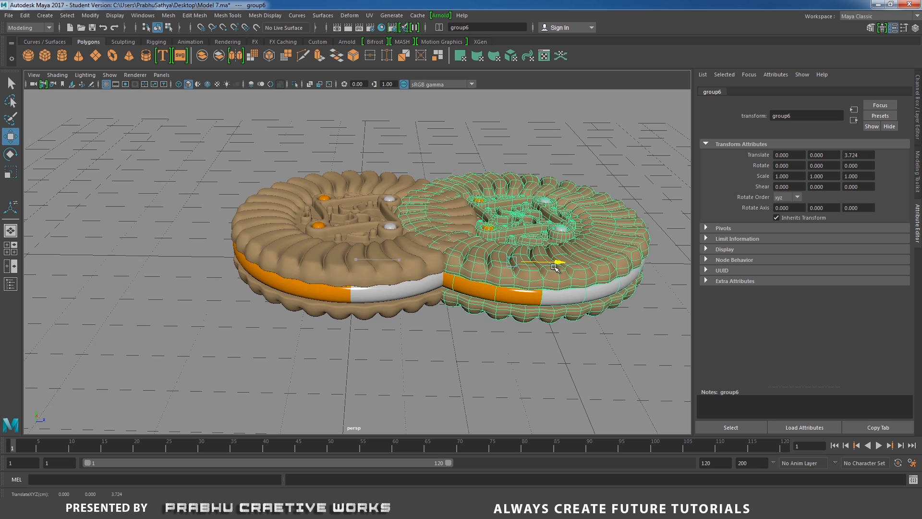
# Step: Raise the duplicated biscuit to about 1.29 units in Y, above the level of the original
pyautogui.keyDown('alt'); pyautogui.moveTo(512, 280); pyautogui.dragTo(438, 309, button='middle'); pyautogui.keyUp('alt')
pyautogui.keyDown('alt'); pyautogui.moveTo(438, 308); pyautogui.dragTo(436, 286); pyautogui.keyUp('alt')
pyautogui.moveTo(447, 243); pyautogui.dragTo(464, 187)
# Step: Tilt the duplicated biscuit about 16 degrees around X in the side view
pyautogui.press('space')
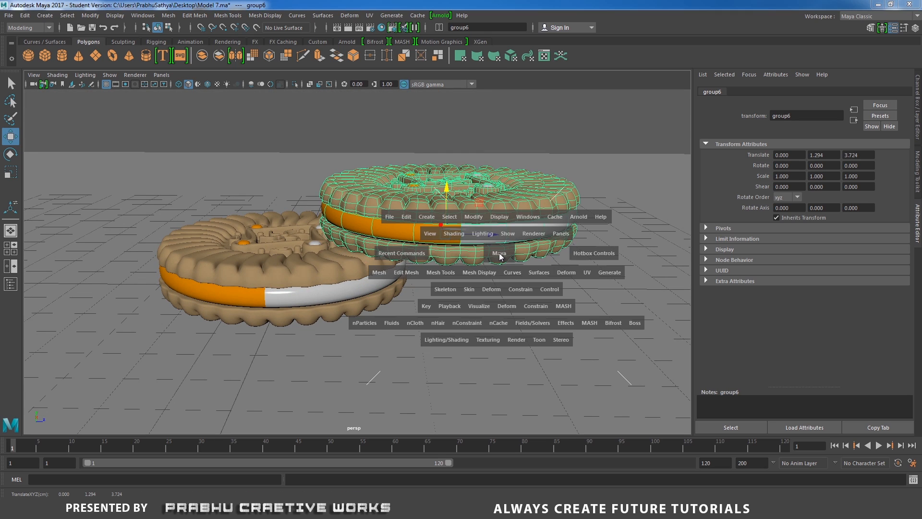
pyautogui.moveTo(514, 257); pyautogui.dragTo(546, 254)
pyautogui.keyDown('alt'); pyautogui.moveTo(481, 252); pyautogui.dragTo(538, 260, button='middle'); pyautogui.keyUp('alt')
pyautogui.keyDown('alt'); pyautogui.moveTo(537, 260); pyautogui.dragTo(646, 317, button='right'); pyautogui.keyUp('alt')
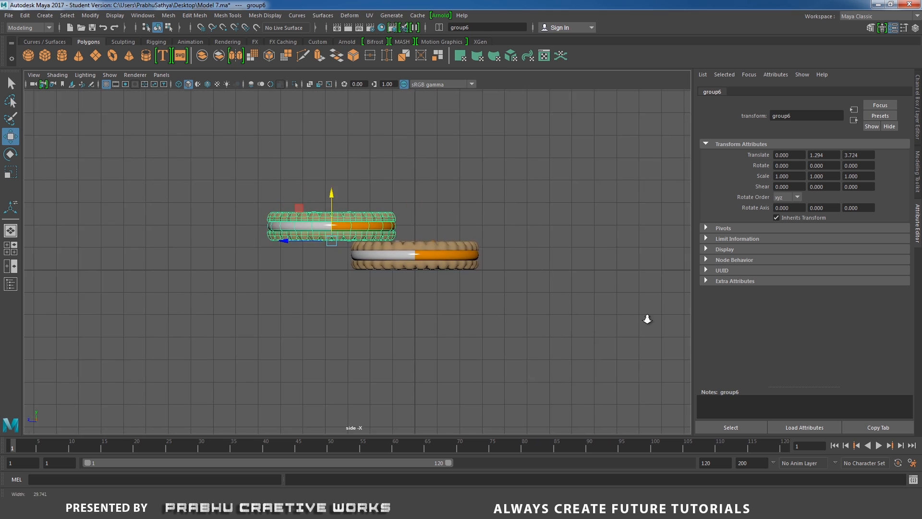
pyautogui.keyDown('alt'); pyautogui.moveTo(440, 237); pyautogui.dragTo(470, 246, button='middle'); pyautogui.keyUp('alt')
pyautogui.keyDown('alt'); pyautogui.moveTo(470, 247); pyautogui.dragTo(500, 269, button='right'); pyautogui.keyUp('alt')
pyautogui.press('e')
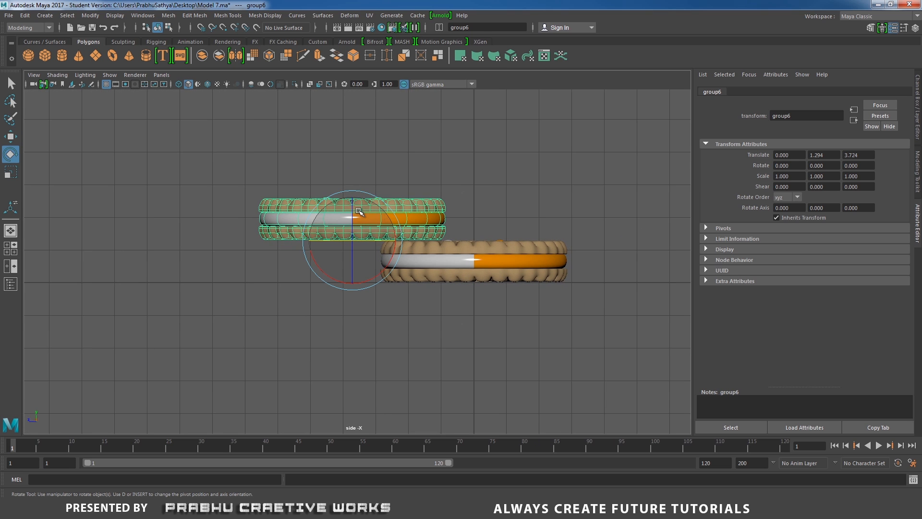
pyautogui.moveTo(321, 267); pyautogui.dragTo(331, 271)
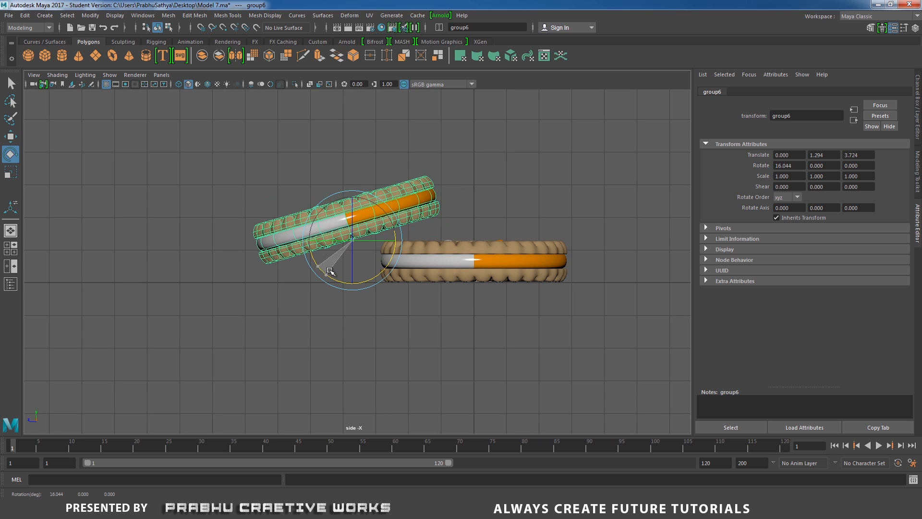
pyautogui.click(370, 278)
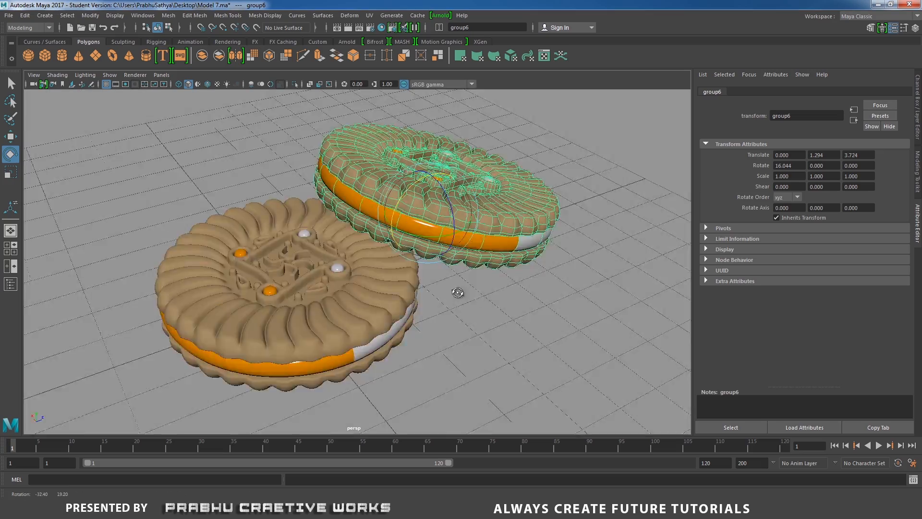
# Step: Lean the tilted biscuit against the original by moving it to about 0.711 in Y and 3.856 in Z
pyautogui.keyDown('alt'); pyautogui.moveTo(460, 293); pyautogui.dragTo(428, 206); pyautogui.keyUp('alt')
pyautogui.press('w')
pyautogui.keyDown('alt'); pyautogui.moveTo(454, 251); pyautogui.dragTo(391, 224); pyautogui.keyUp('alt')
pyautogui.press('space')
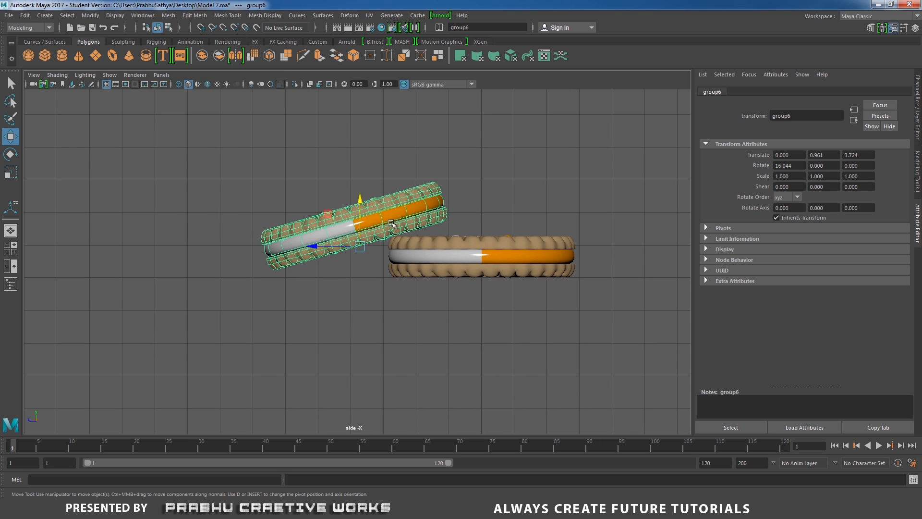
pyautogui.moveTo(359, 197); pyautogui.dragTo(358, 207)
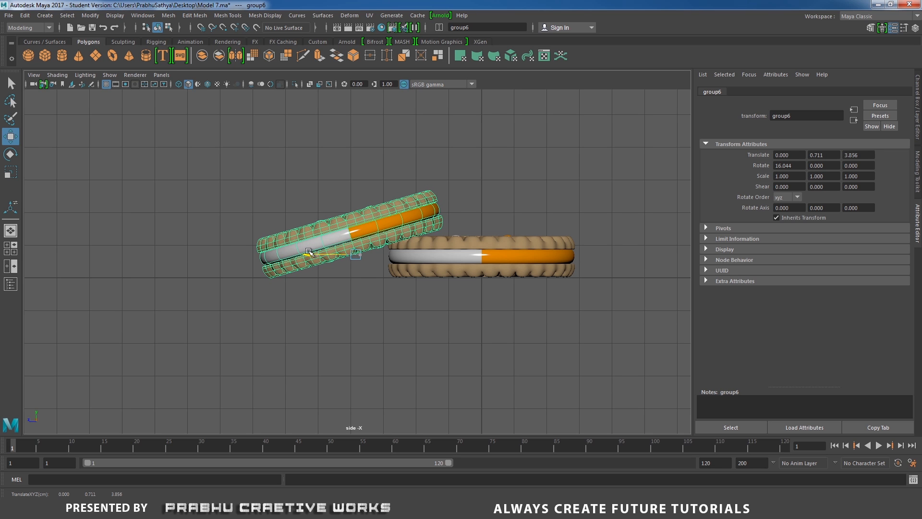
pyautogui.press('space')
pyautogui.moveTo(326, 278); pyautogui.dragTo(328, 260)
# Step: Select the ground plane and assign it a new Arnold aiStandard material
pyautogui.keyDown('alt'); pyautogui.moveTo(333, 259); pyautogui.dragTo(335, 122); pyautogui.keyUp('alt')
pyautogui.scroll(-4, 412, 284)
pyautogui.keyDown('alt'); pyautogui.moveTo(377, 132); pyautogui.dragTo(278, 178, button='right'); pyautogui.keyUp('alt')
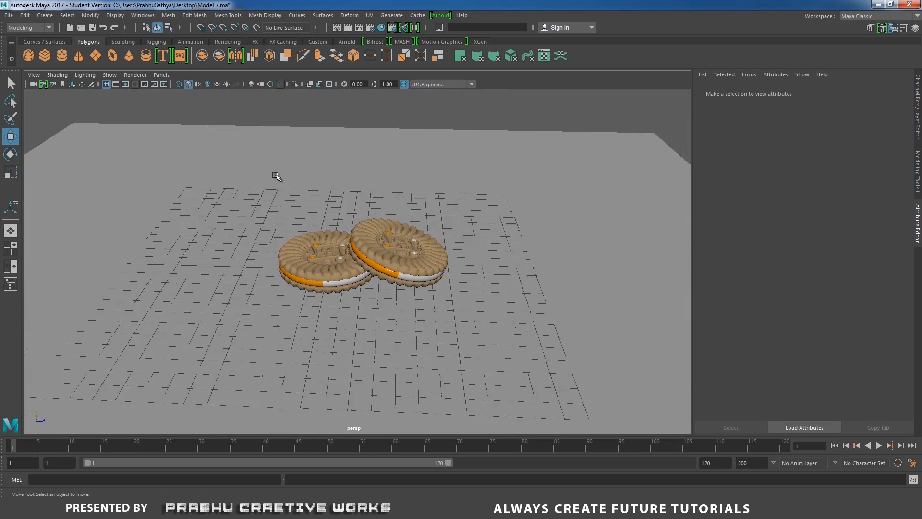
pyautogui.keyDown('alt'); pyautogui.moveTo(278, 177); pyautogui.dragTo(339, 247); pyautogui.keyUp('alt')
pyautogui.moveTo(339, 247)
pyautogui.keyDown('alt'); pyautogui.mouseDown(button='right')
pyautogui.moveTo(376, 273)
pyautogui.moveTo(323, 246)
pyautogui.mouseUp(button='right'); pyautogui.keyUp('alt')
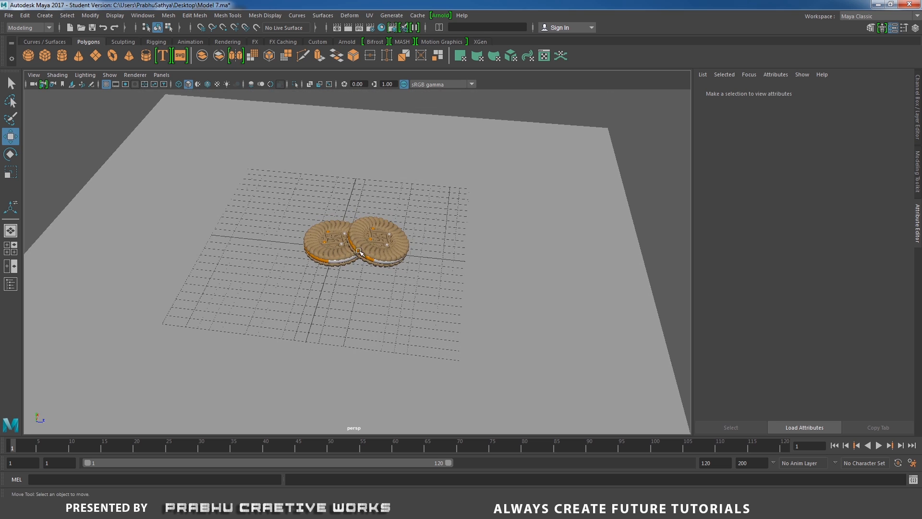
pyautogui.click(532, 259)
pyautogui.keyDown('alt'); pyautogui.moveTo(491, 192); pyautogui.dragTo(288, 434, button='right'); pyautogui.keyUp('alt')
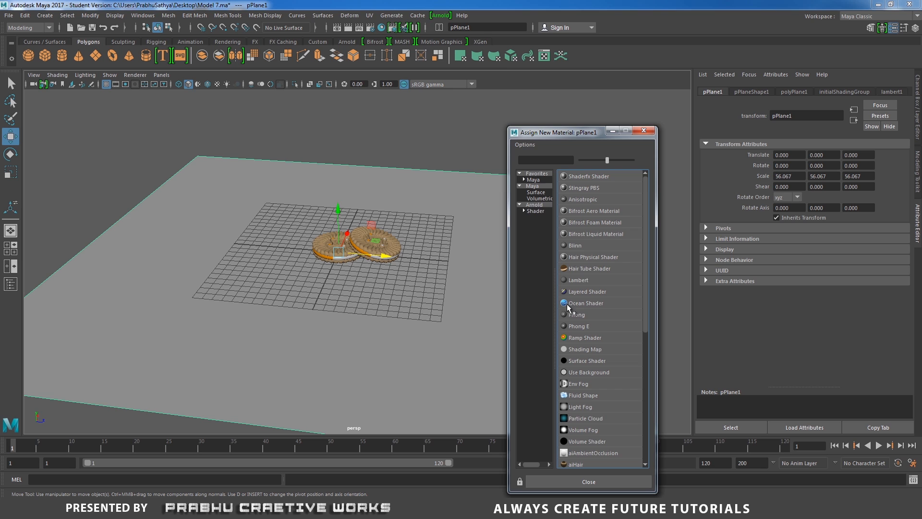
pyautogui.click(531, 205)
pyautogui.click(580, 238)
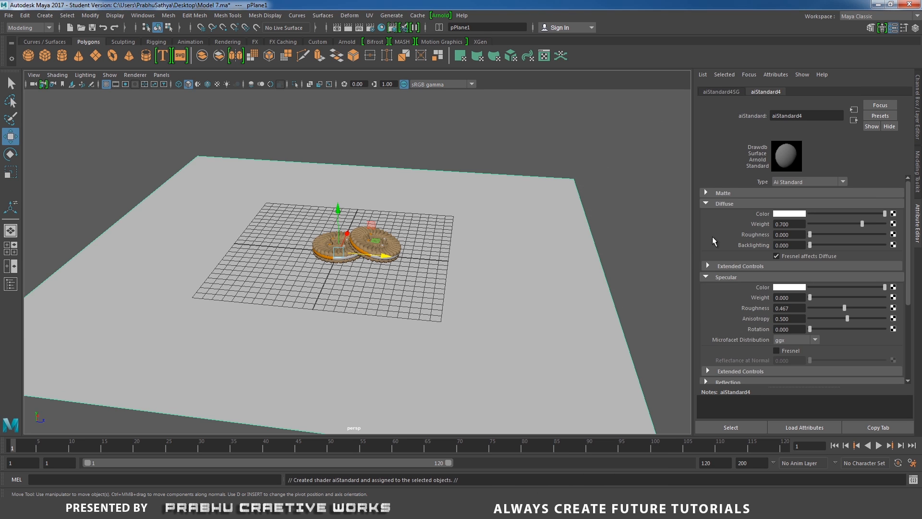
# Step: Darken the diffuse color of the ground plane's aiStandard material to a medium grey, then deselect the plane
pyautogui.click(855, 213)
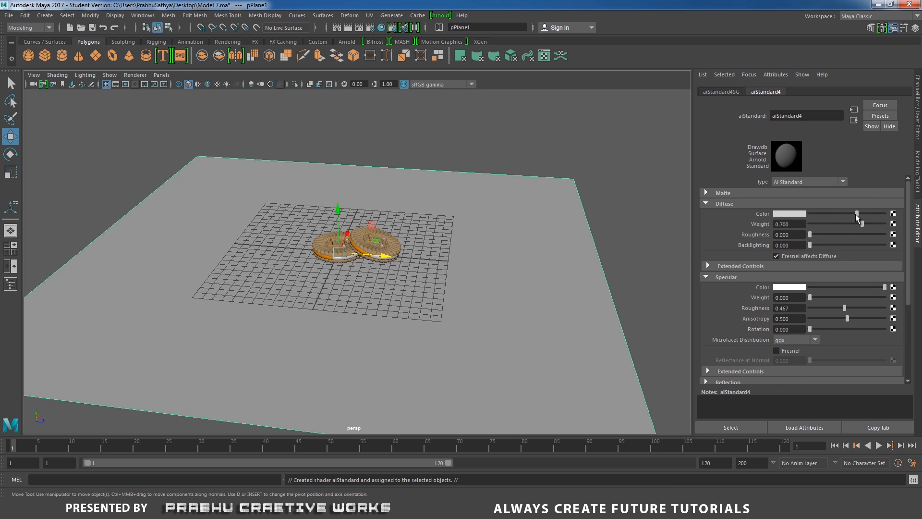
pyautogui.moveTo(854, 214); pyautogui.dragTo(852, 214)
pyautogui.keyDown('alt'); pyautogui.moveTo(522, 124); pyautogui.dragTo(518, 152); pyautogui.keyUp('alt')
pyautogui.keyDown('alt'); pyautogui.moveTo(518, 153); pyautogui.dragTo(618, 204, button='right'); pyautogui.keyUp('alt')
pyautogui.keyDown('alt'); pyautogui.moveTo(561, 164); pyautogui.dragTo(542, 175, button='middle'); pyautogui.keyUp('alt')
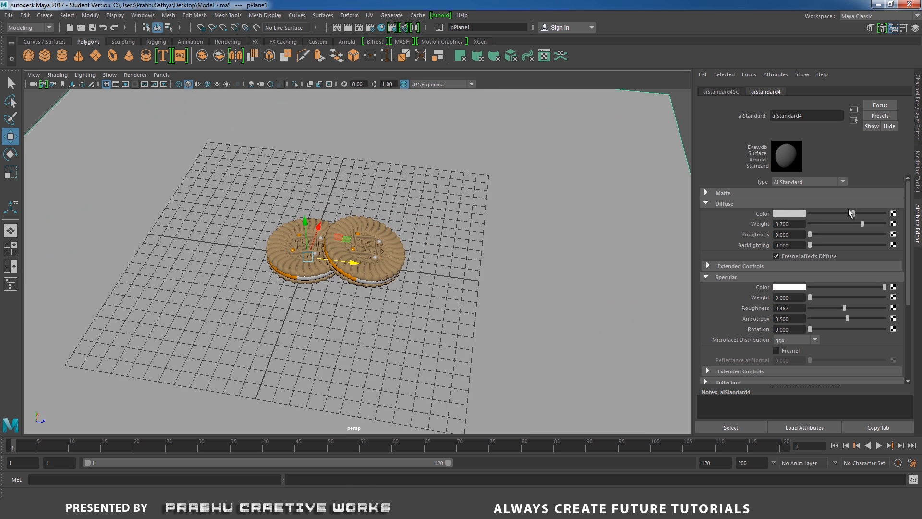
pyautogui.moveTo(850, 212); pyautogui.dragTo(848, 214)
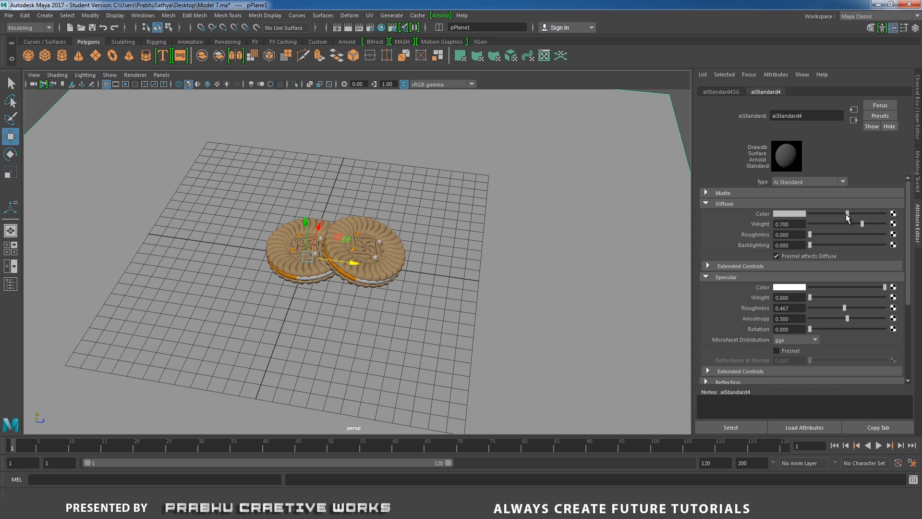
pyautogui.moveTo(844, 218); pyautogui.dragTo(840, 219)
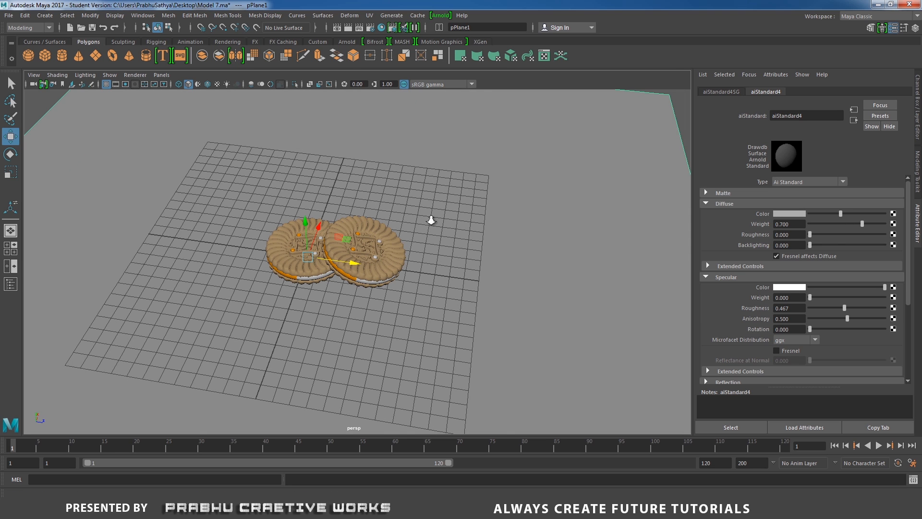
pyautogui.scroll(-5, 431, 220)
pyautogui.click(202, 109)
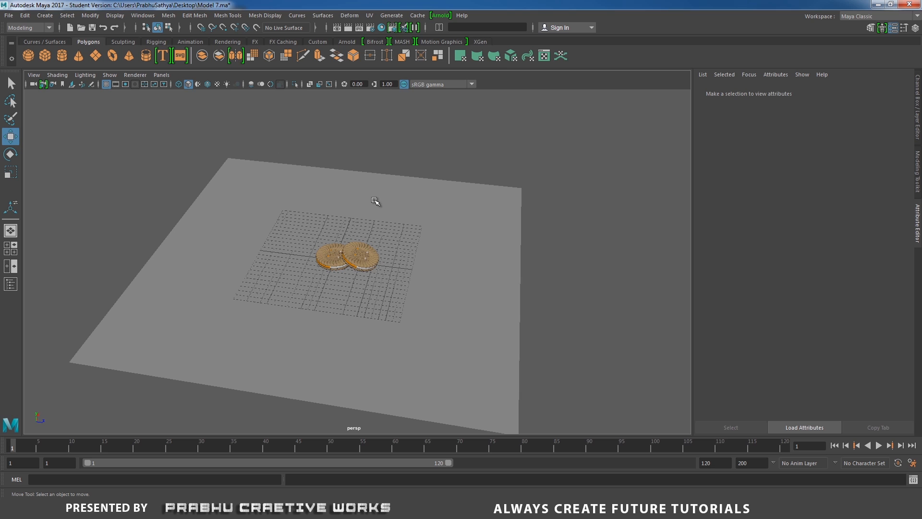
# Step: Arrange the workspace as two side-by-side viewports, top and perspective, and create a new camera
pyautogui.press('space')
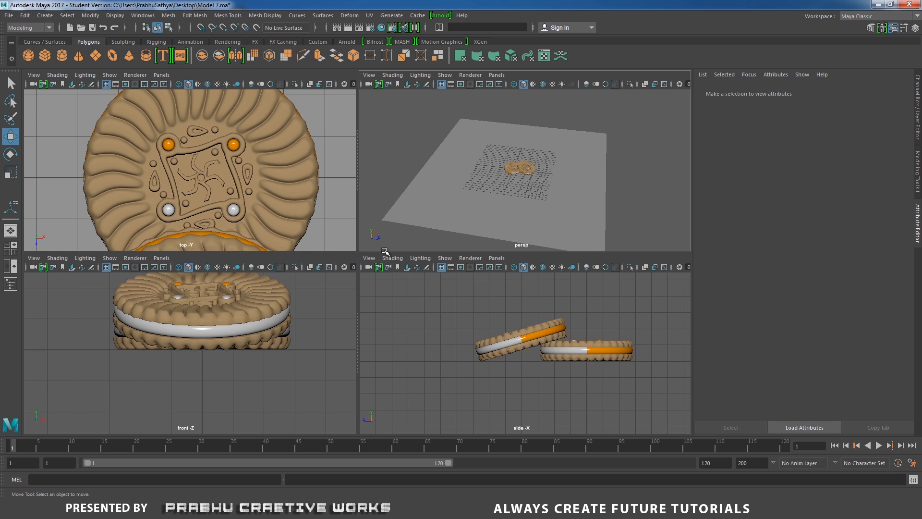
pyautogui.moveTo(383, 251); pyautogui.dragTo(398, 436)
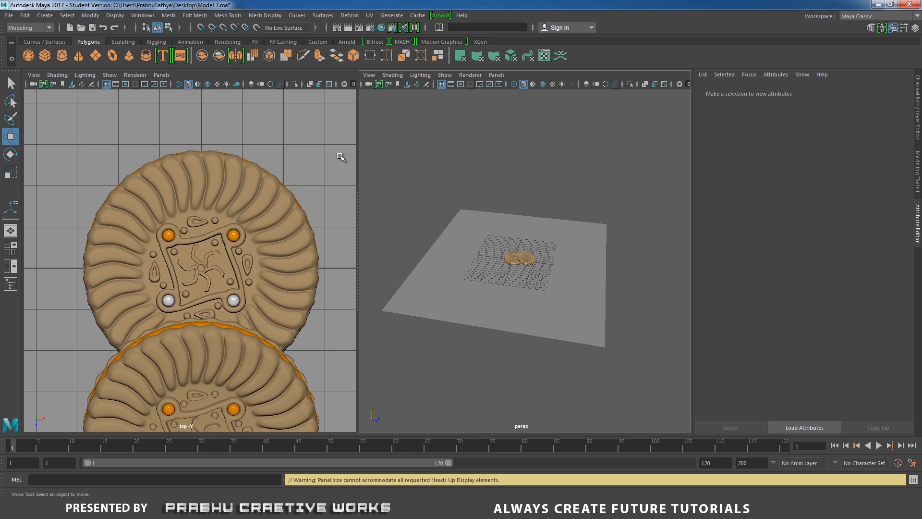
pyautogui.click(228, 42)
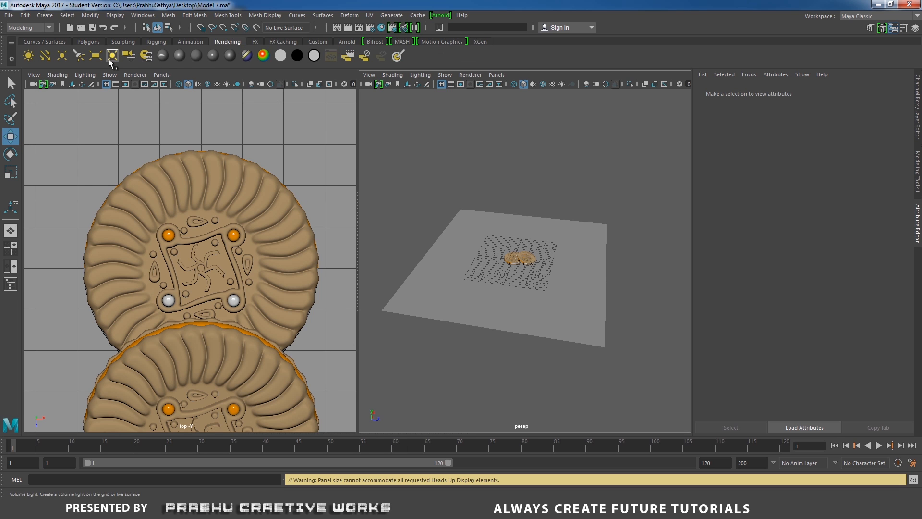
pyautogui.click(129, 56)
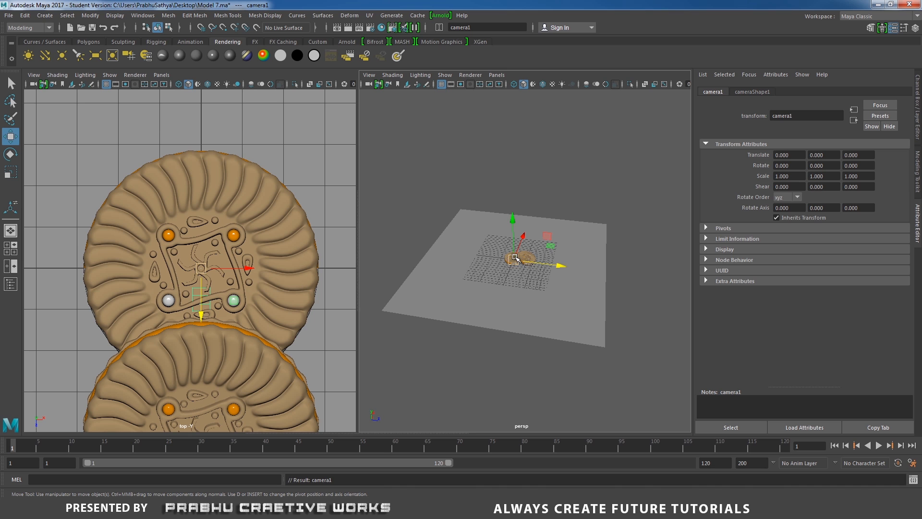
# Step: Scale the new camera uniformly to about 13.026
pyautogui.keyDown('alt'); pyautogui.moveTo(499, 284); pyautogui.dragTo(525, 321); pyautogui.keyUp('alt')
pyautogui.scroll(3, 524, 321)
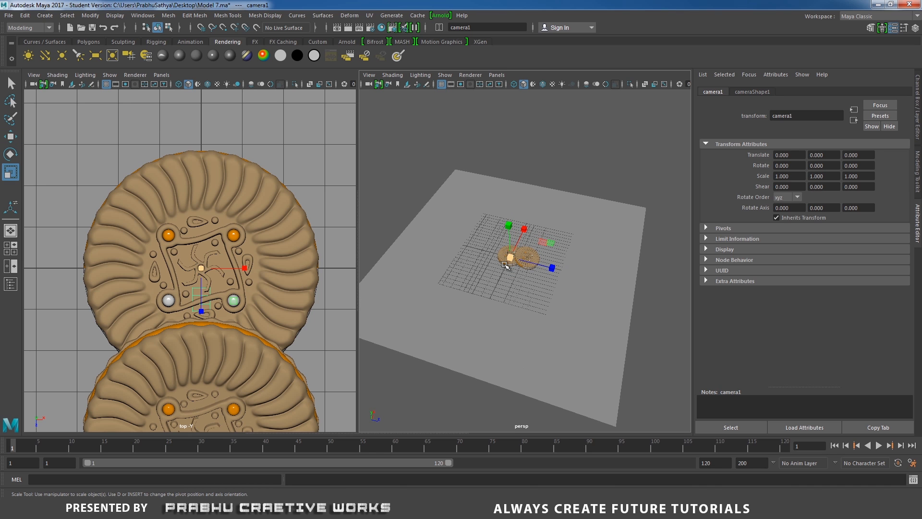
pyautogui.press('r')
pyautogui.moveTo(510, 258); pyautogui.dragTo(645, 174)
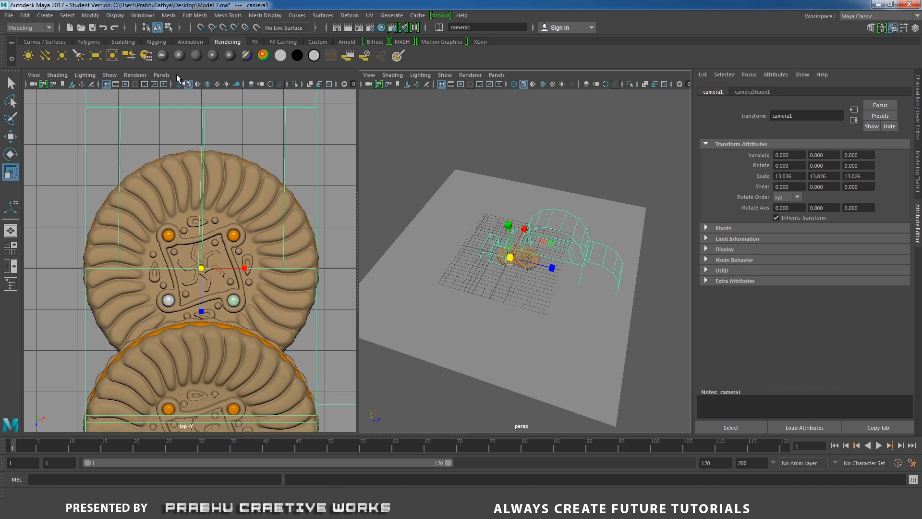
# Step: Look through camera1 in the top-view viewport and frame both biscuits from an elevated angle
pyautogui.click(161, 75)
pyautogui.moveTo(185, 83)
pyautogui.click(265, 86)
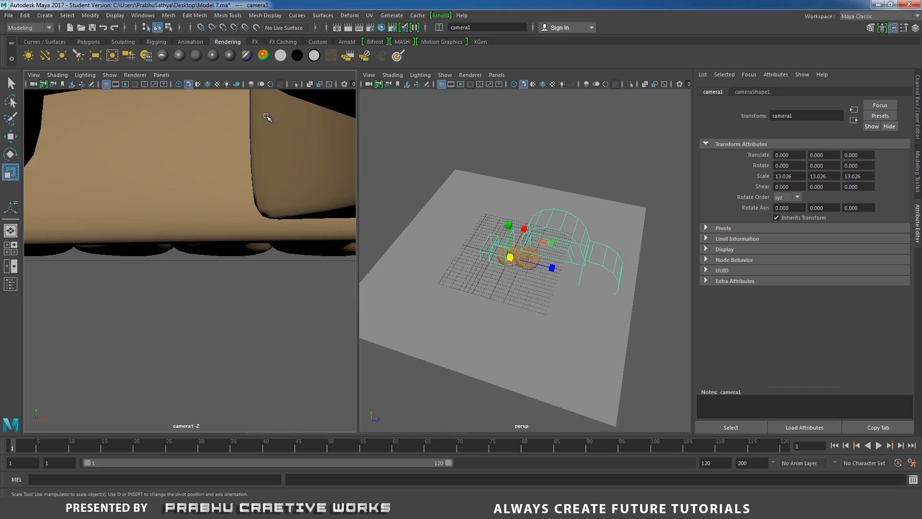
pyautogui.scroll(-4, 101, 211)
pyautogui.keyDown('alt'); pyautogui.moveTo(101, 209); pyautogui.dragTo(228, 286); pyautogui.keyUp('alt')
pyautogui.scroll(-5, 91, 268)
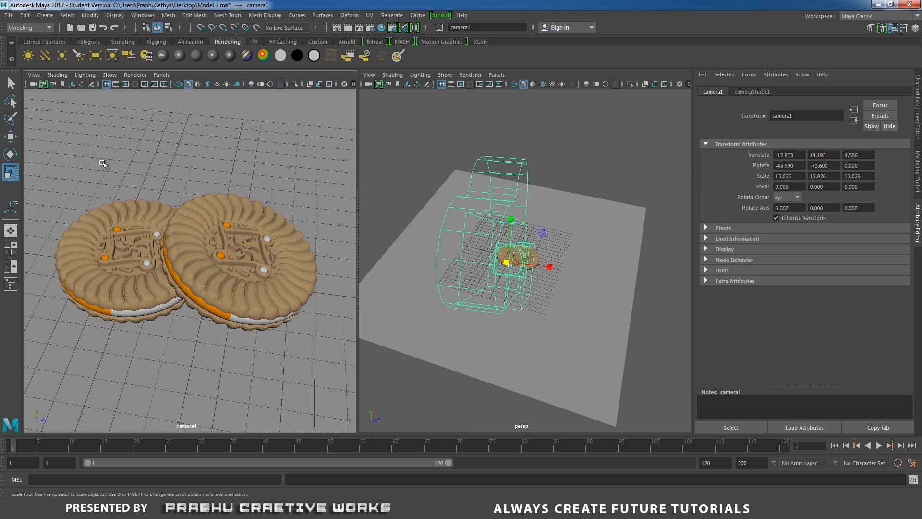
# Step: Set camera1's view to Overscan with the Resolution Gate shown, and bring the camera closer to the biscuits
pyautogui.click(33, 75)
pyautogui.moveTo(144, 277)
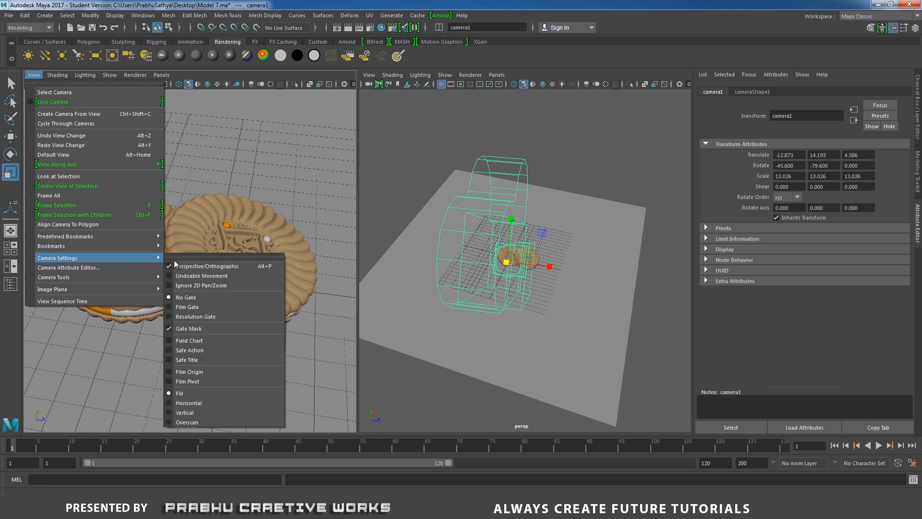
pyautogui.click(195, 421)
pyautogui.click(33, 75)
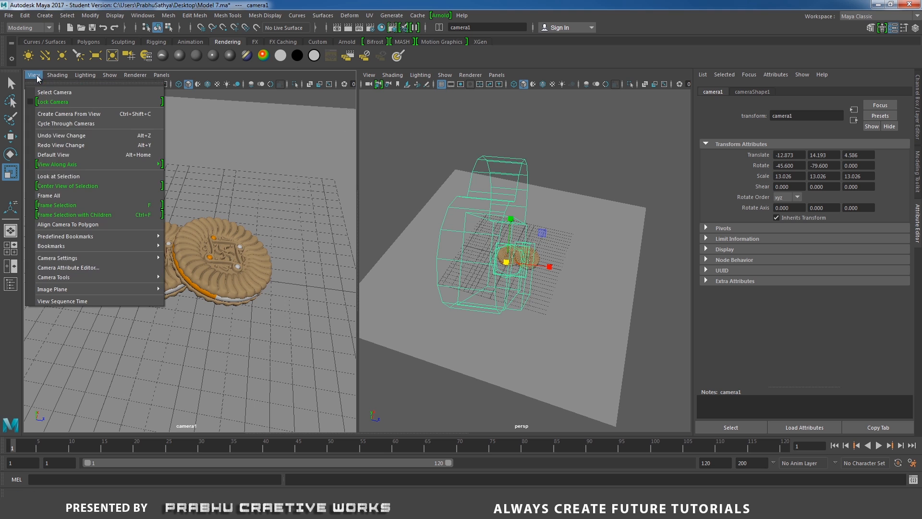
pyautogui.moveTo(80, 259)
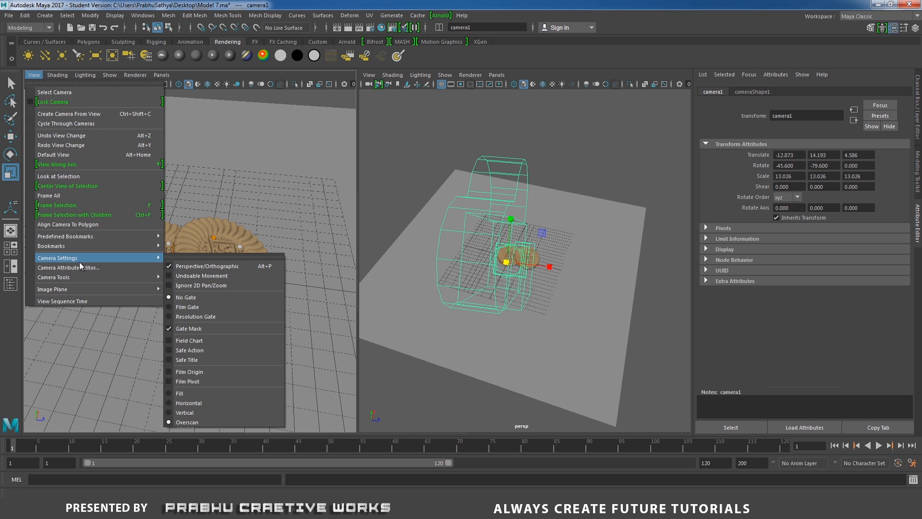
pyautogui.click(220, 316)
pyautogui.scroll(3, 245, 275)
pyautogui.scroll(1, 245, 275)
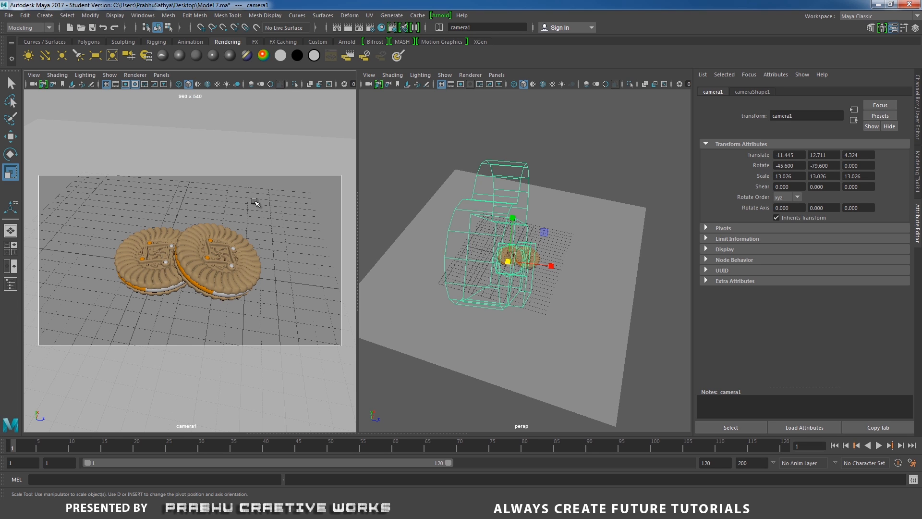
# Step: Configure the render settings to use camera1 as the renderable camera and the HD_1080 image size preset
pyautogui.click(372, 28)
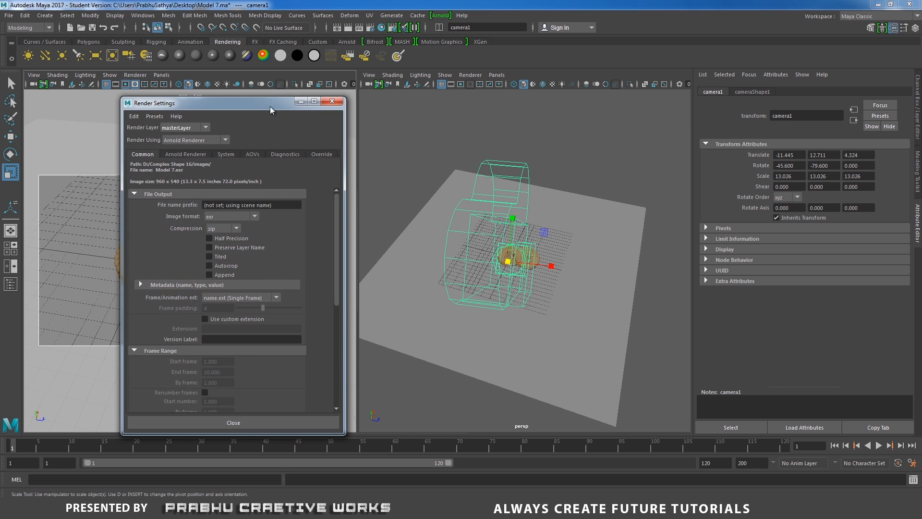
pyautogui.scroll(-5, 456, 281)
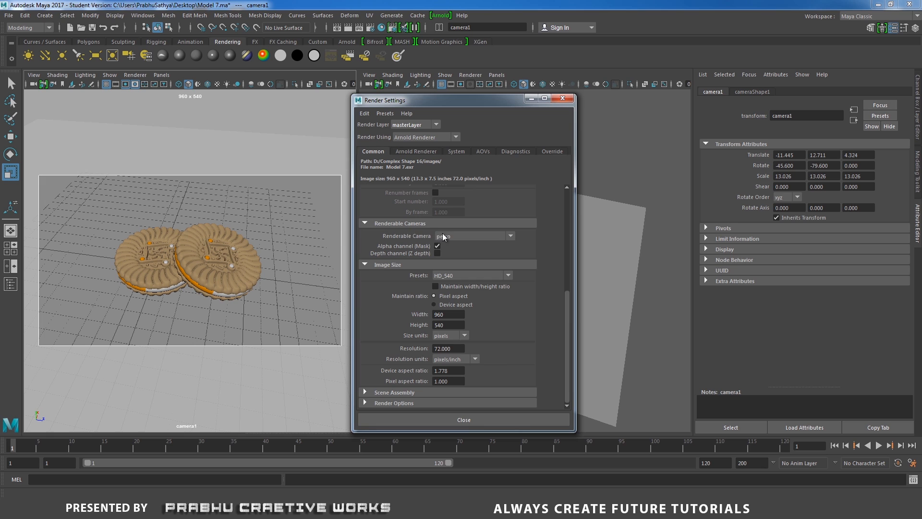
pyautogui.click(472, 235)
pyautogui.click(456, 266)
pyautogui.click(460, 275)
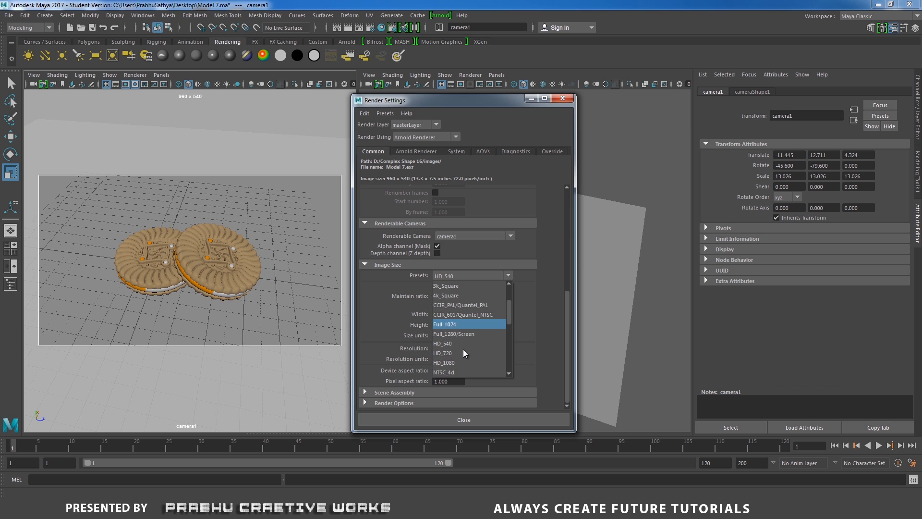
pyautogui.click(444, 363)
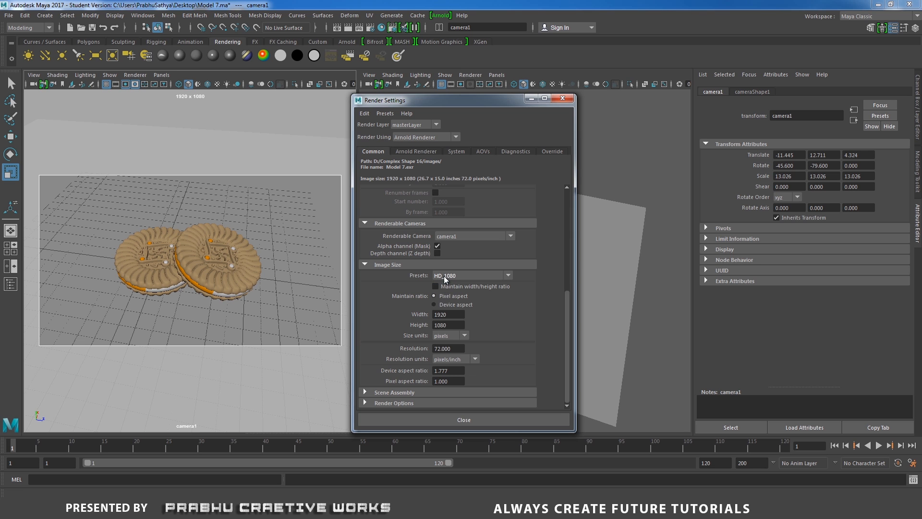
pyautogui.click(459, 420)
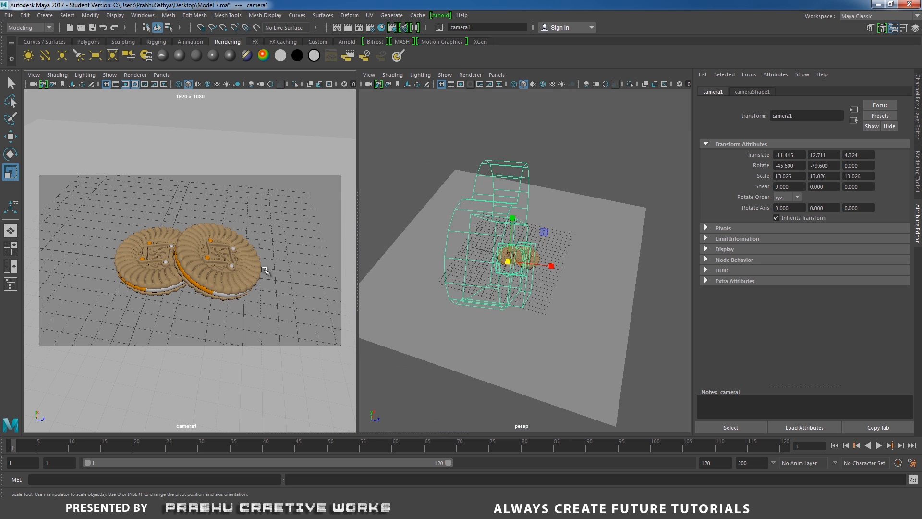
# Step: Pull camera1 back from the biscuits to about -16.302, 17.677, 5.167
pyautogui.scroll(1, 256, 257)
pyautogui.scroll(2, 259, 254)
pyautogui.scroll(-4, 271, 246)
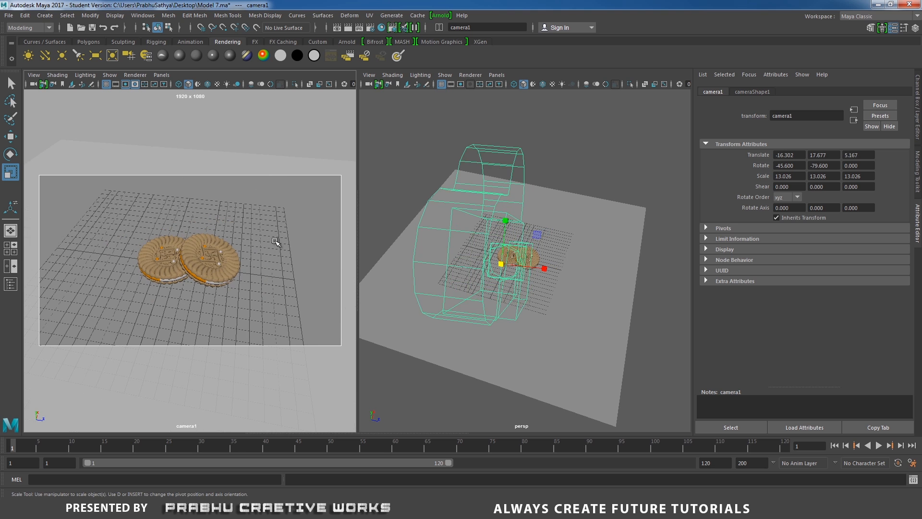
# Step: Create an area light and scale it uniformly to about 7.509
pyautogui.keyDown('alt'); pyautogui.moveTo(542, 255); pyautogui.dragTo(496, 240); pyautogui.keyUp('alt')
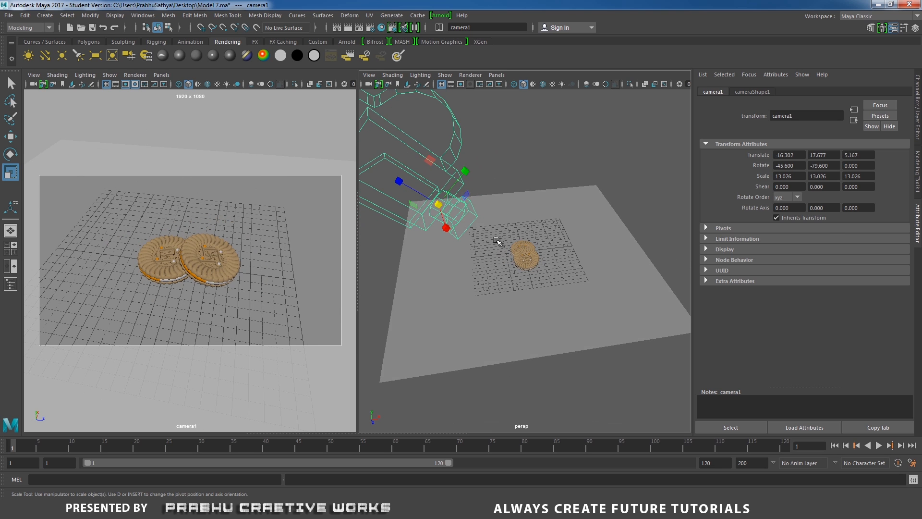
pyautogui.click(95, 55)
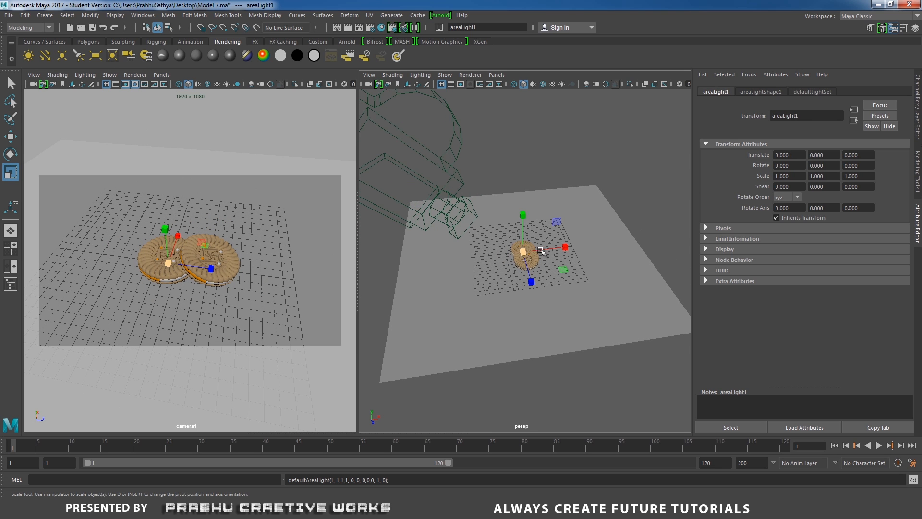
pyautogui.moveTo(525, 253); pyautogui.dragTo(612, 277)
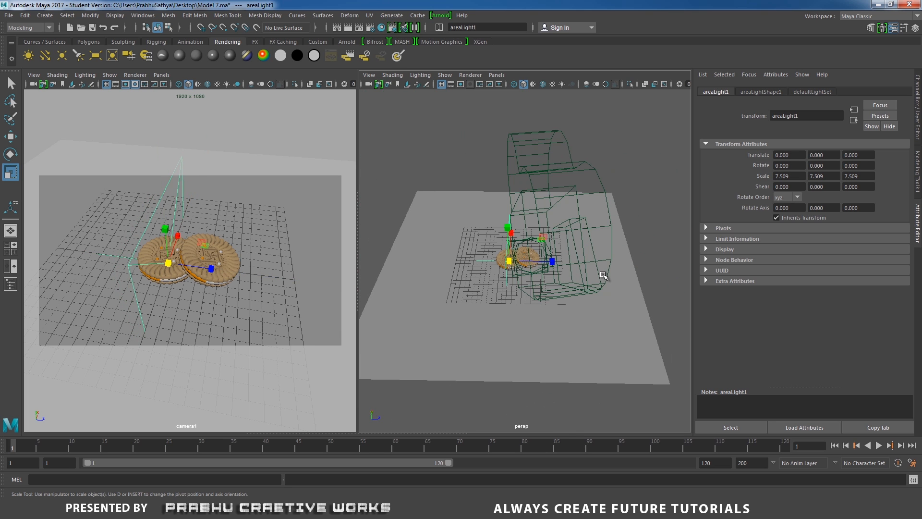
# Step: Move the area light to about -12.548 in X and 20.592 in Y, and rotate it to about 71.185, -98.751, -127.904
pyautogui.press('e')
pyautogui.moveTo(560, 267); pyautogui.dragTo(513, 240)
pyautogui.keyDown('alt'); pyautogui.moveTo(513, 259); pyautogui.dragTo(379, 267); pyautogui.keyUp('alt')
pyautogui.press('w')
pyautogui.moveTo(565, 258); pyautogui.dragTo(483, 171)
pyautogui.press('e')
pyautogui.keyDown('alt'); pyautogui.moveTo(510, 209); pyautogui.dragTo(531, 222); pyautogui.keyUp('alt')
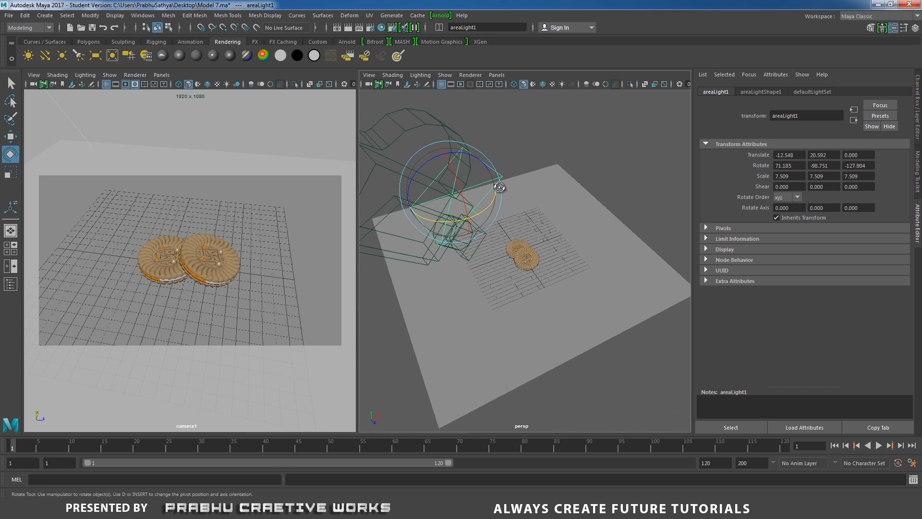
pyautogui.keyDown('alt'); pyautogui.moveTo(498, 187); pyautogui.dragTo(471, 163); pyautogui.keyUp('alt')
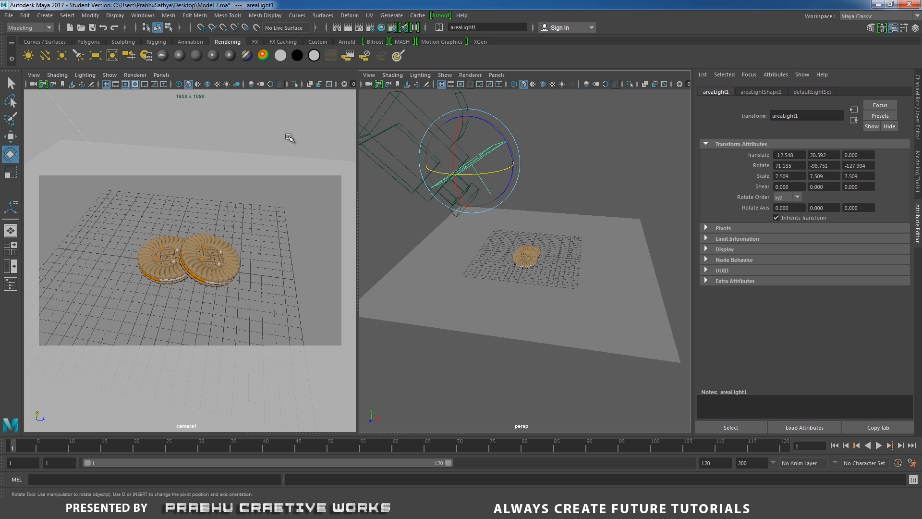
# Step: Open the Arnold RenderView and render the scene through cameraShape1
pyautogui.click(439, 17)
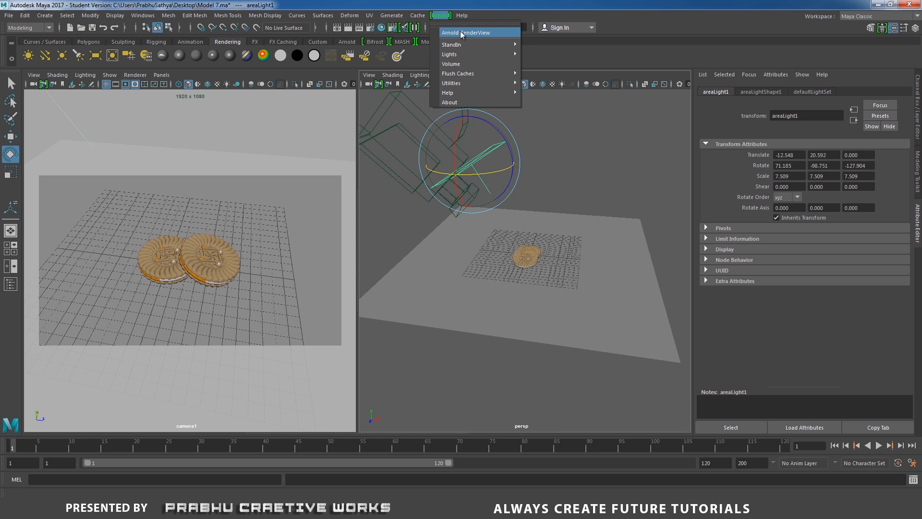
pyautogui.click(461, 32)
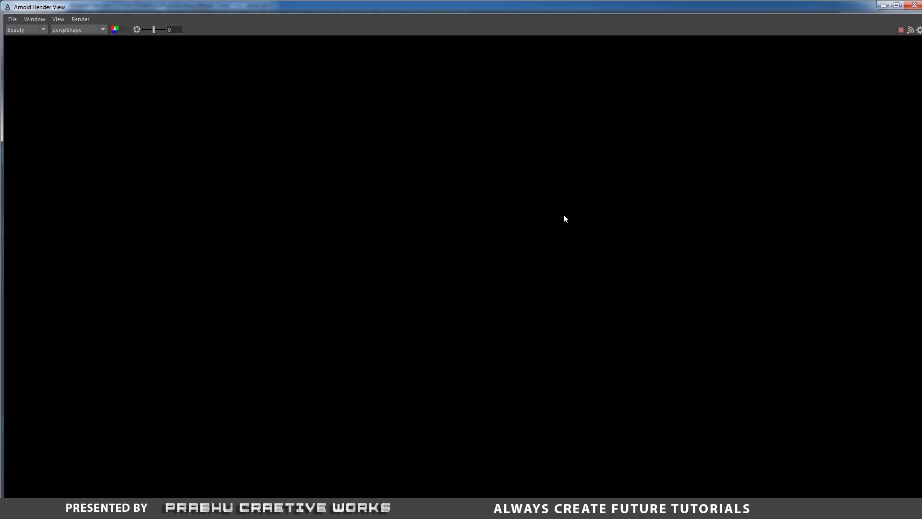
pyautogui.click(71, 29)
pyautogui.click(82, 65)
# Step: Shrink the render window and move it aside so the perspective viewport and light attributes stay accessible
pyautogui.moveTo(738, 8); pyautogui.dragTo(751, 98)
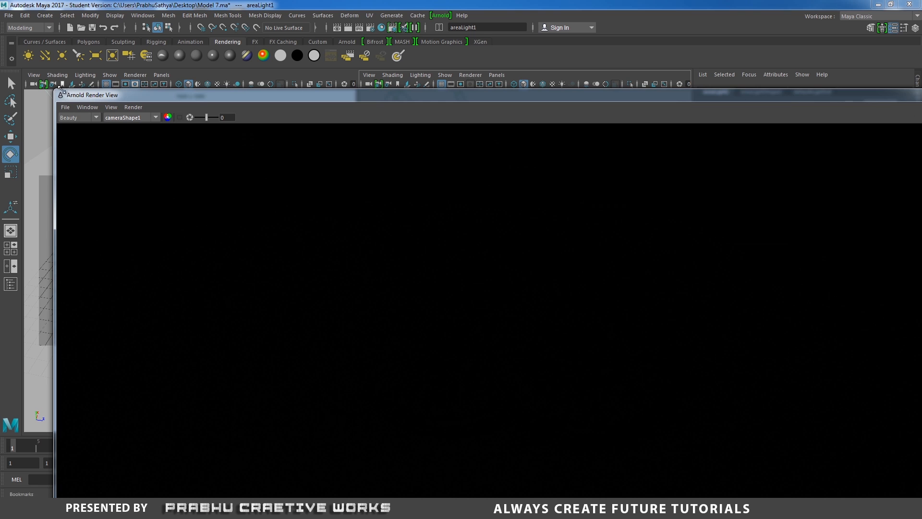
pyautogui.moveTo(57, 91); pyautogui.dragTo(532, 237)
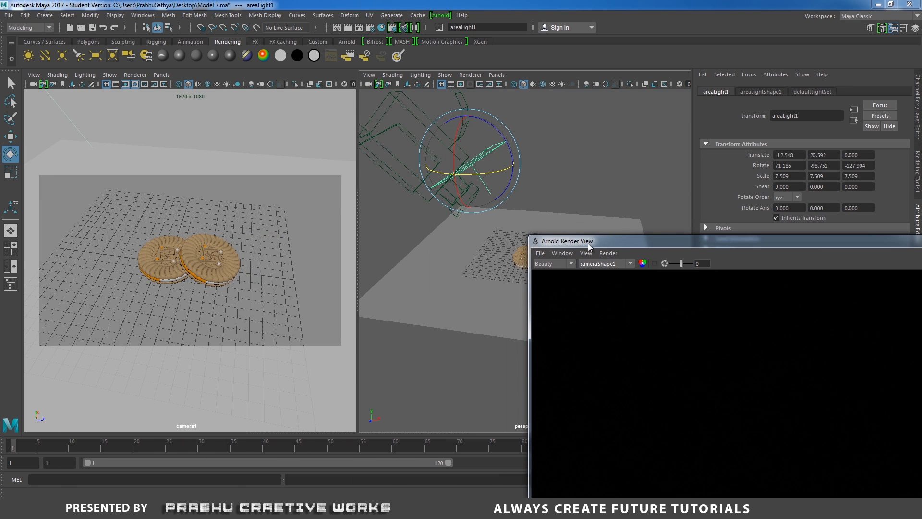
pyautogui.moveTo(589, 244); pyautogui.dragTo(111, 89)
pyautogui.click(40, 189)
pyautogui.click(80, 187)
pyautogui.scroll(-1, 80, 187)
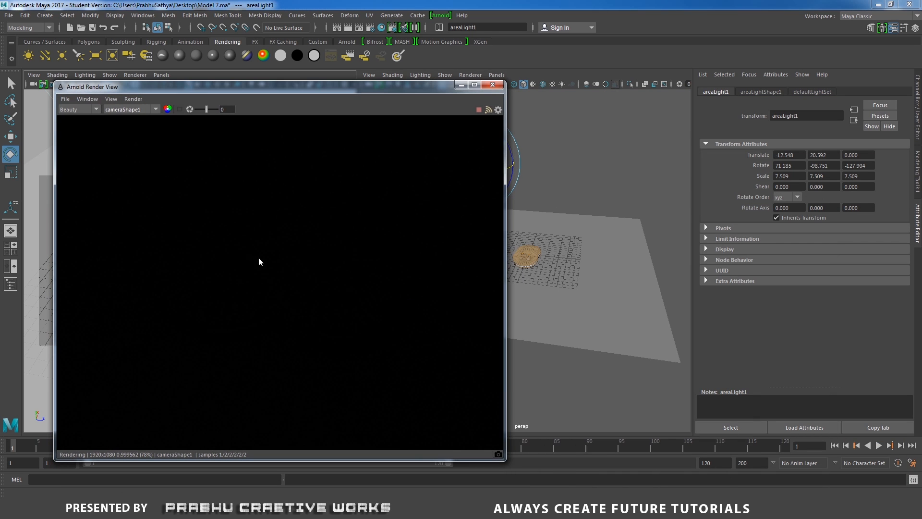
pyautogui.moveTo(375, 98); pyautogui.dragTo(306, 110)
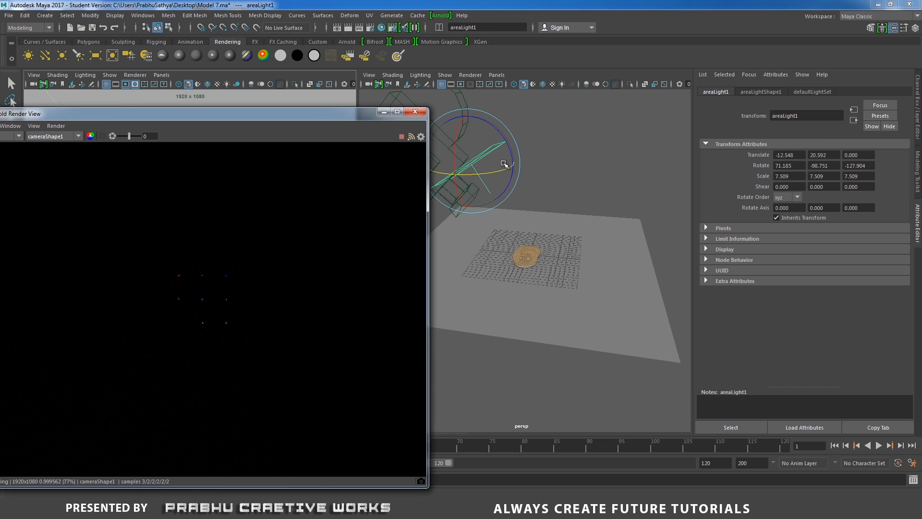
# Step: Raise the area light's Arnold exposure through 5 and 10 to 11 while checking the live render
pyautogui.click(761, 92)
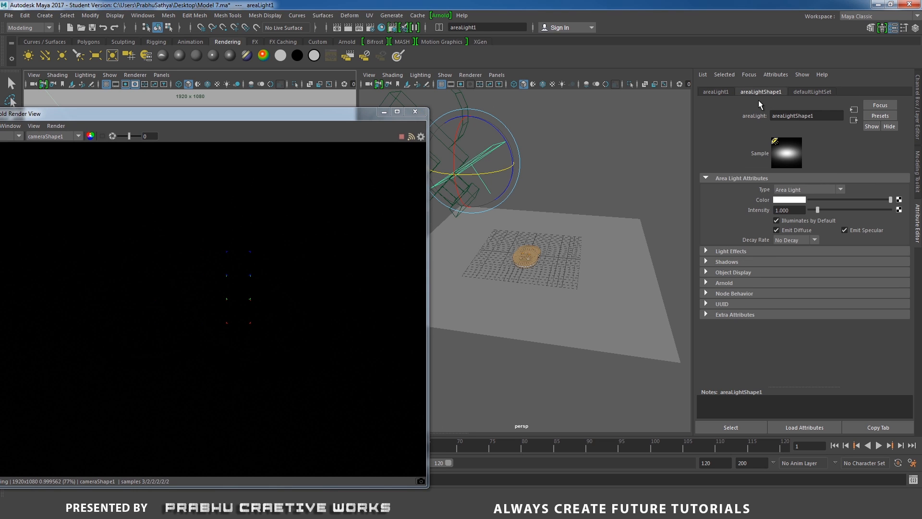
pyautogui.click(719, 283)
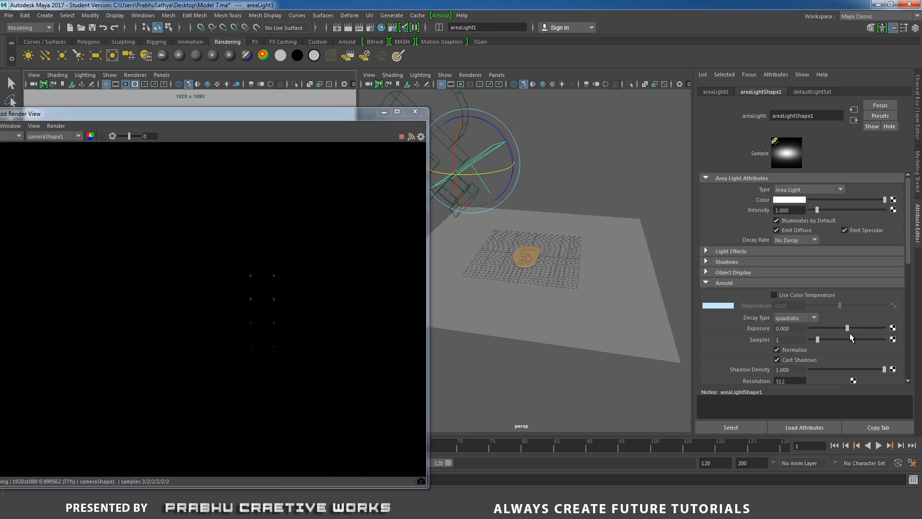
pyautogui.moveTo(852, 327); pyautogui.dragTo(883, 327)
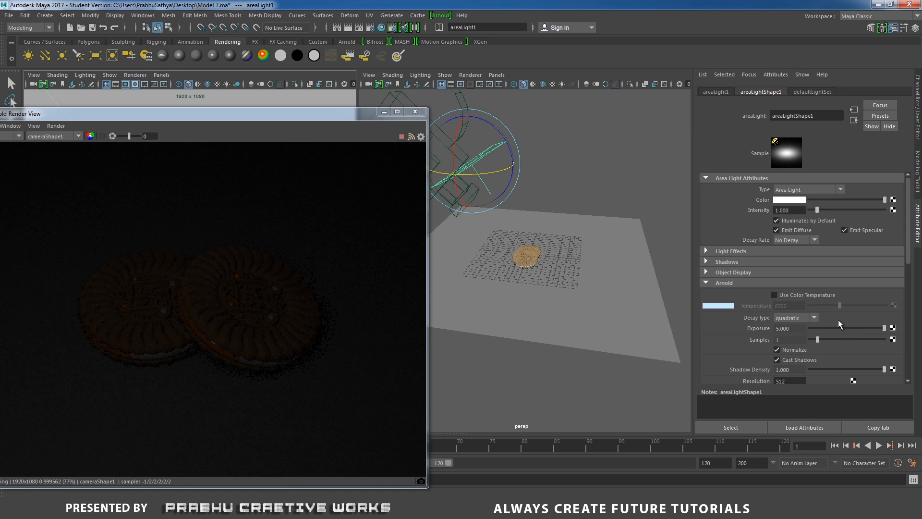
pyautogui.moveTo(798, 328); pyautogui.dragTo(728, 330)
pyautogui.write('10')
pyautogui.press('Return')
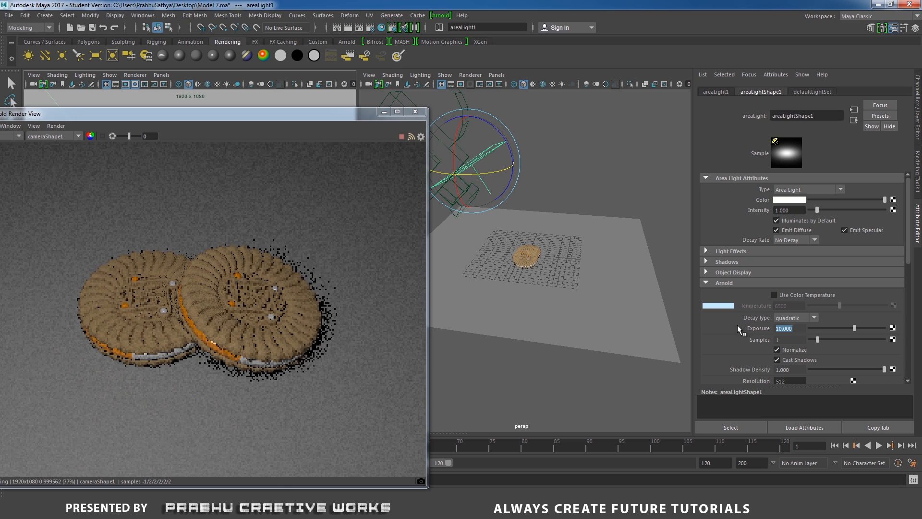
pyautogui.write('11')
pyautogui.press('Return')
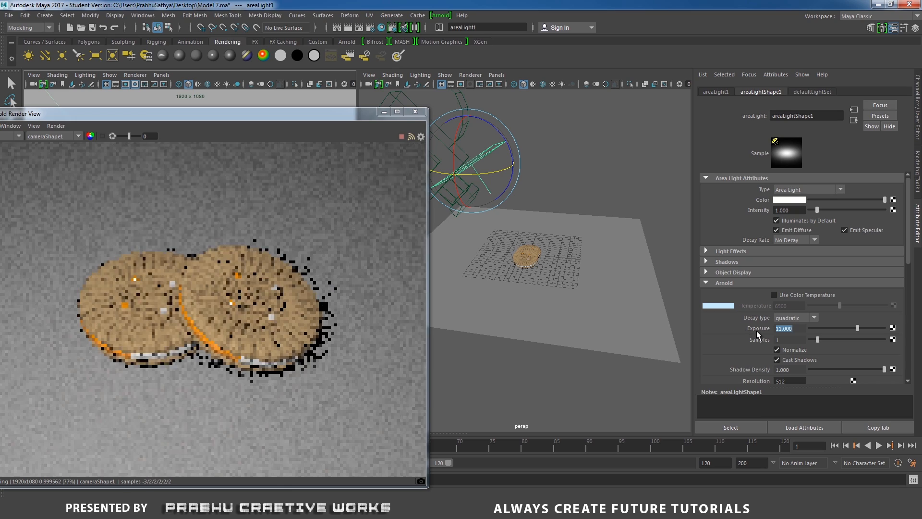
# Step: Move the render window off the camera view and dolly camera1 closer so the two biscuits fill more of the frame
pyautogui.moveTo(315, 116); pyautogui.dragTo(655, 84)
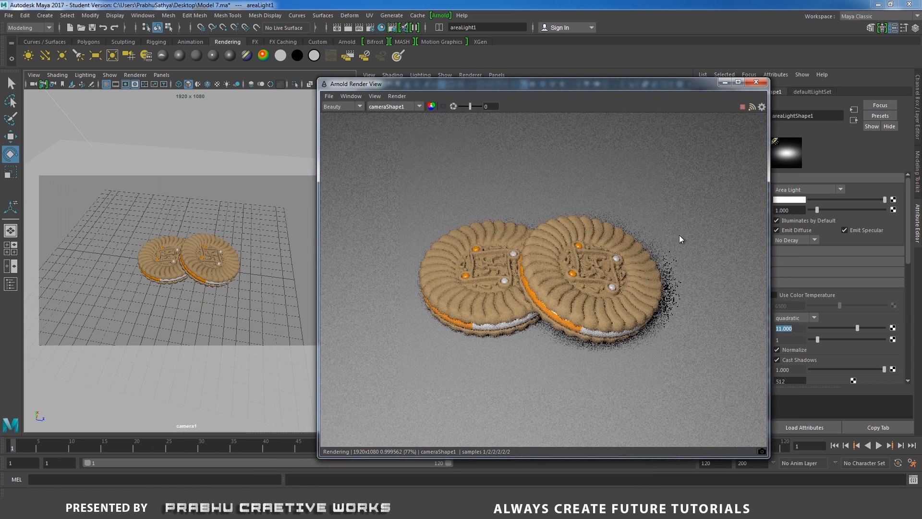
pyautogui.keyDown('alt'); pyautogui.moveTo(630, 278); pyautogui.dragTo(216, 214, button='right'); pyautogui.keyUp('alt')
pyautogui.keyDown('alt'); pyautogui.moveTo(613, 297); pyautogui.dragTo(317, 247, button='right'); pyautogui.keyUp('alt')
pyautogui.keyDown('alt'); pyautogui.moveTo(235, 272); pyautogui.dragTo(278, 294, button='right'); pyautogui.keyUp('alt')
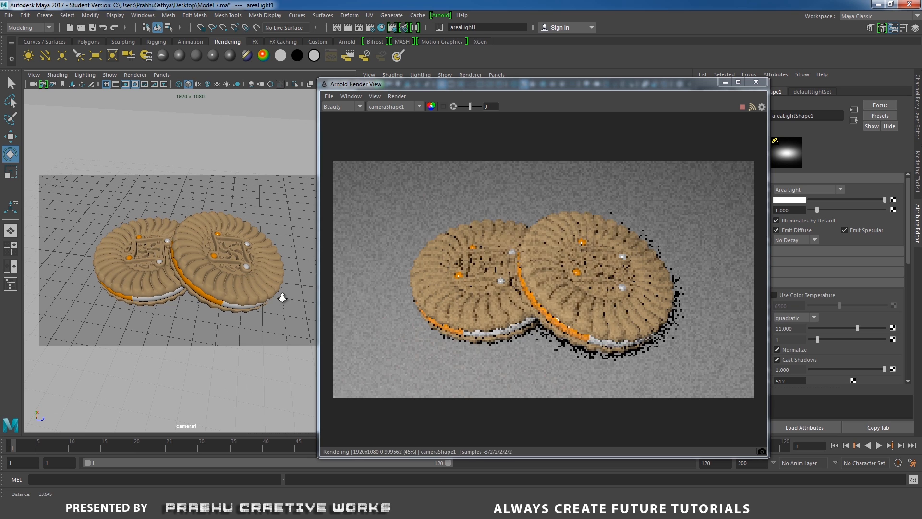
pyautogui.keyDown('alt'); pyautogui.moveTo(278, 294); pyautogui.dragTo(274, 284, button='middle'); pyautogui.keyUp('alt')
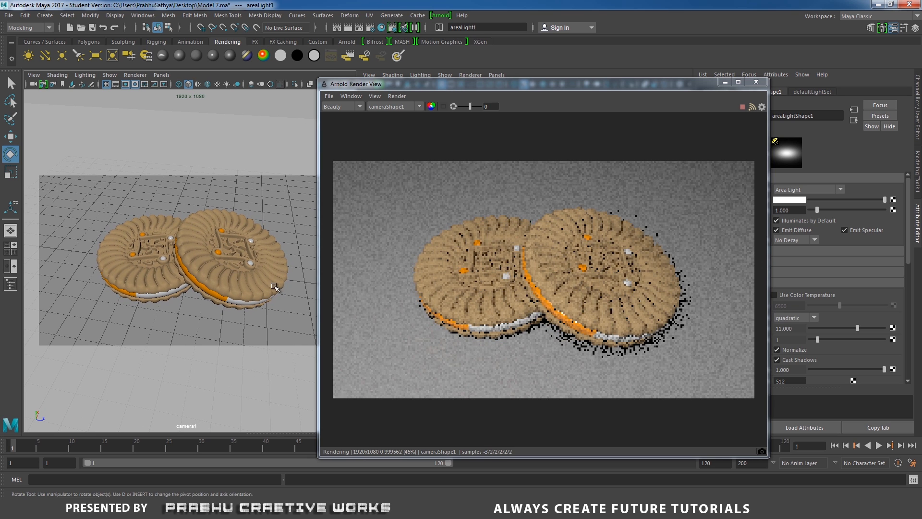
# Step: Try an exposure of 12 on the area light, and settle on 11.5
pyautogui.moveTo(693, 91); pyautogui.dragTo(584, 79)
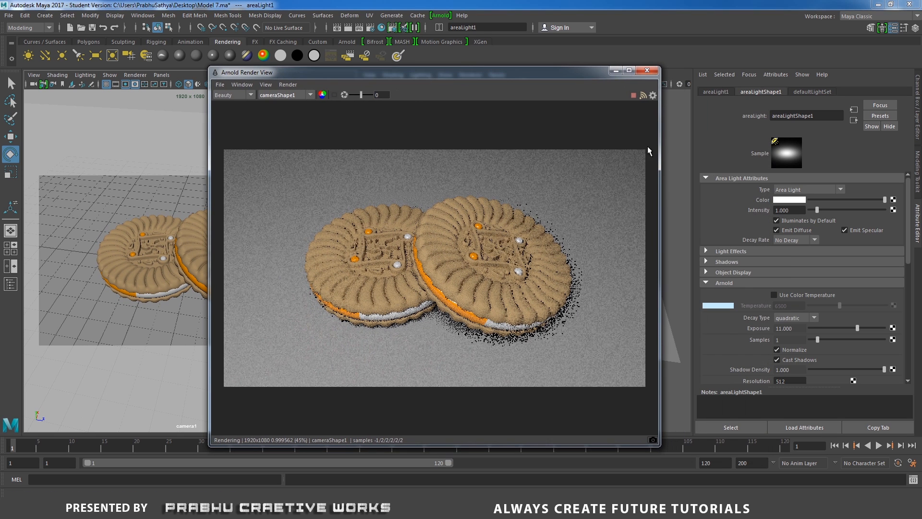
pyautogui.click(788, 328)
pyautogui.write('12')
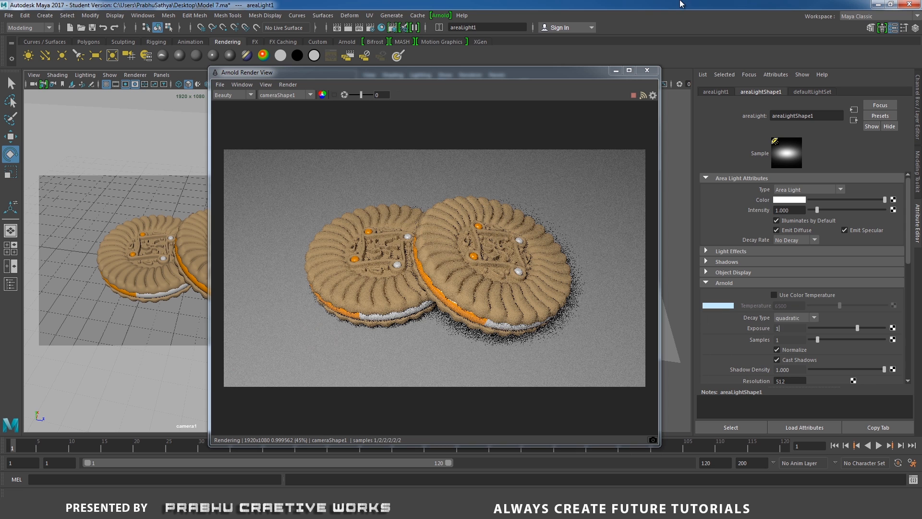
pyautogui.press('Return')
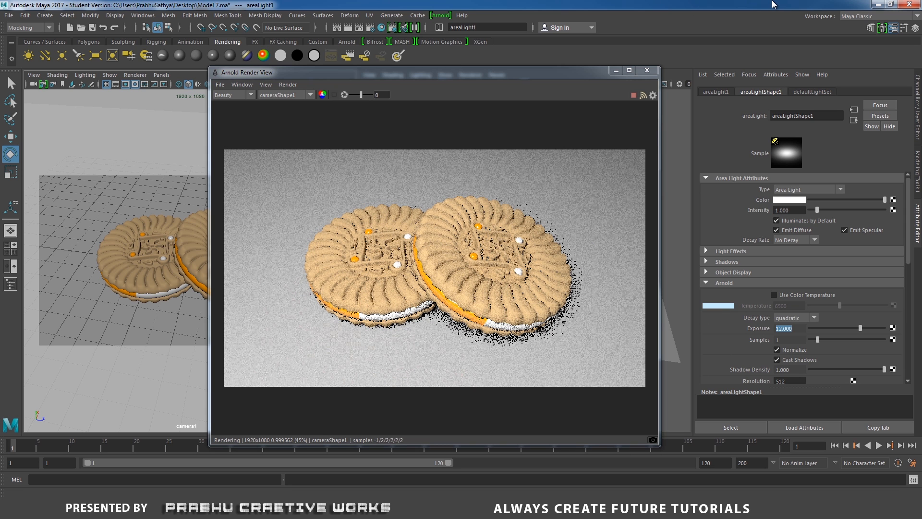
pyautogui.write('11.5')
pyautogui.press('Return')
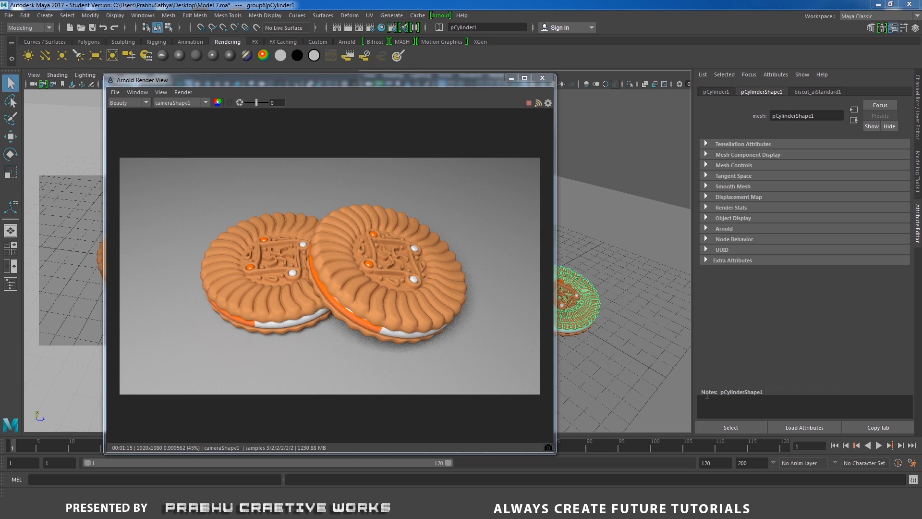
# Step: Examine the diffuse colours of the biscuit material and the orange dot material by picking each in the render
pyautogui.scroll(1, 479, 357)
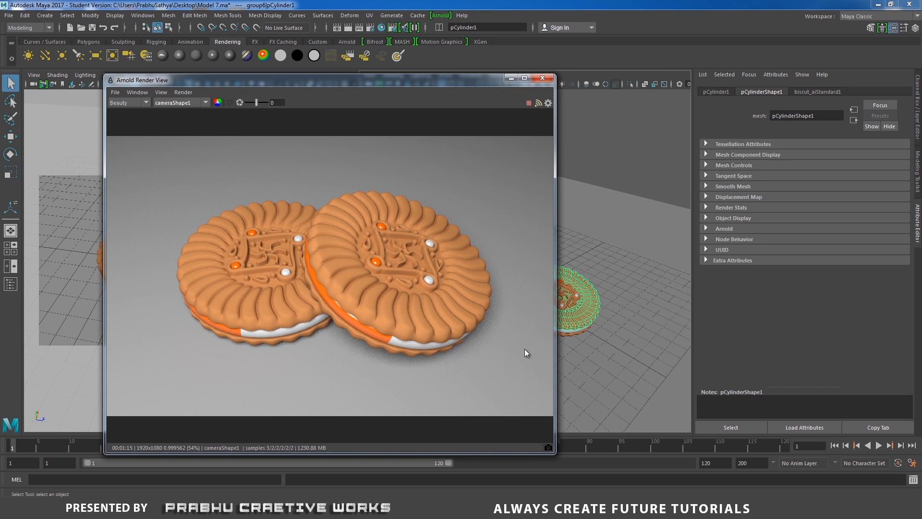
pyautogui.click(412, 310)
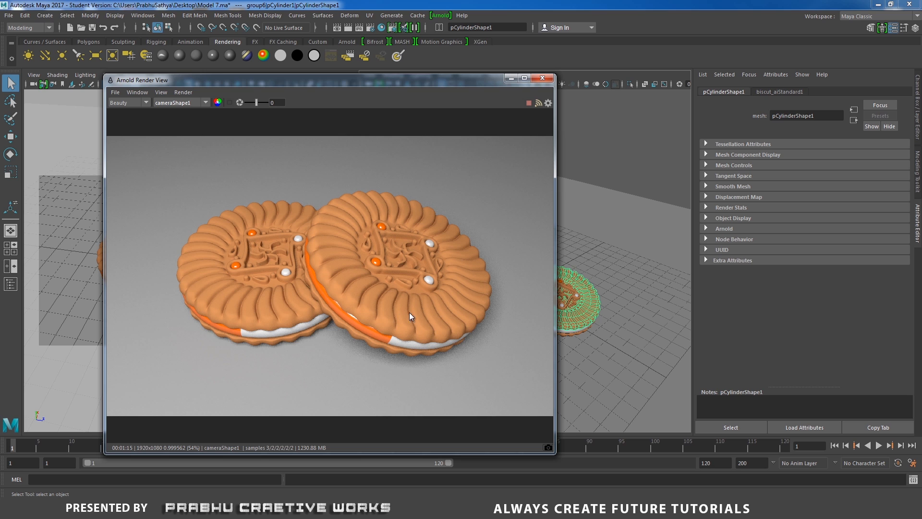
pyautogui.click(779, 92)
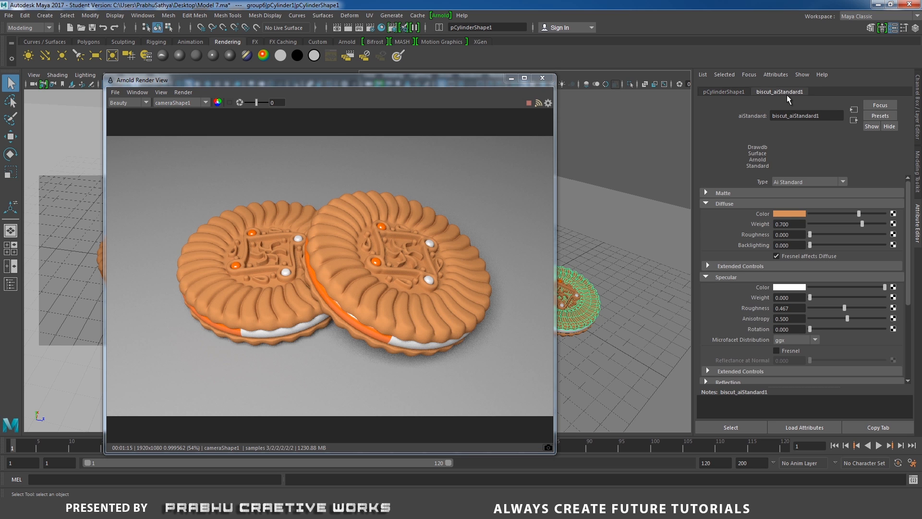
pyautogui.click(788, 213)
pyautogui.click(377, 261)
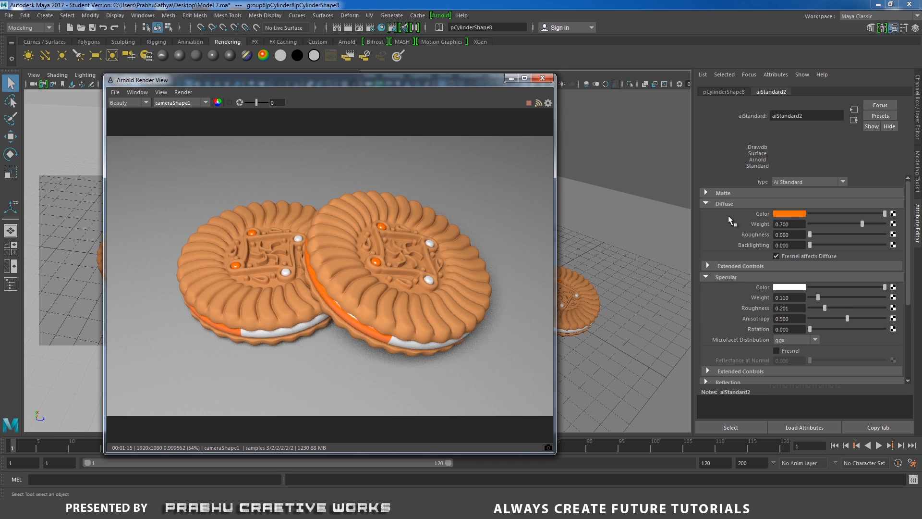
pyautogui.click(789, 214)
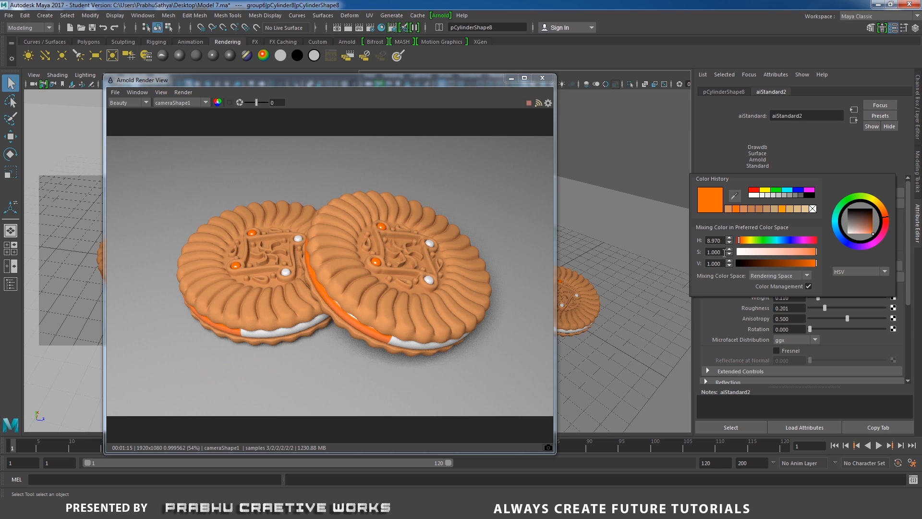
pyautogui.click(704, 151)
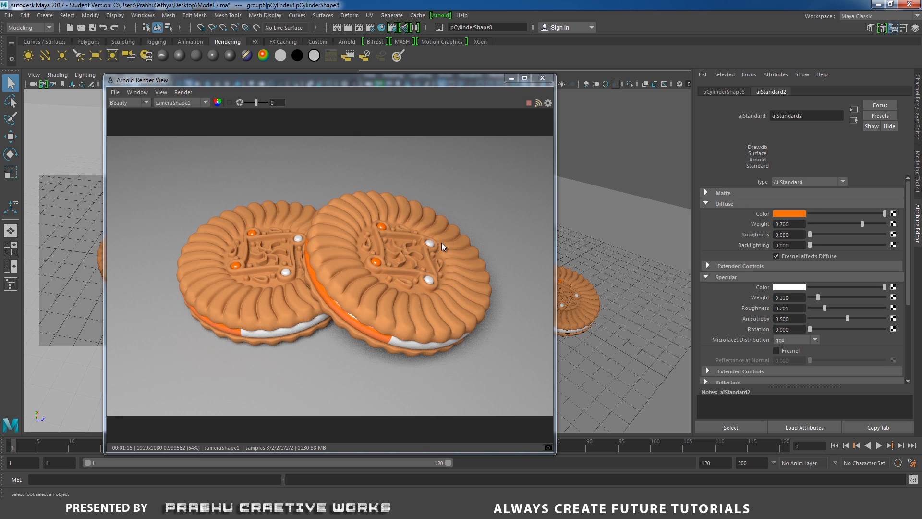
# Step: Examine the render up close around the biscuits' lower edges and their shadows on the ground
pyautogui.click(426, 309)
pyautogui.scroll(1, 438, 342)
pyautogui.moveTo(439, 372); pyautogui.dragTo(415, 313, button='middle')
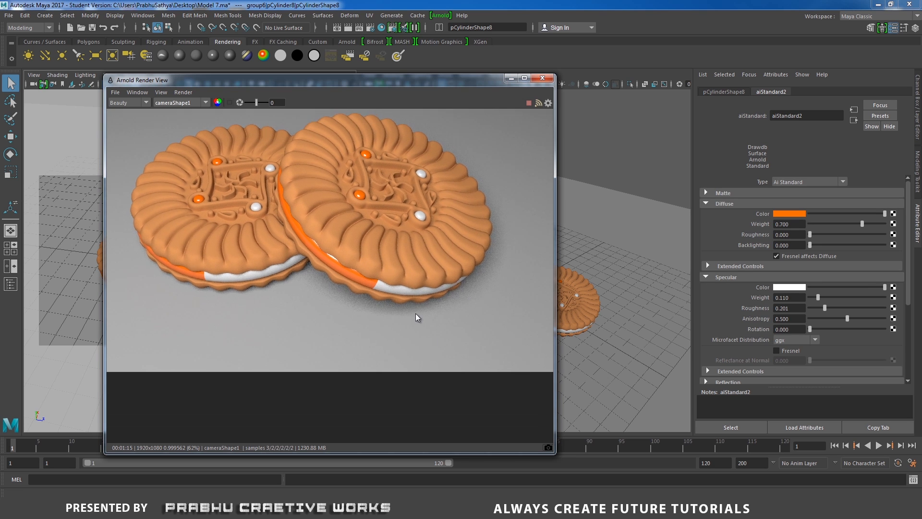
pyautogui.scroll(1, 416, 324)
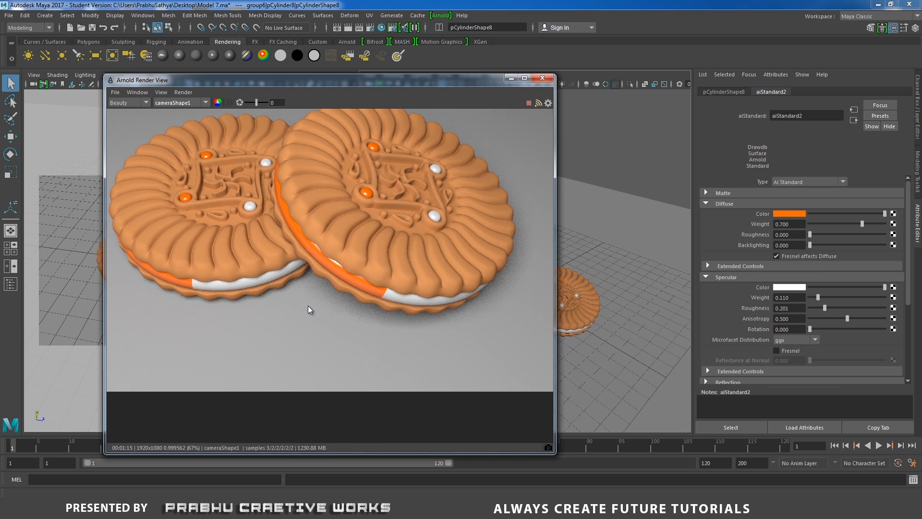
pyautogui.scroll(-1, 309, 305)
# Step: Select the area light in the perspective view, set its Arnold samples to 6, and bring the render window back for viewing
pyautogui.moveTo(462, 83); pyautogui.dragTo(398, 115)
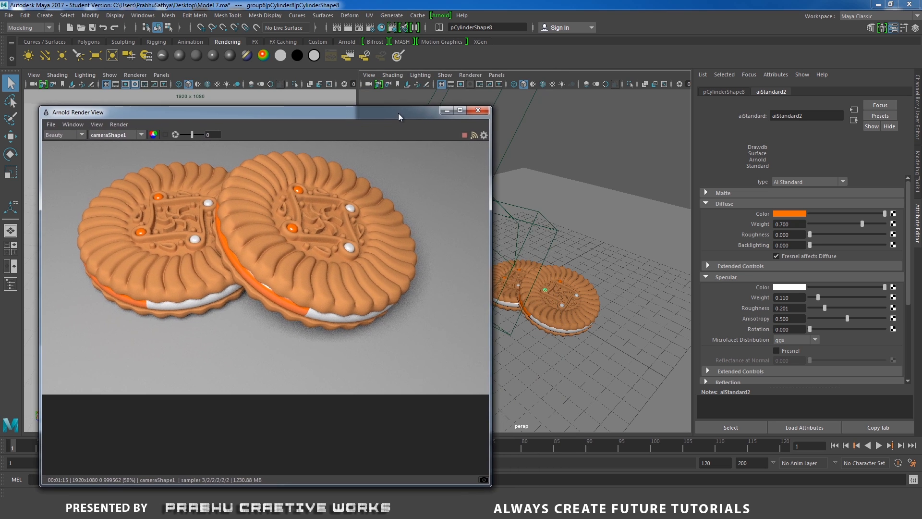
pyautogui.scroll(-3, 629, 174)
pyautogui.keyDown('alt'); pyautogui.moveTo(631, 172); pyautogui.dragTo(682, 173, button='middle'); pyautogui.keyUp('alt')
pyautogui.keyDown('alt'); pyautogui.moveTo(597, 185); pyautogui.dragTo(592, 198); pyautogui.keyUp('alt')
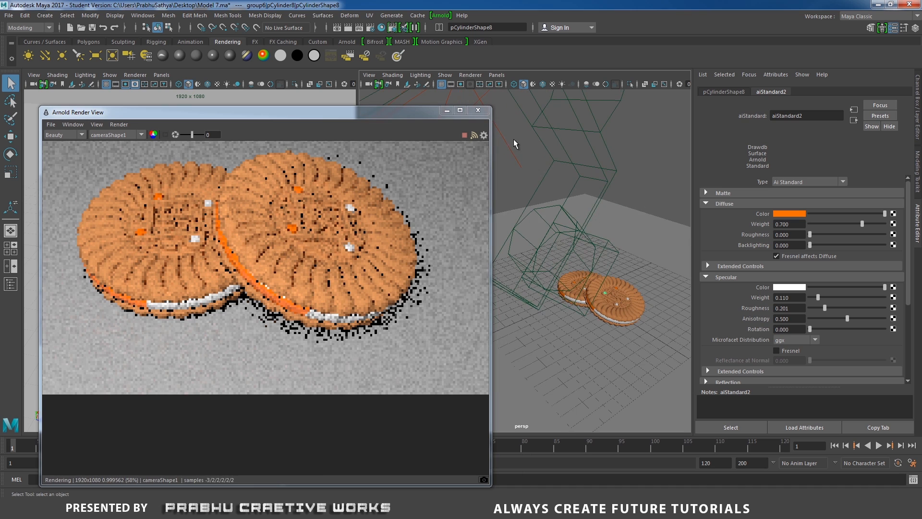
pyautogui.click(518, 162)
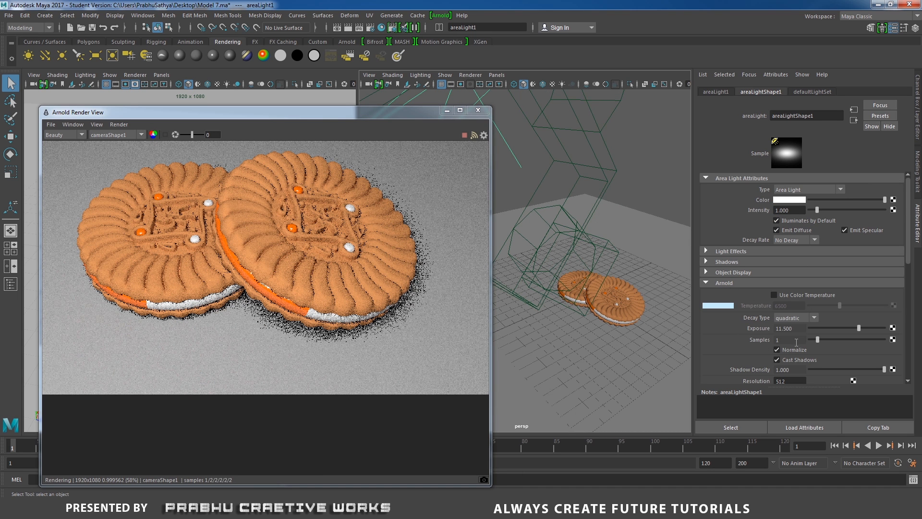
pyautogui.moveTo(795, 340); pyautogui.dragTo(730, 342)
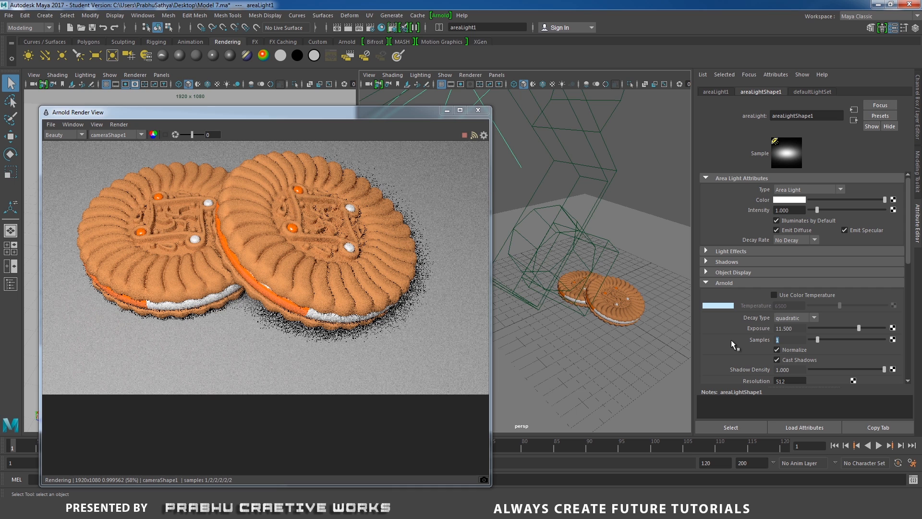
pyautogui.write('6')
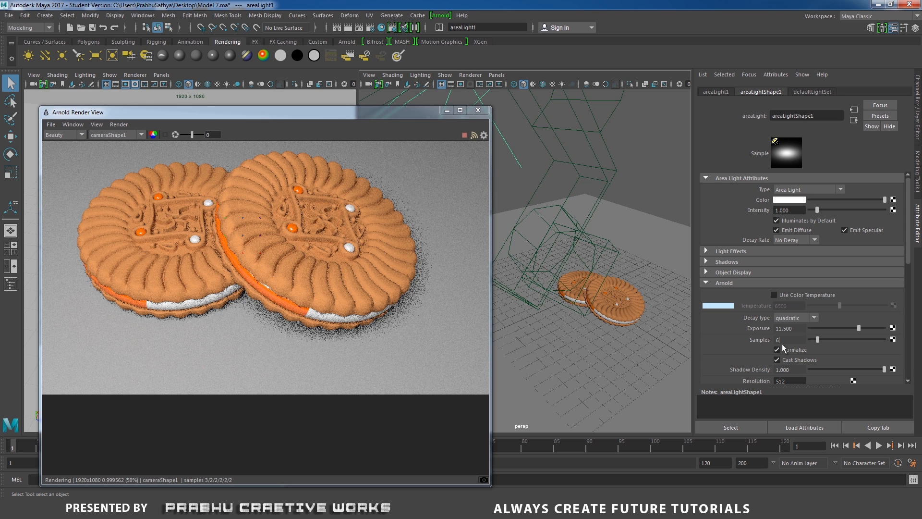
pyautogui.press('Return')
pyautogui.moveTo(377, 113); pyautogui.dragTo(471, 99)
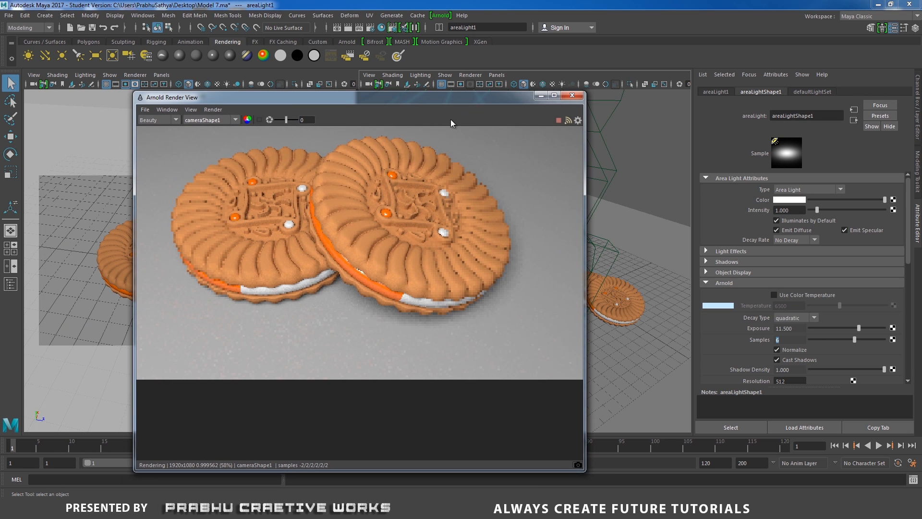